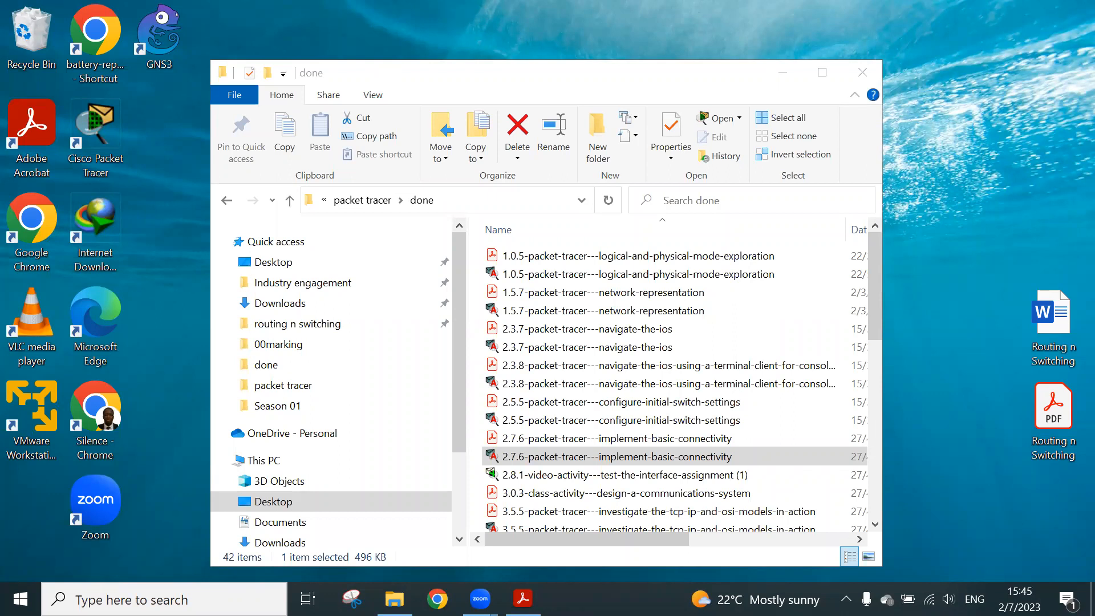
Select the activity files from 1.0.5 through 2.7.6 in the done folder, and start Cisco Packet Tracer
left_click(394, 598)
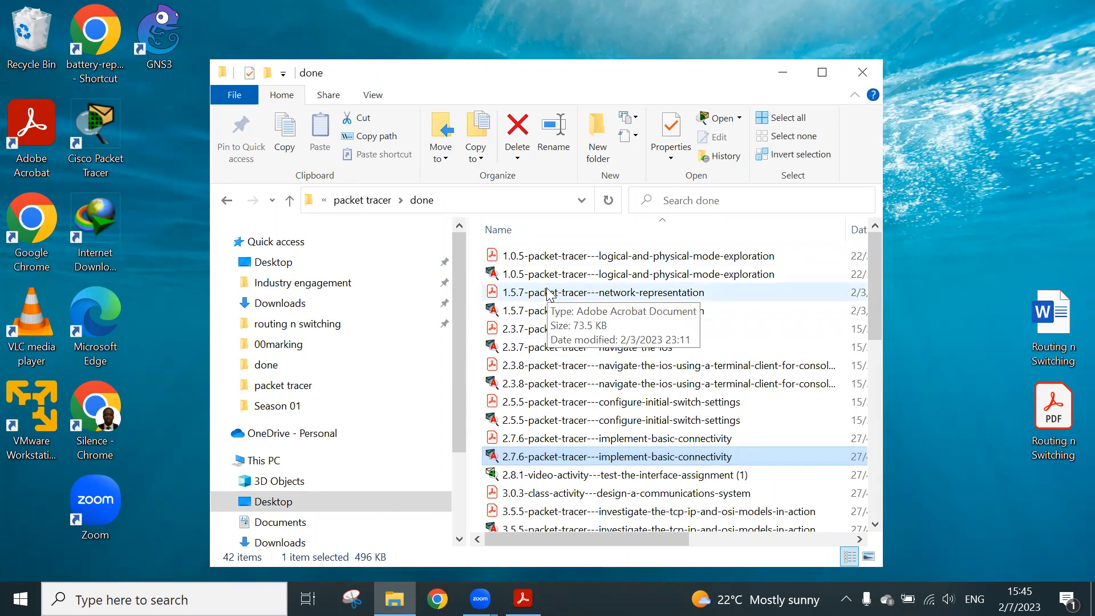
left_click(483, 283)
left_click_drag(483, 284, 539, 471)
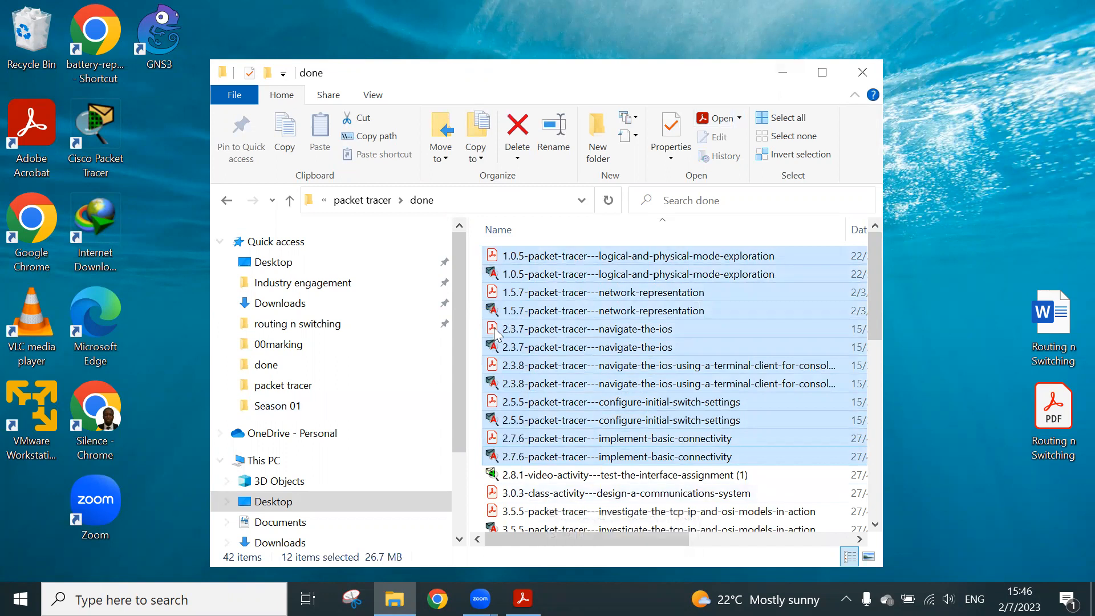
double_click(107, 115)
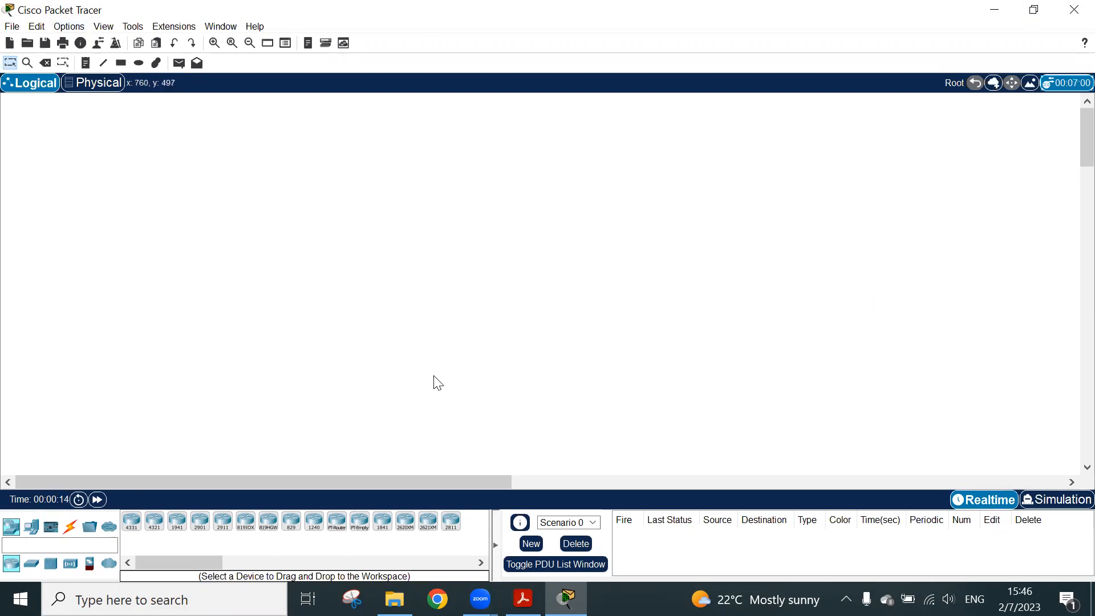
Place a 4331 router on the logical workspace and delete it again
left_click(17, 529)
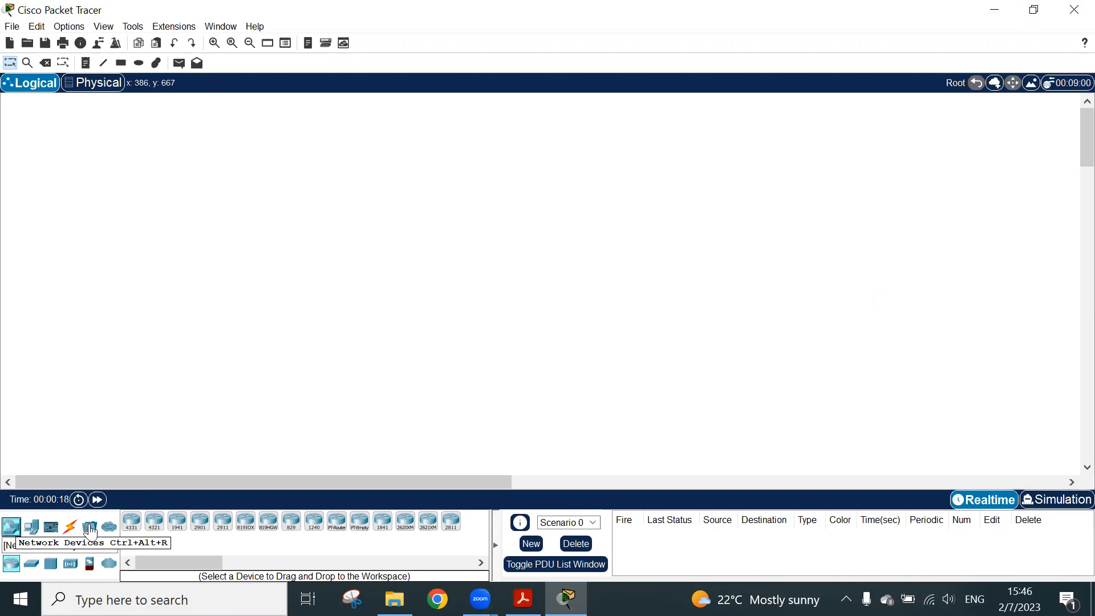
left_click_drag(134, 525, 288, 360)
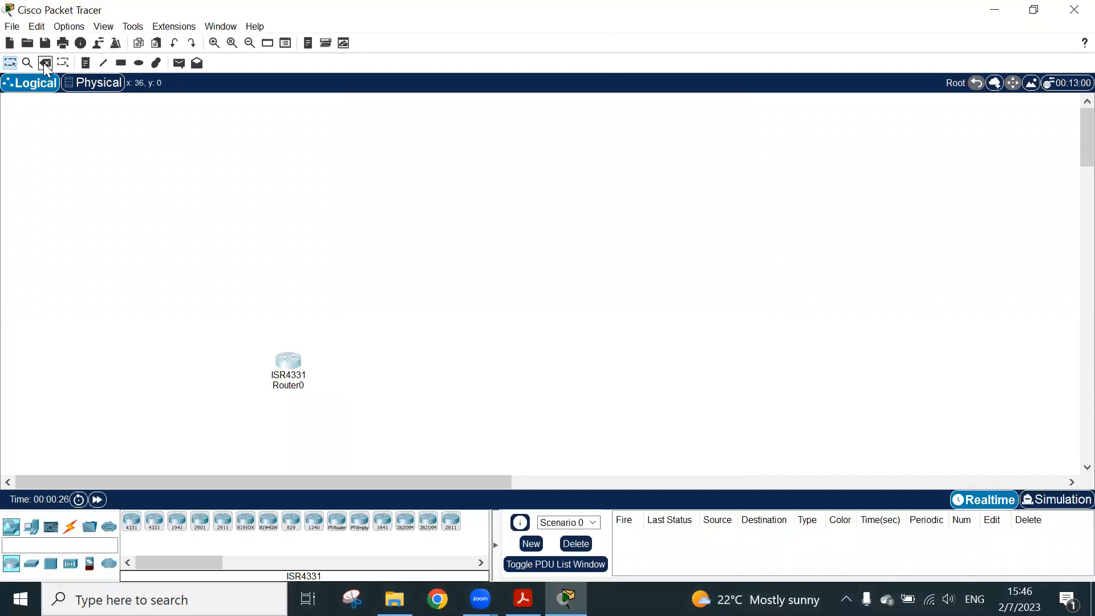
left_click(44, 62)
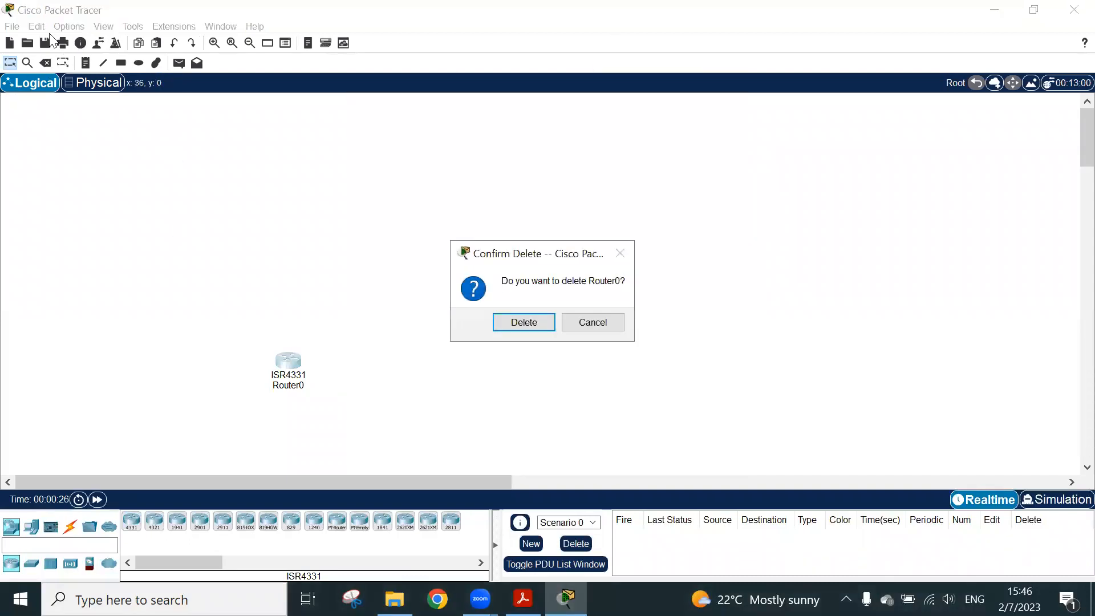
left_click(524, 323)
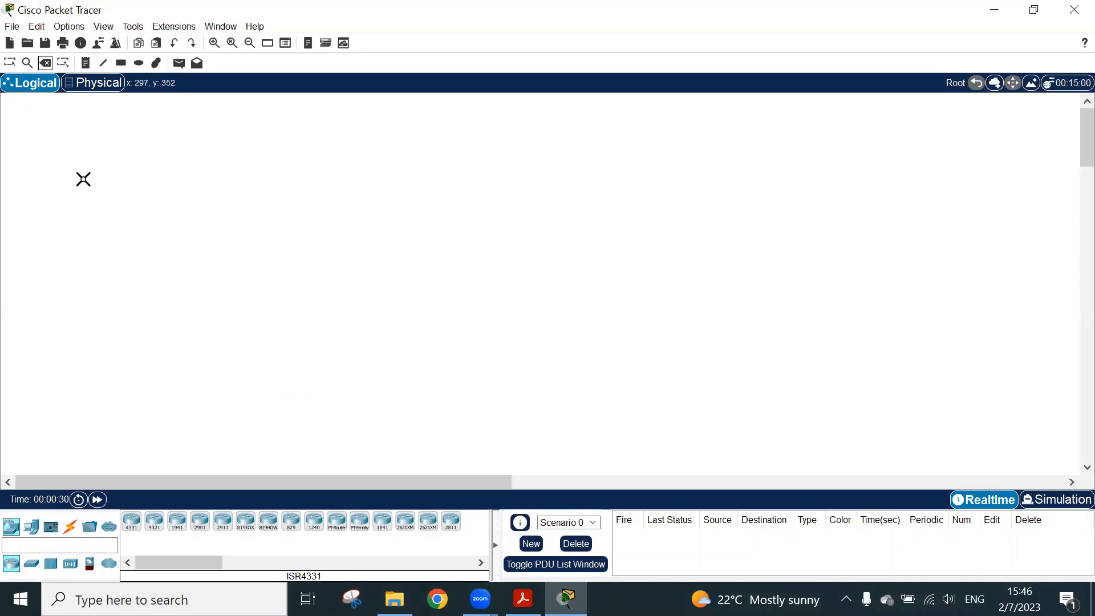
left_click(10, 63)
Place a 2960 switch on the empty logical workspace
left_click(33, 564)
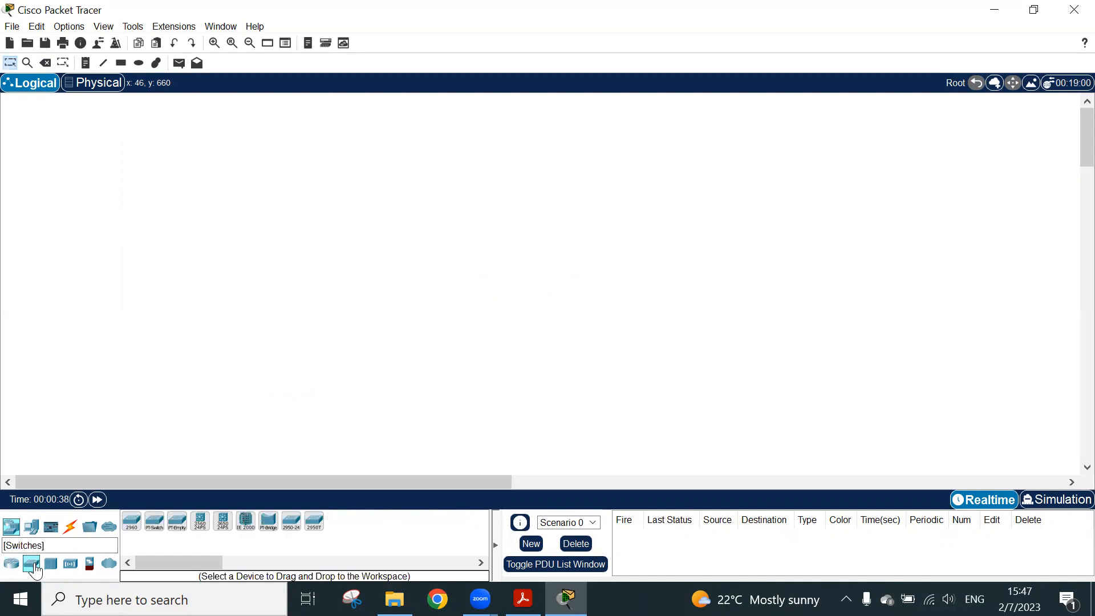
left_click_drag(141, 531, 248, 327)
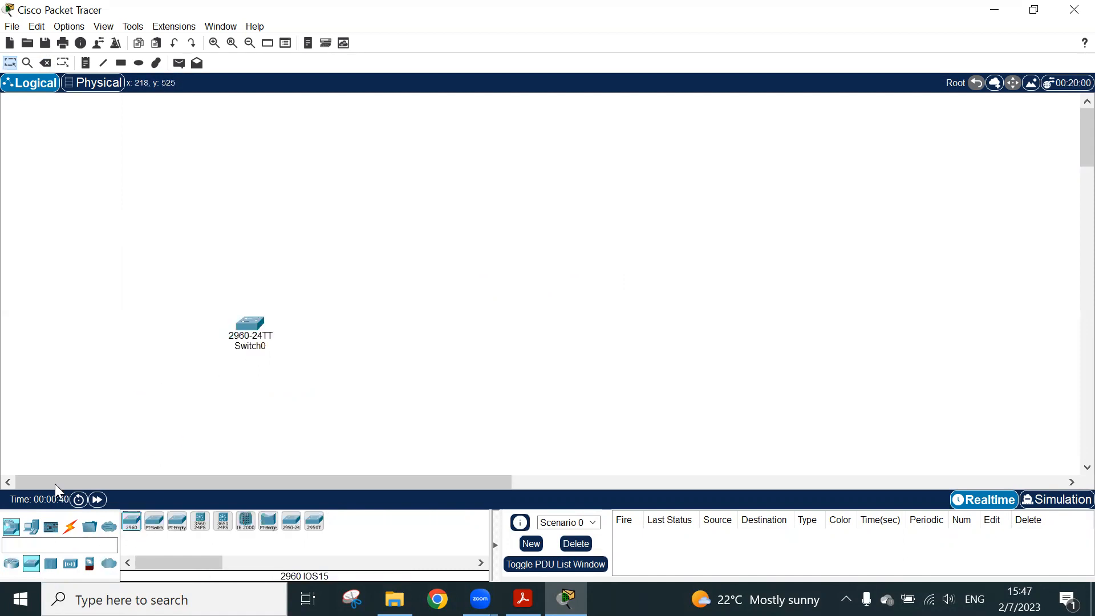
left_click(51, 564)
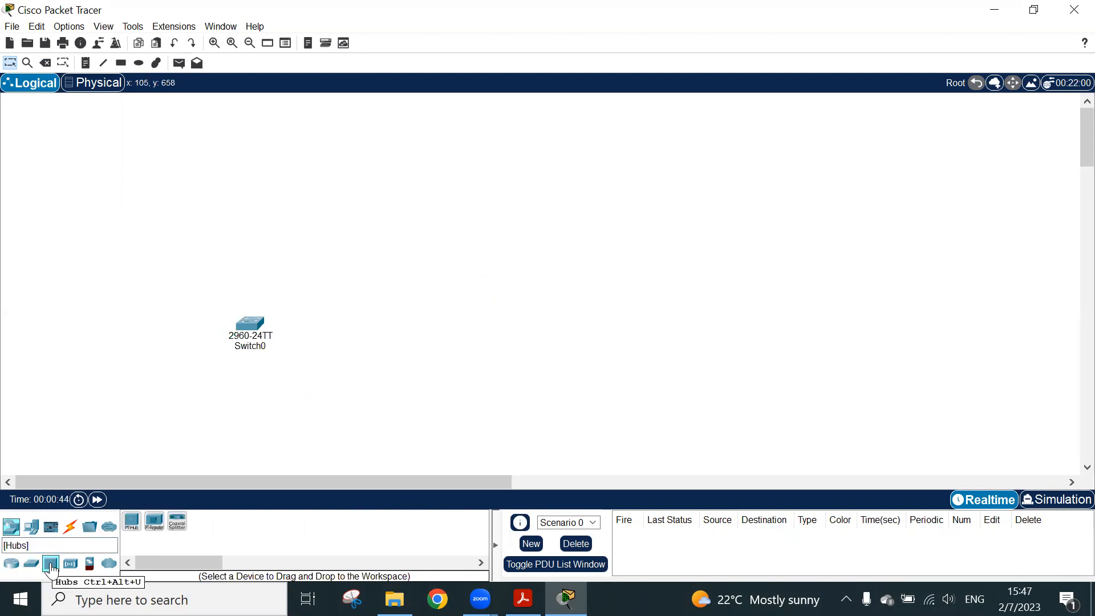
Place two PCs side by side below the switch, and move the switch higher up to make room
left_click(31, 528)
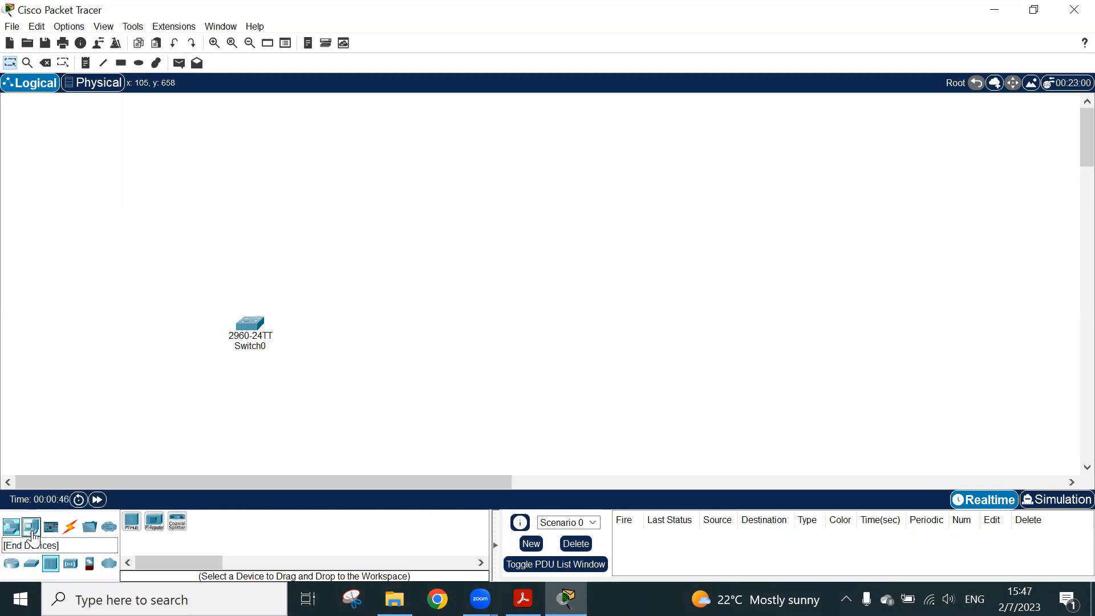
left_click(131, 520)
left_click(251, 415)
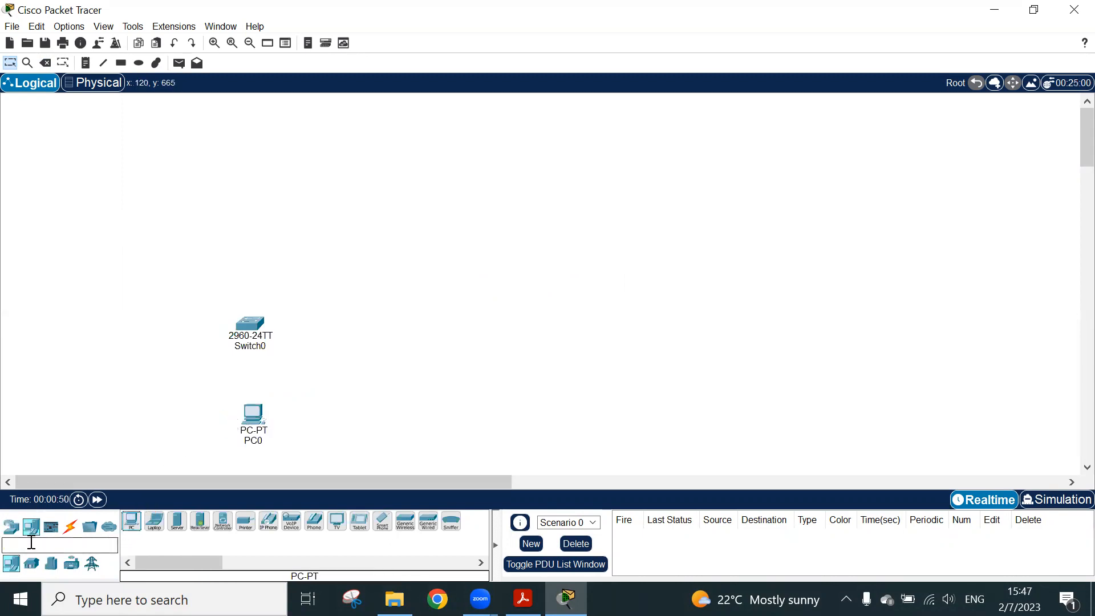
left_click(131, 520)
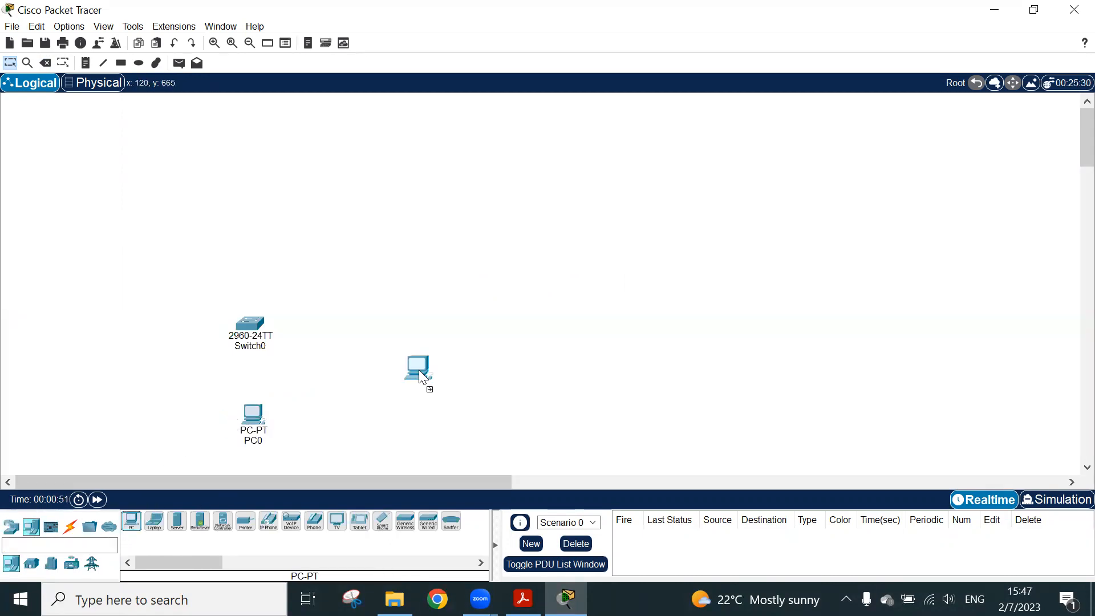
left_click(426, 421)
left_click_drag(261, 319, 282, 243)
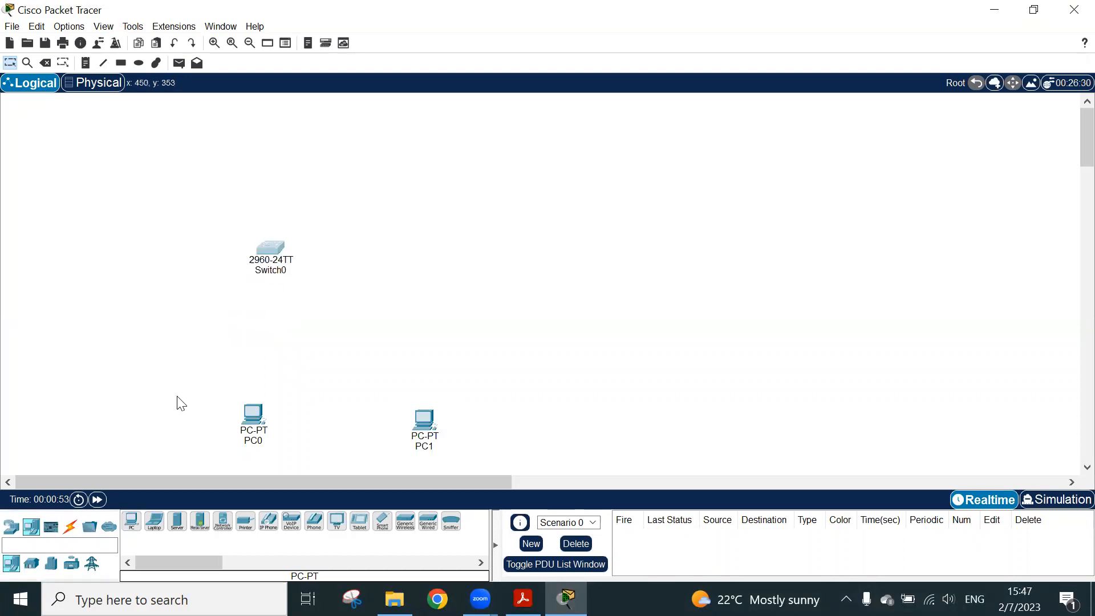
Place a second 2960 switch beside Switch0, above PC1
left_click(11, 526)
left_click(31, 563)
left_click(131, 522)
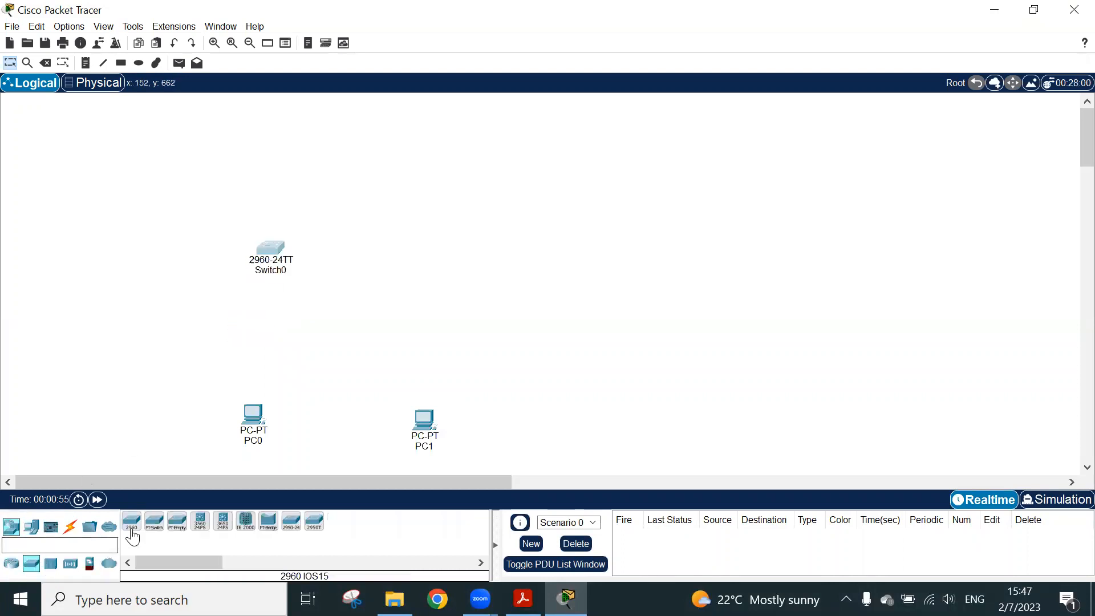
left_click(446, 257)
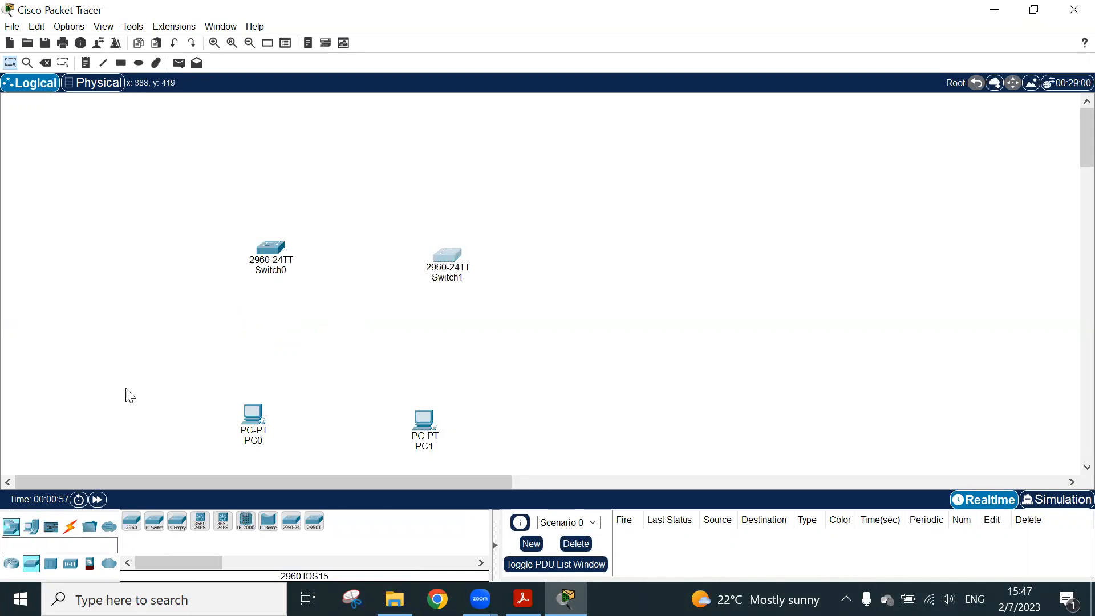
Connect PC0 to Switch0 with the automatically chosen connection type, and delete that link again
left_click(31, 526)
left_click(50, 526)
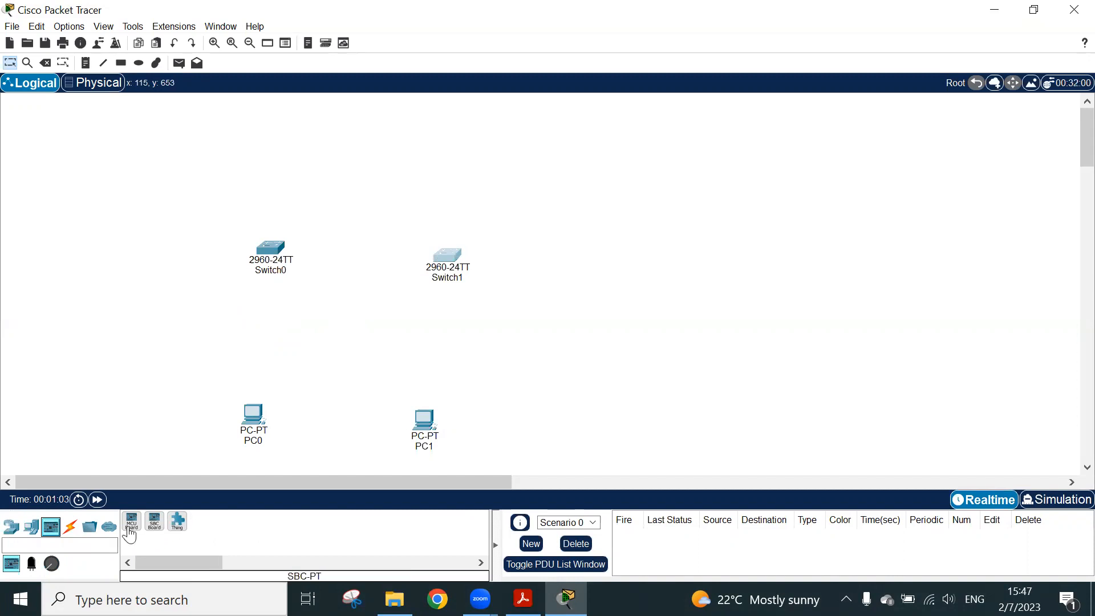
left_click(70, 528)
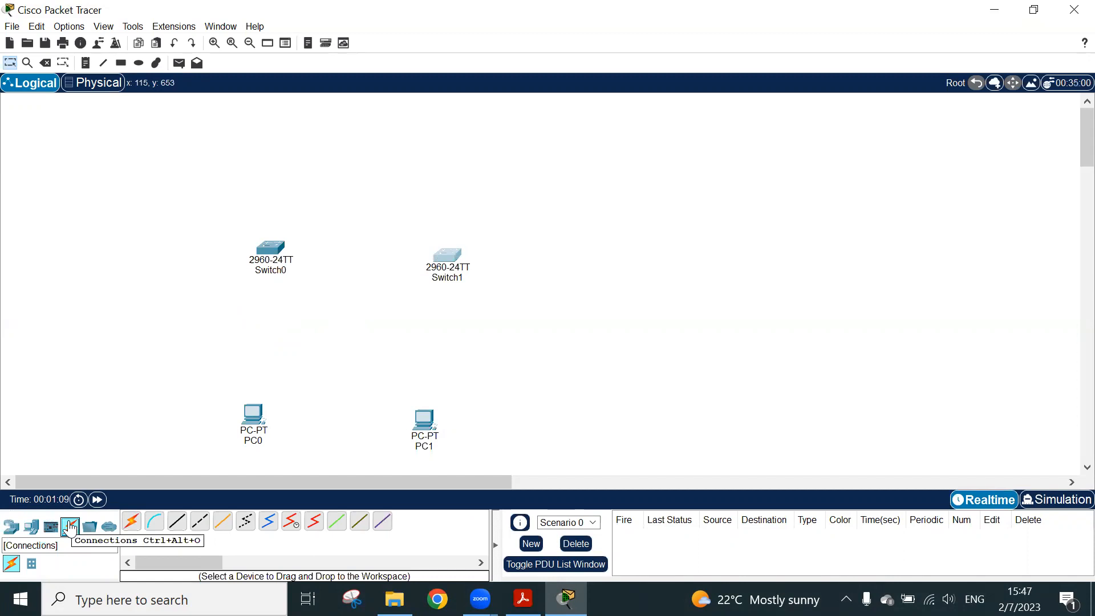
left_click(133, 534)
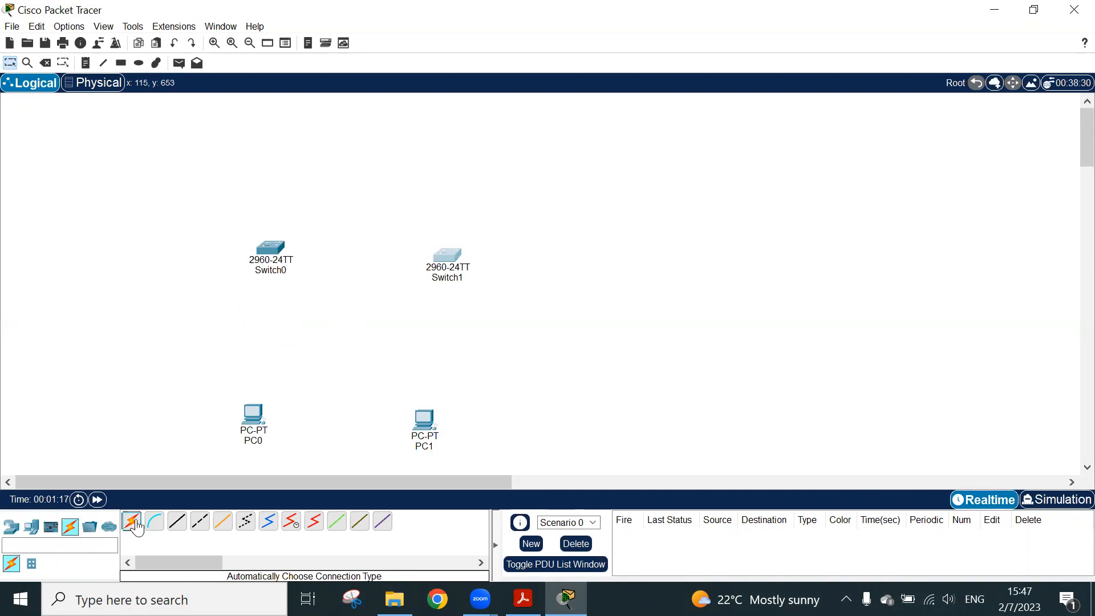
left_click(251, 416)
left_click(272, 231)
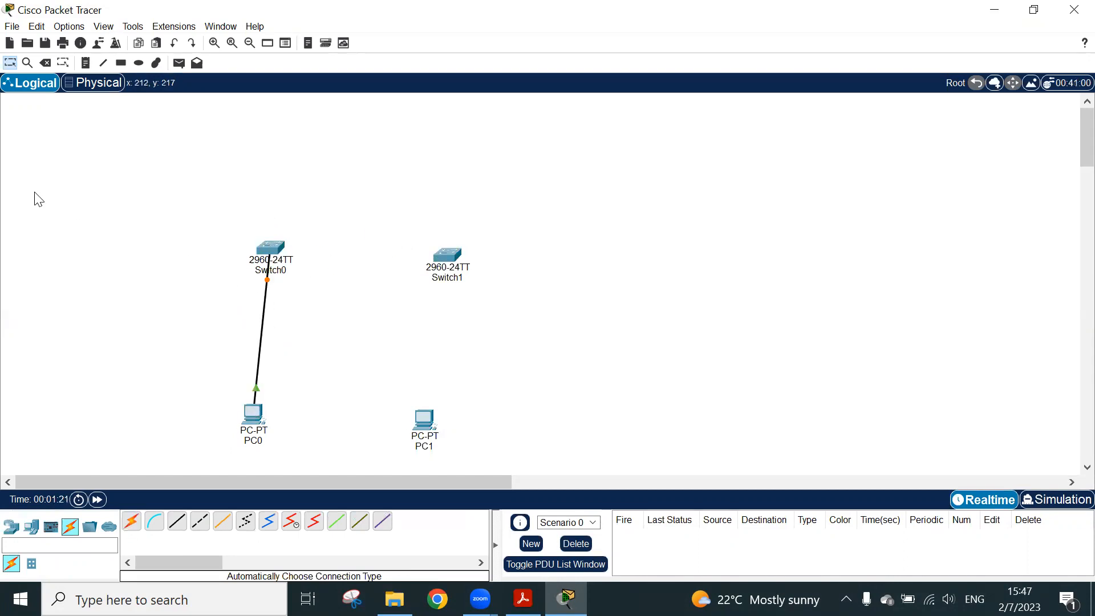
left_click(46, 64)
left_click(264, 310)
left_click(9, 63)
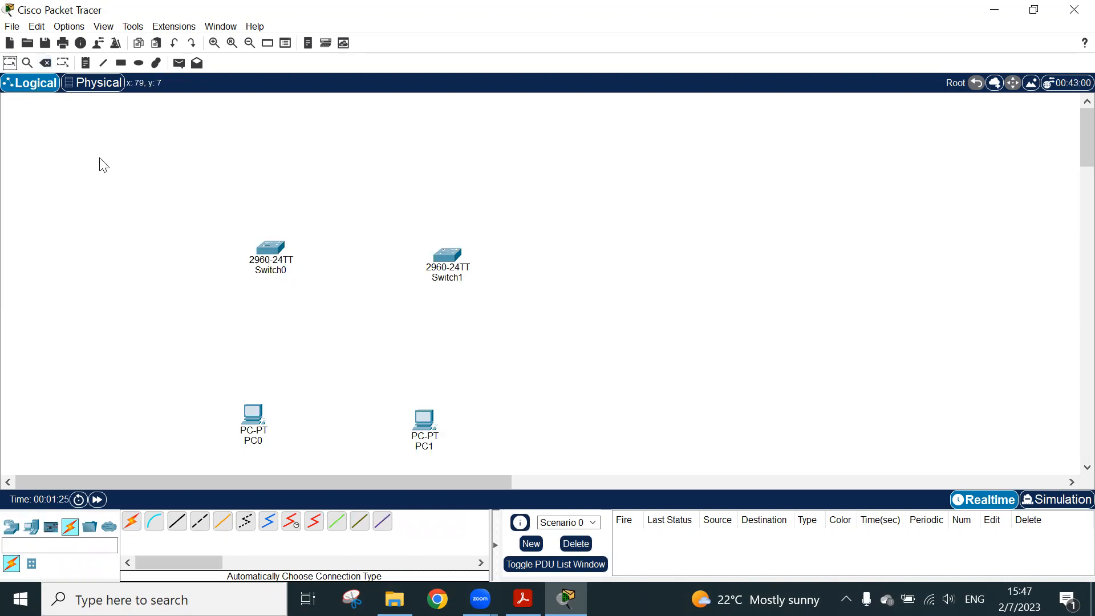
Connect PC0's FastEthernet0 port to a Switch0 port with a copper straight-through cable
left_click(174, 524)
left_click(254, 415)
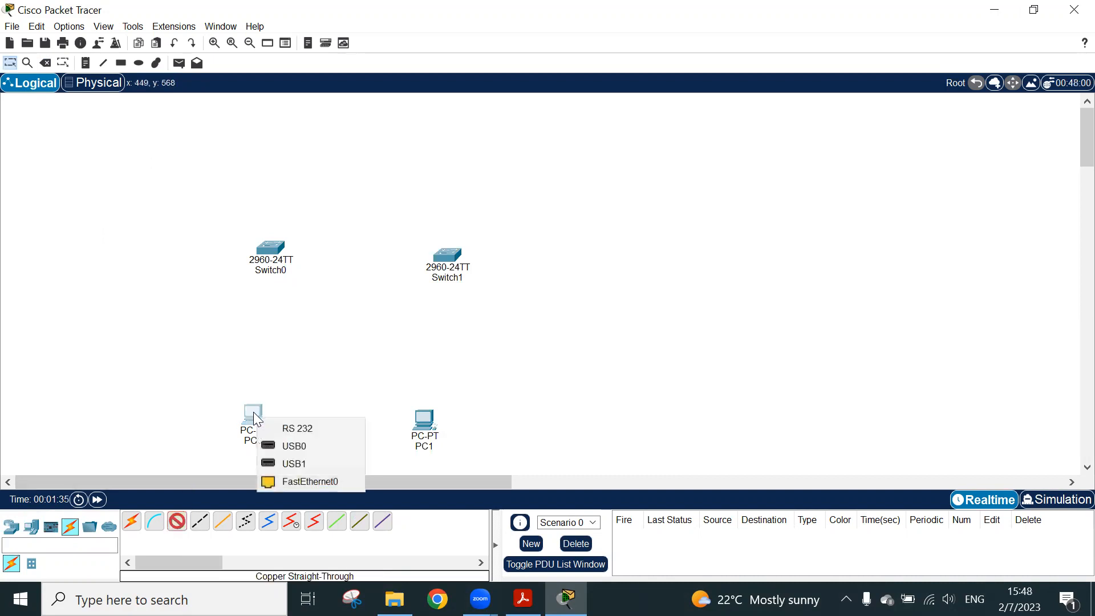
left_click(292, 480)
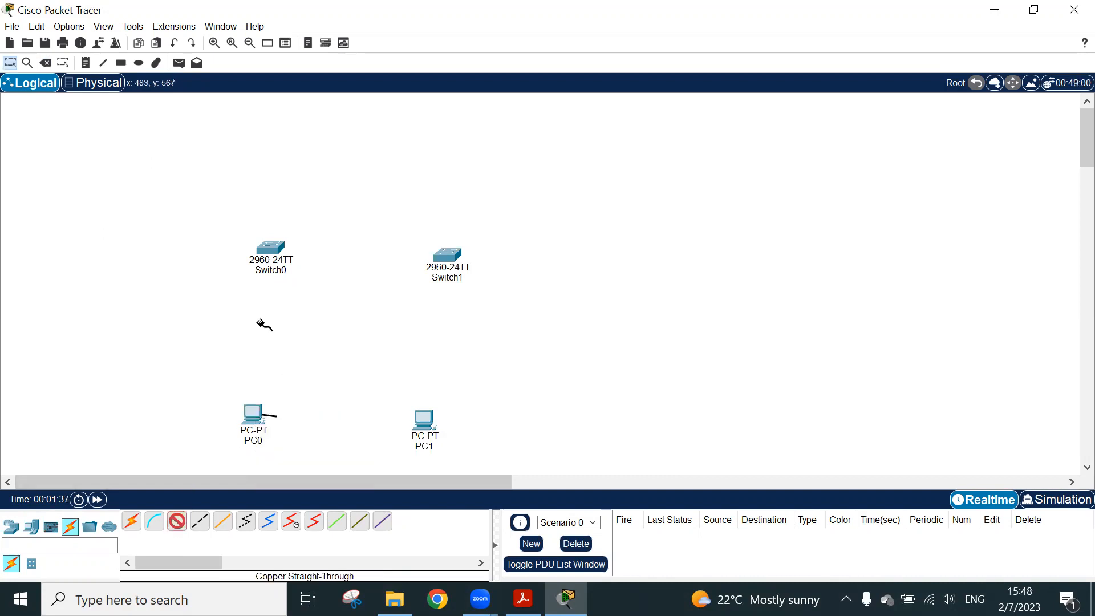
left_click(268, 251)
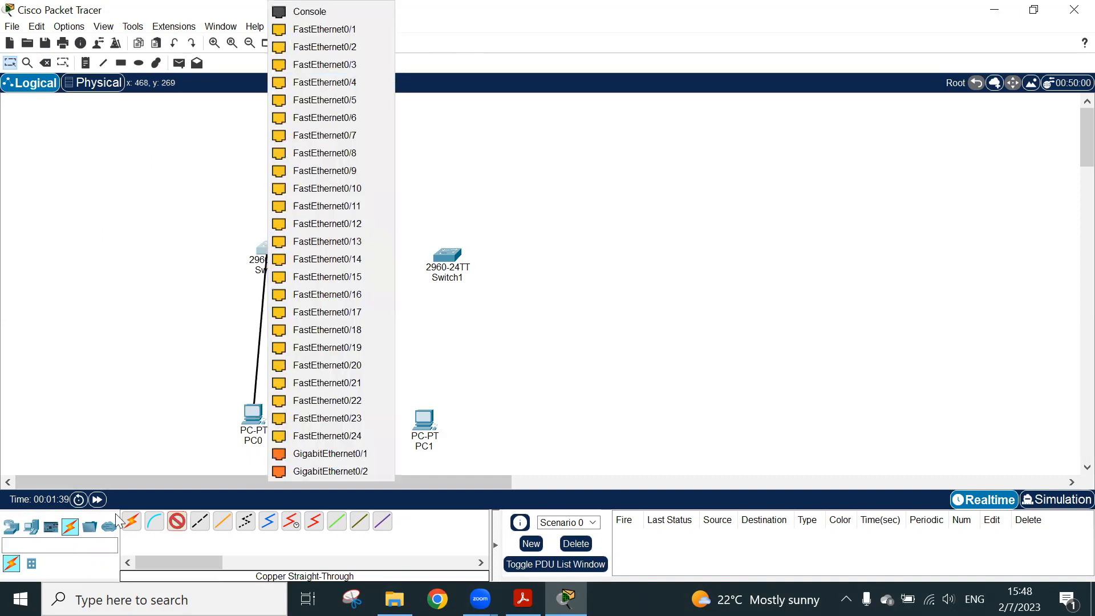
left_click(181, 527)
Connect Switch0 to Switch1's FastEthernet0/2 port with a copper cross-over cable
left_click(199, 521)
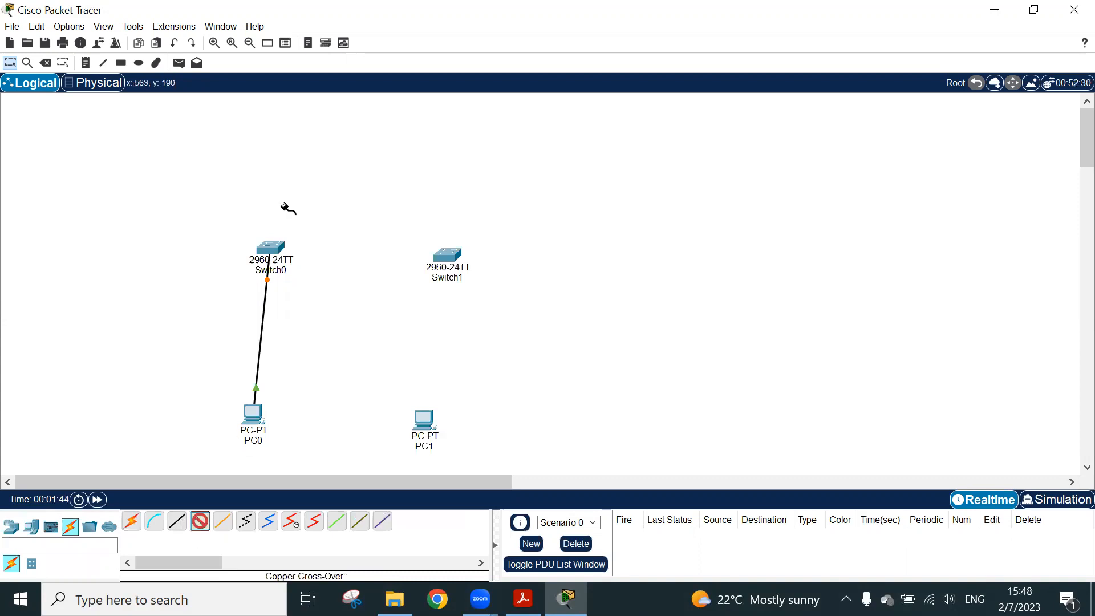
left_click(277, 249)
left_click(343, 28)
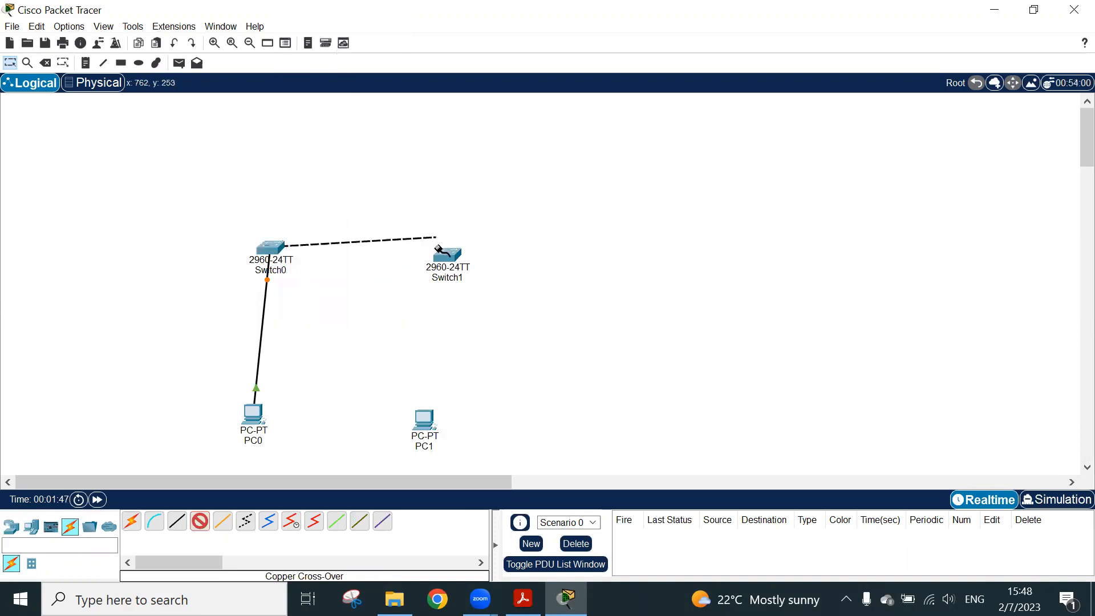
left_click(446, 254)
left_click(481, 48)
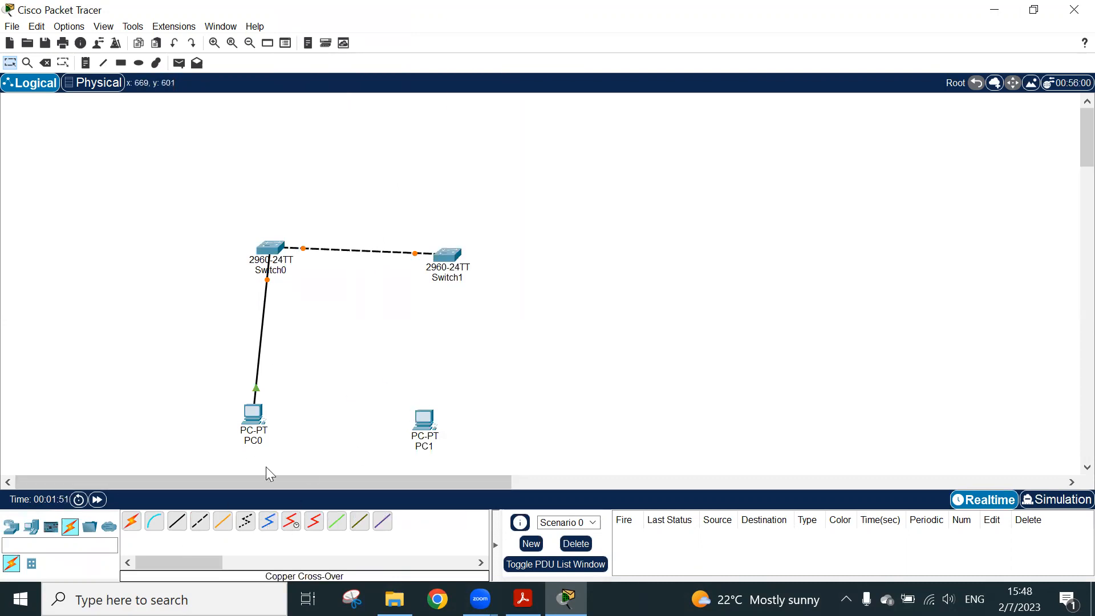
Connect PC1's FastEthernet0 port to Switch1's FastEthernet0/1 port with a copper straight-through cable
left_click(179, 527)
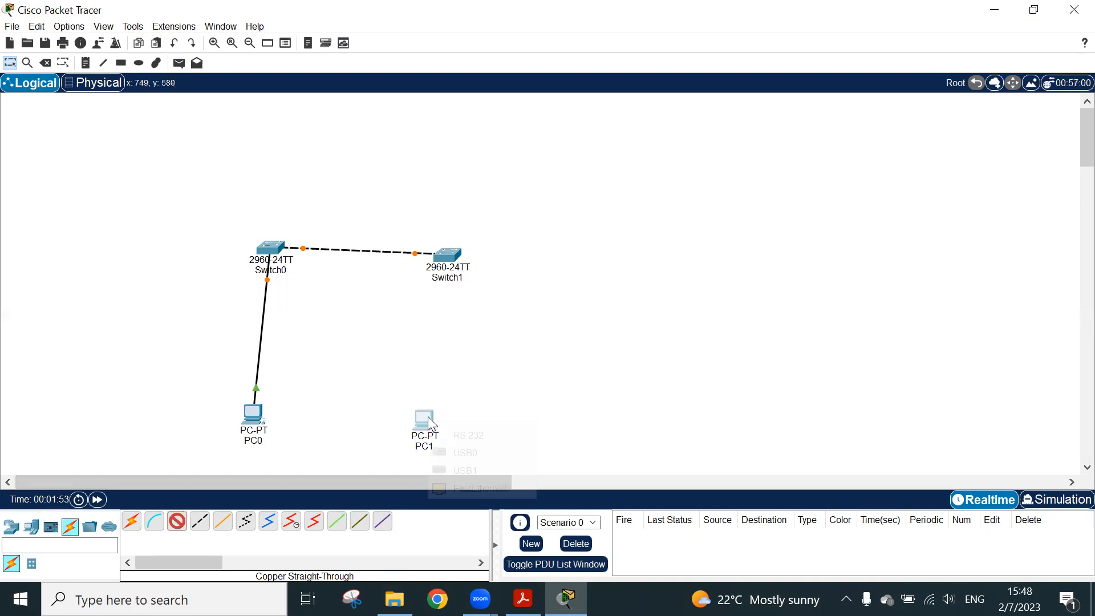
left_click(425, 421)
left_click(456, 486)
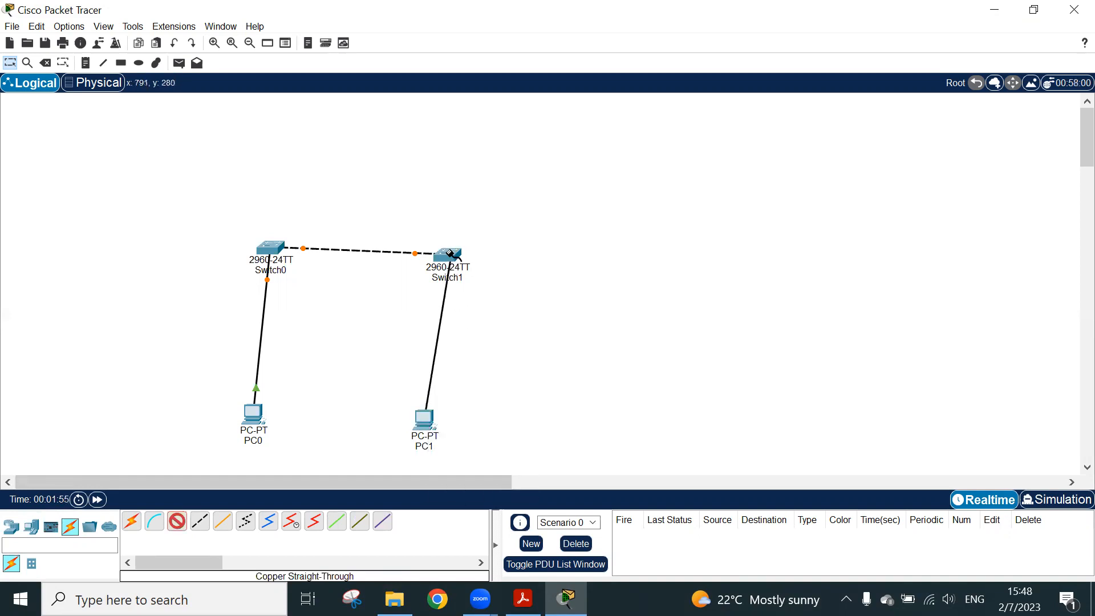
left_click(448, 255)
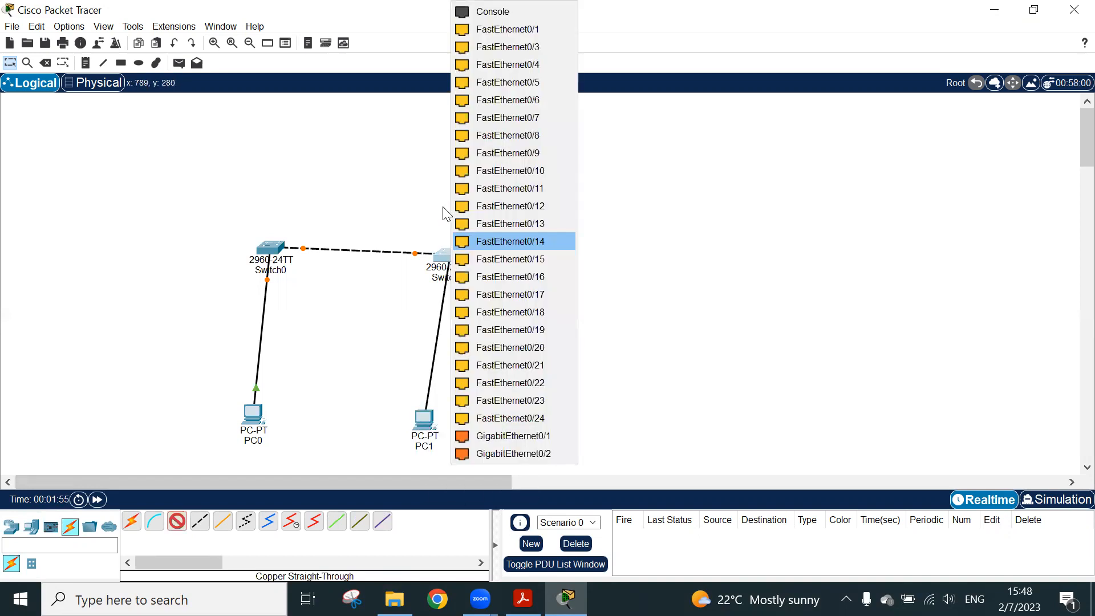
left_click(506, 29)
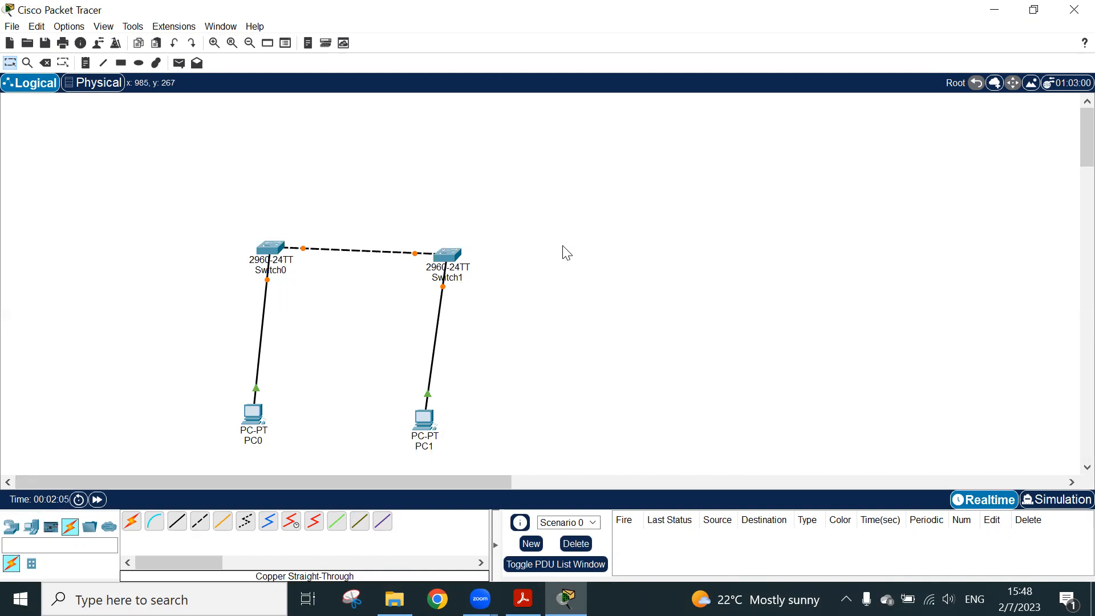
Rearrange both switches and both PCs into a wider rectangular layout, with each PC below its own switch
left_click_drag(459, 251, 477, 228)
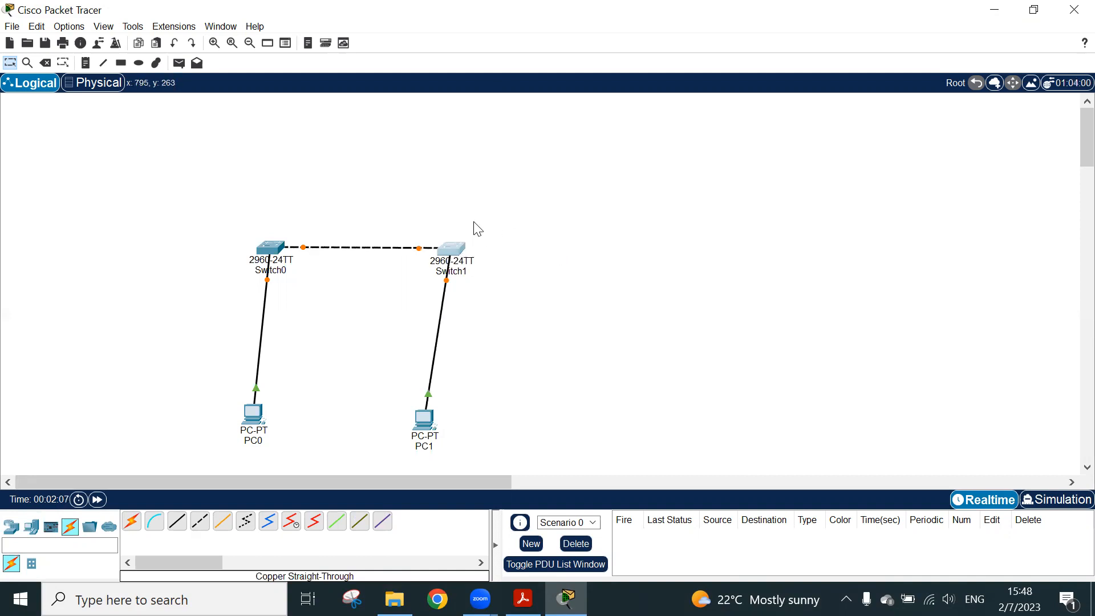
left_click_drag(270, 246, 261, 203)
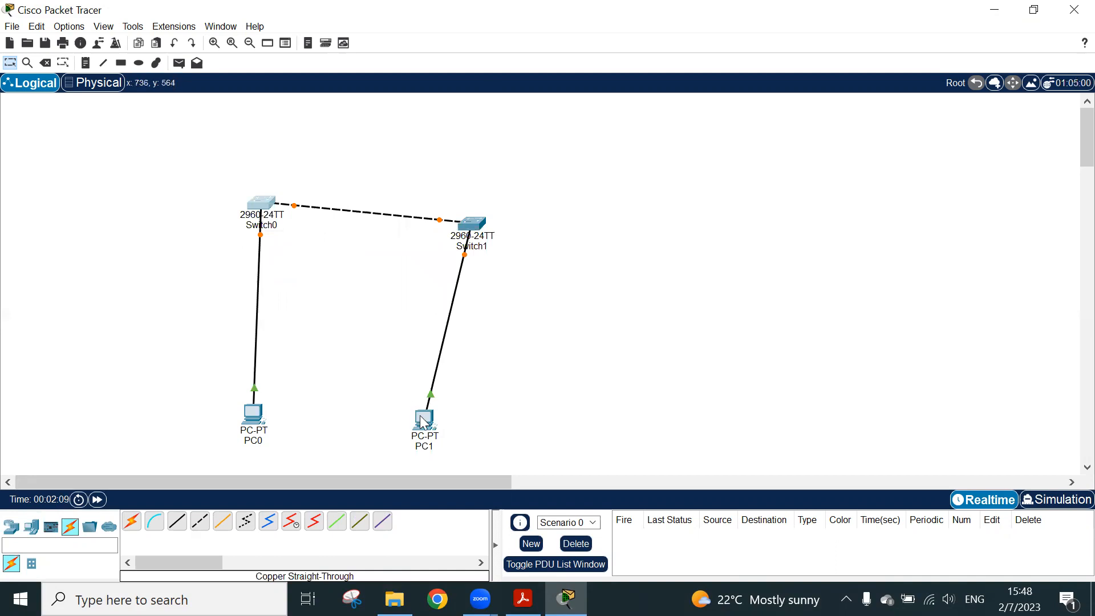
left_click_drag(422, 422, 498, 417)
left_click_drag(471, 224, 489, 189)
left_click_drag(257, 203, 257, 181)
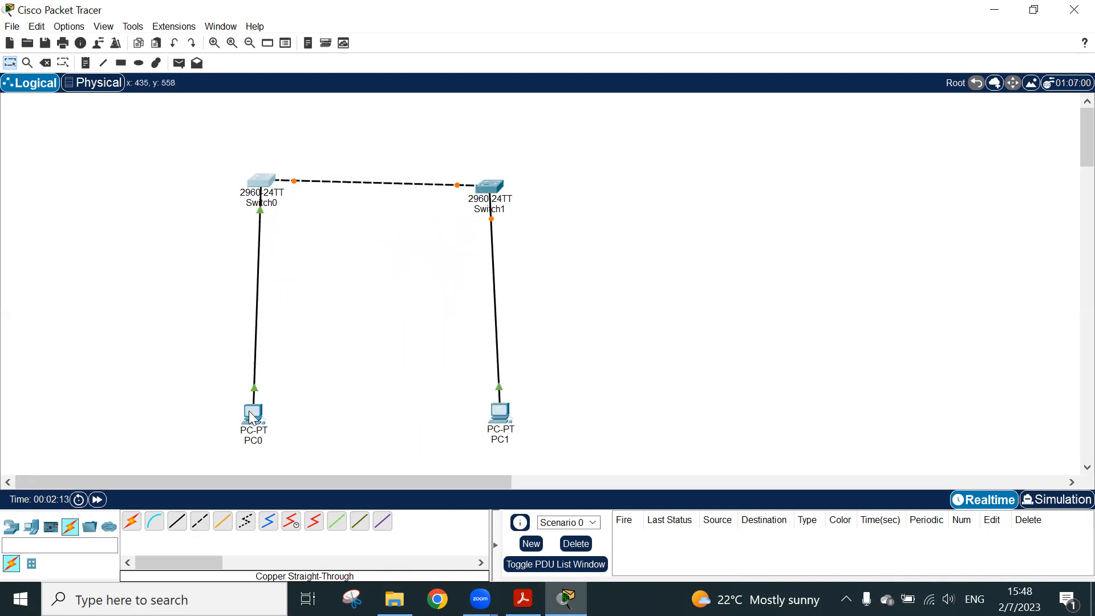
left_click_drag(252, 418, 256, 397)
left_click_drag(515, 424, 510, 404)
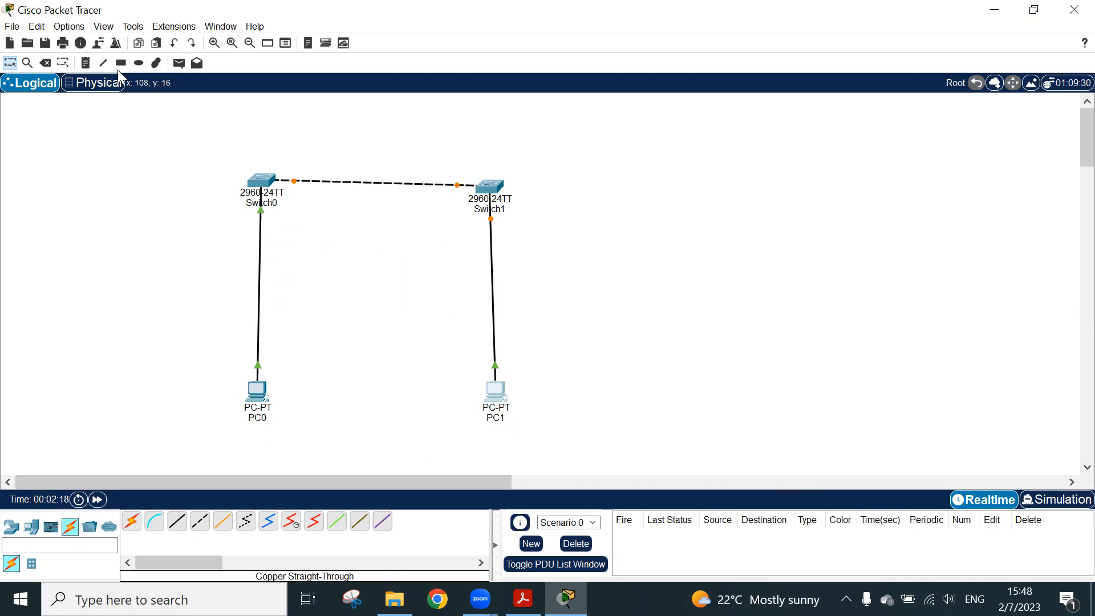
Switch the workspace from the logical topology to the physical mode view
left_click(91, 86)
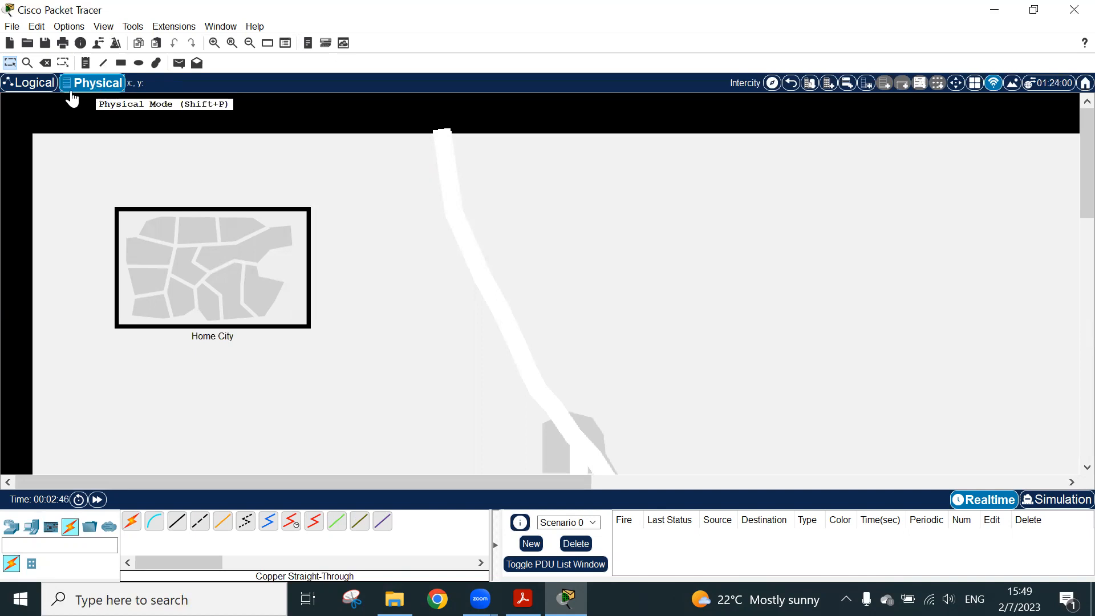
Return the workspace to the logical topology and try zooming in, zooming out and resetting the zoom
left_click(34, 83)
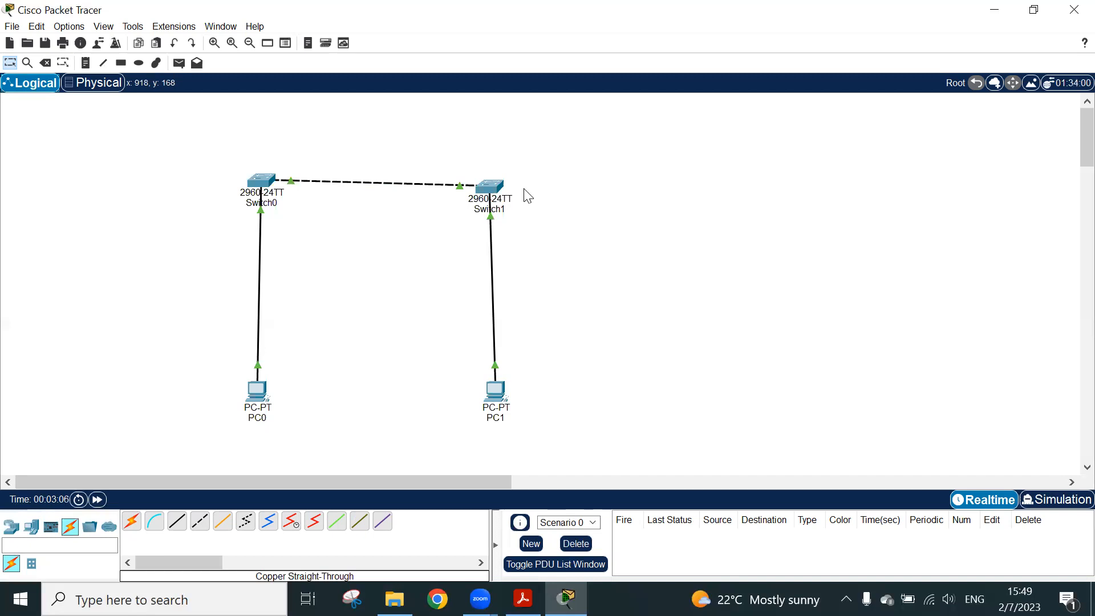
left_click(14, 63)
left_click(218, 41)
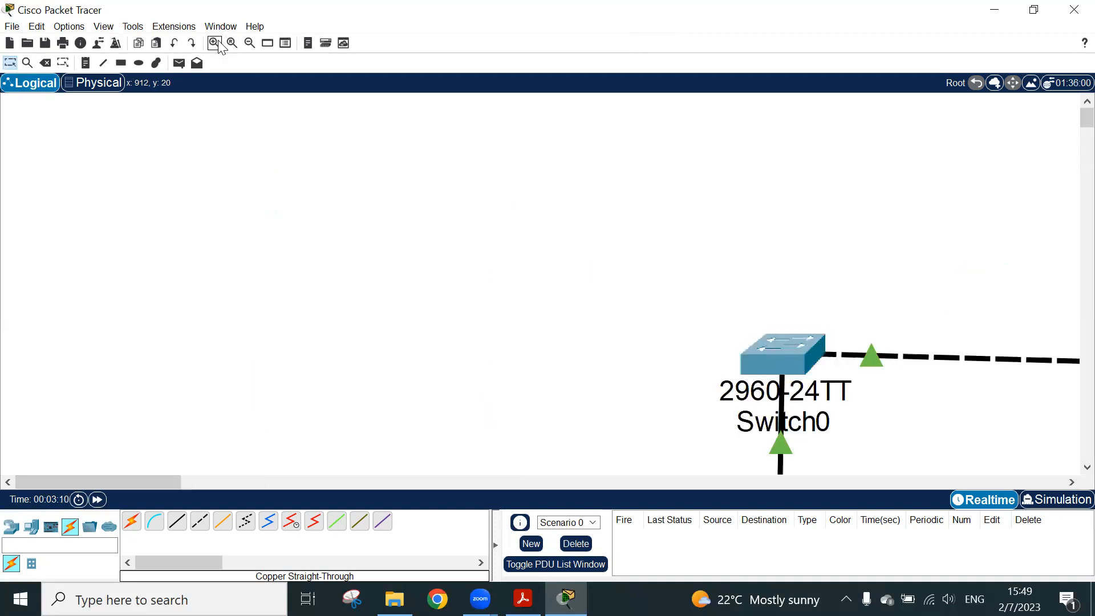
left_click(219, 41)
left_click(246, 41)
left_click(249, 46)
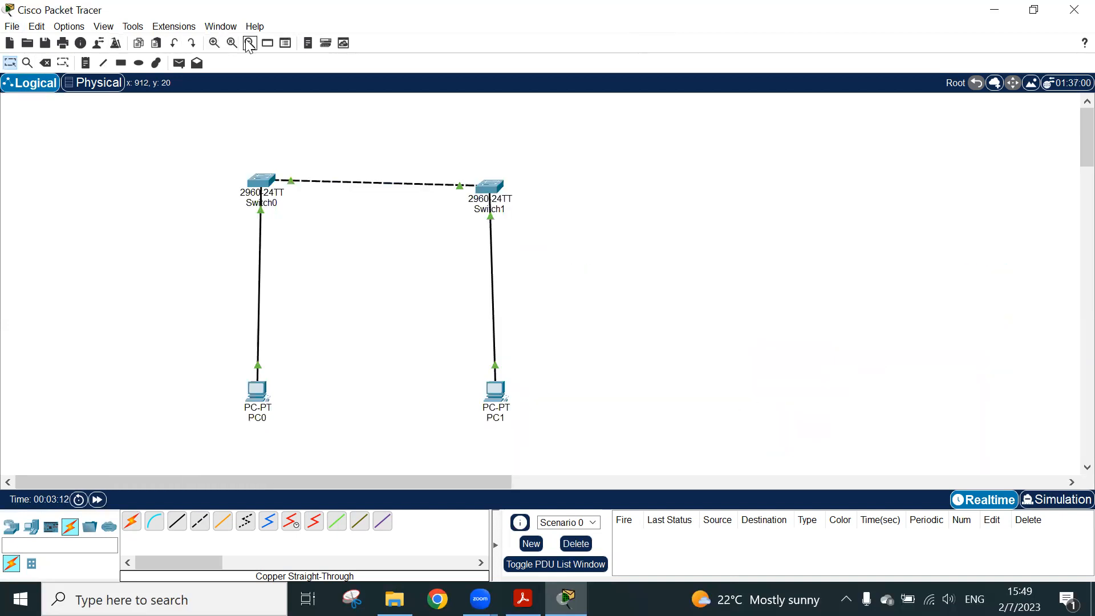
left_click(249, 46)
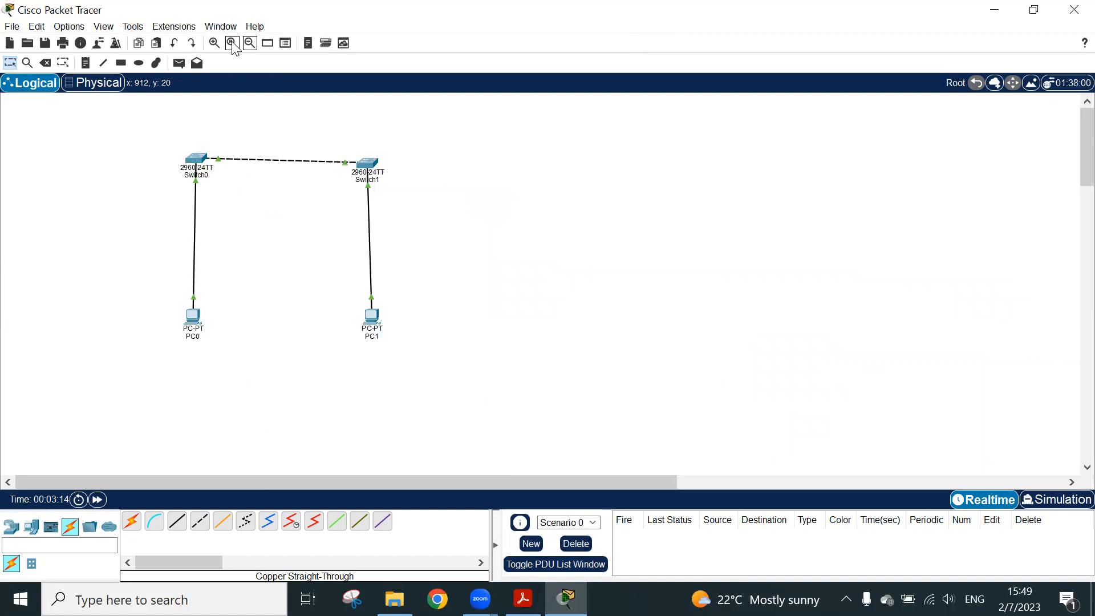
left_click(233, 45)
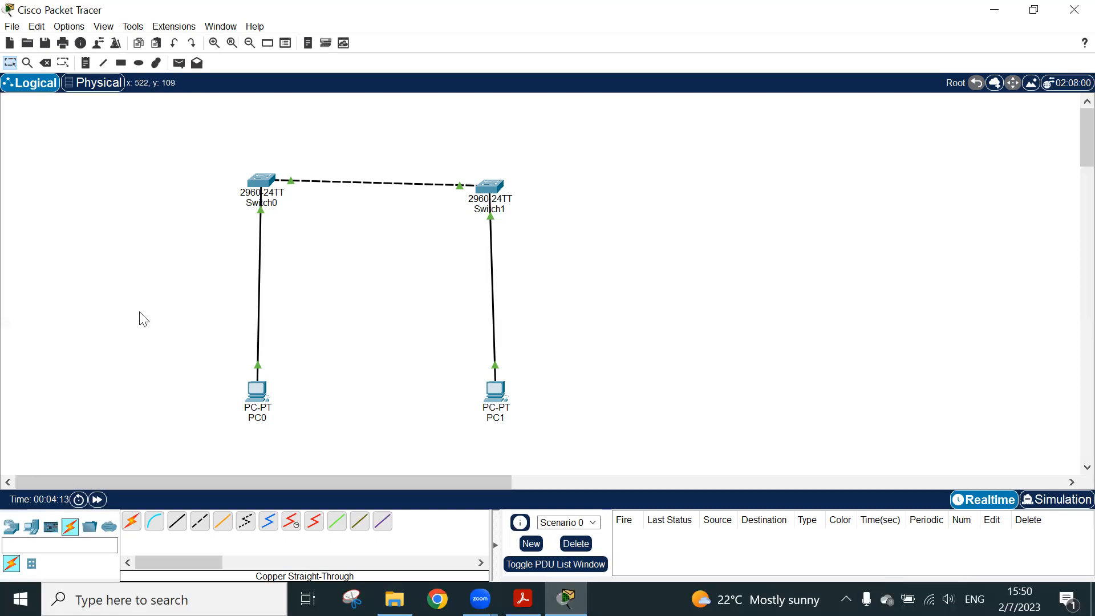
Connect PC0's RS 232 port to Switch0's Console port with a console cable
left_click(155, 520)
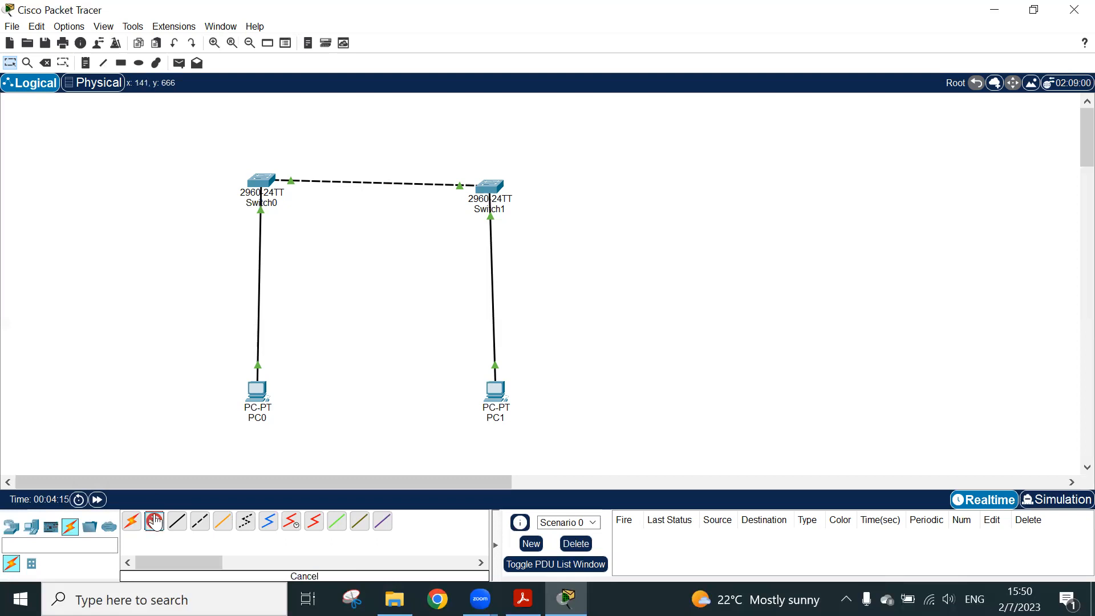
left_click(155, 521)
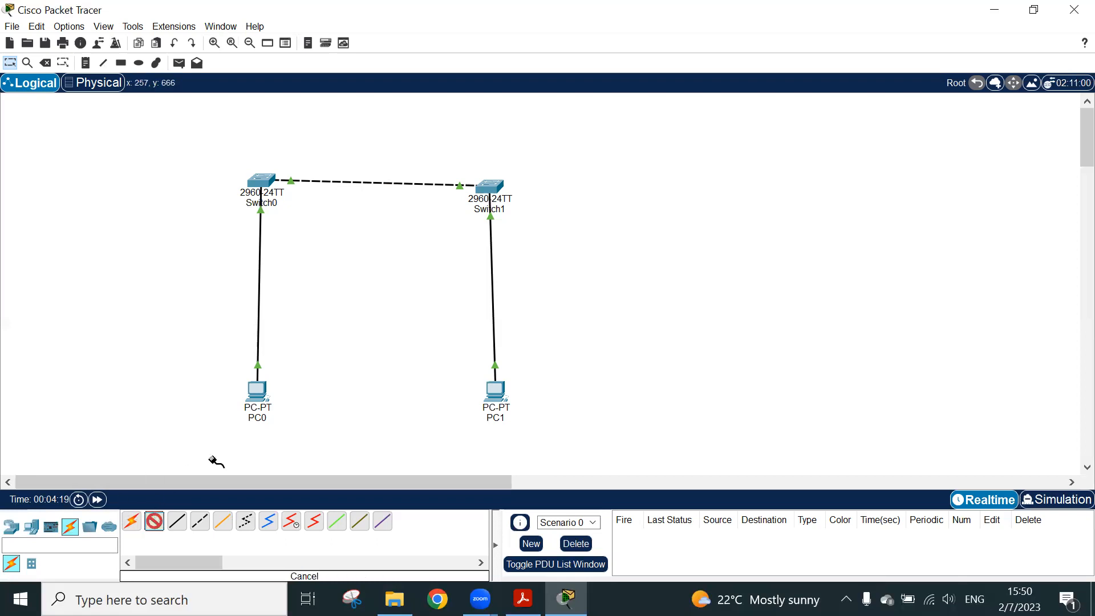
left_click(264, 391)
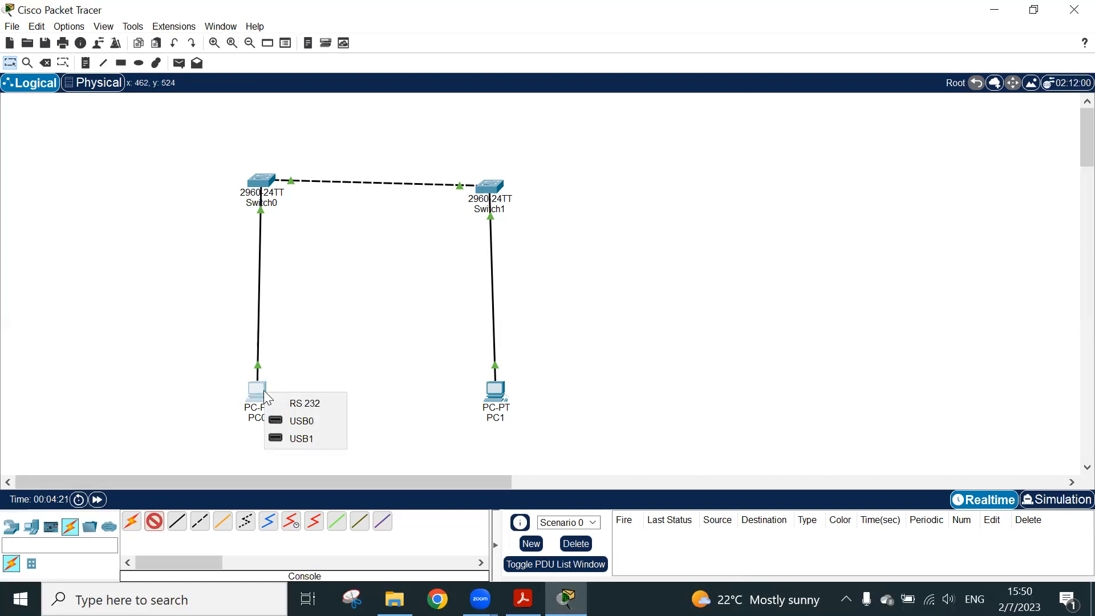
left_click(290, 404)
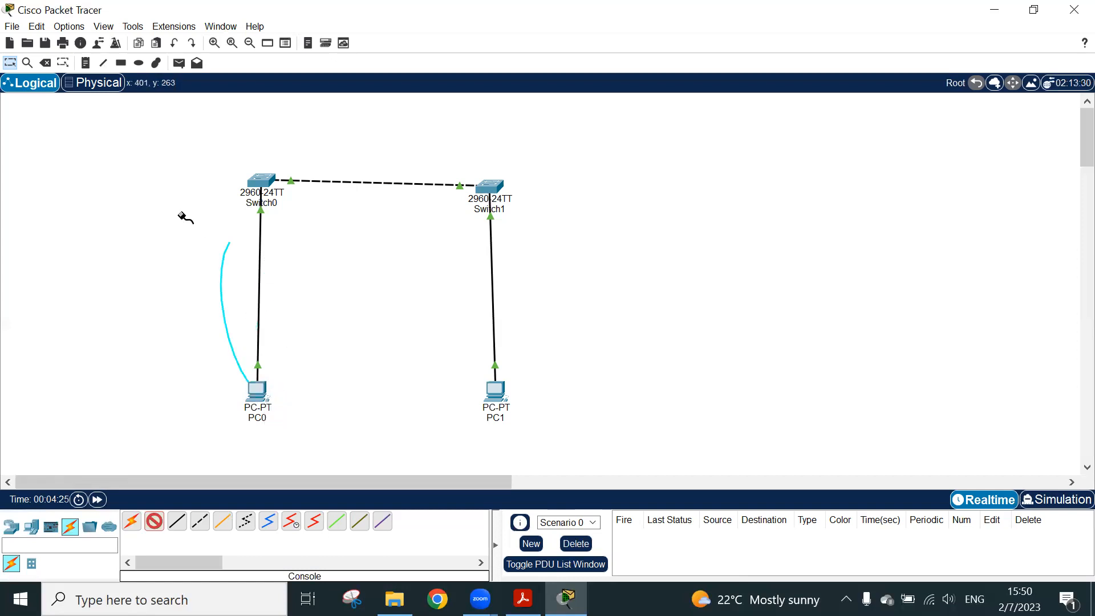
left_click(254, 180)
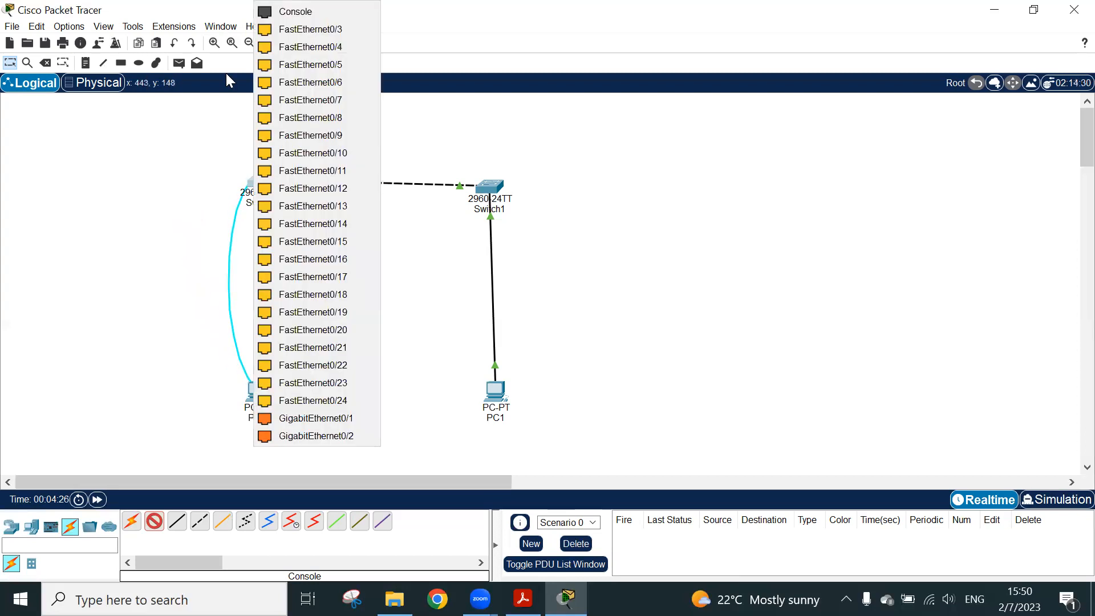
left_click(288, 12)
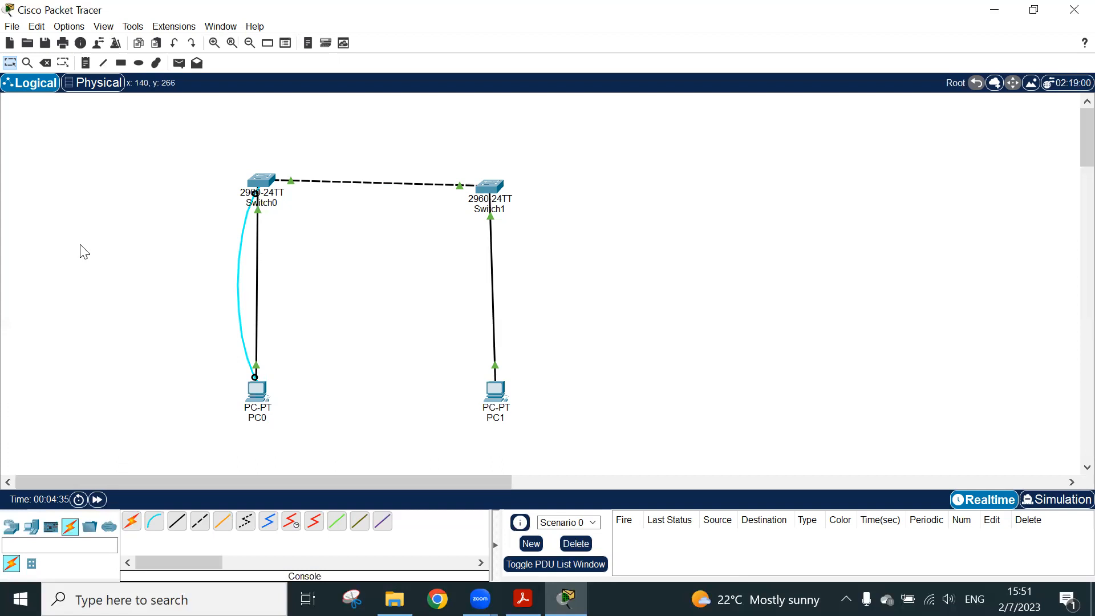
Connect PC1's RS 232 port to Switch1's Console port with a console cable
left_click(154, 520)
left_click(496, 391)
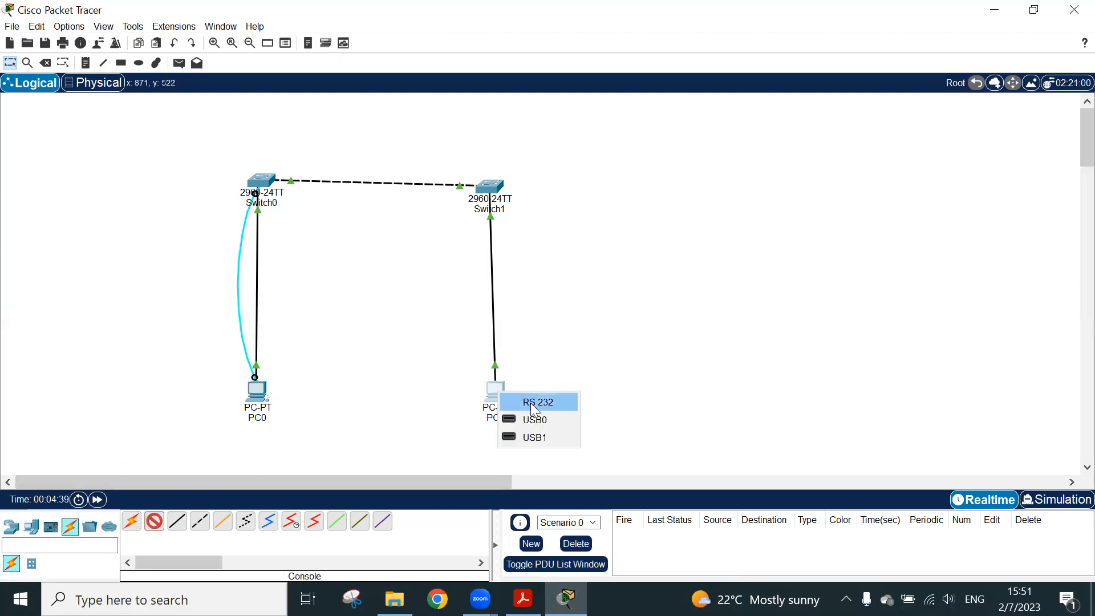
left_click(533, 404)
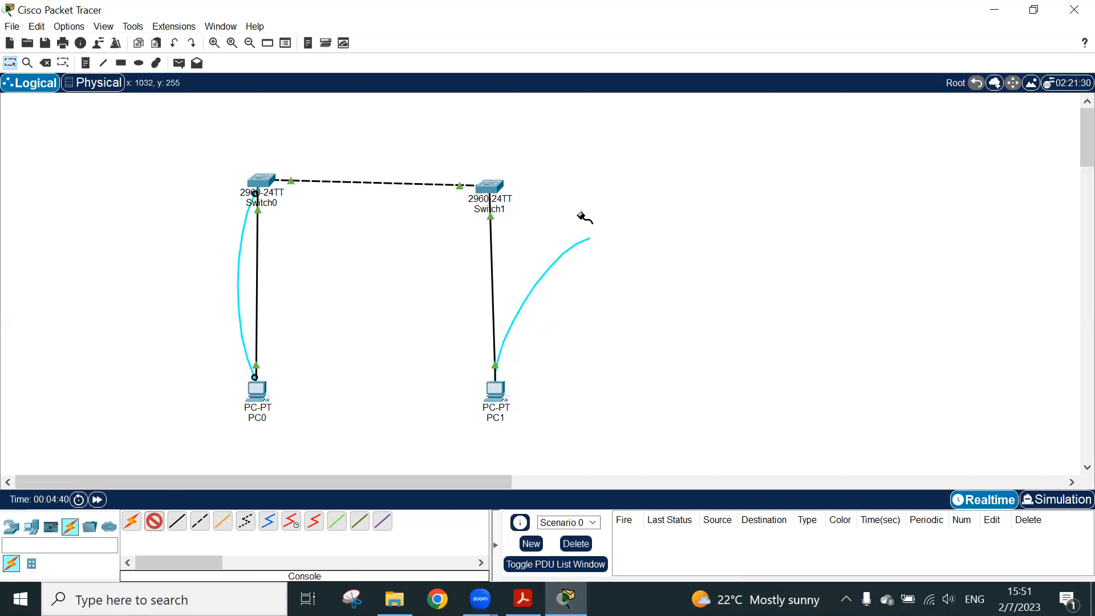
left_click(489, 186)
left_click(507, 11)
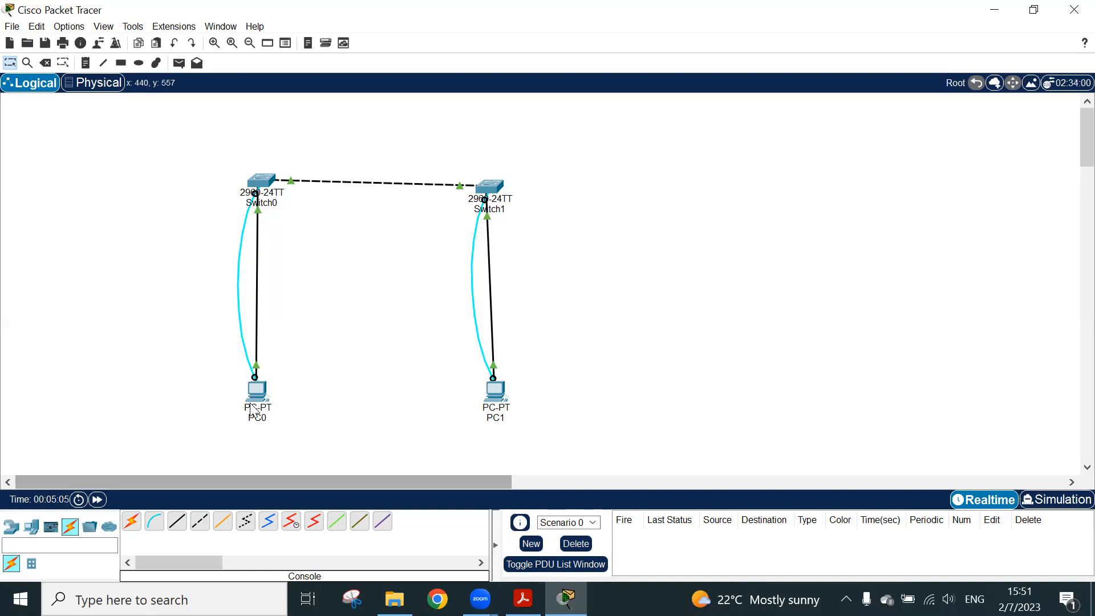
Start a terminal session on PC0 with the default port configuration and bring up Switch0's command prompt
left_click(263, 396)
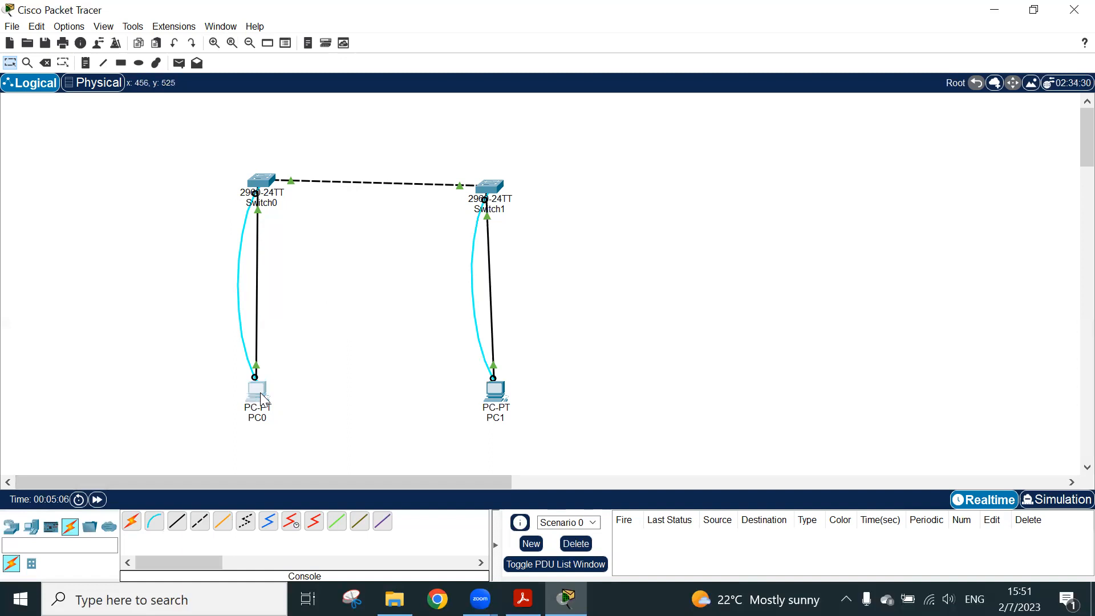
left_click(480, 122)
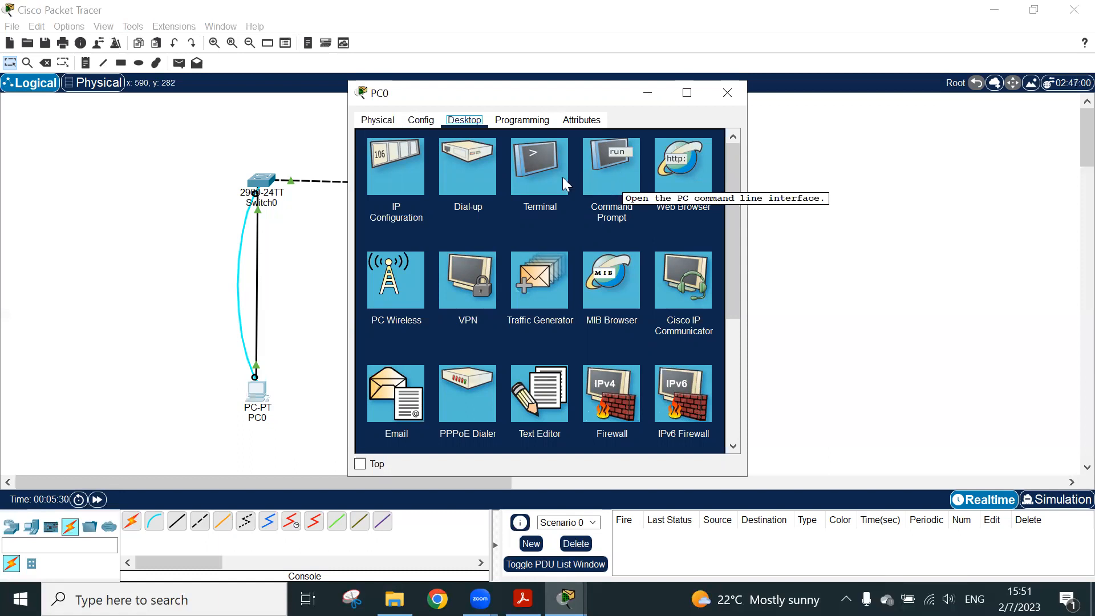
left_click(529, 160)
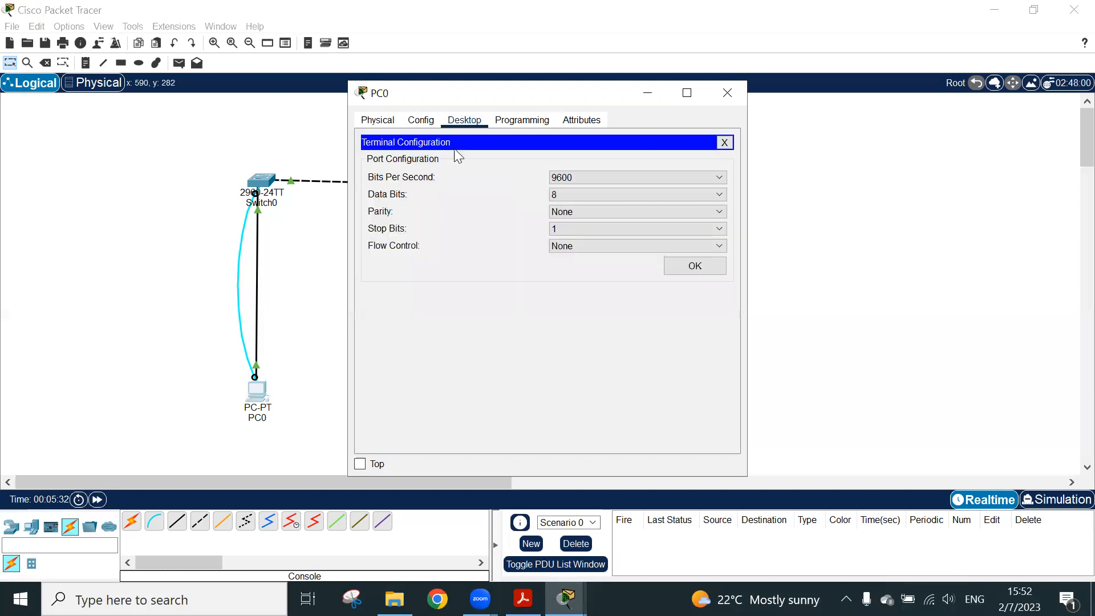
left_click(687, 266)
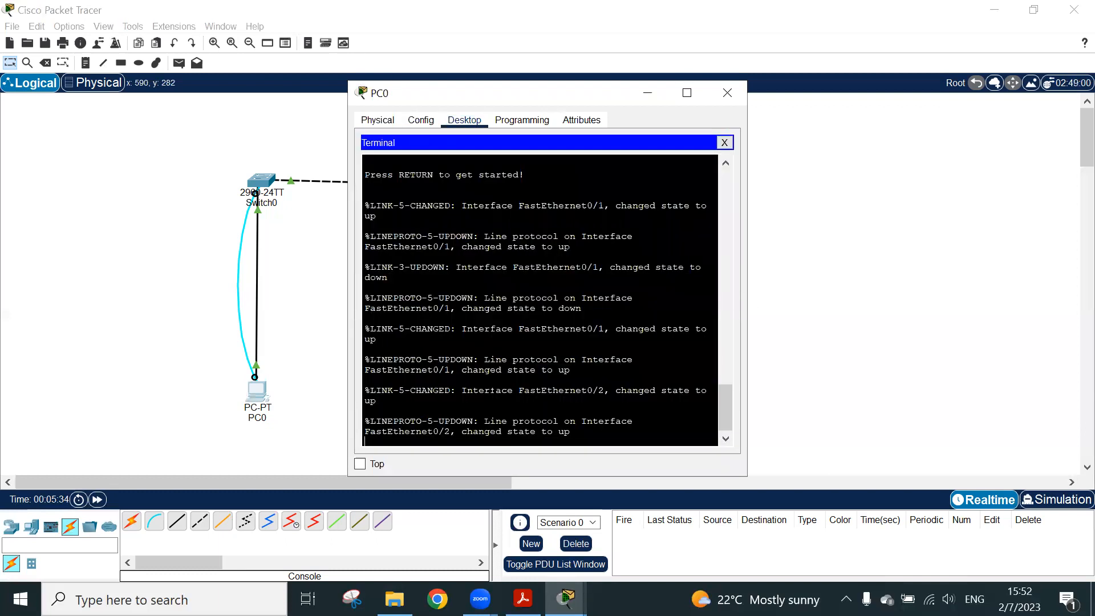
key("Return")
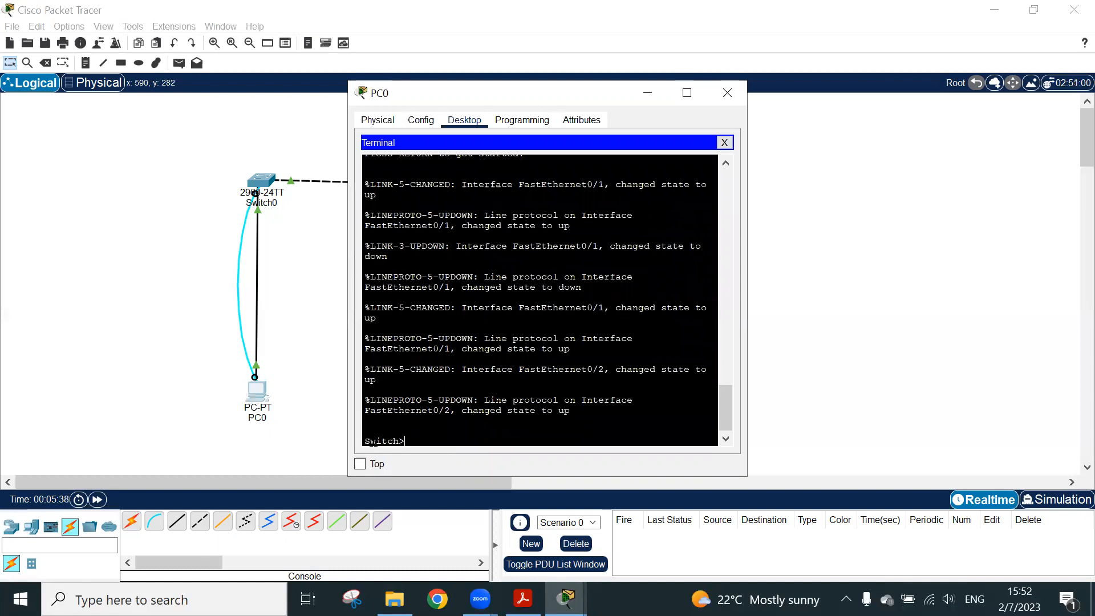
triple_click(378, 444)
left_click(417, 439)
left_click(658, 93)
Open Switch0's own IOS command line interface and bring up a fresh prompt to compare with PC0's terminal
left_click(264, 184)
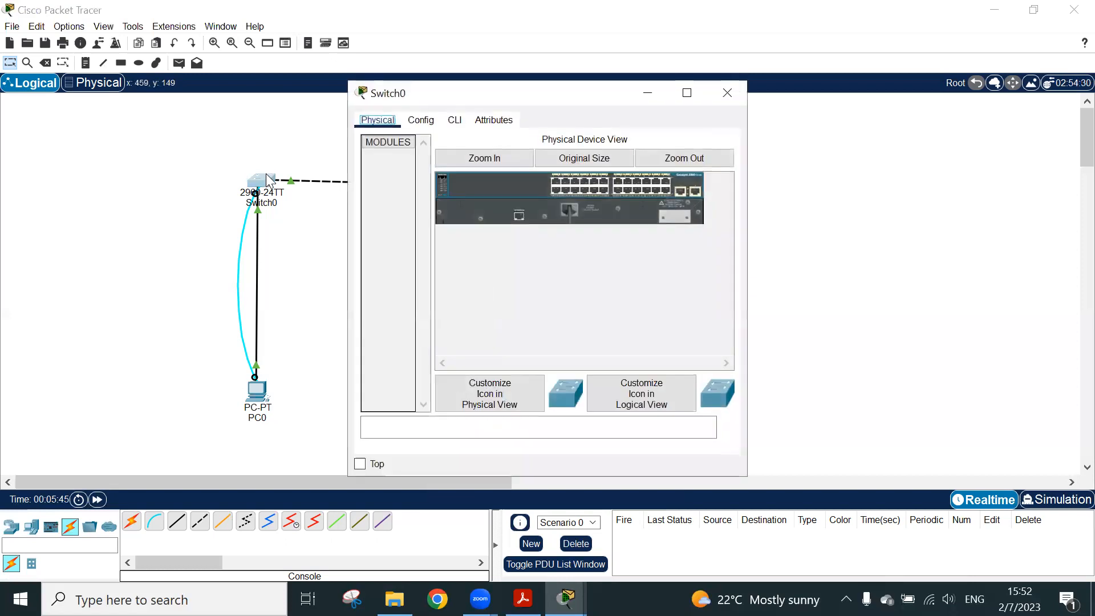
left_click(454, 122)
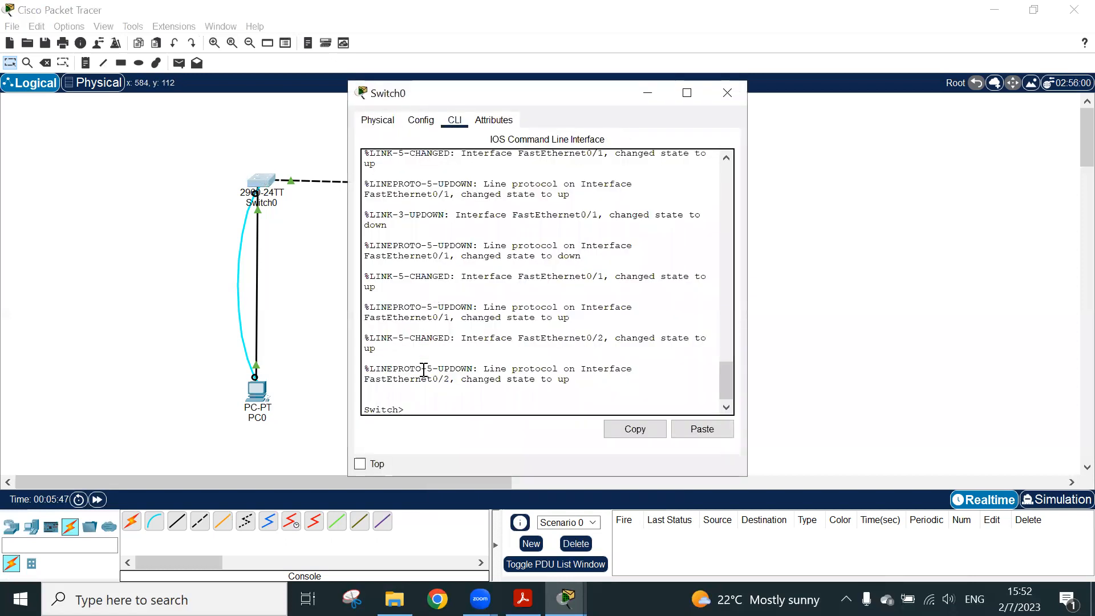
key("Return")
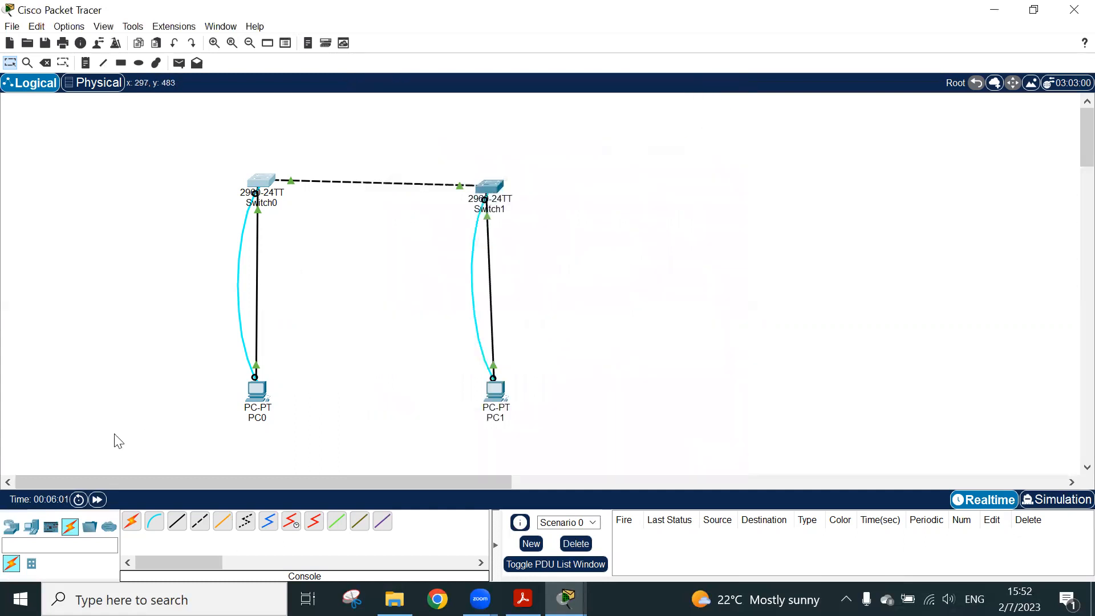
Reopen PC0's terminal session and check the switch prompt there
left_click(256, 393)
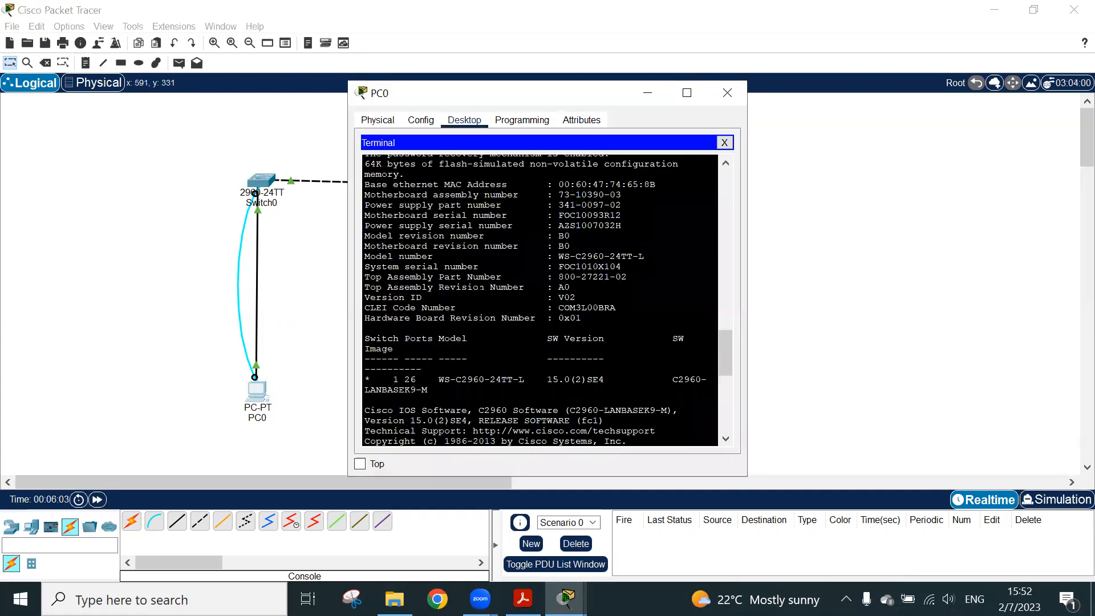
key("Return")
key("Return")
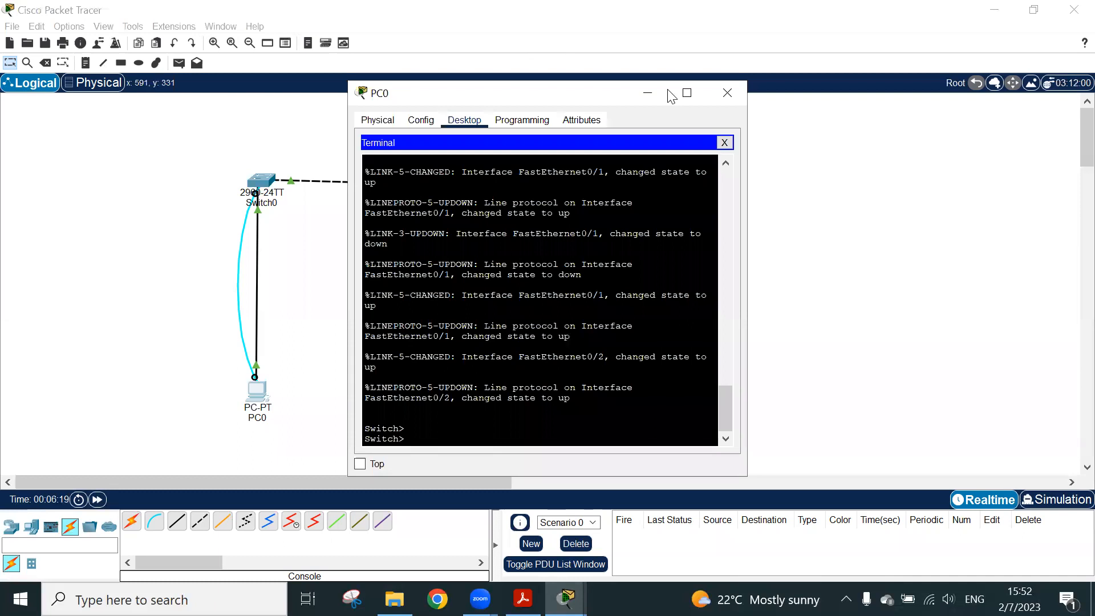
left_click(648, 93)
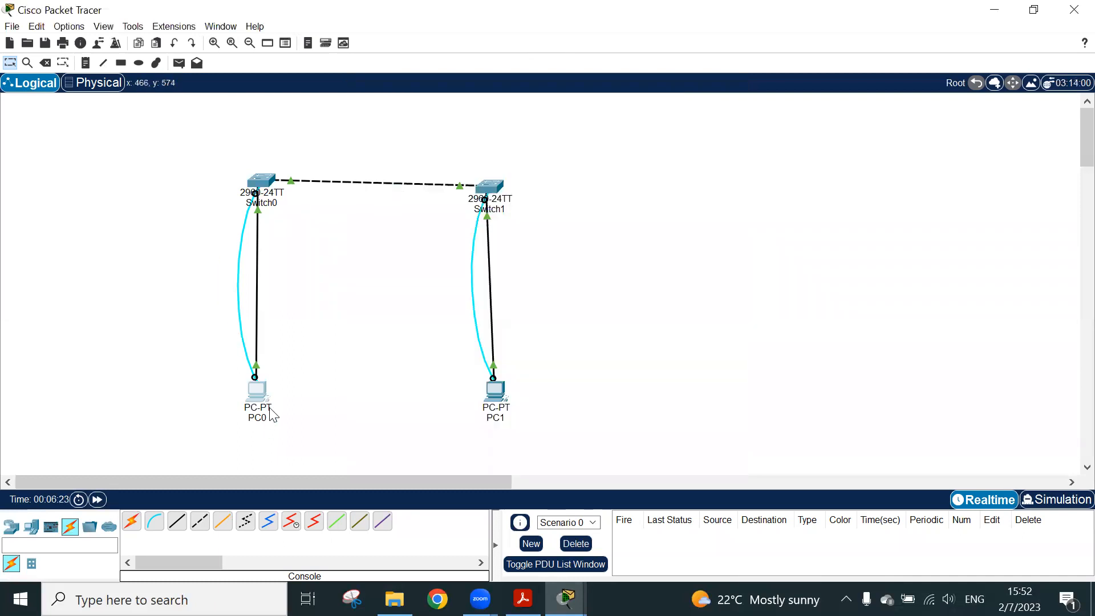
left_click(266, 390)
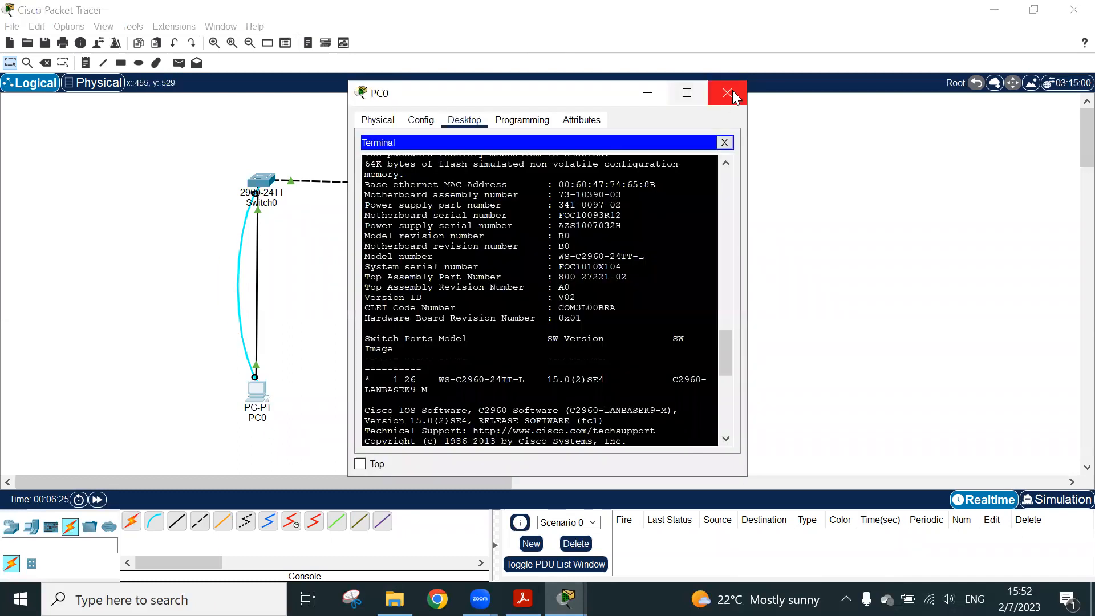
Enter privileged EXEC mode in Switch0's command line interface with the enable command
left_click(250, 188)
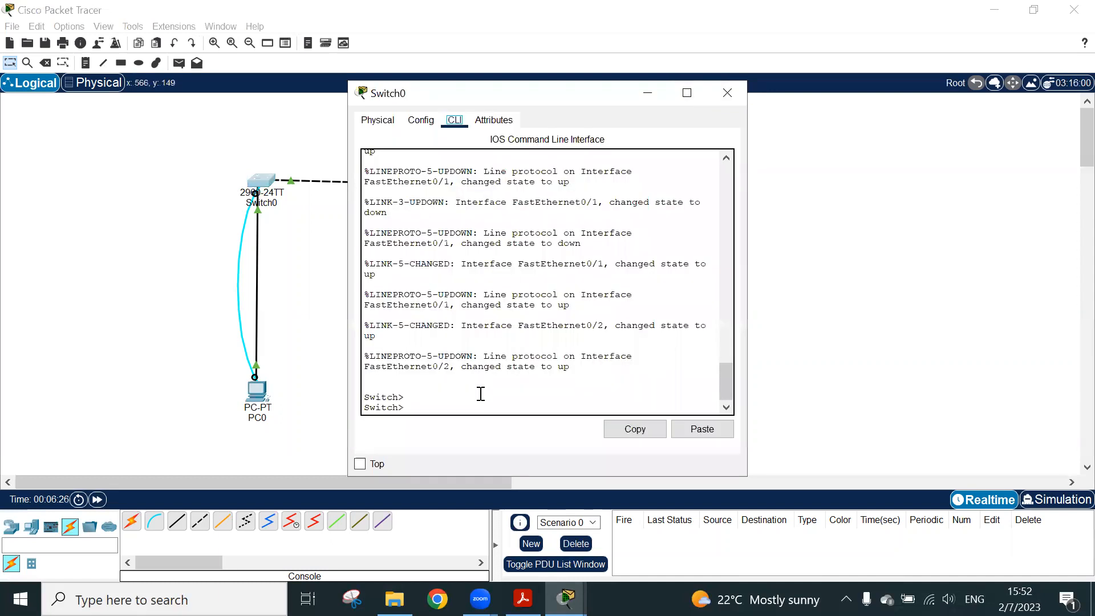
key("Return")
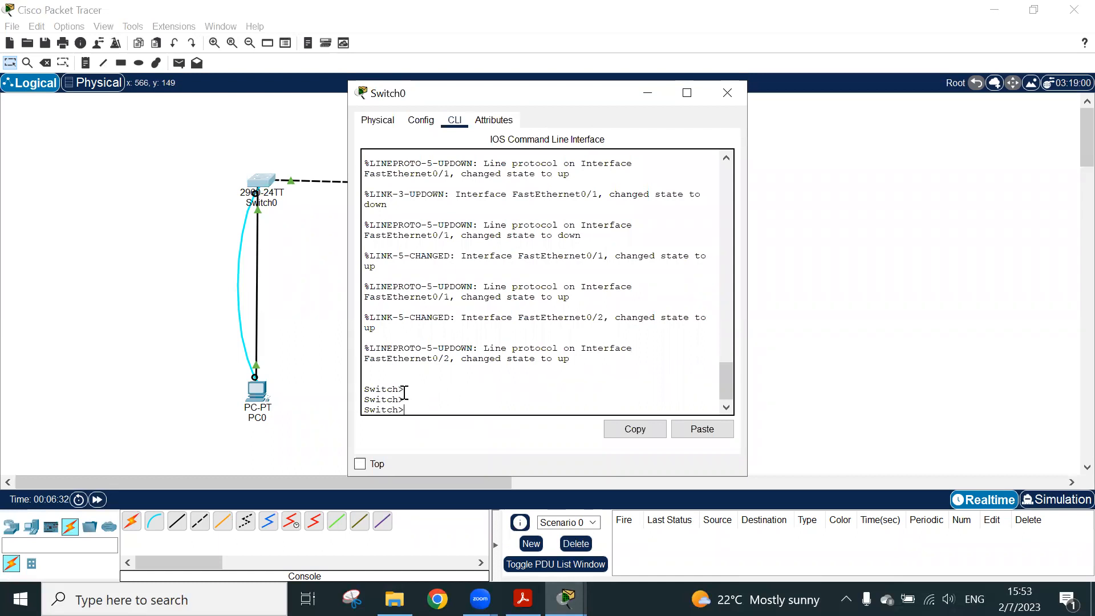
left_click_drag(407, 410, 365, 413)
left_click(405, 401)
key("Return")
type("ena")
key("Tab")
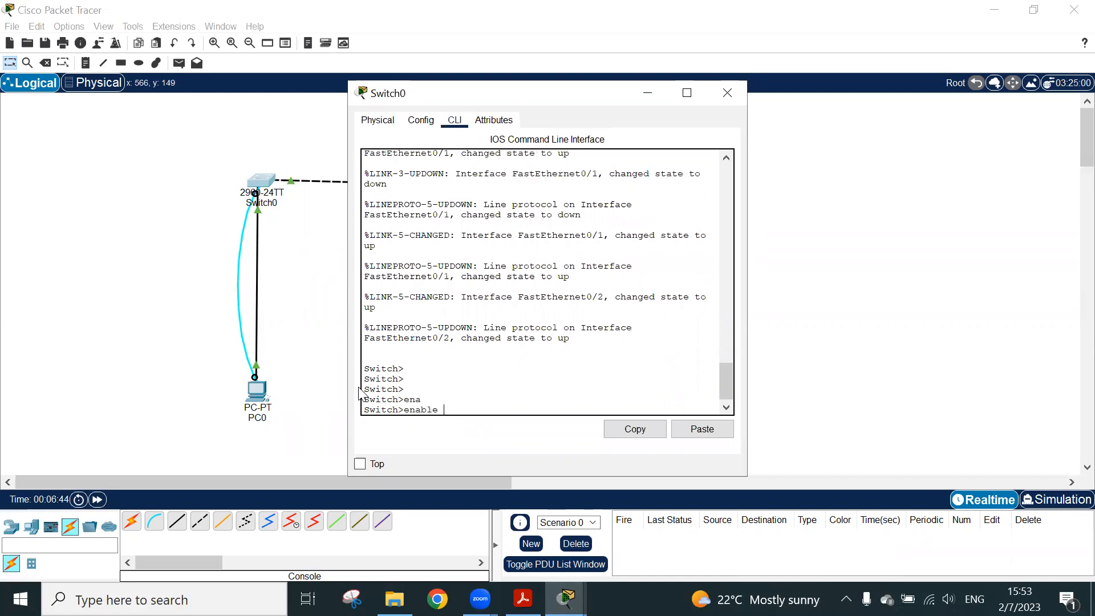
key("Return")
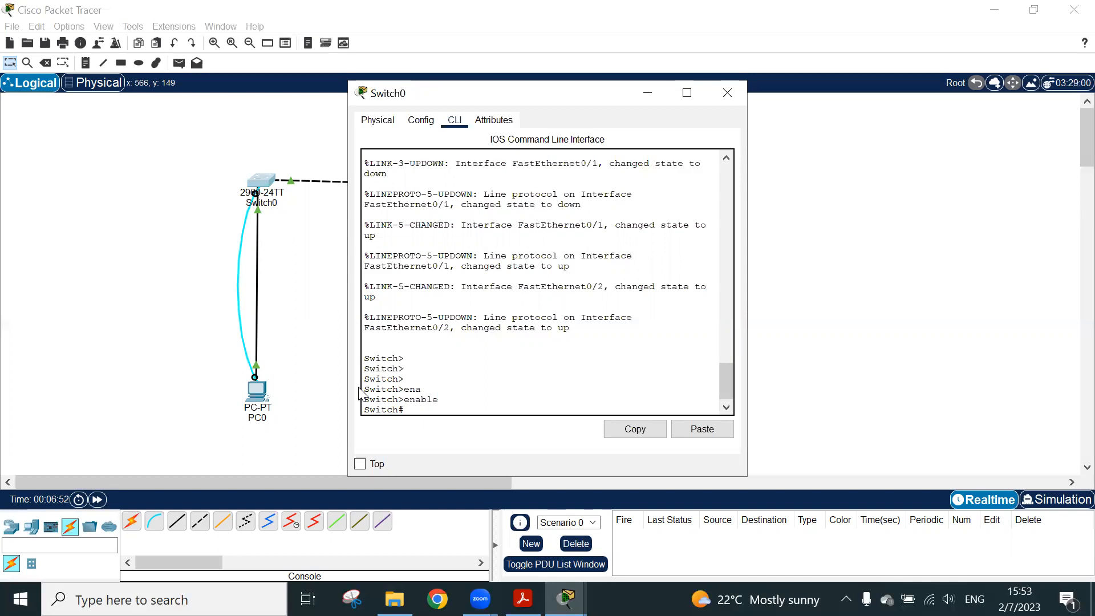
Enter global configuration mode on Switch0 with the configure terminal command and point out the resulting prompt
type("c")
key("BackSpace")
type("o")
key("BackSpace")
type("con")
key("Tab")
type("f")
key("Tab")
type("ter")
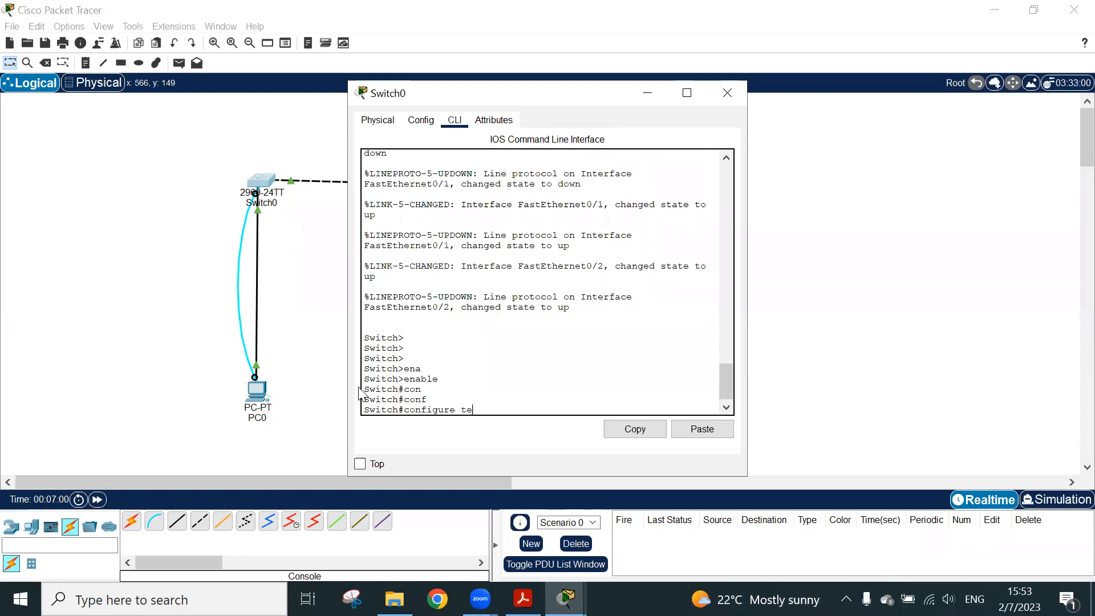
key("Tab")
key("Return")
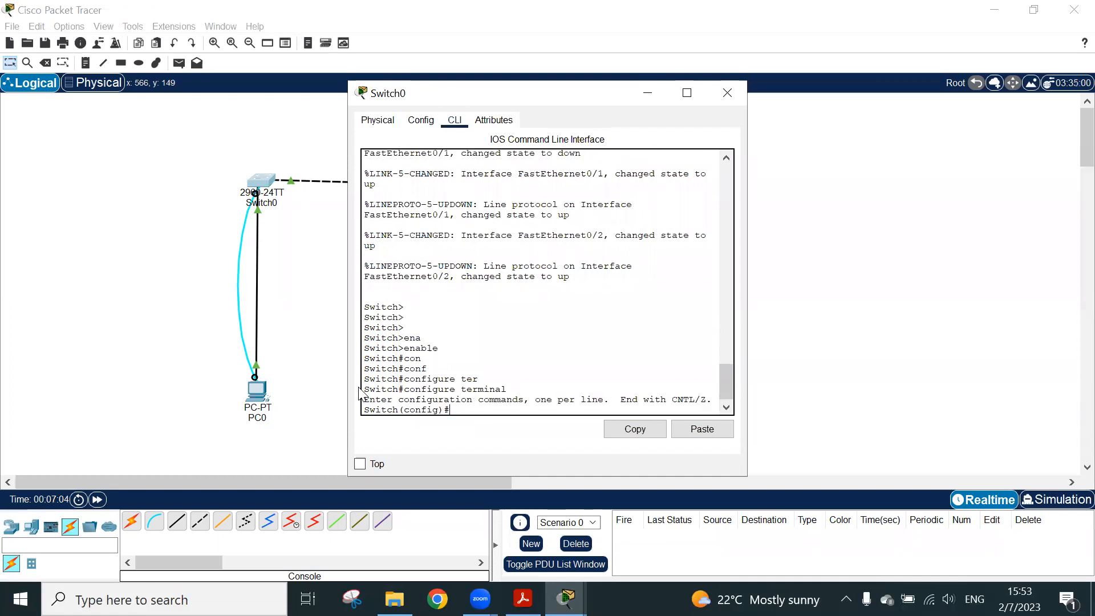
triple_click(432, 409)
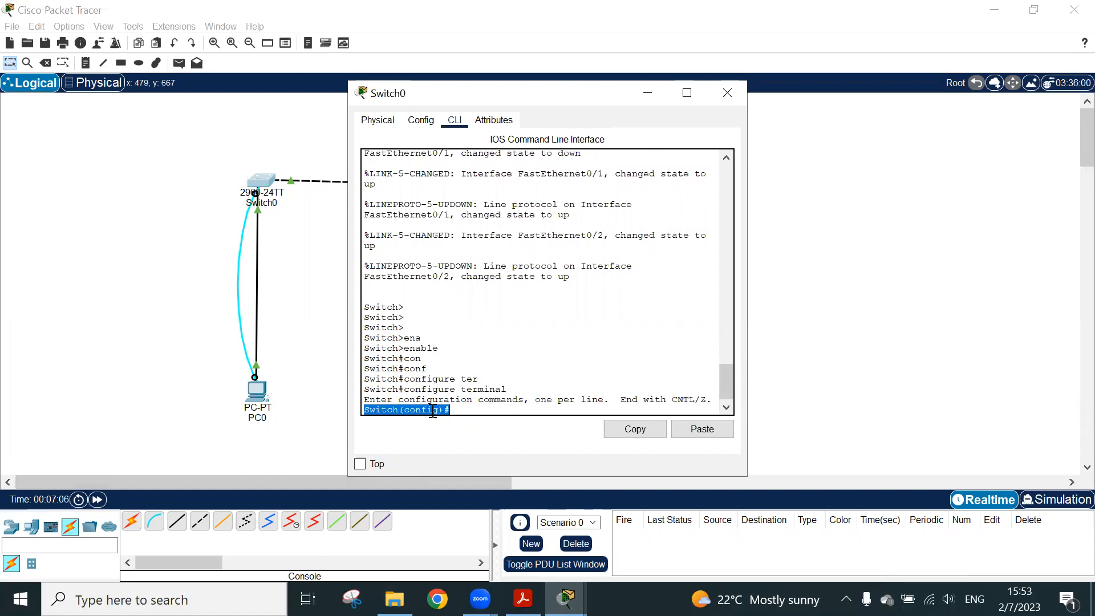
left_click(462, 410)
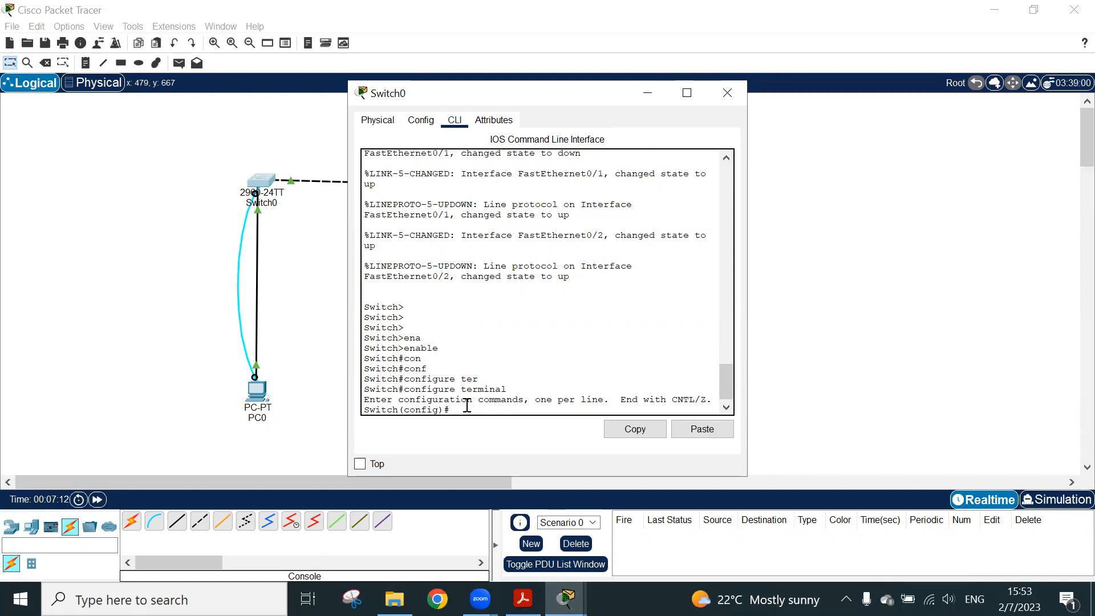
Enter console line configuration mode on Switch0 with line console 0 and highlight the mode name in the prompt
type("line console 0")
key("Return")
left_click_drag(469, 410, 407, 407)
left_click(487, 408)
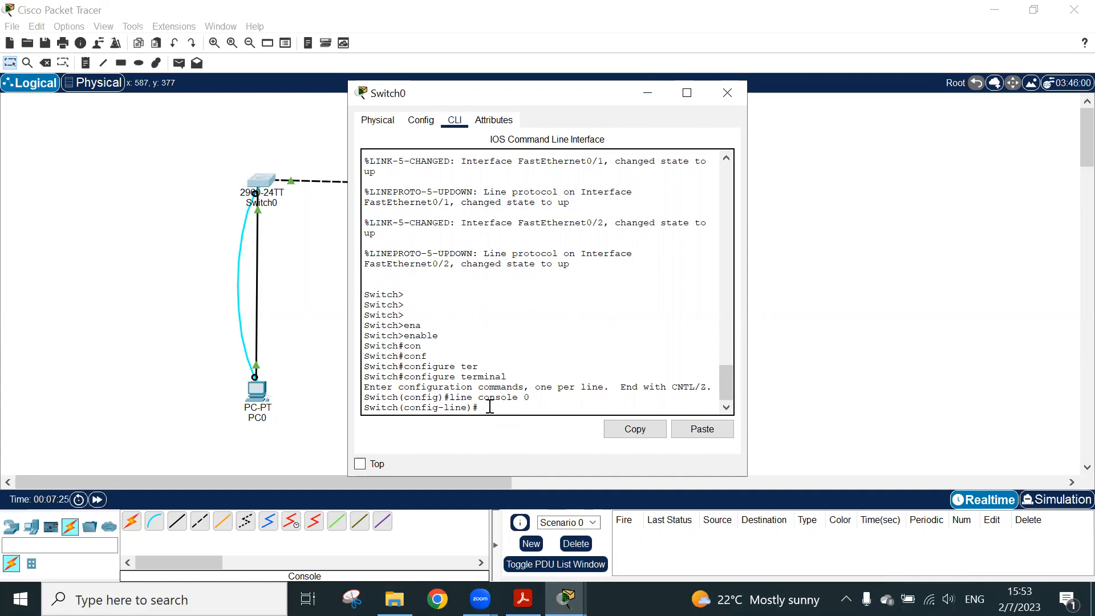
Leave line configuration mode for privileged EXEC and re-enter global configuration mode with conf t
key("ctrl+z")
key("Return")
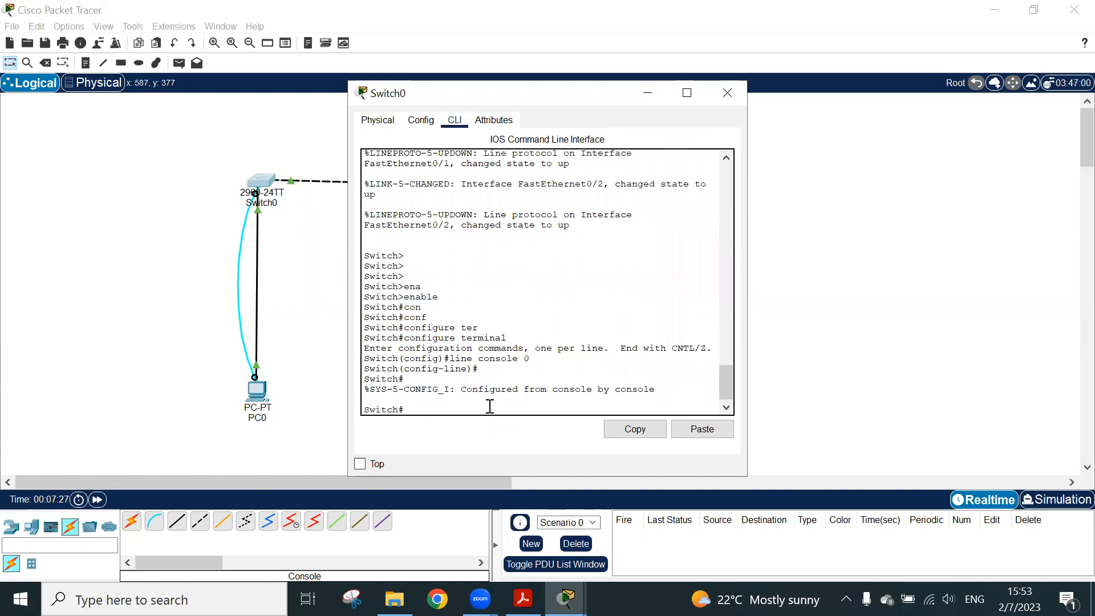
type("conf t")
key("Return")
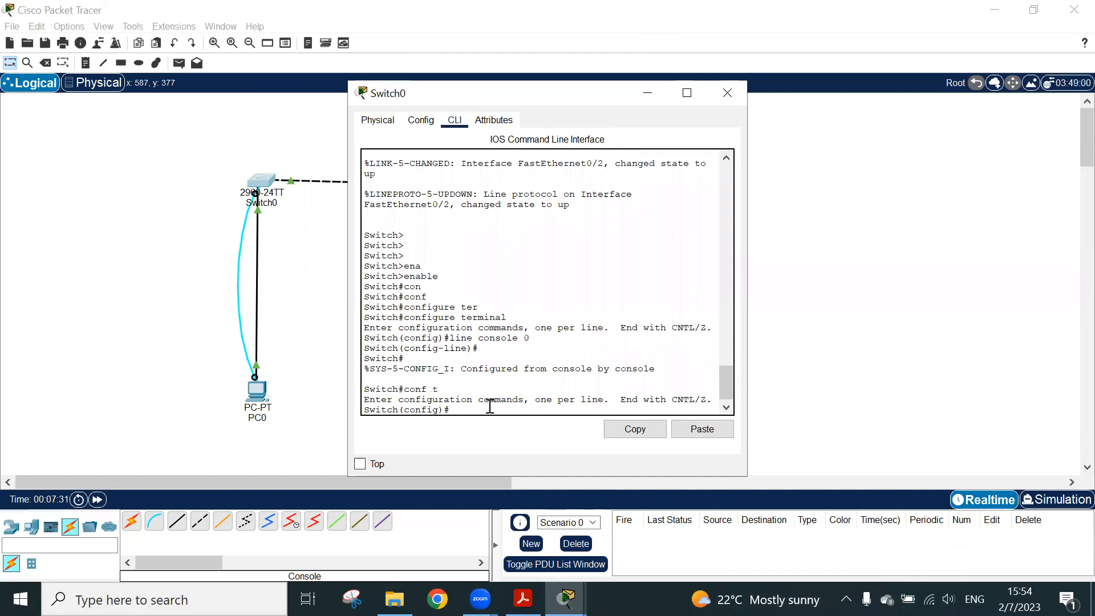
Enter interface configuration mode for fastEthernet 0/1 and highlight config-if in the prompt
type("inter")
key("Tab")
type("fa")
key("Tab")
type("0/1")
key("Return")
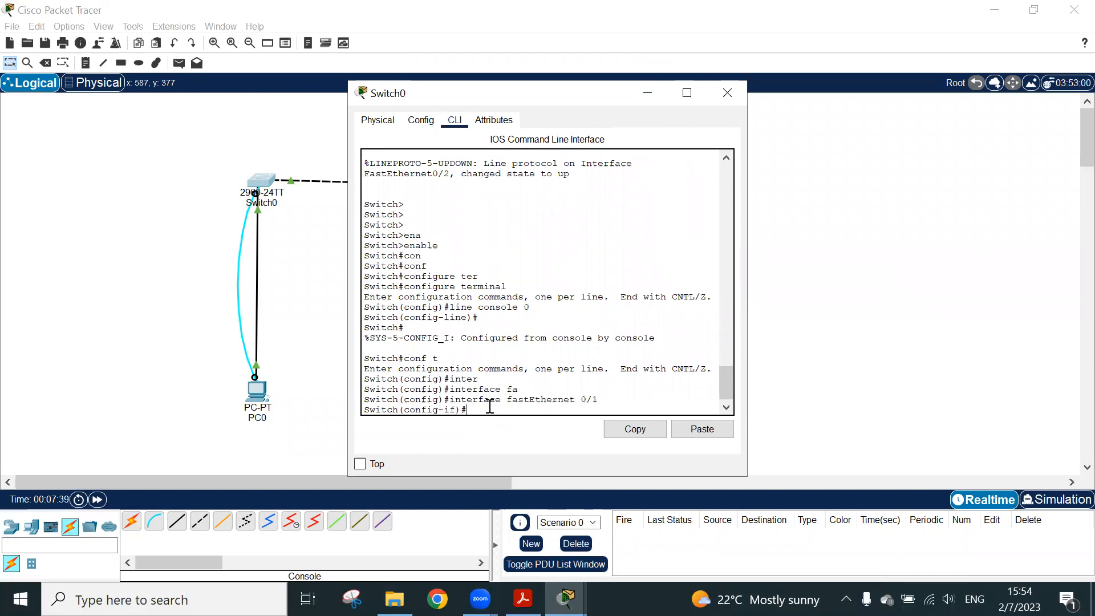
mouse_move(456, 410)
left_mouse_down()
mouse_move(421, 400)
mouse_move(422, 411)
mouse_move(405, 413)
mouse_move(459, 406)
left_mouse_up()
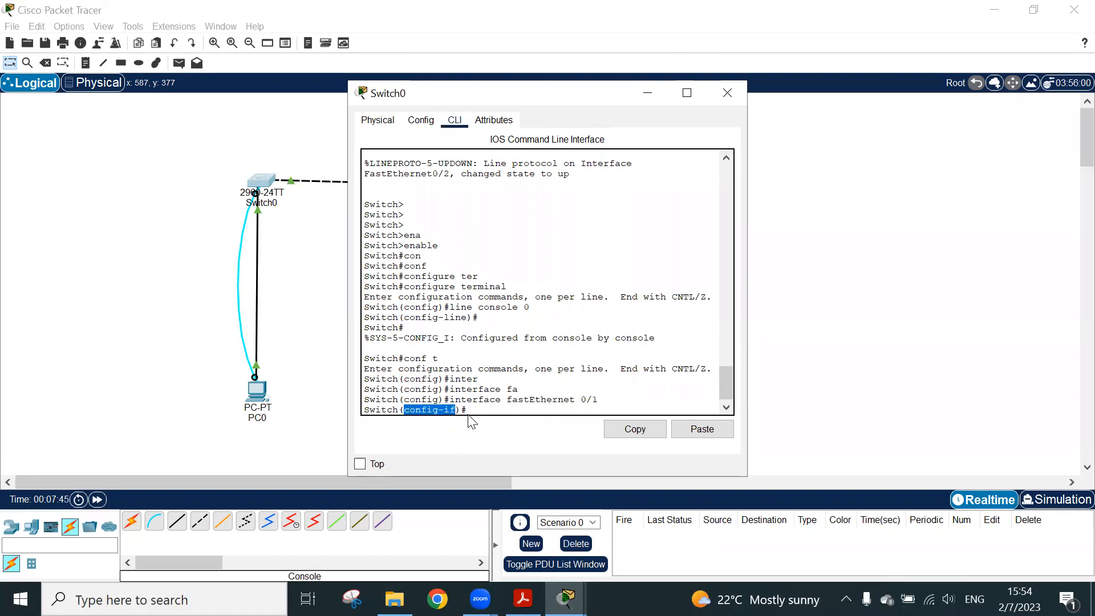
left_click(473, 408)
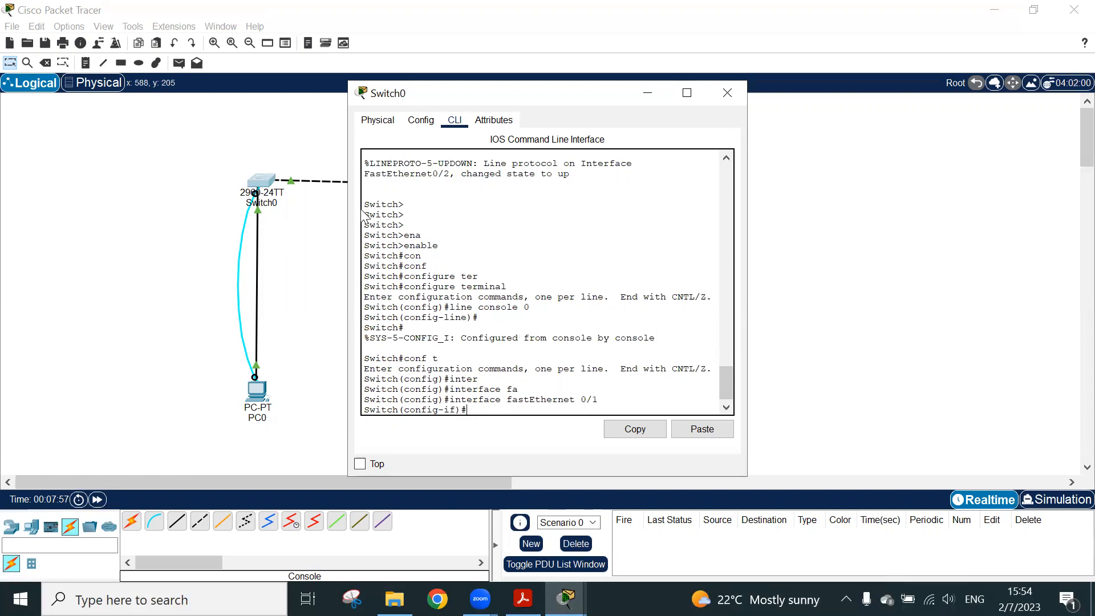
Review the prompts of the user EXEC, privileged EXEC, global, line and interface configuration modes in the session history
double_click(408, 205)
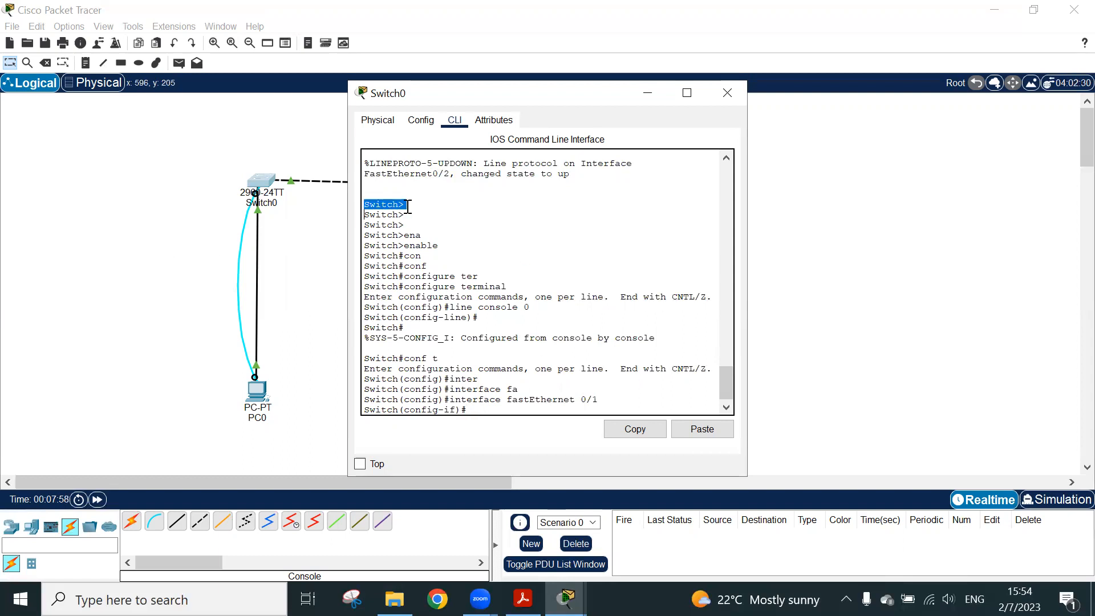
triple_click(410, 247)
left_click(404, 259)
triple_click(404, 256)
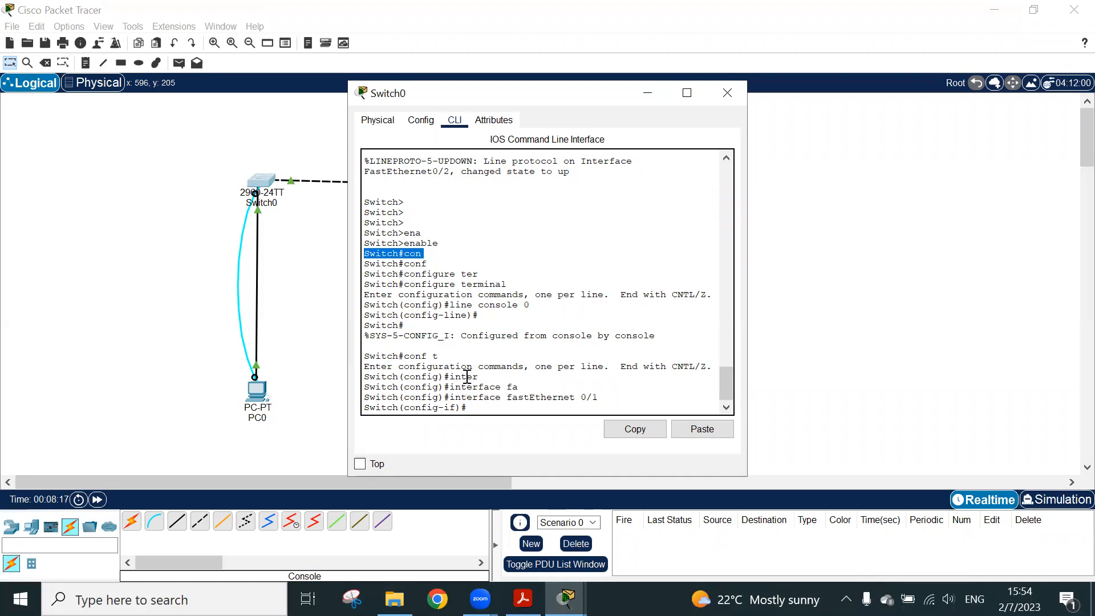
triple_click(428, 378)
left_click(428, 378)
triple_click(428, 378)
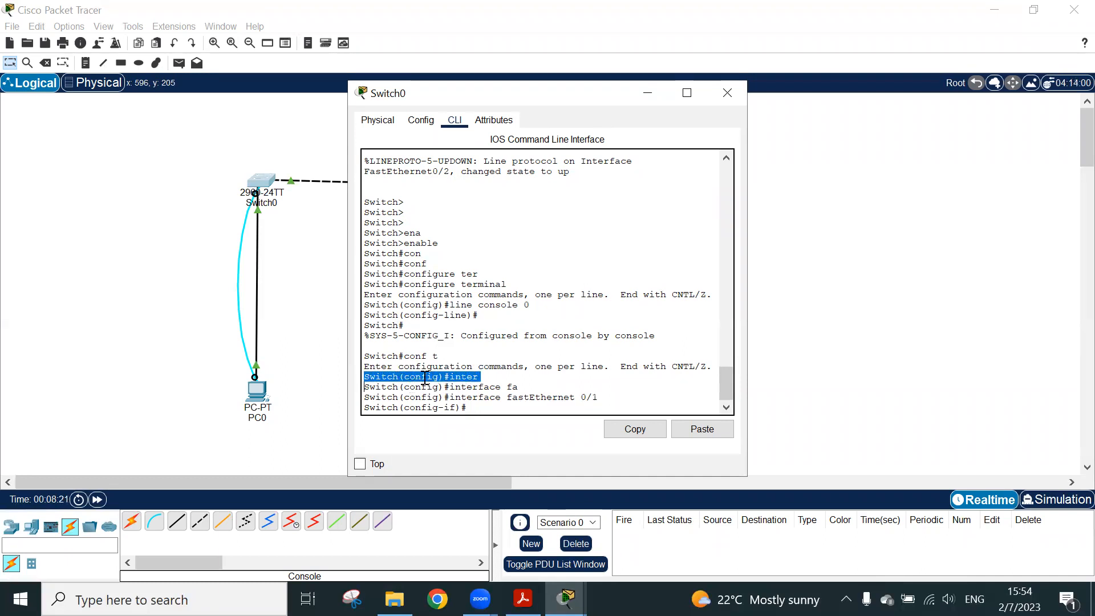
triple_click(464, 315)
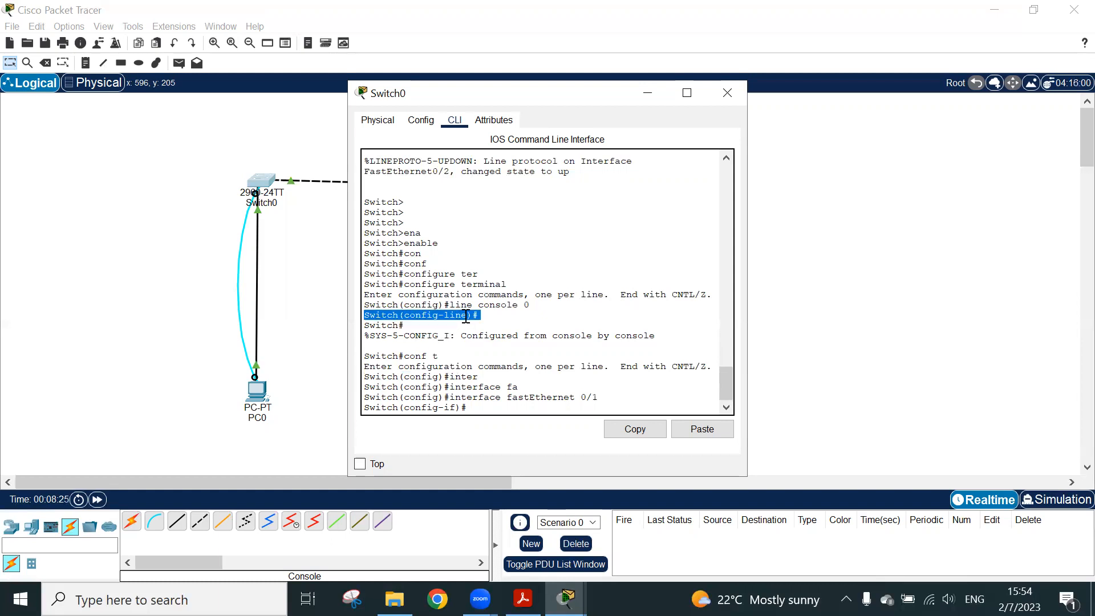
left_click_drag(467, 407, 456, 408)
triple_click(456, 408)
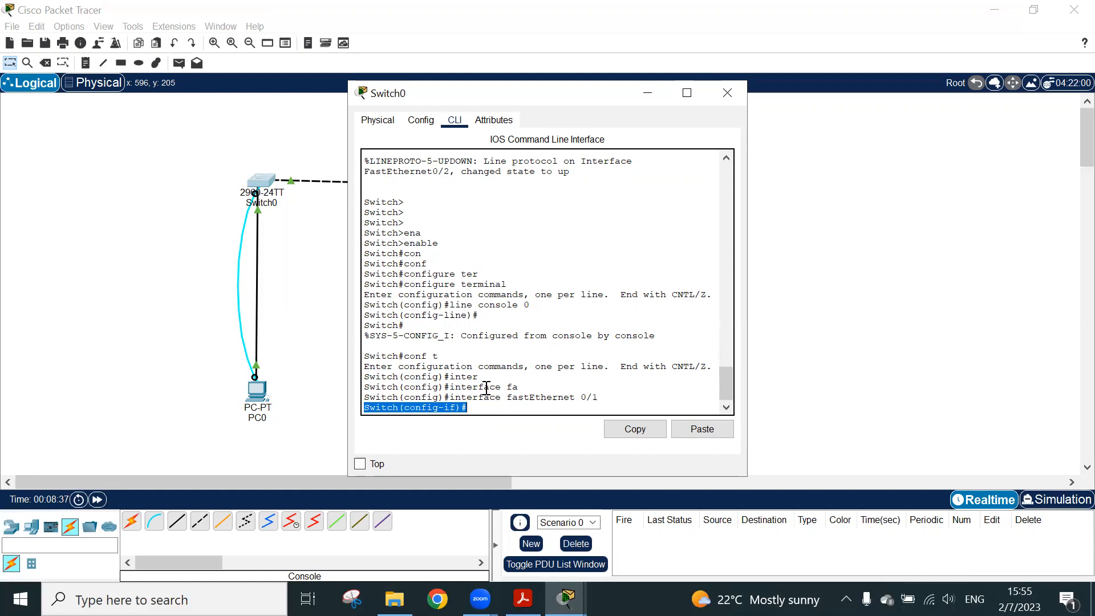
left_click(402, 202)
triple_click(402, 203)
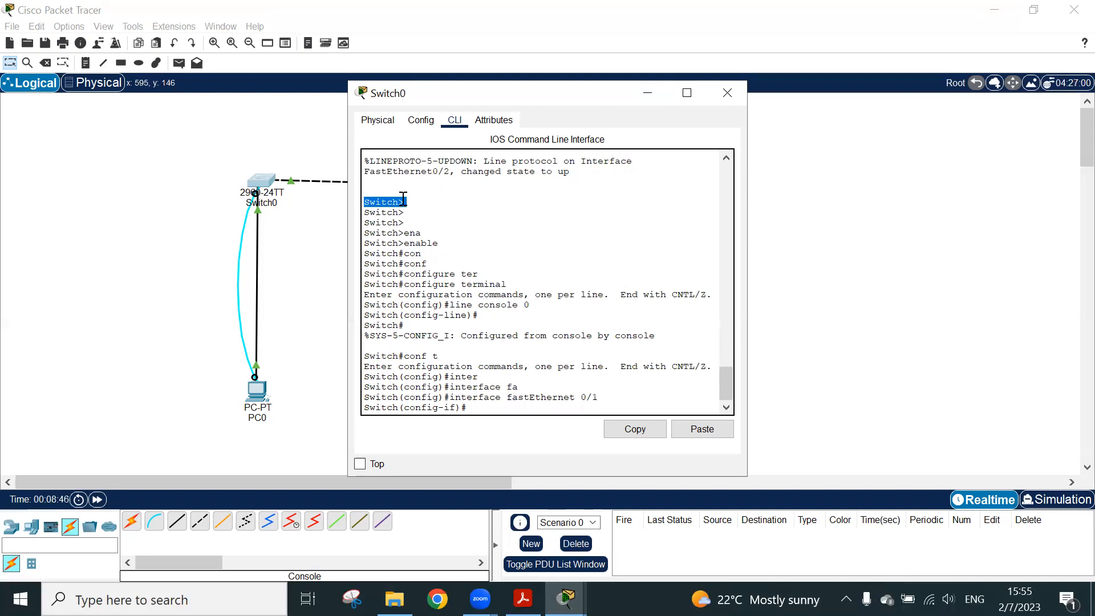
Leave interface configuration mode and end Switch0's console session with the exit command
left_click(413, 209)
key("ctrl+z")
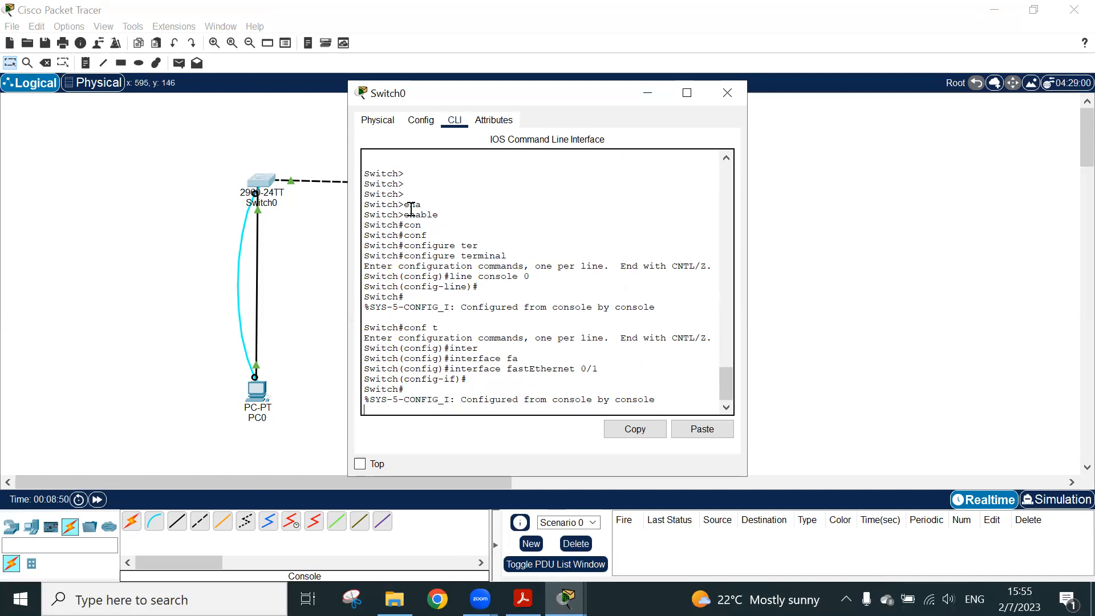
key("Return")
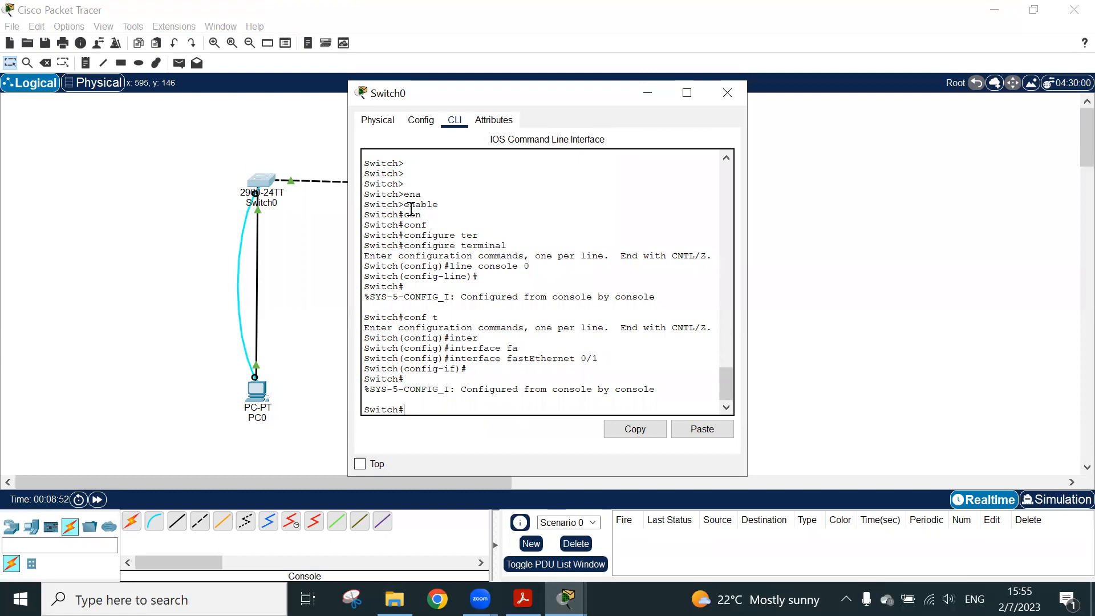
type("exit")
key("Return")
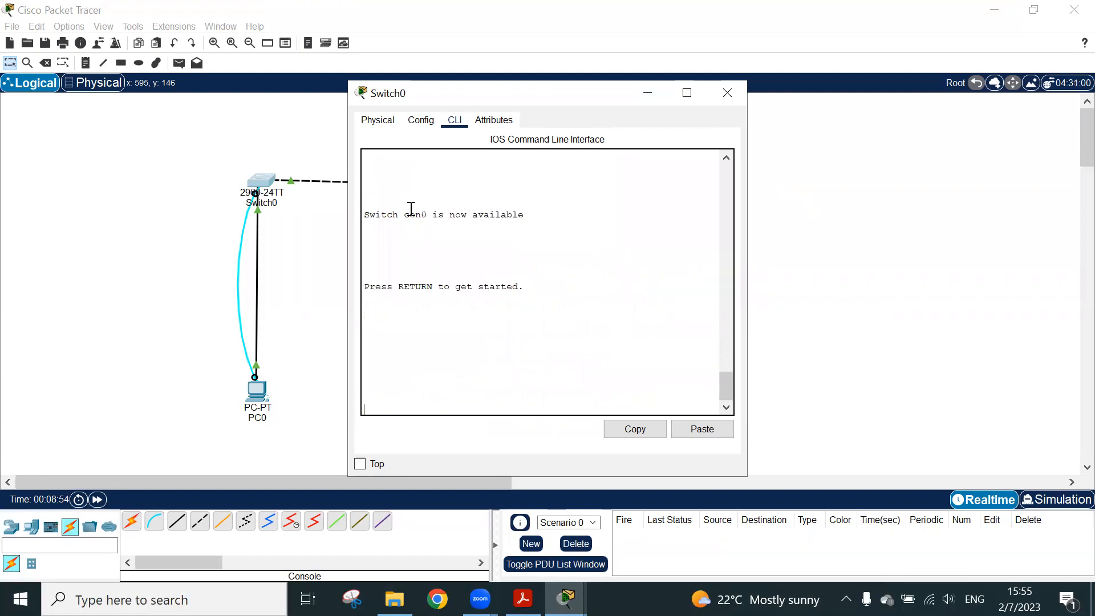
Start a new console session and list the available commands with ? in both user EXEC and privileged EXEC mode
key("Return")
type("?")
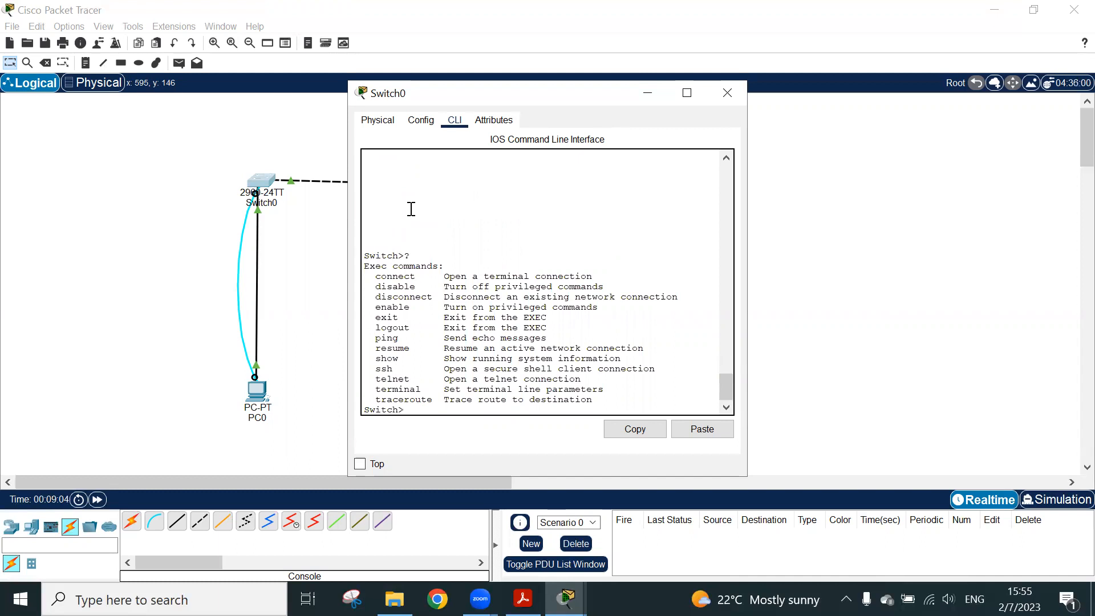
type("en")
key("Return")
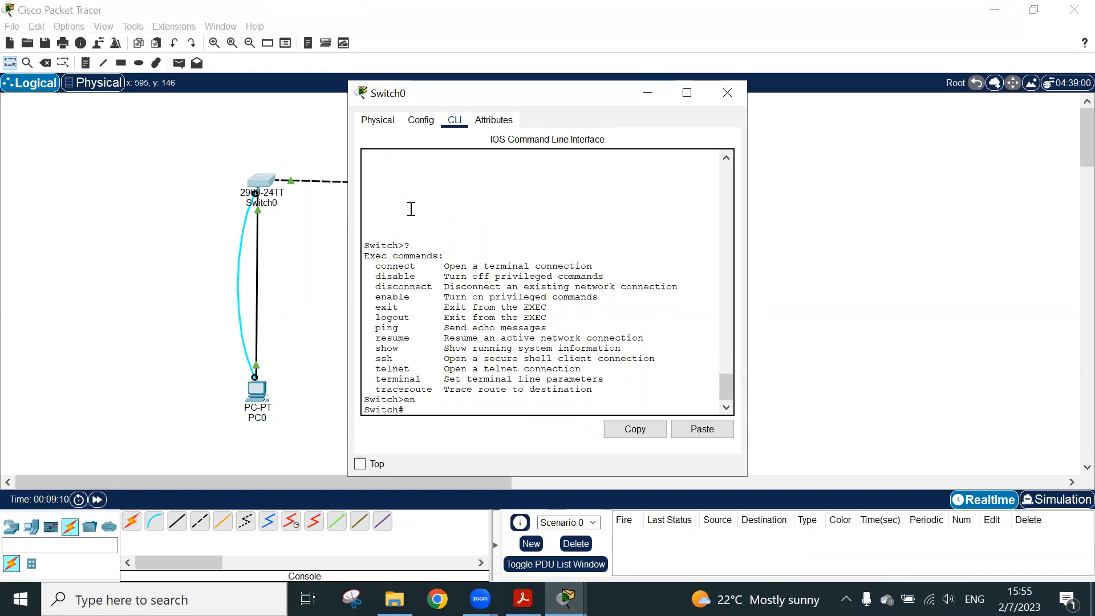
type("?")
key("space")
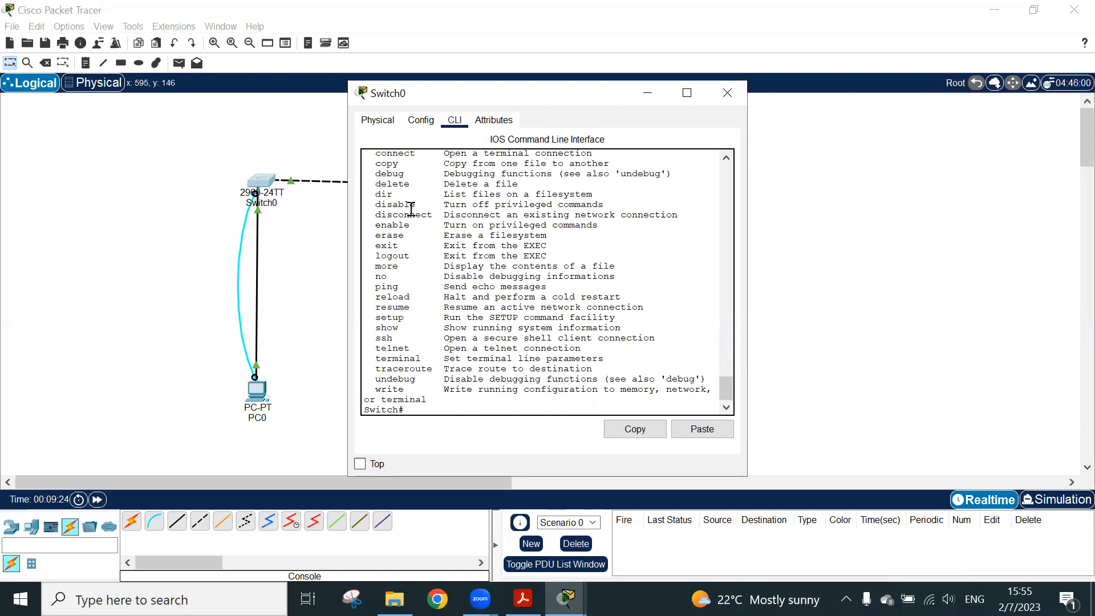
Enter global configuration mode with conf t and list all its available commands with ?
type("conf t")
key("Return")
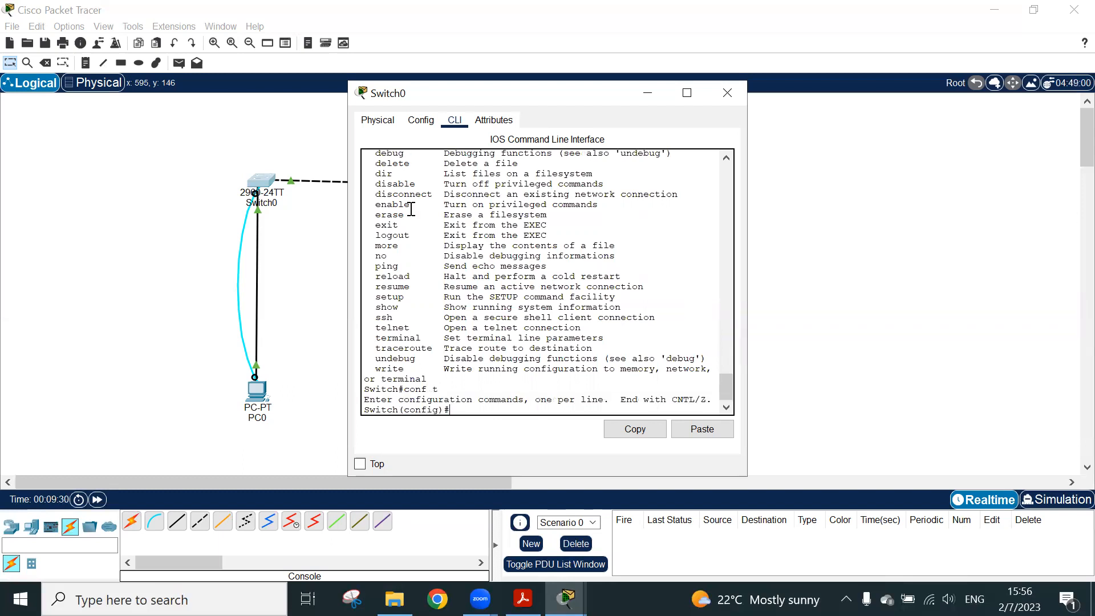
type("?")
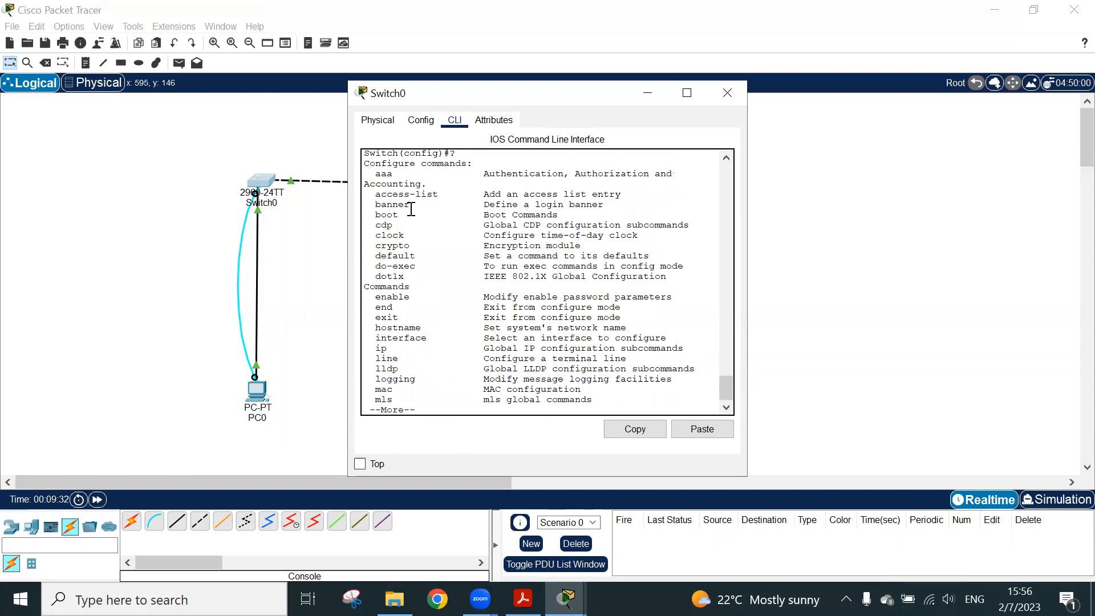
key("space")
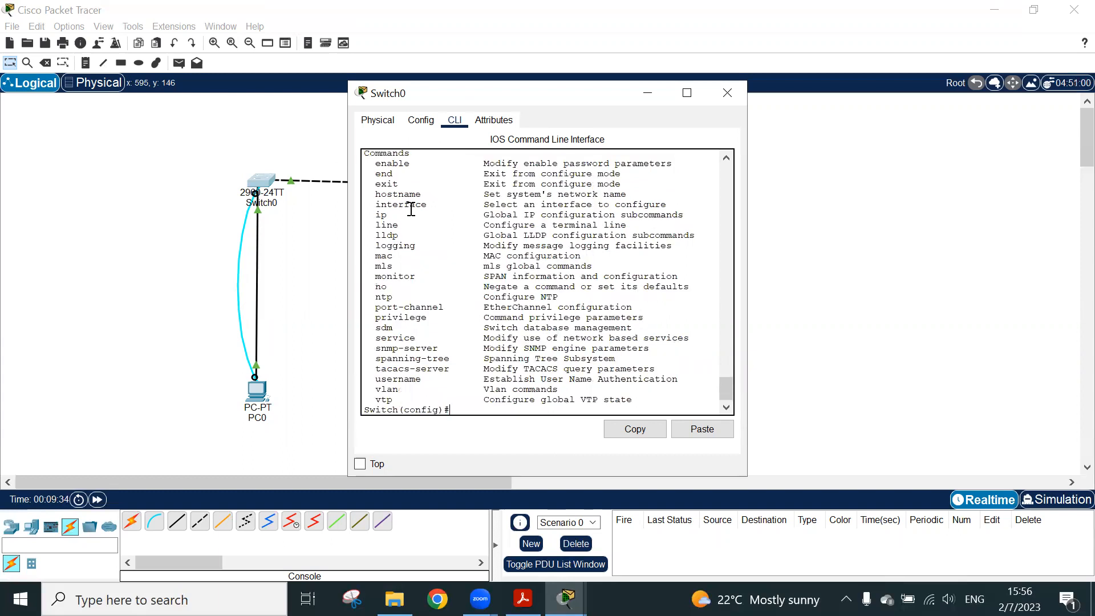
Point out the hostname command in the list of configuration commands and close Switch0's window
scroll(410, 235, "up", 6)
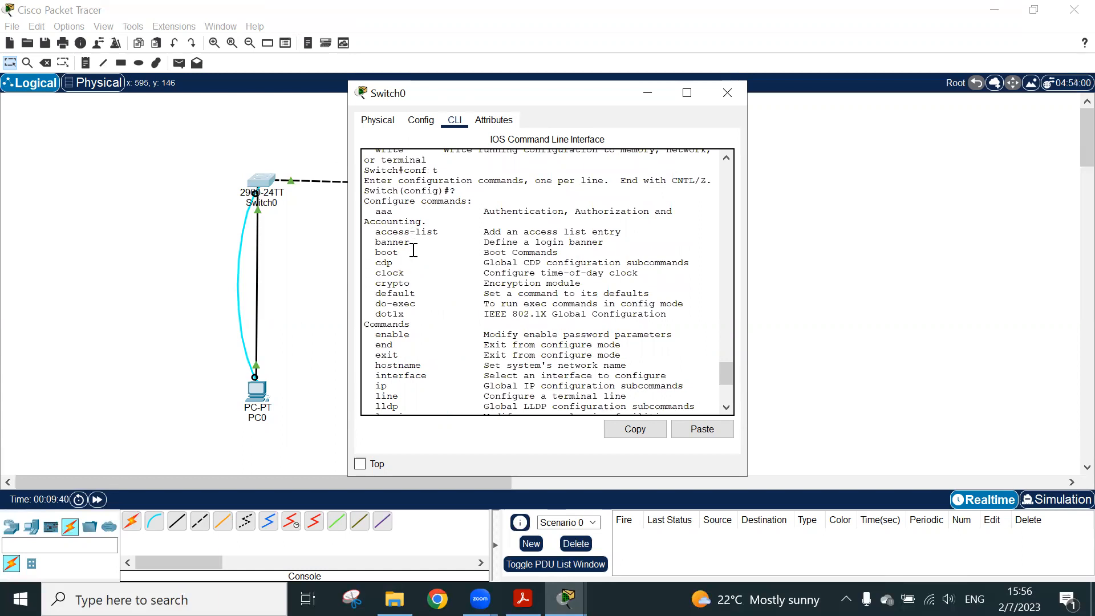
double_click(414, 356)
triple_click(414, 365)
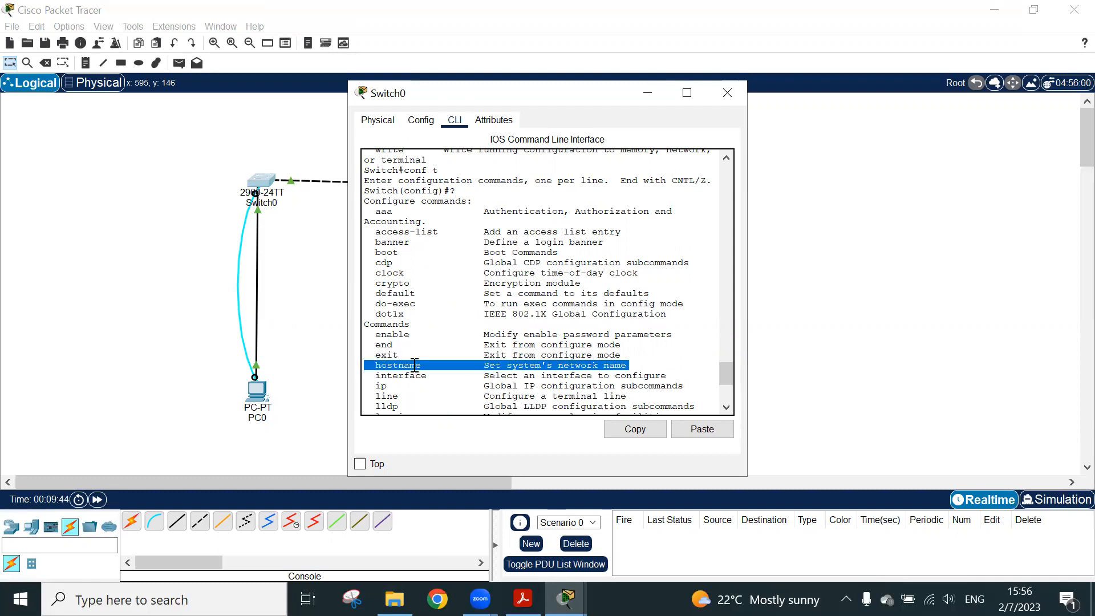
scroll(415, 365, "down", 6)
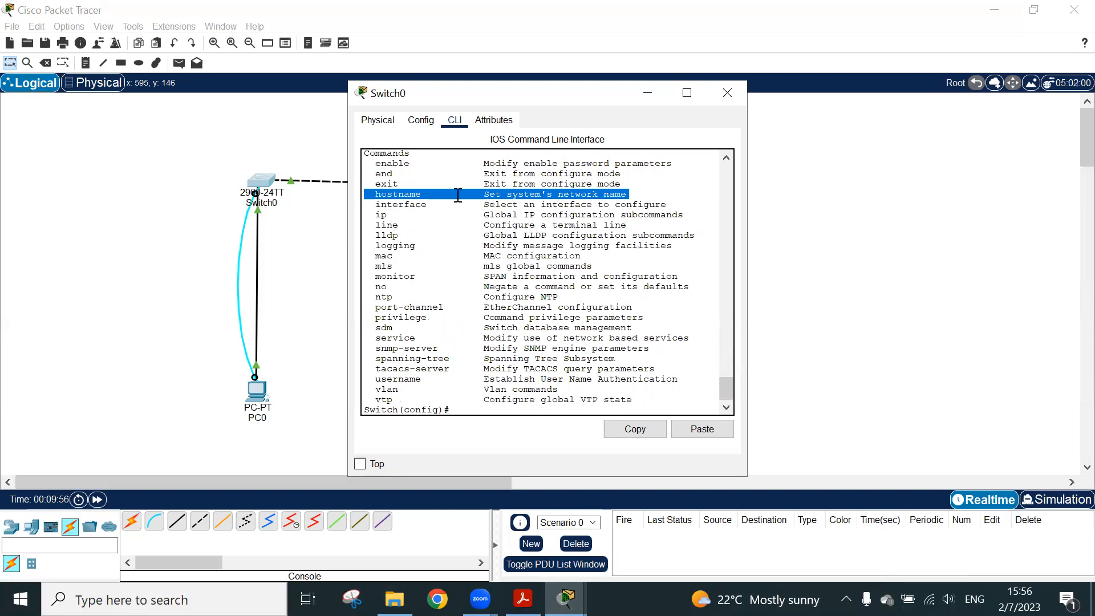
left_click(727, 93)
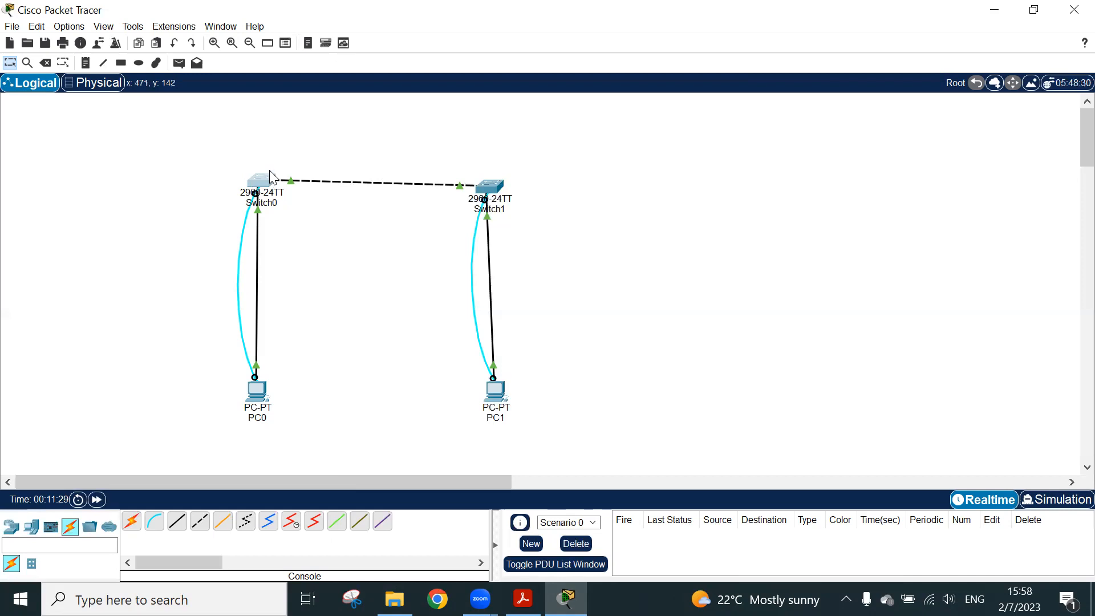
Reopen Switch0's command line interface and return from global configuration mode to privileged EXEC mode
left_click(267, 182)
left_click(524, 409)
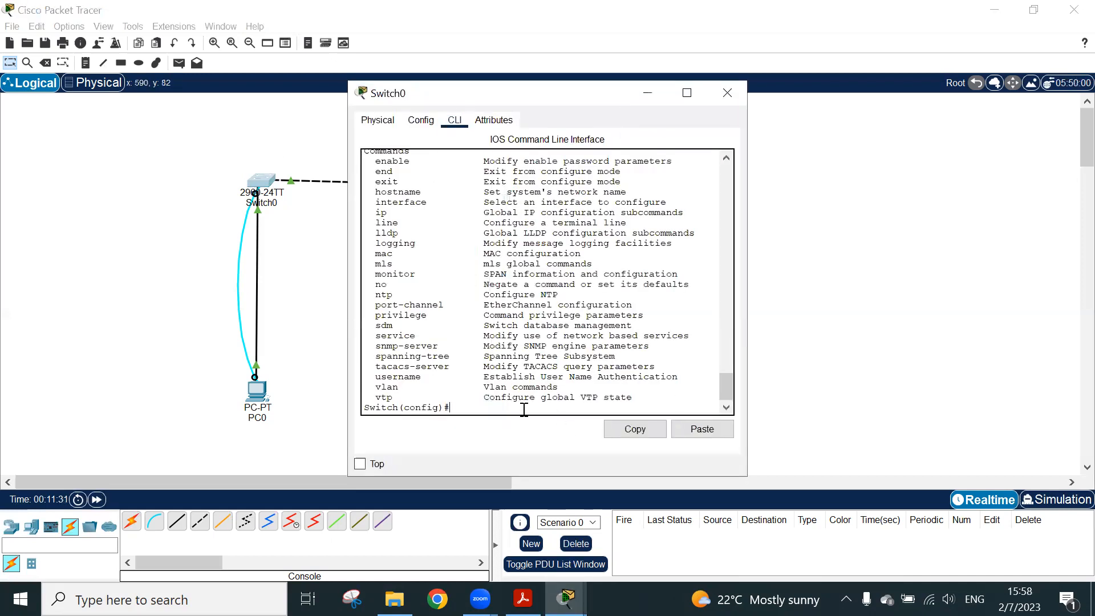
key("Return")
key("ctrl+z")
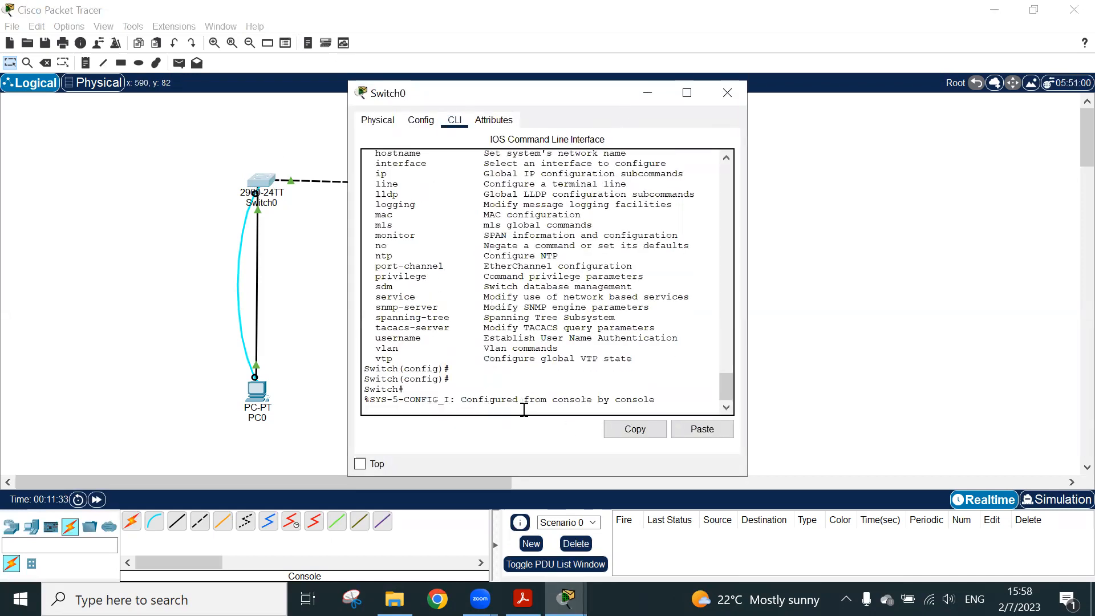
key("Return")
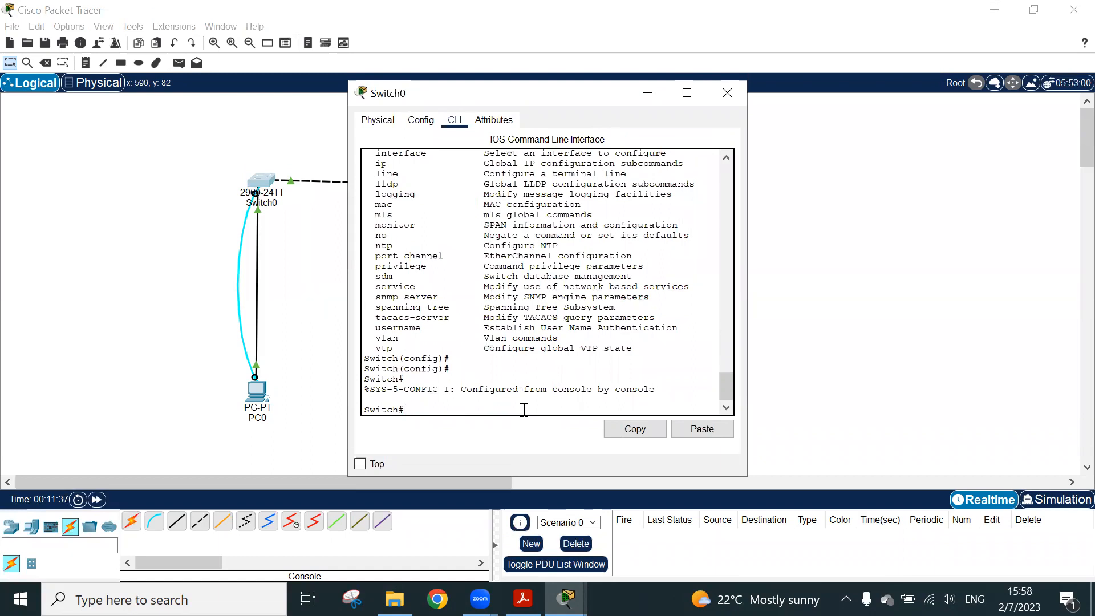
Display Switch0's current configuration with the show running-config command
type("sh run")
key("BackSpace")
key("BackSpace")
key("BackSpace")
type("o")
key("Tab")
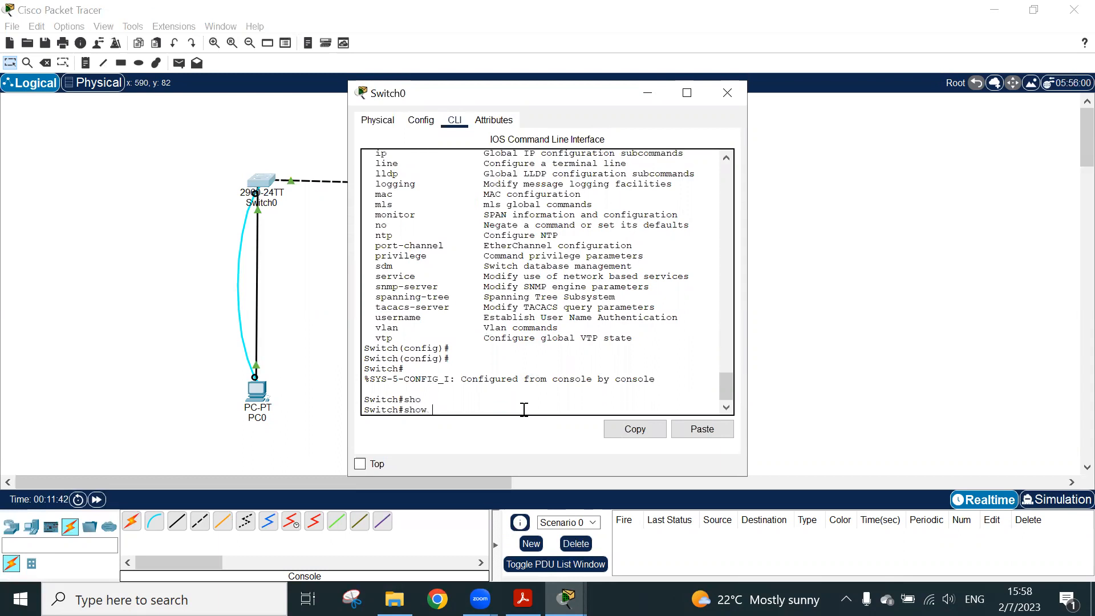
type("r")
key("Tab")
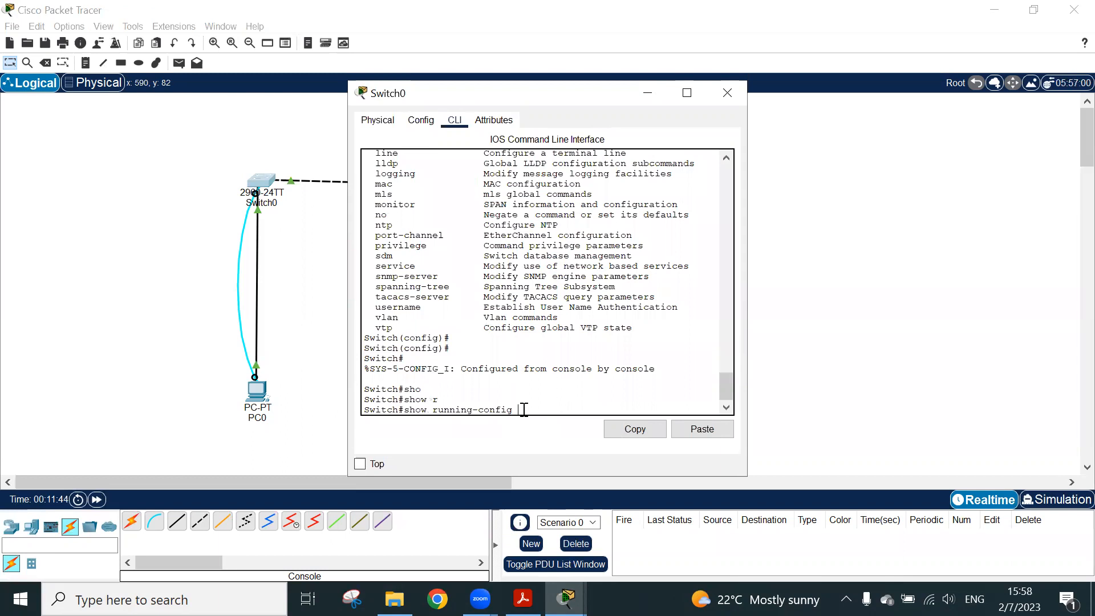
key("Return")
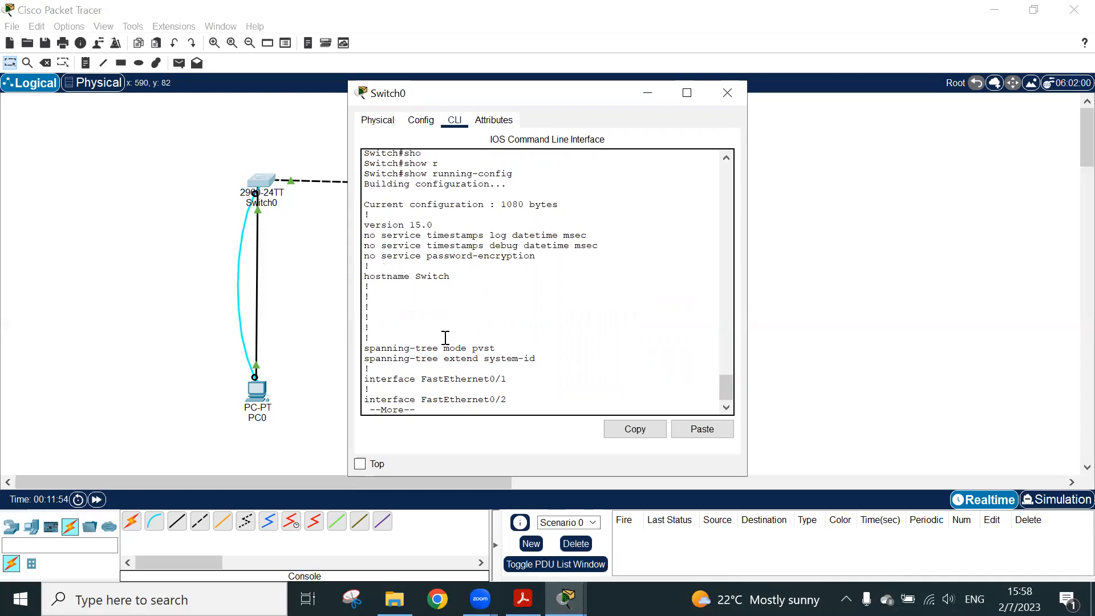
Page through the running configuration, examining the hostname line and the list of interfaces
key("space")
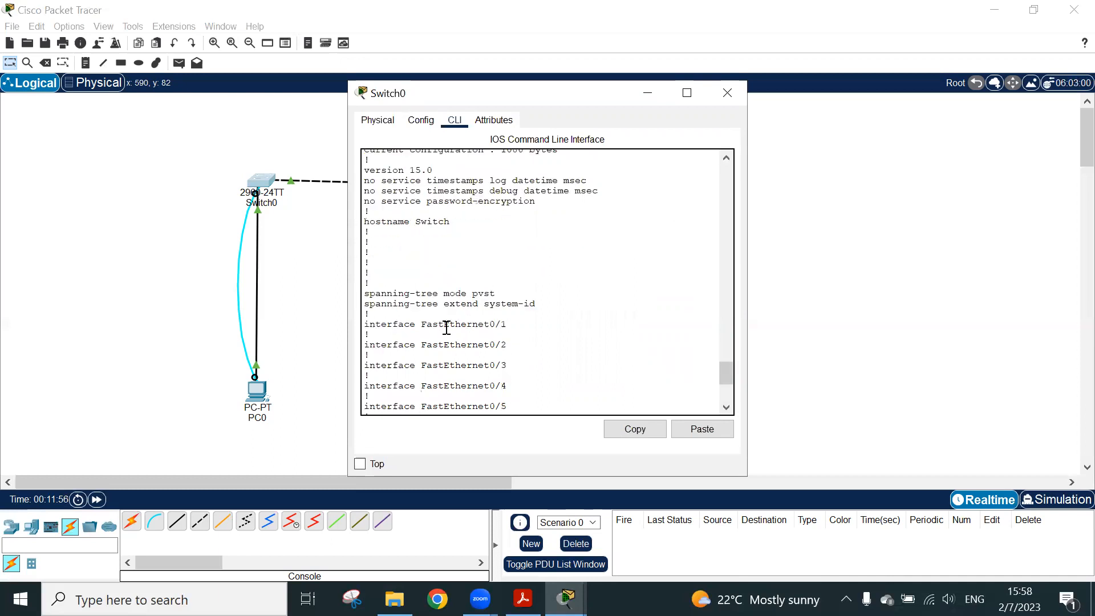
key("space")
scroll(447, 328, "up", 15)
scroll(447, 326, "down", 5)
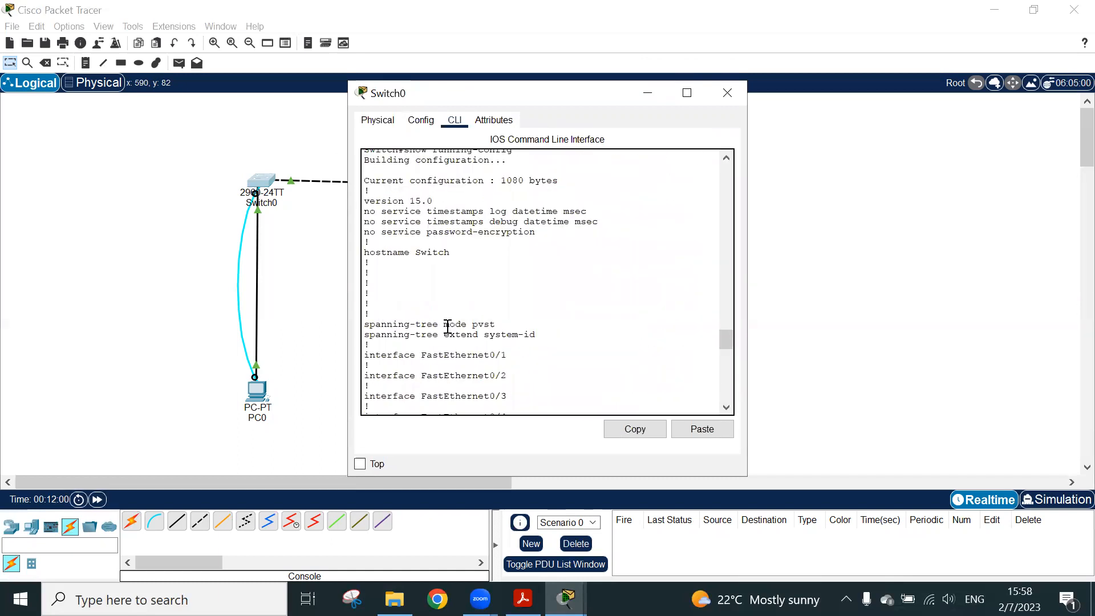
triple_click(429, 252)
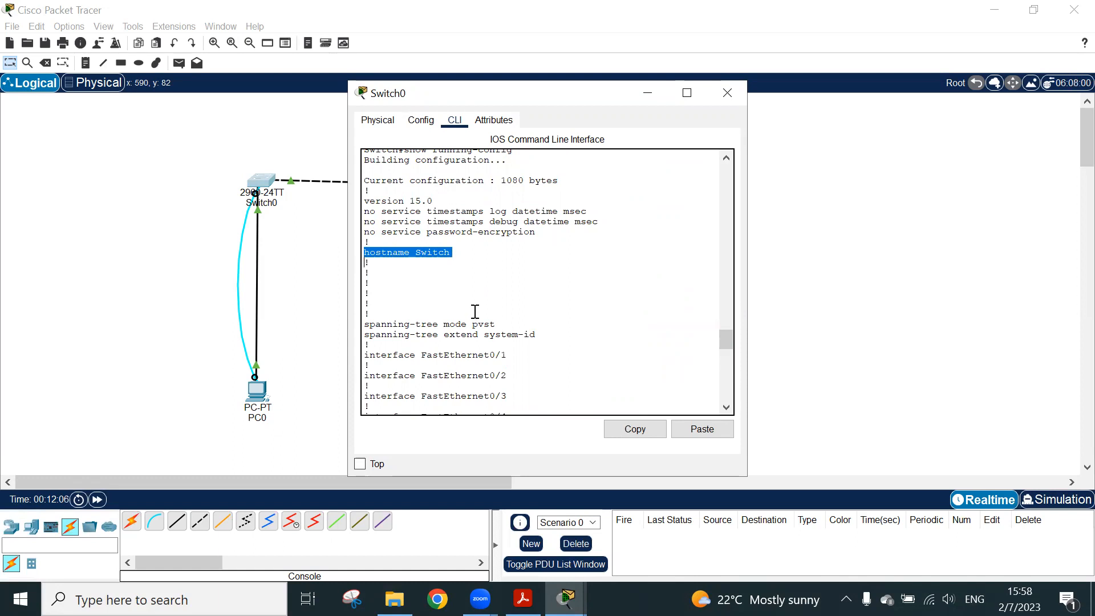
scroll(475, 312, "down", 15)
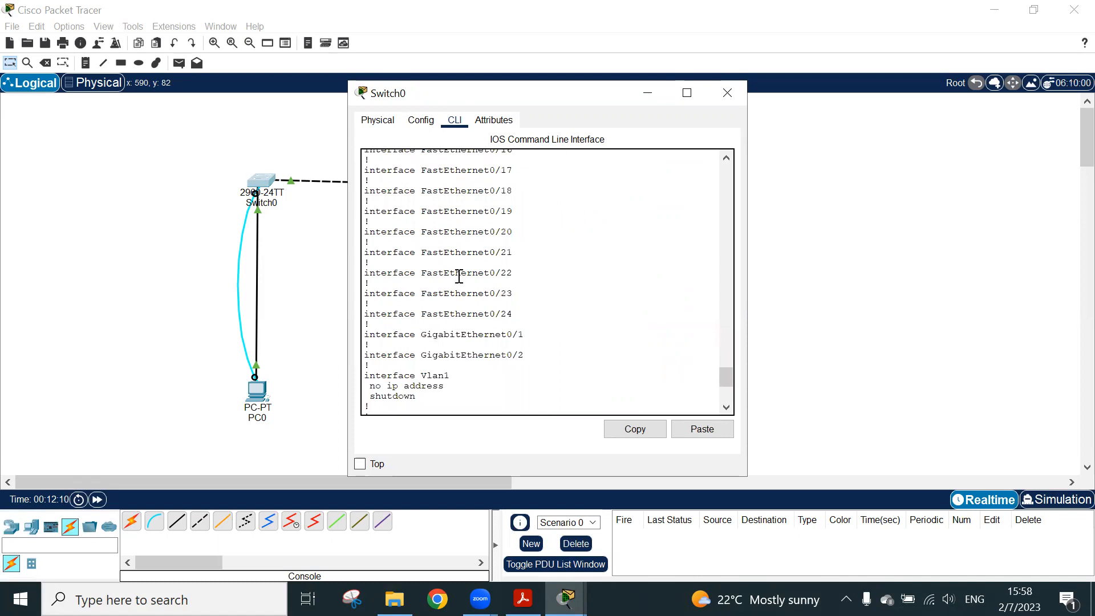
Examine the GigabitEthernet0/1, GigabitEthernet0/2 and Vlan1 interface entries in the running configuration
double_click(489, 333)
left_click(489, 333)
triple_click(485, 335)
triple_click(484, 355)
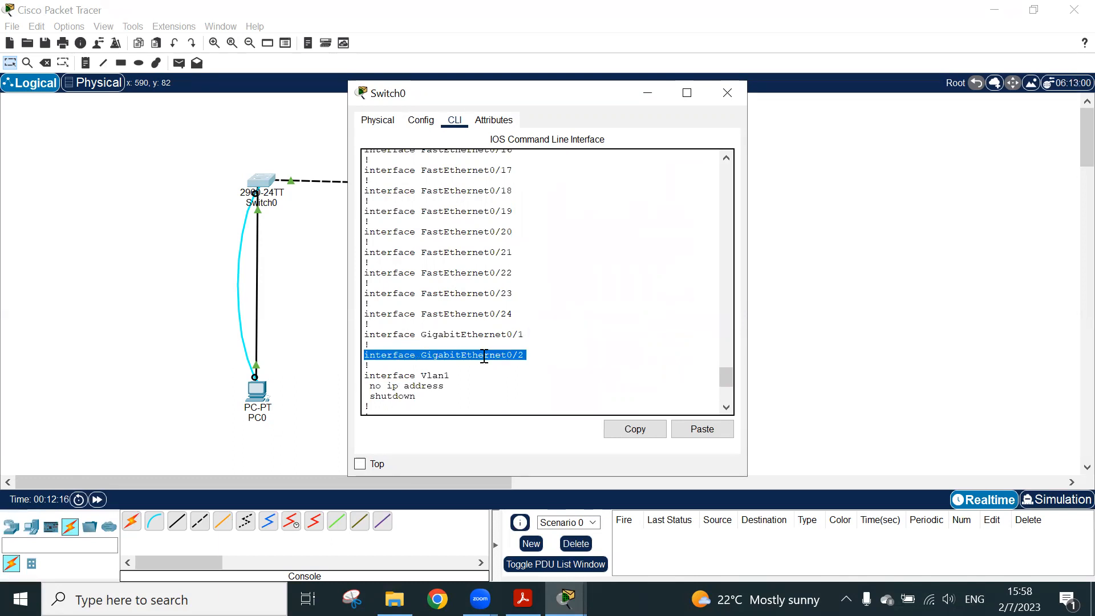
scroll(484, 351, "down", 5)
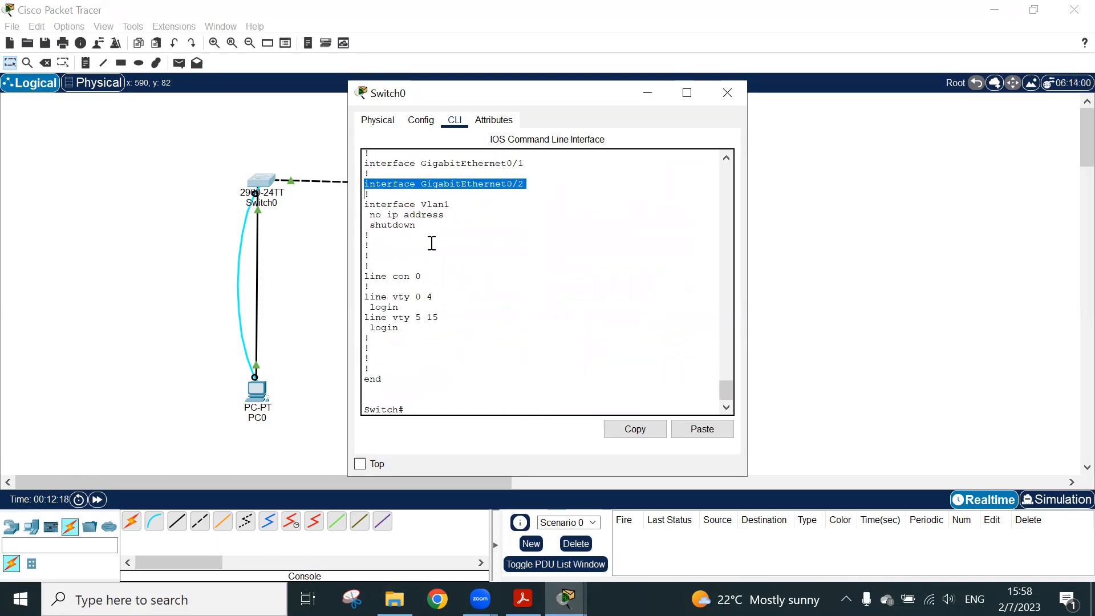
left_click_drag(415, 225, 341, 204)
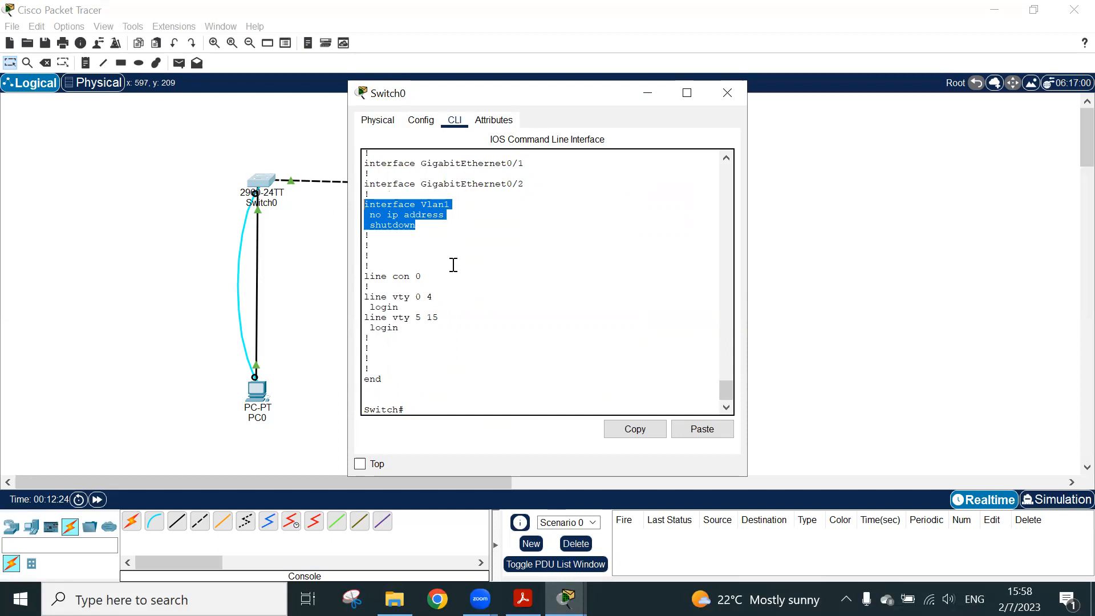
scroll(448, 315, "down", 1)
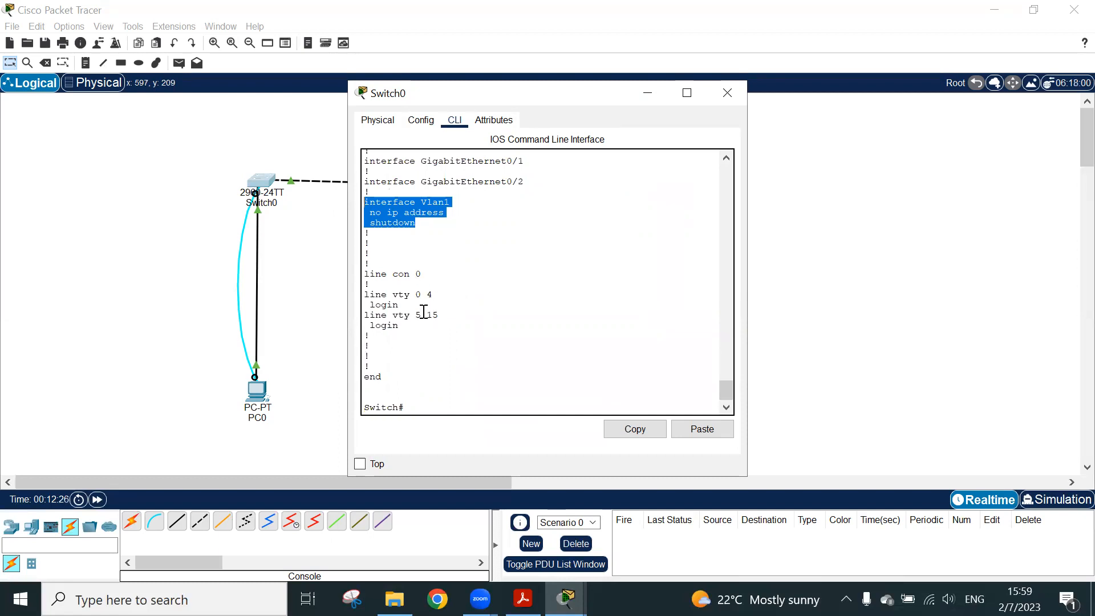
Examine the console and vty line entries at the end of the running configuration
triple_click(408, 297)
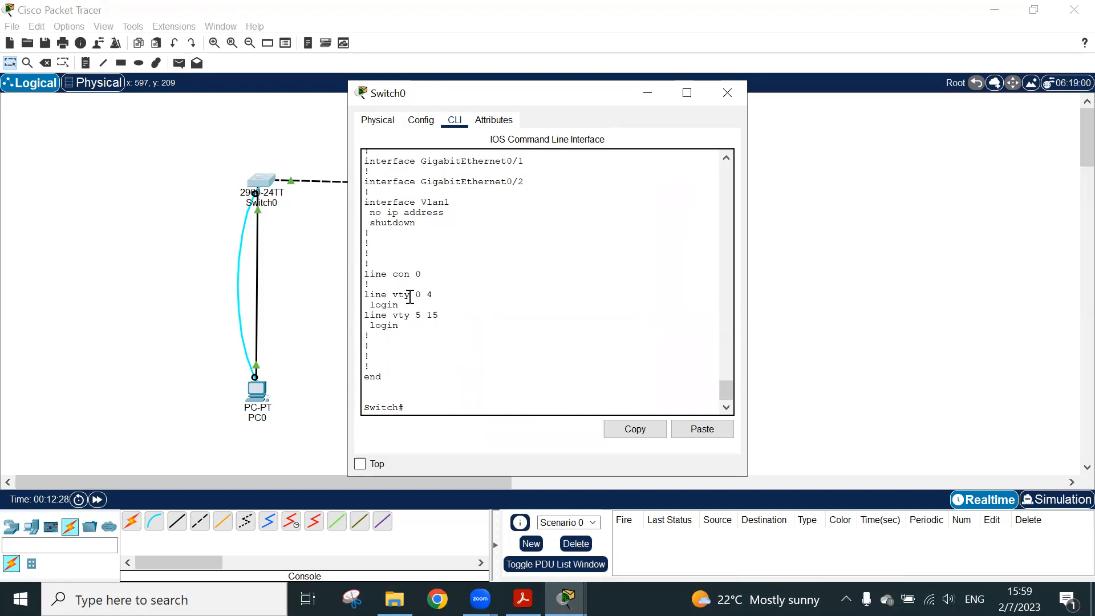
left_click(395, 276)
triple_click(394, 277)
left_click(433, 392)
left_click(435, 325)
left_click(415, 285, "shift")
left_click(416, 285)
Enter global configuration mode on Switch0 with the conf t command
type("nf t")
key("Return")
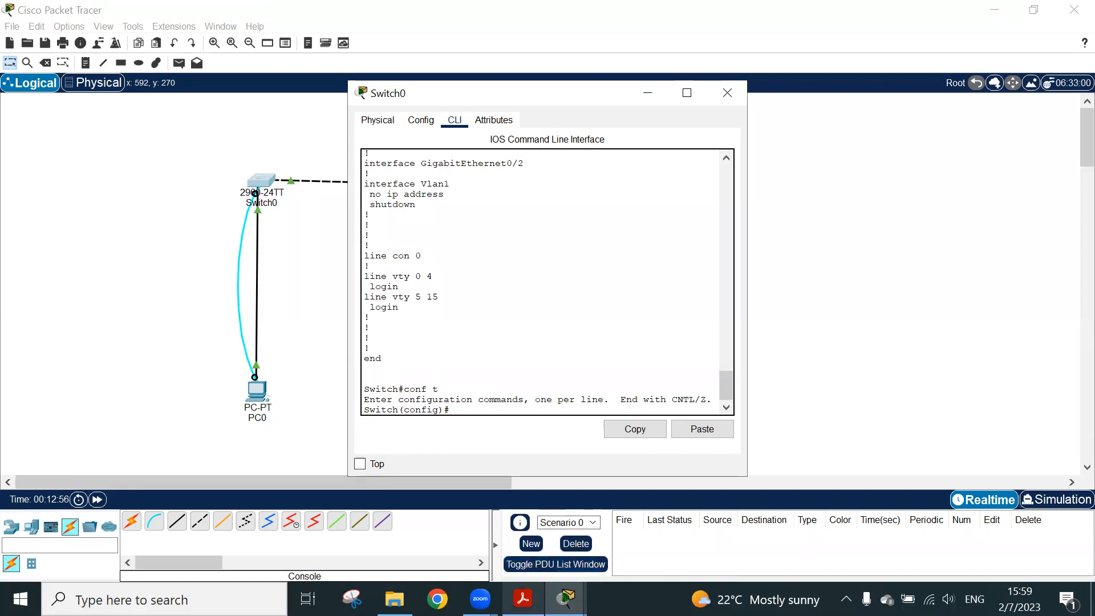
Switch to Routing n Switching.pdf in Acrobat and find the example of the hostname command on page 58
left_click(523, 599)
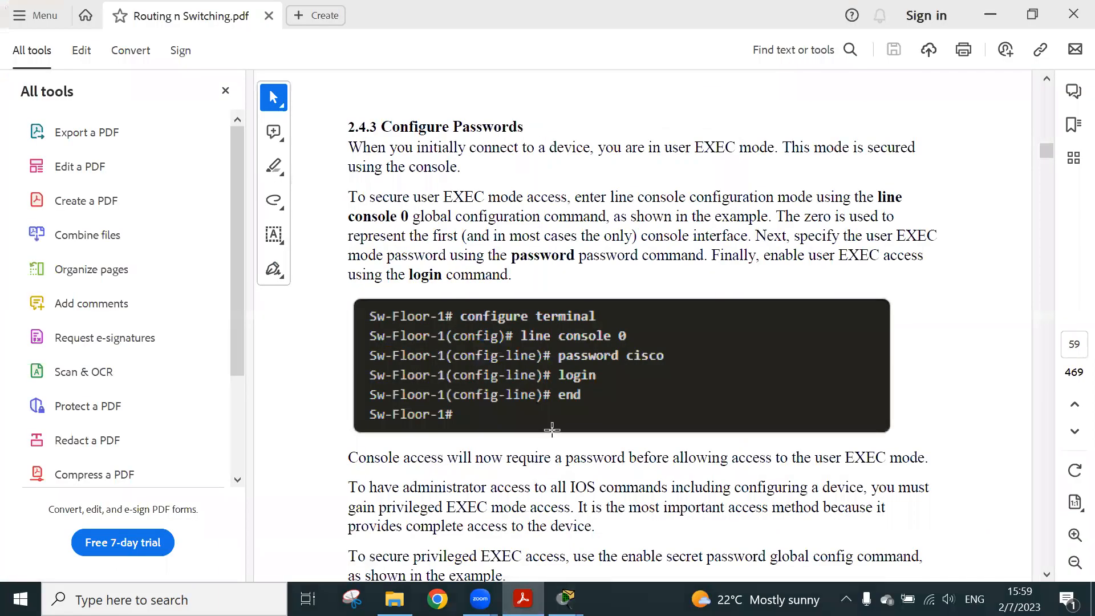
left_click(540, 386)
left_click(531, 381)
scroll(636, 340, "up", 15)
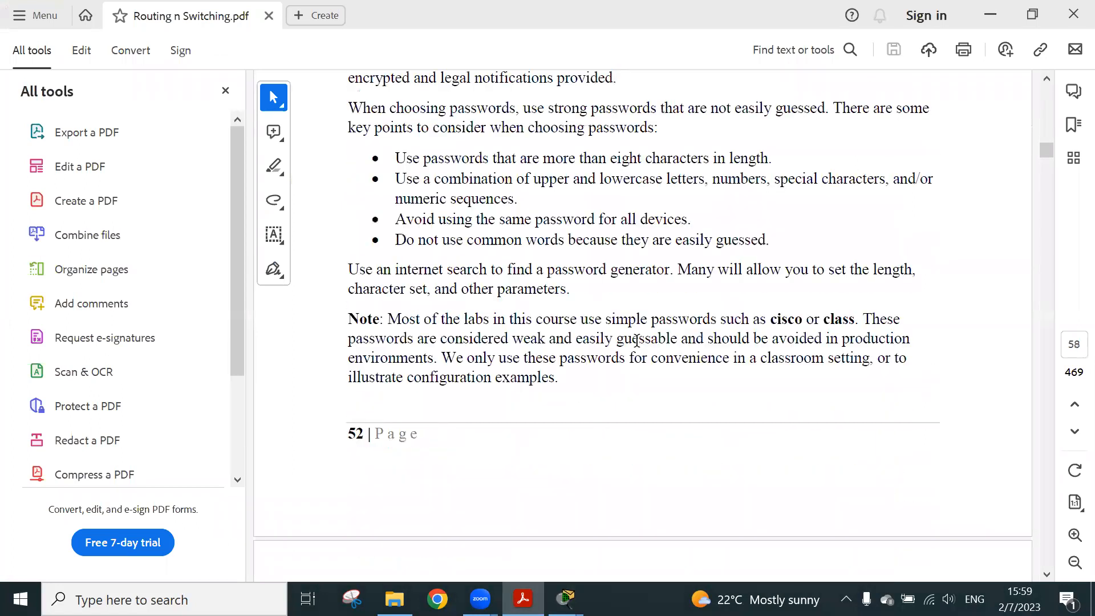
scroll(636, 340, "up", 10)
scroll(633, 342, "down", 3)
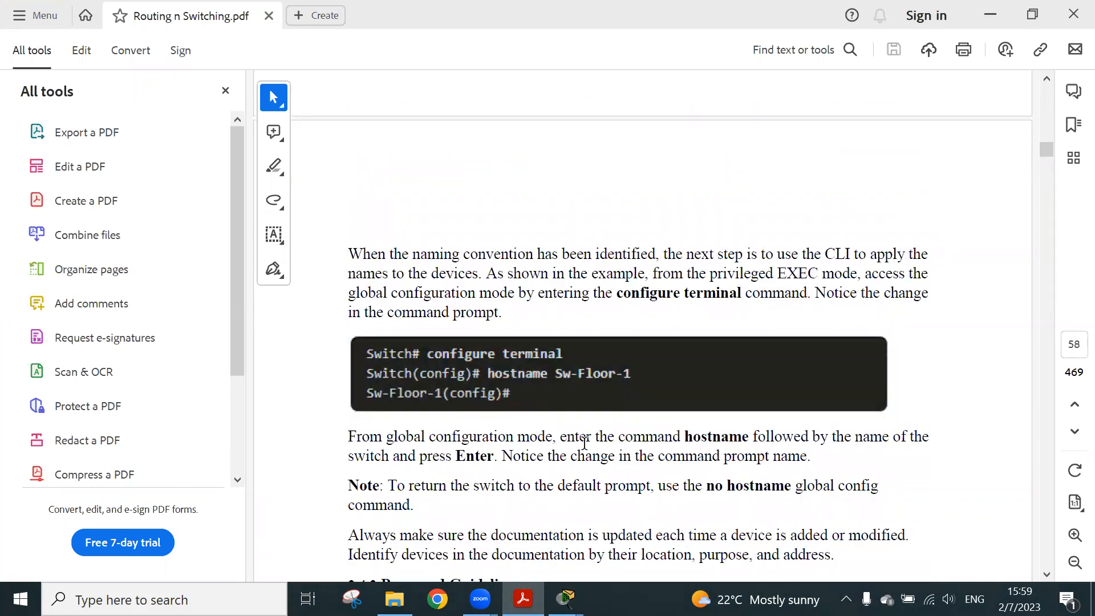
left_click(529, 365)
double_click(529, 367)
left_click(500, 371)
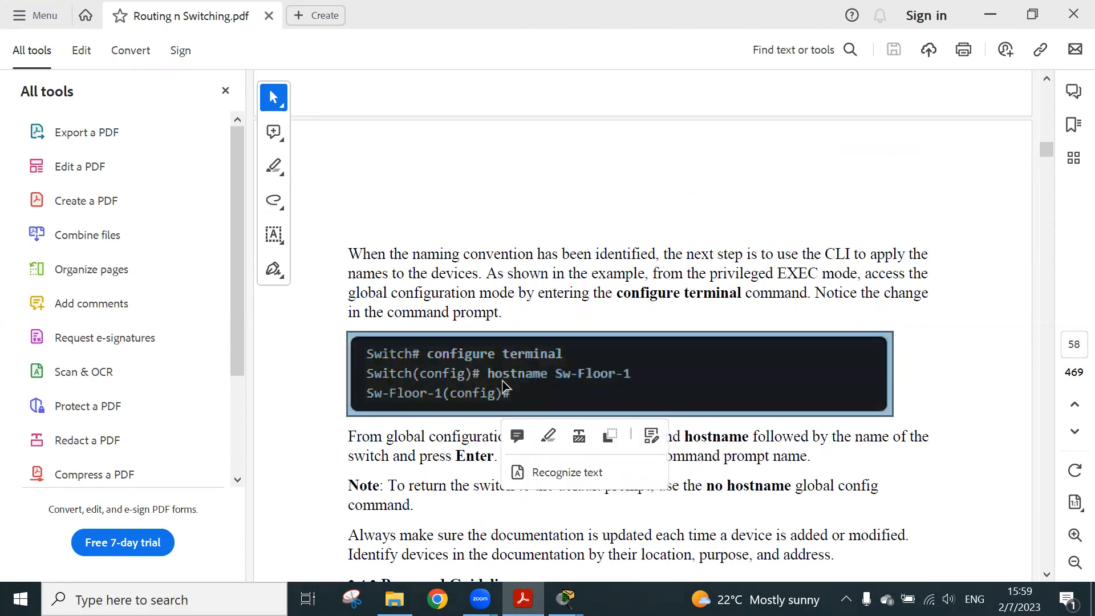
left_click(473, 458)
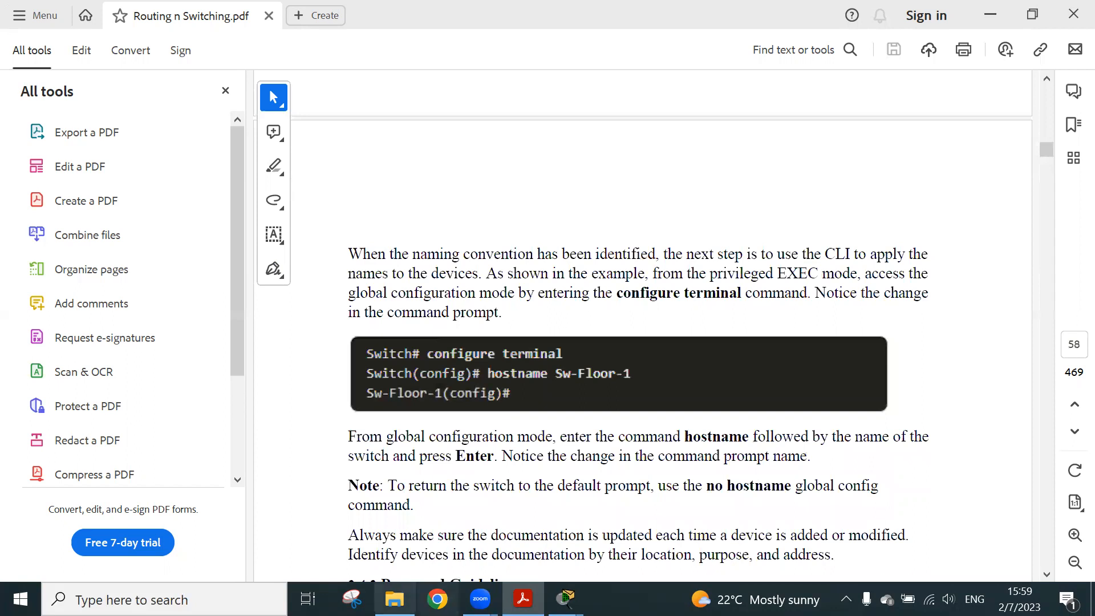
Return to Switch0's command line in Packet Tracer and set the switch's hostname to SW1
mouse_move(565, 598)
left_click(557, 557)
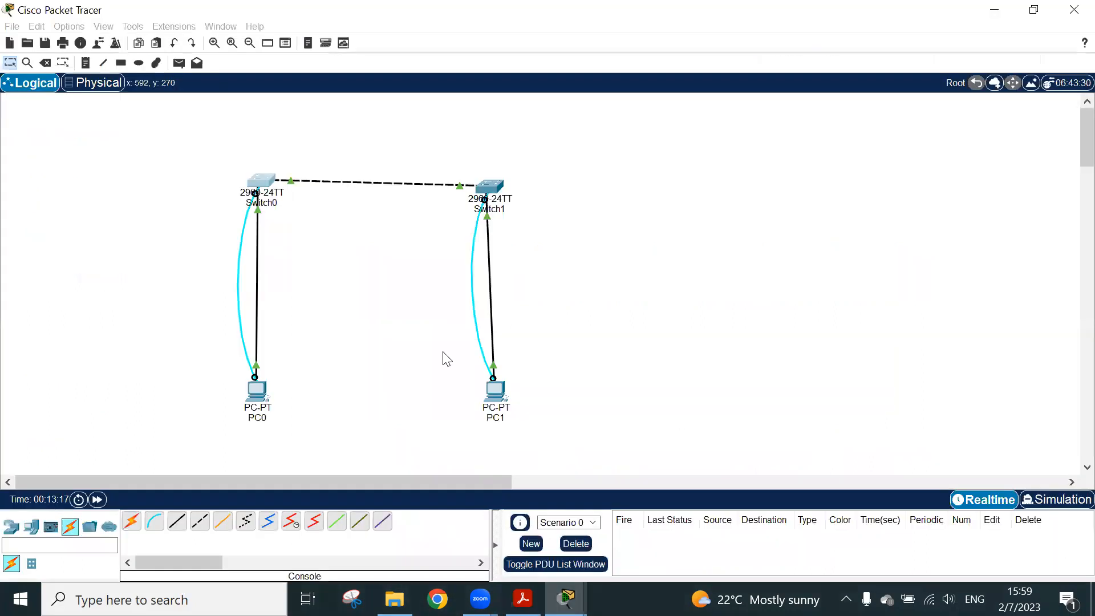
left_click(261, 184)
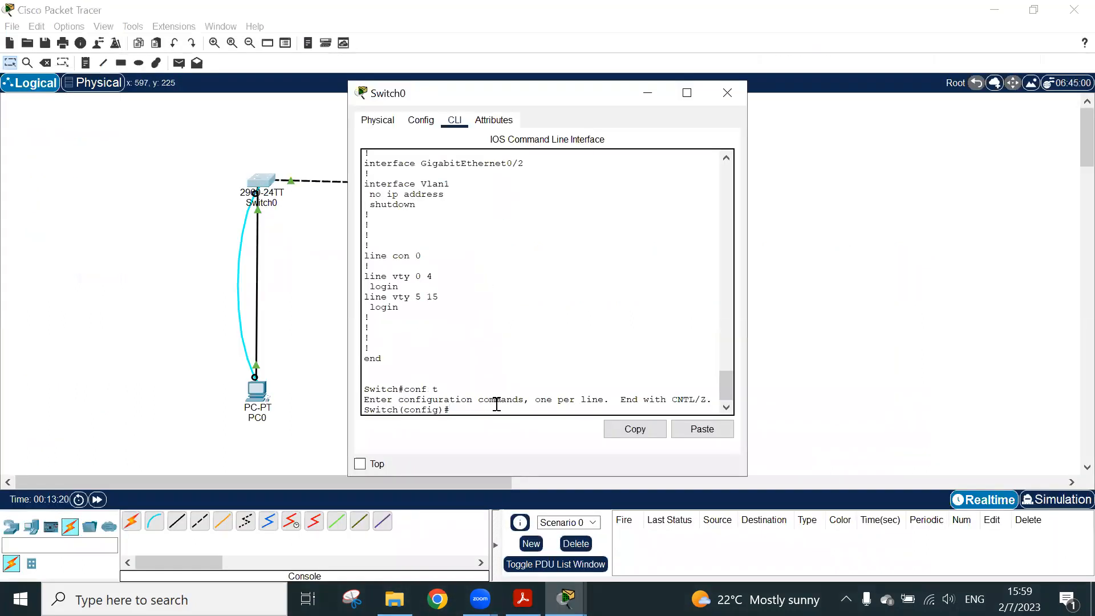
type("host")
key("Tab")
type("SW1")
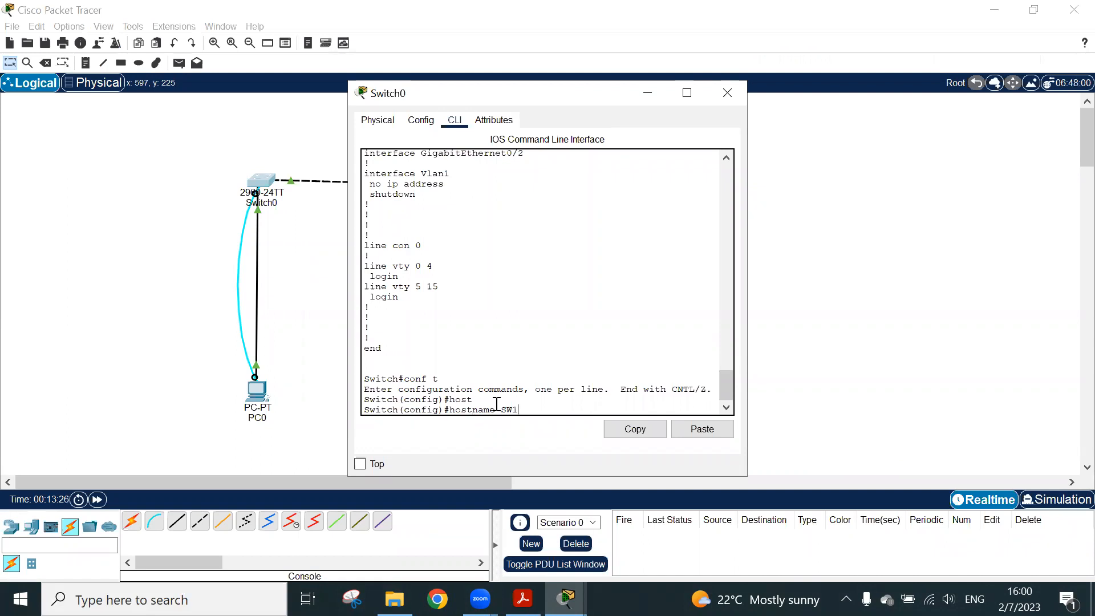
key("Return")
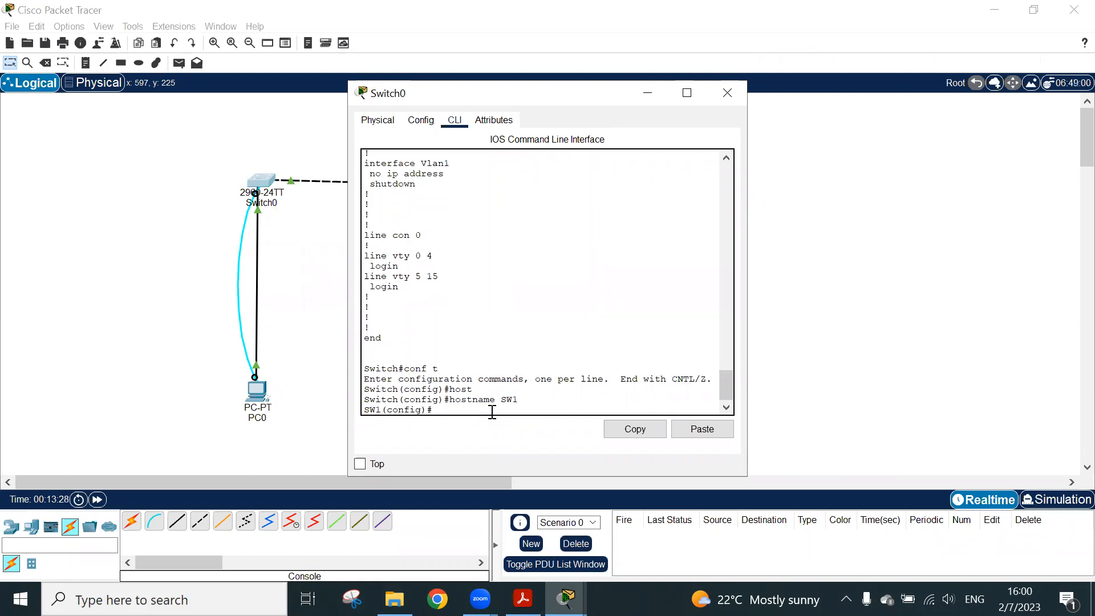
Compare the switch's command prompt before and after the hostname command
left_click_drag(365, 399, 394, 400)
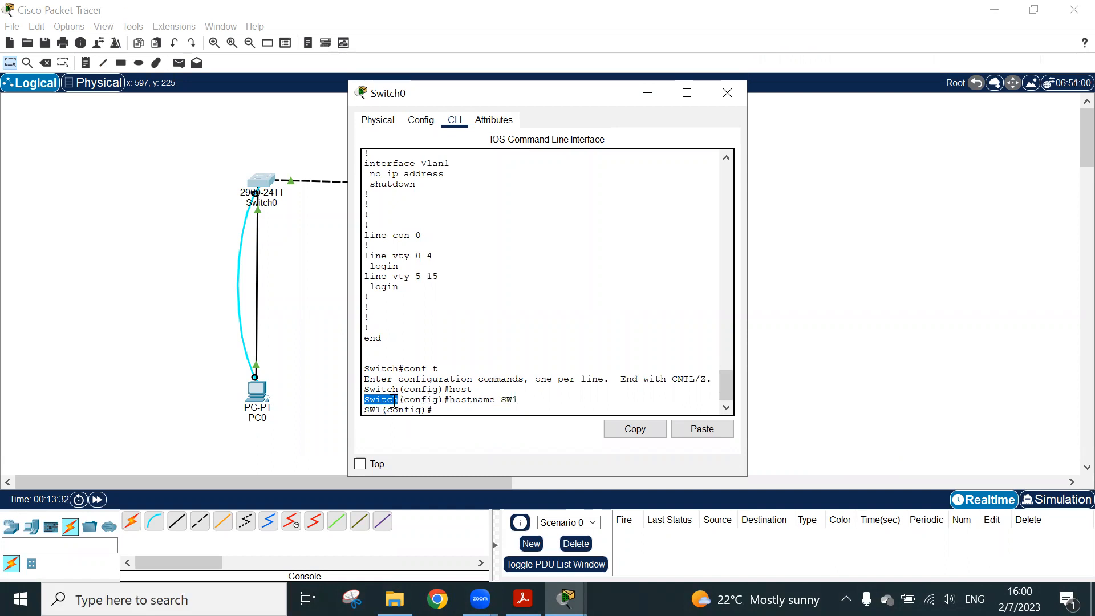
triple_click(394, 401)
double_click(394, 401)
left_click(379, 409)
Review section 2.4.3 Configure Passwords in Routing n Switching.pdf for the console line commands and return to Packet Tracer
left_click(523, 599)
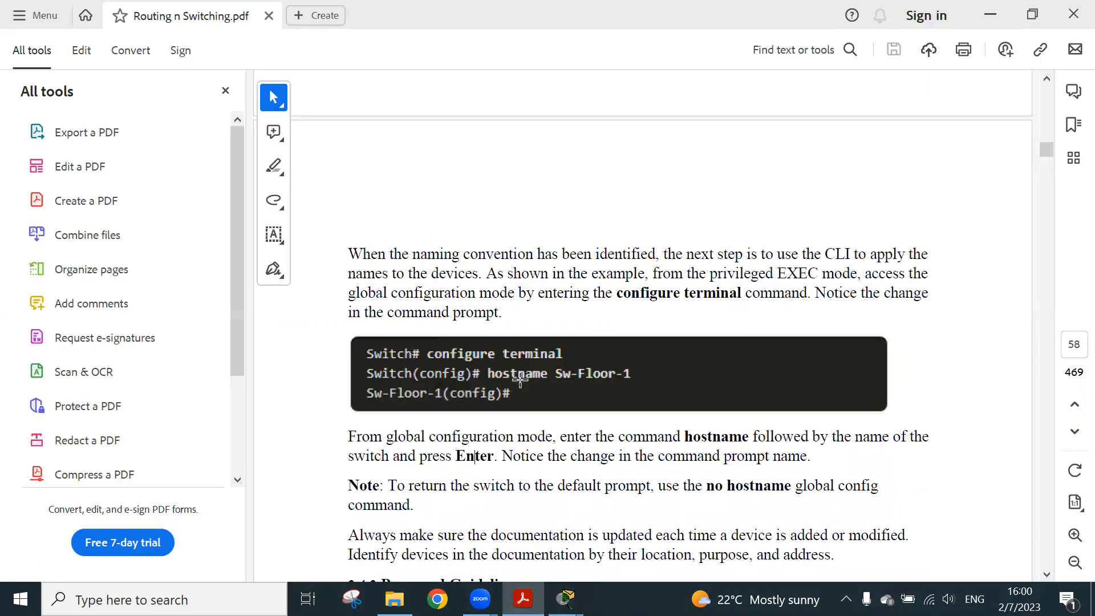
scroll(521, 382, "down", 5)
scroll(521, 381, "down", 10)
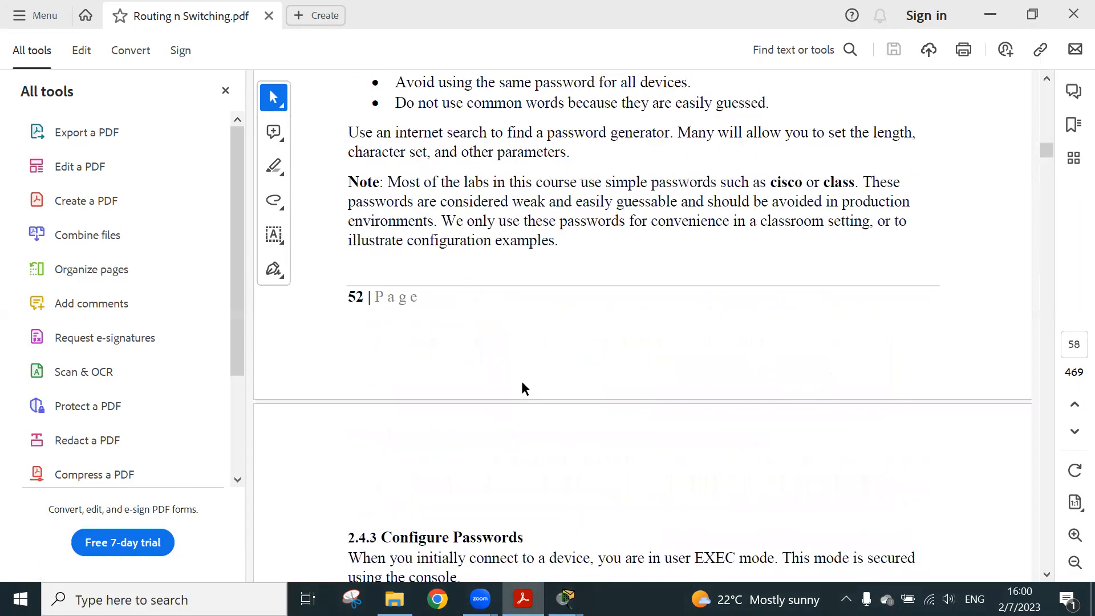
scroll(521, 381, "down", 5)
scroll(516, 382, "down", 3)
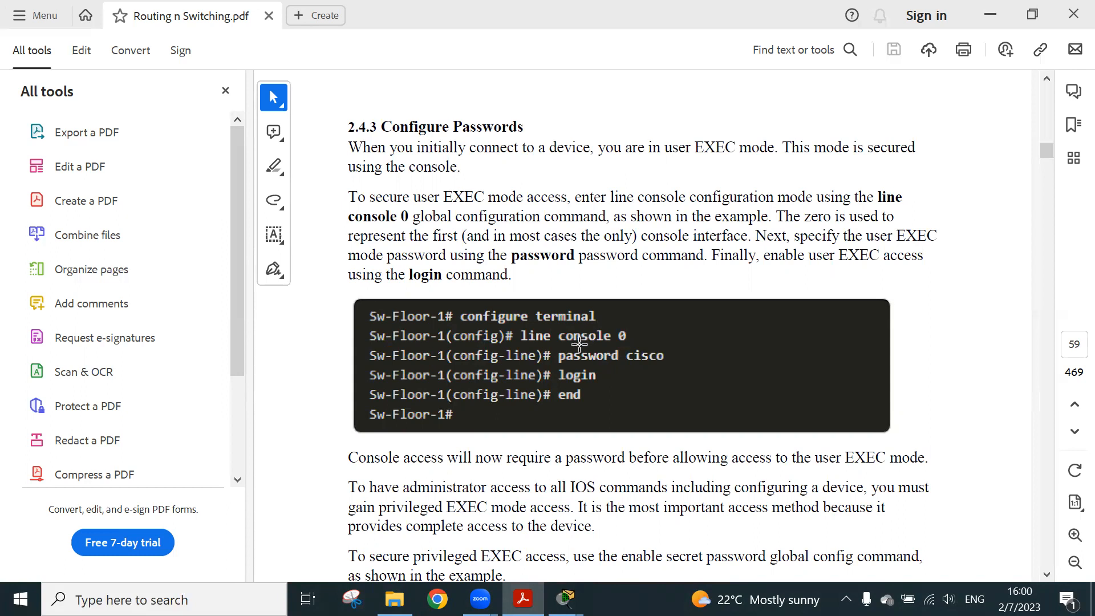
left_click(991, 16)
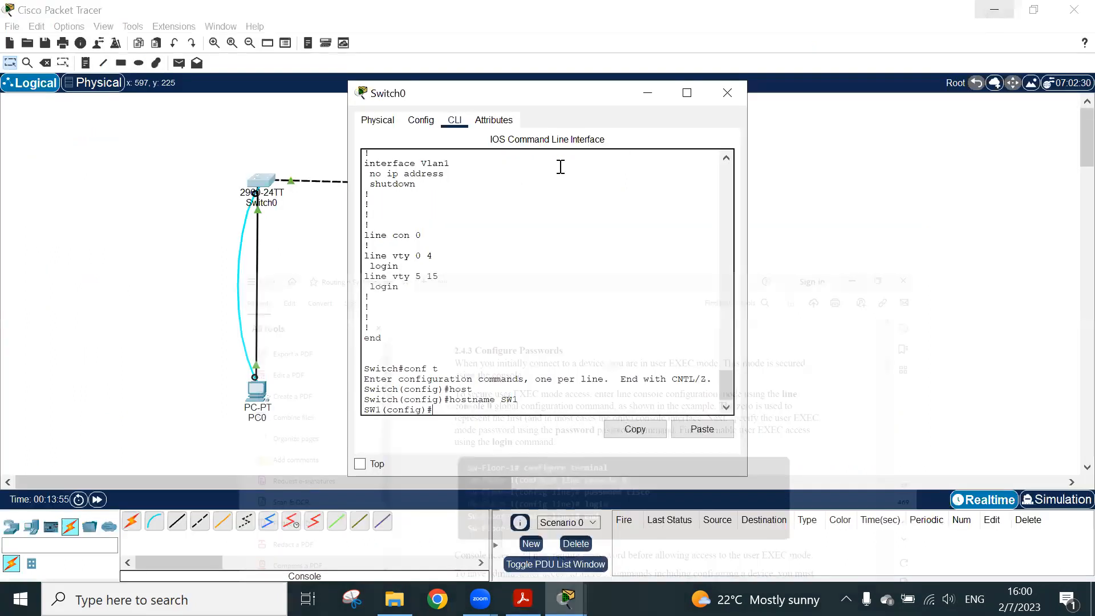
left_click(523, 598)
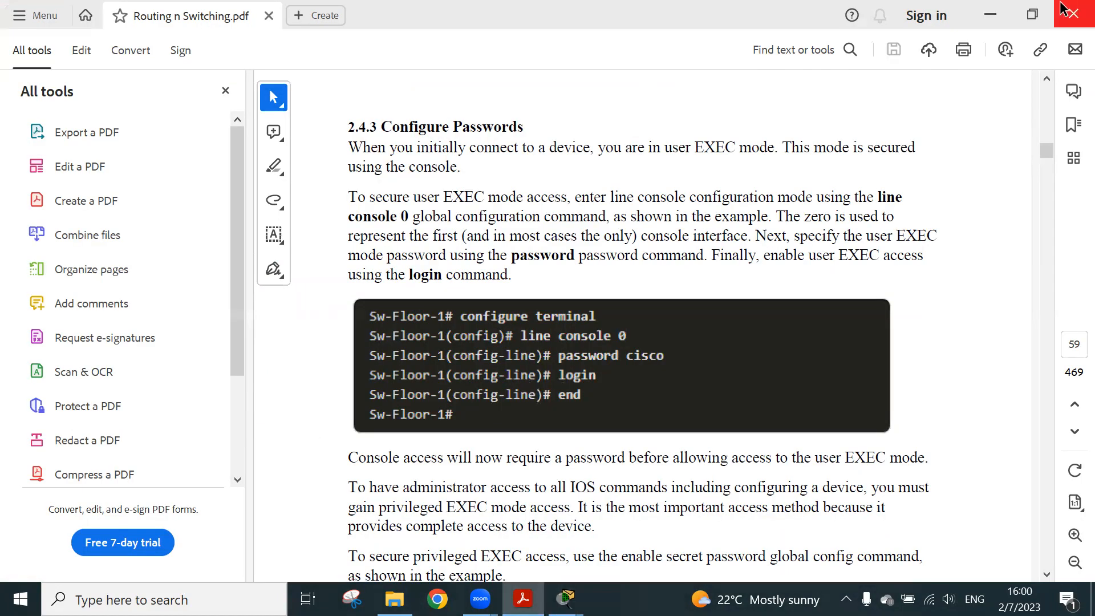
left_click(990, 15)
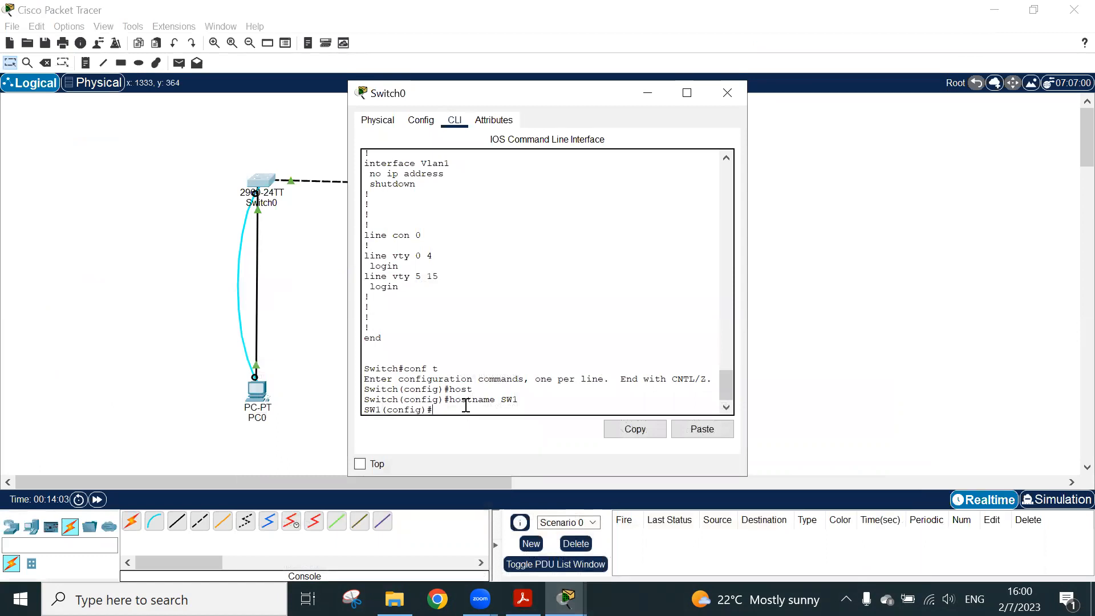
Enter line configuration mode for the console with the line console 0 command
type("line c")
key("Tab")
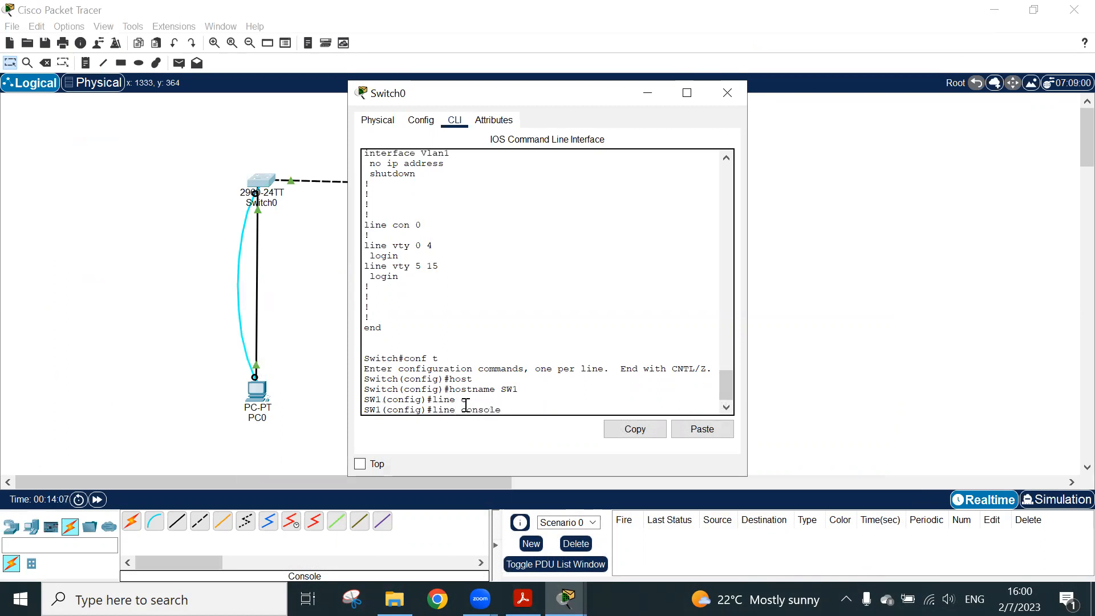
type("0")
key("Return")
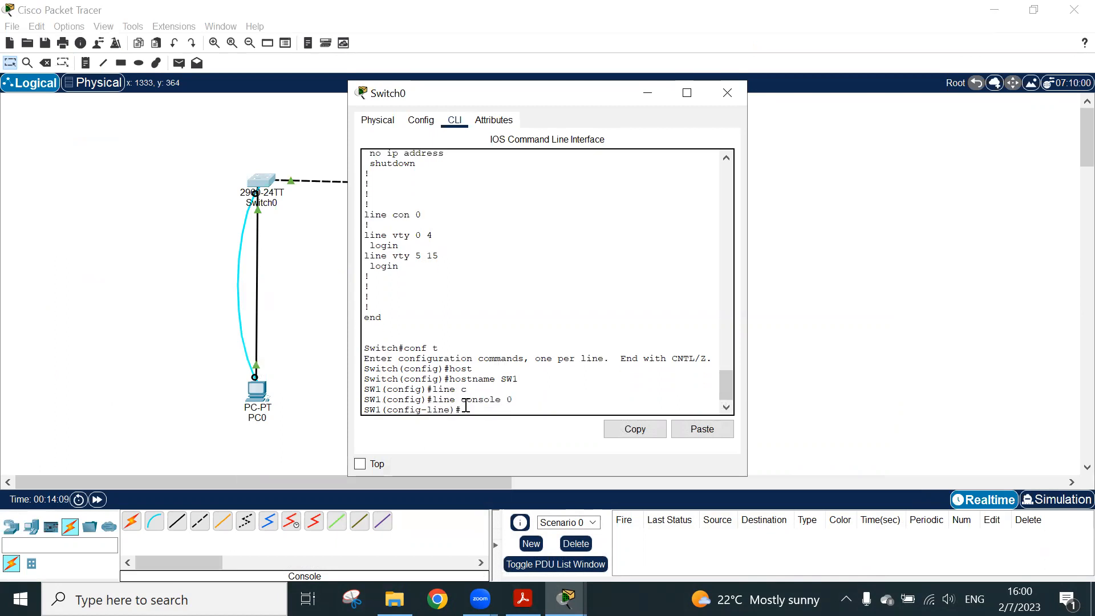
Set the console line's access password and require it with the login command
type("pass")
key("Tab")
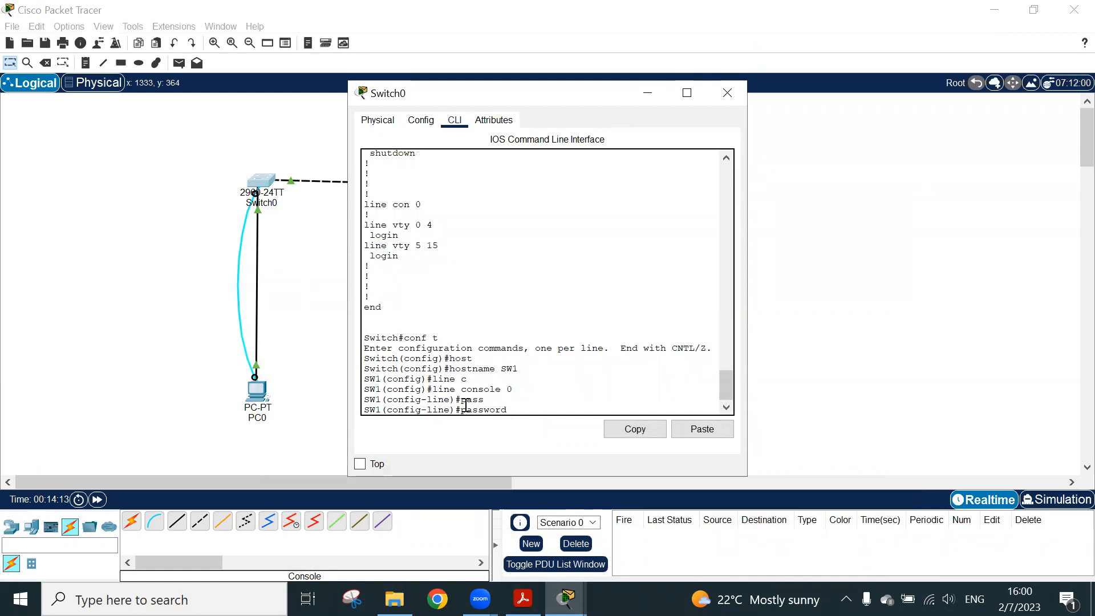
type("hhp01")
key("Return")
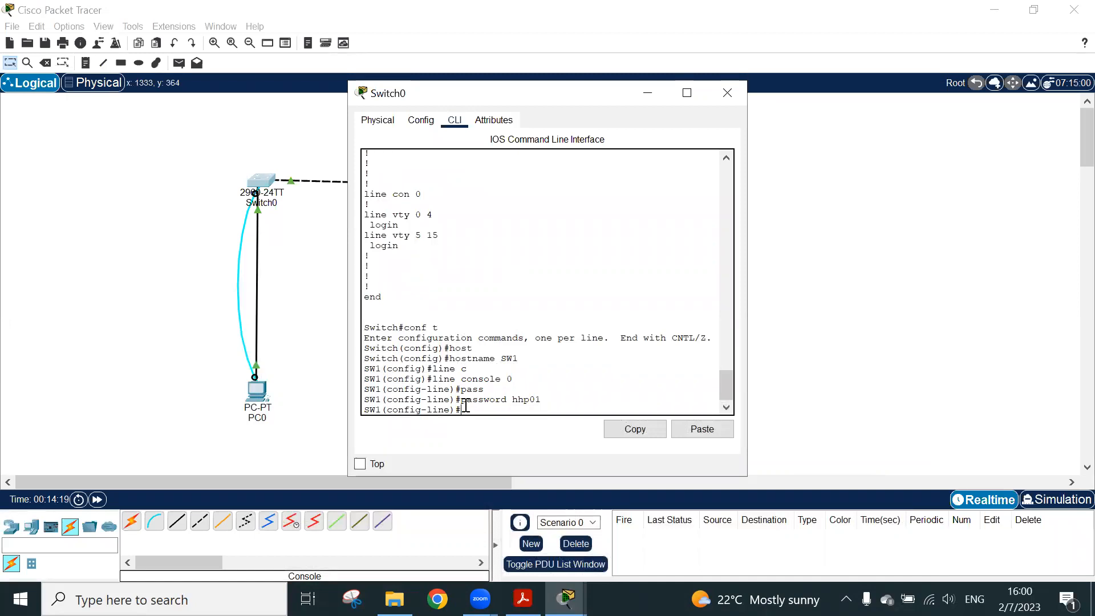
type("login")
key("Return")
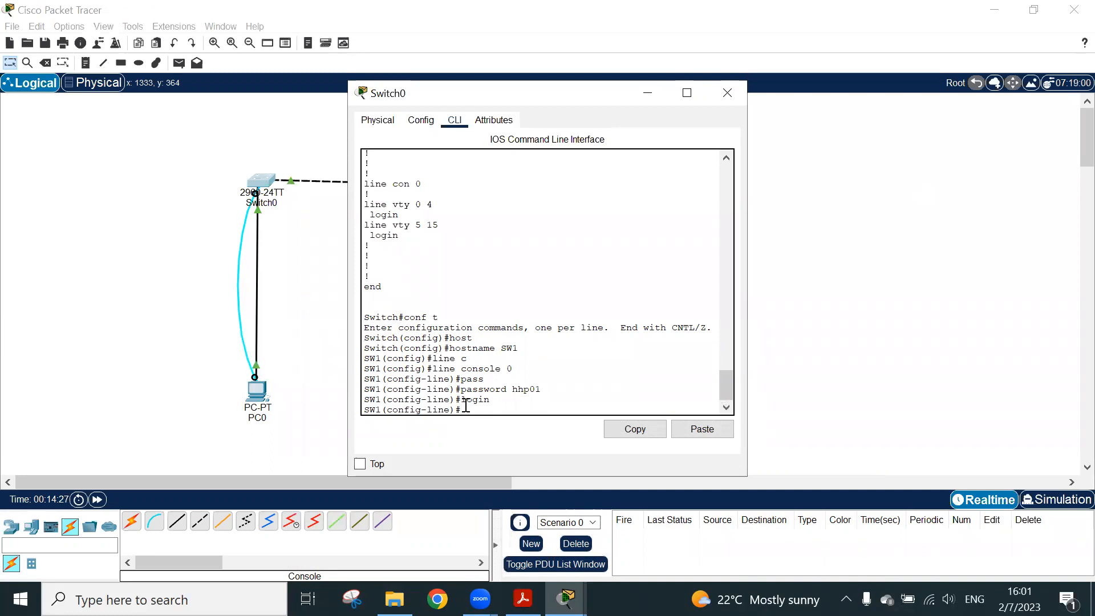
Leave line configuration mode for privileged EXEC mode with the end command
type("end")
key("Return")
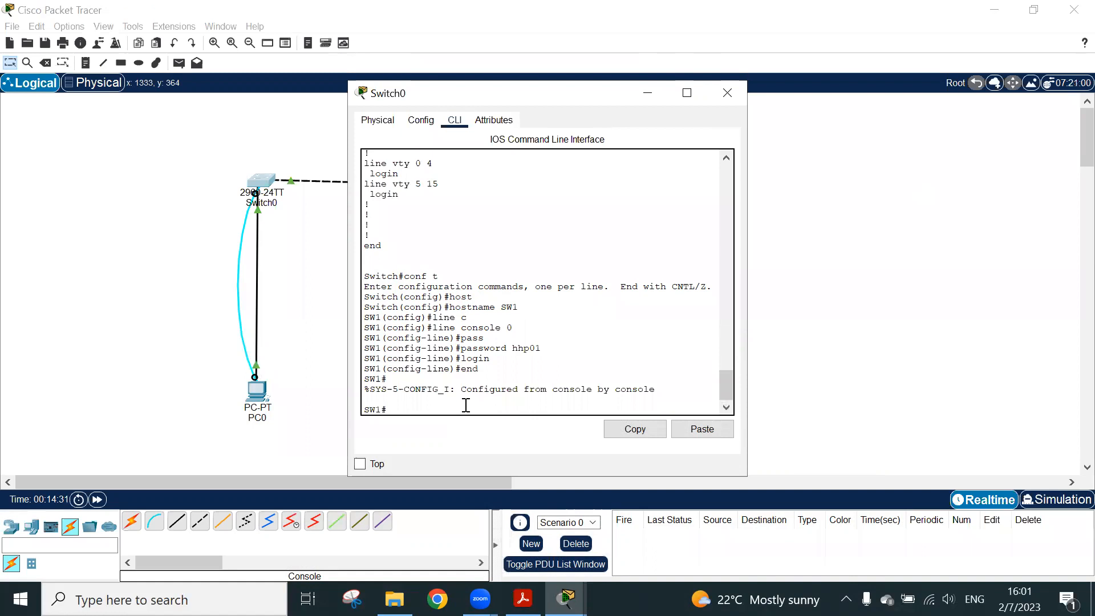
Exit the switch's console session and log back in with the console password
type("exit")
key("Return")
key("Return")
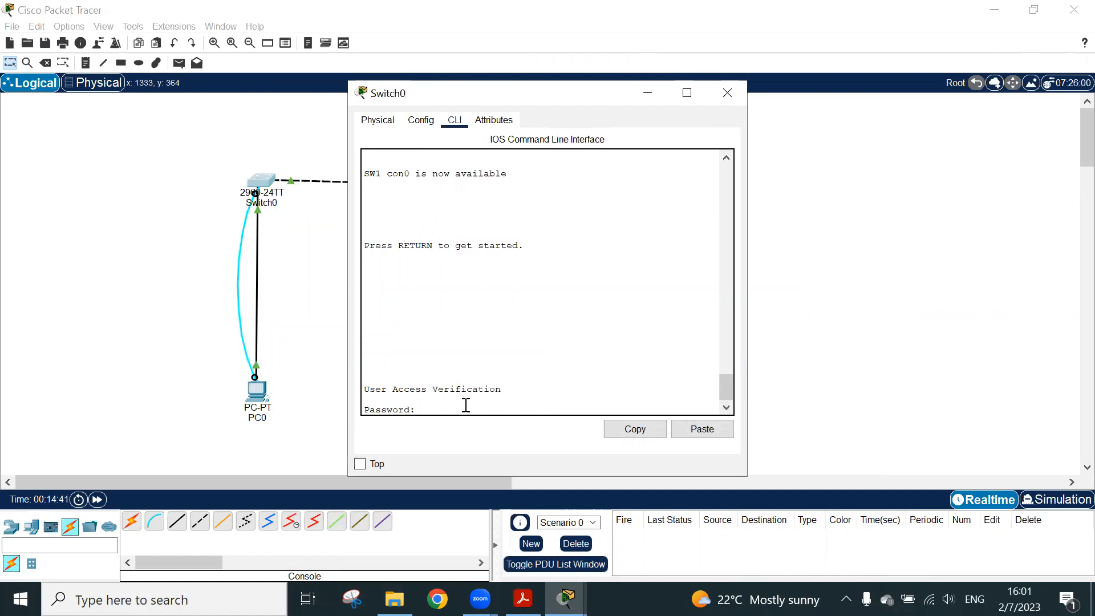
key("Return")
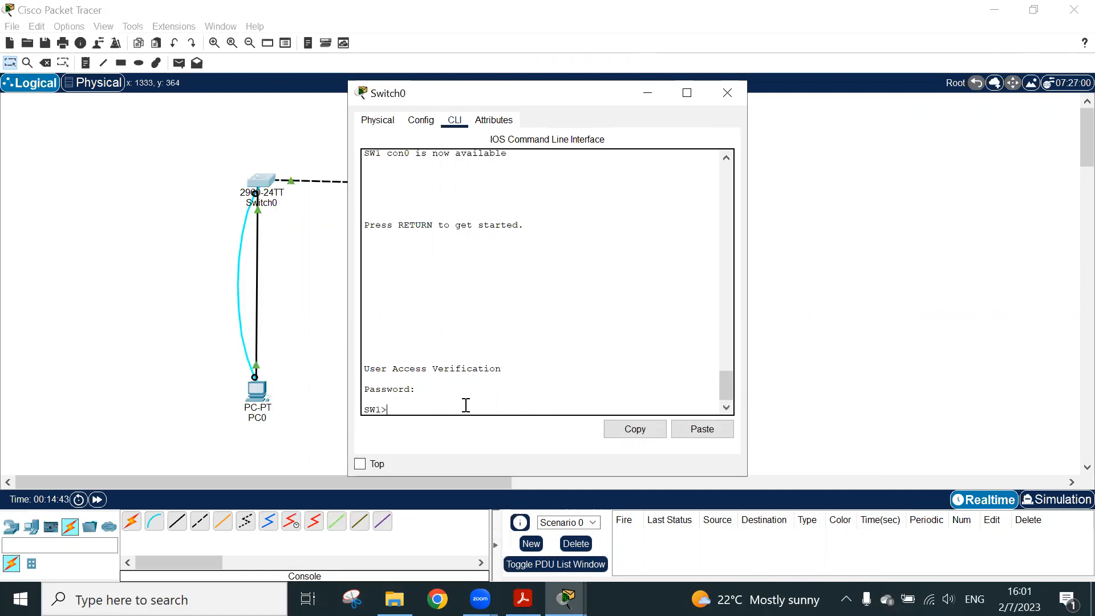
Enter privileged EXEC mode with en and global configuration mode with conf t
type("en")
key("Return")
type("conf t")
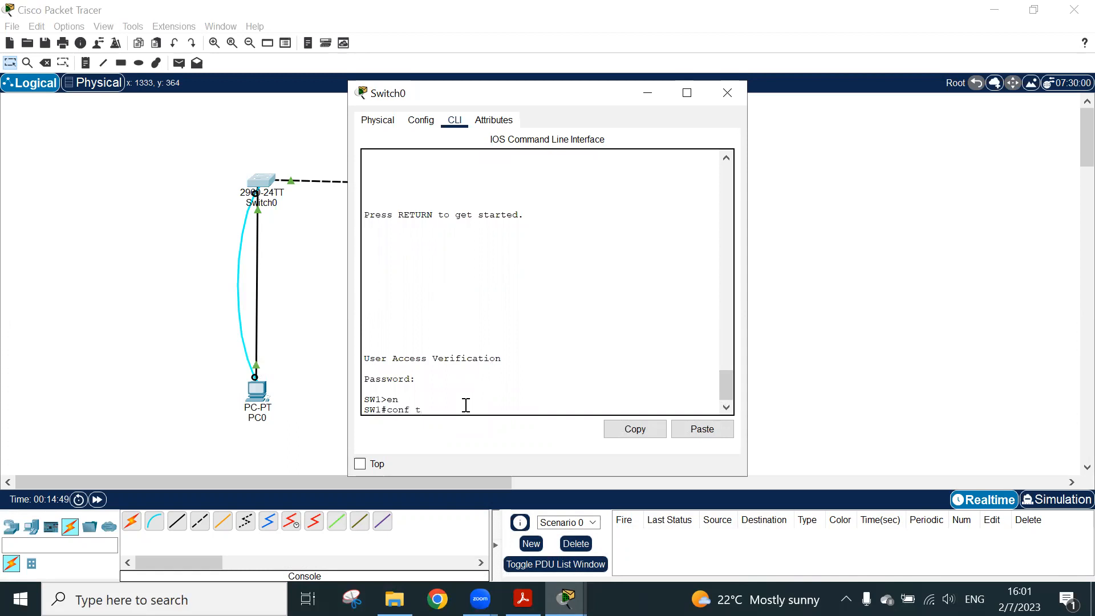
key("Return")
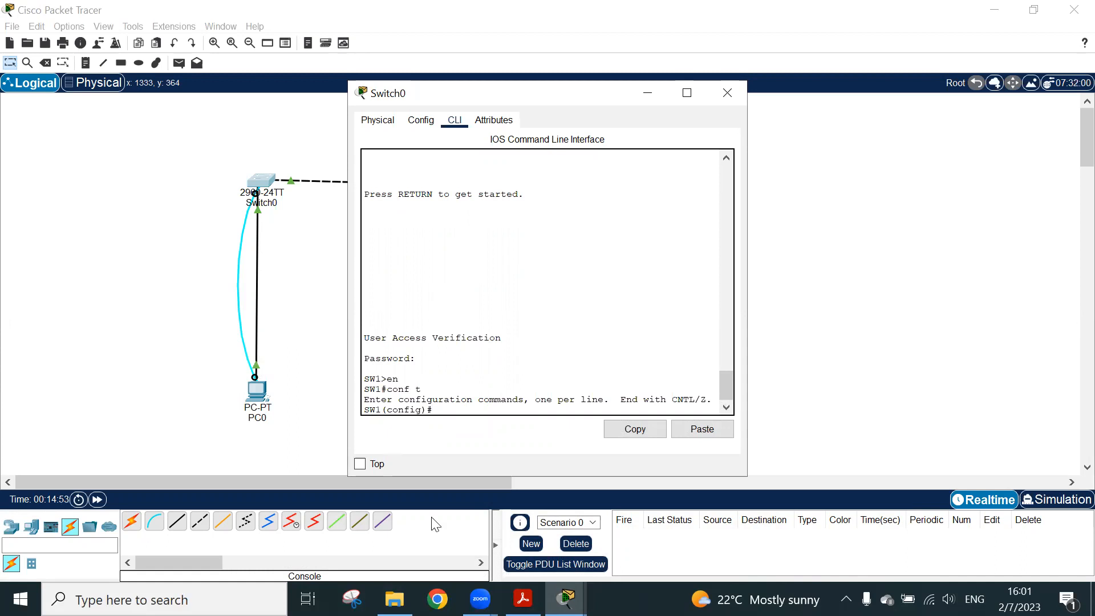
Switch to the PDF guide in Acrobat and read how to secure privileged EXEC access with an enable secret password
left_click(523, 598)
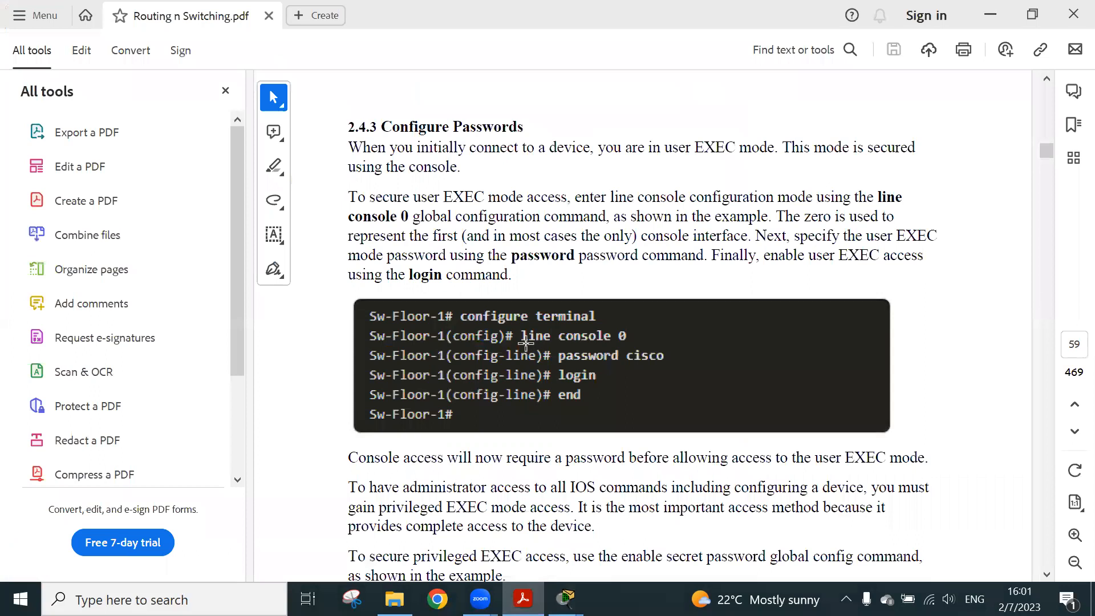
scroll(526, 342, "down", 4)
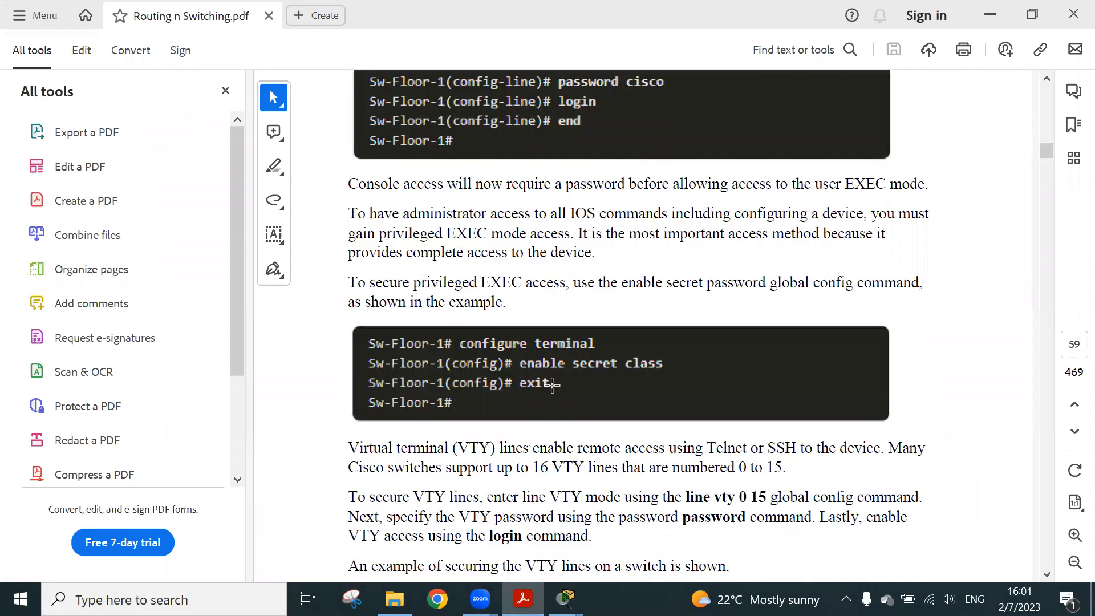
left_click_drag(347, 282, 556, 287)
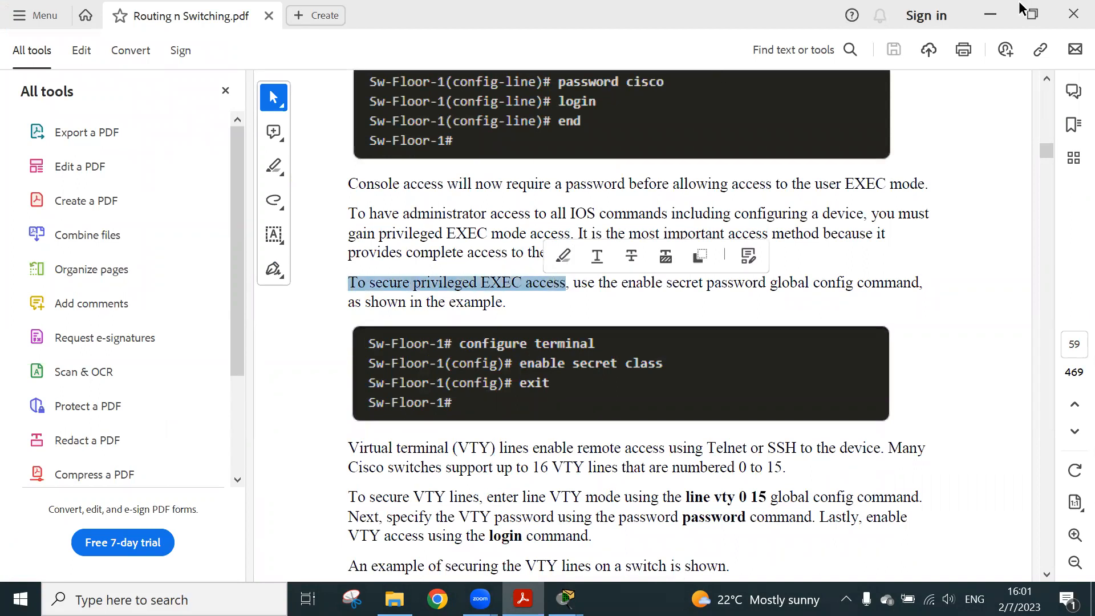
left_click(995, 16)
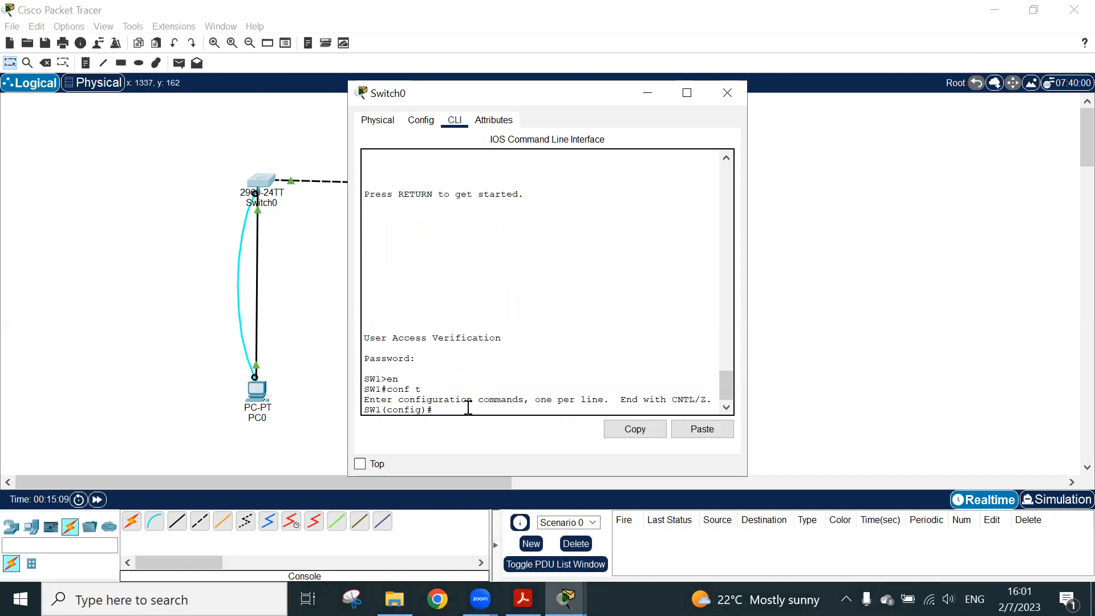
Set the privileged EXEC password on Switch0 with the enable secret command in global configuration mode
type("secret")
key("BackSpace")
key("BackSpace")
key("BackSpace")
key("BackSpace")
key("BackSpace")
type("en")
key("Tab")
type("a")
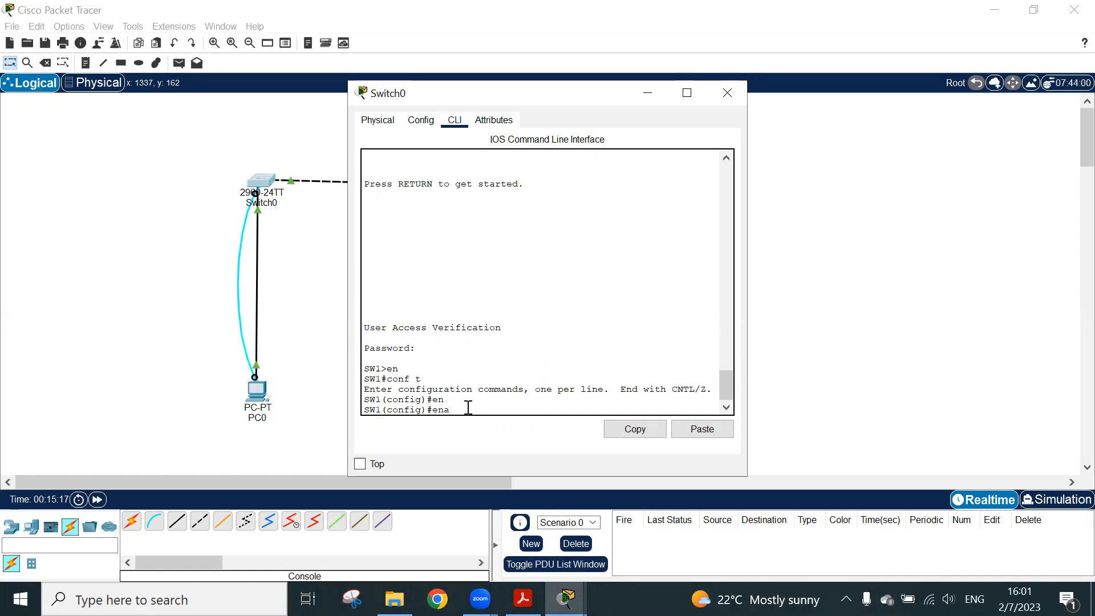
key("Tab")
type("sect")
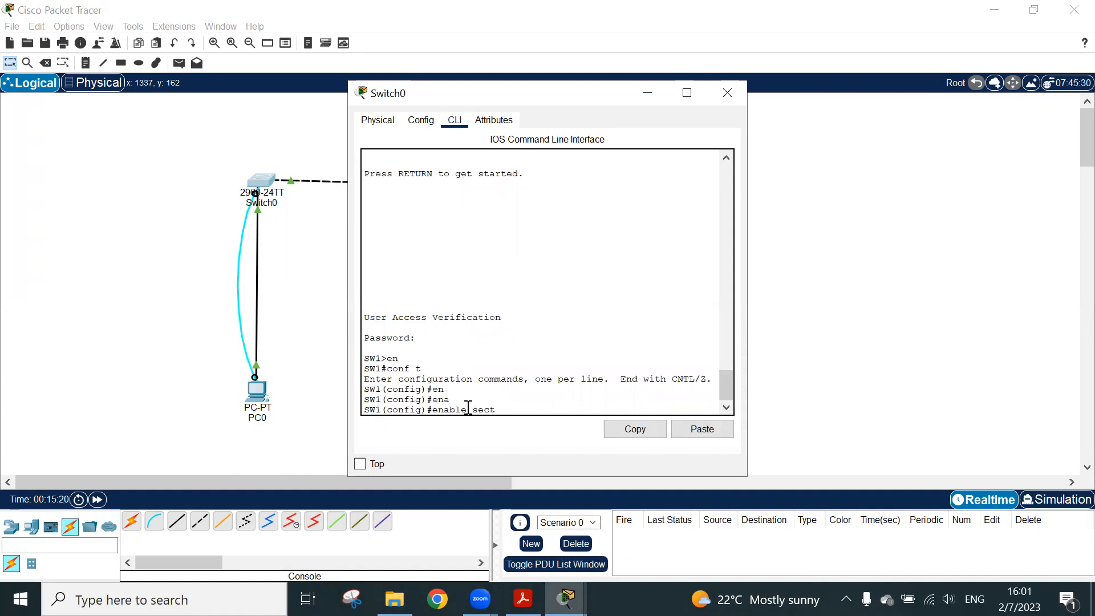
key("BackSpace")
type("ret")
key("Tab")
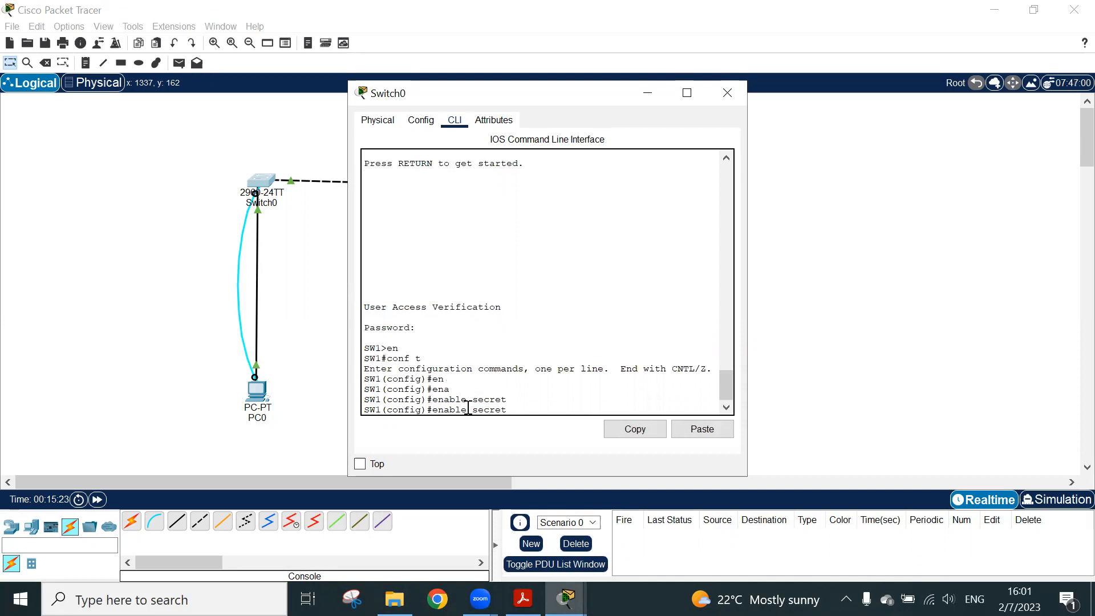
type("hhp02")
key("Return")
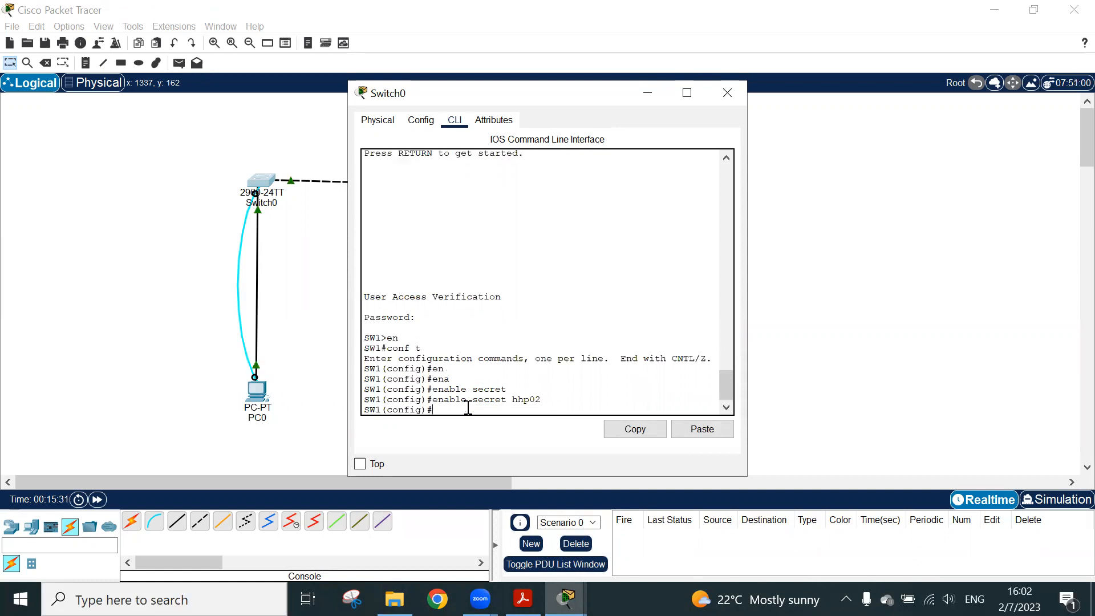
Leave configuration mode, exit Switch0's console session and log back in with the console password
key("ctrl+z")
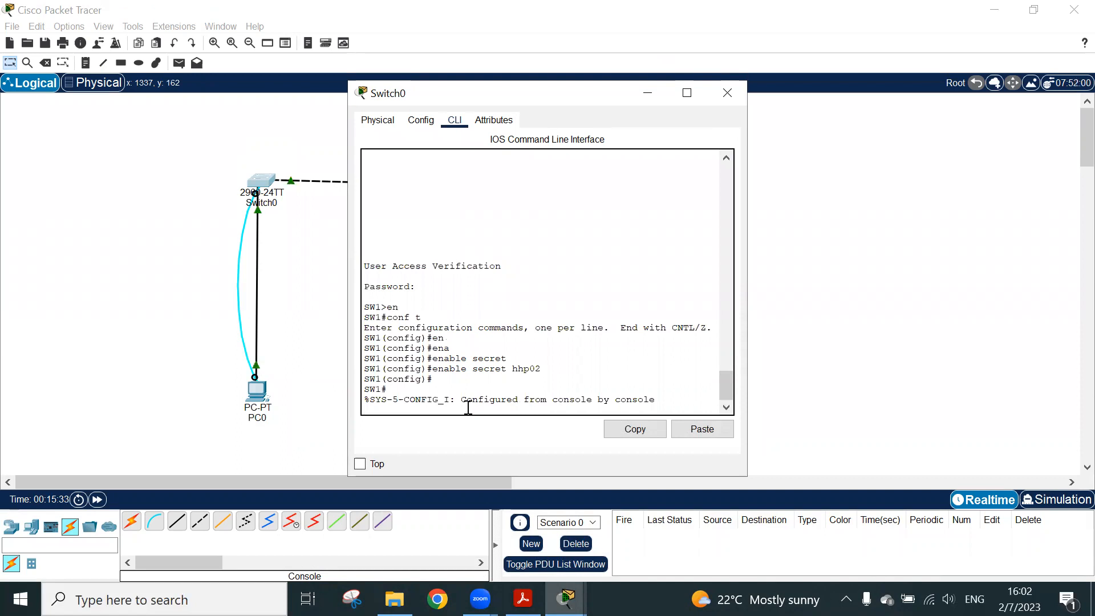
key("Return")
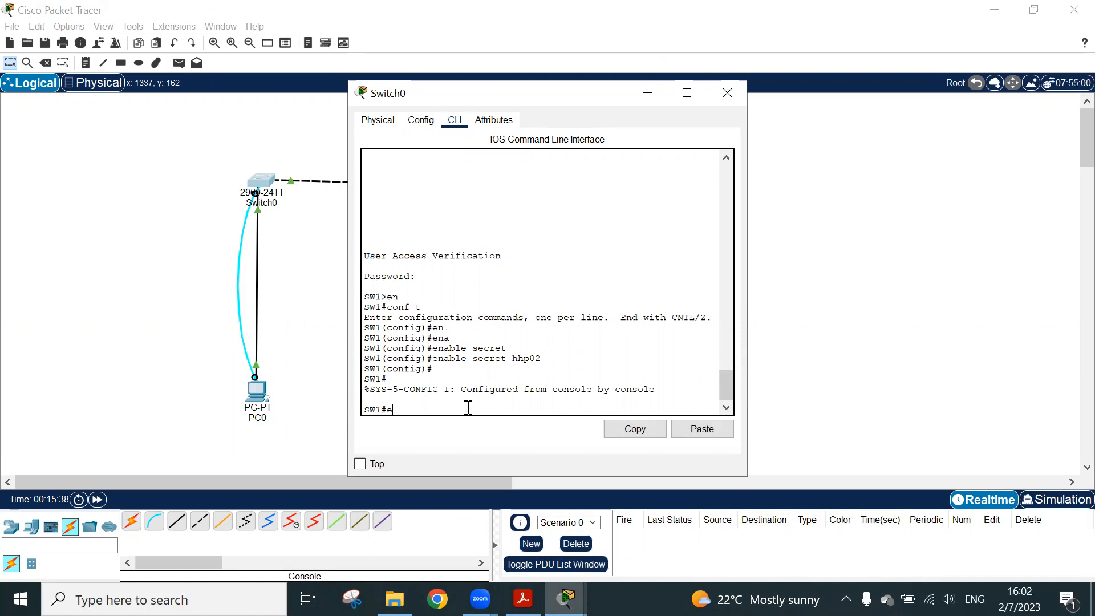
type("exit")
key("Return")
key("Return")
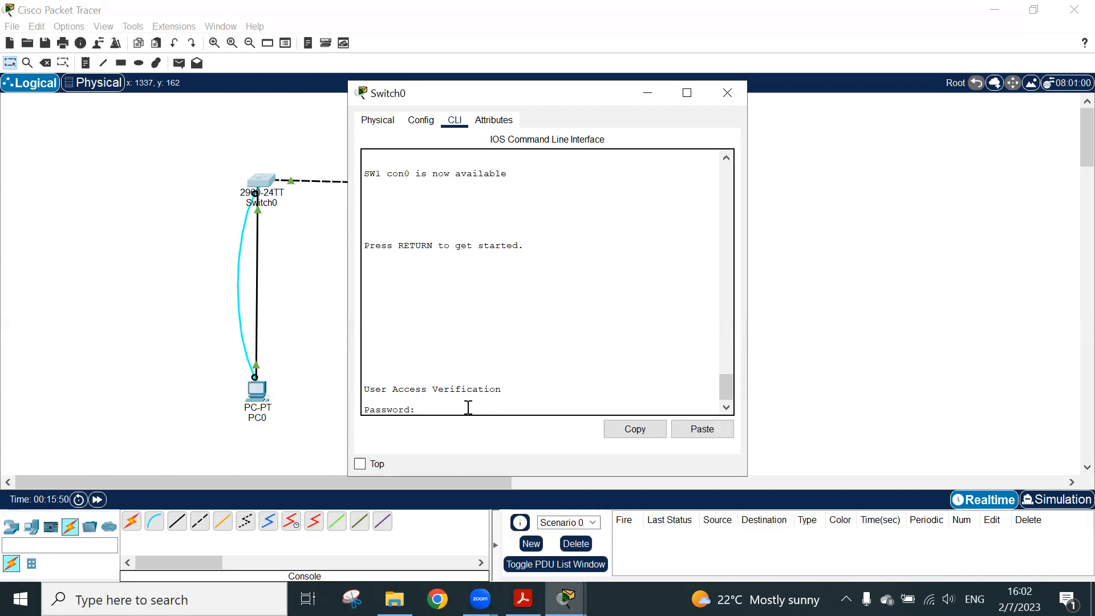
key("Return")
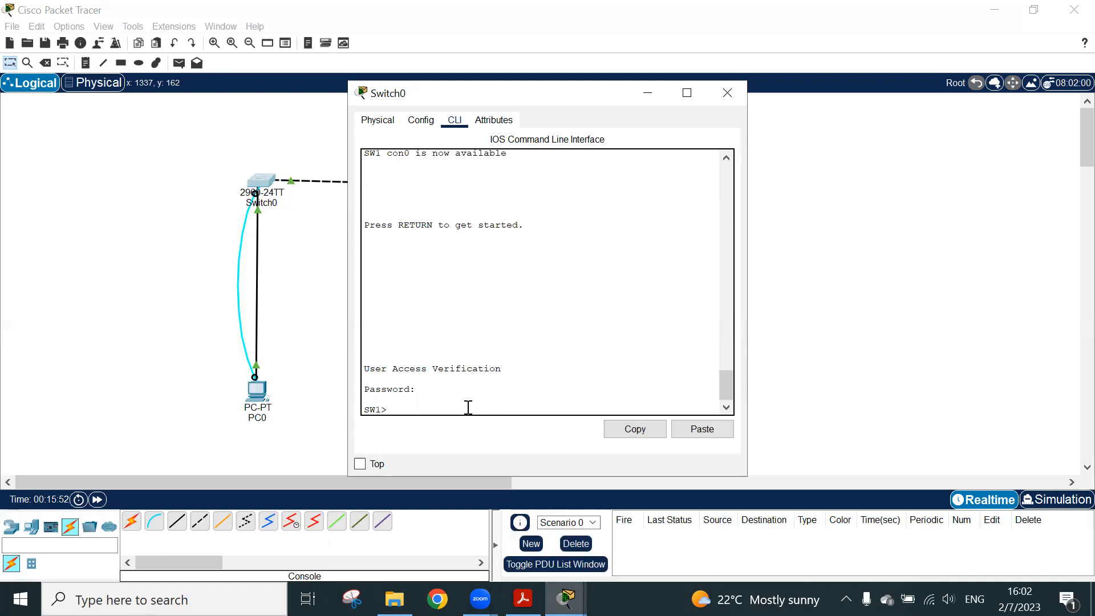
Enter privileged EXEC mode with en and the enable secret password, and open global configuration mode with conf t
type("en")
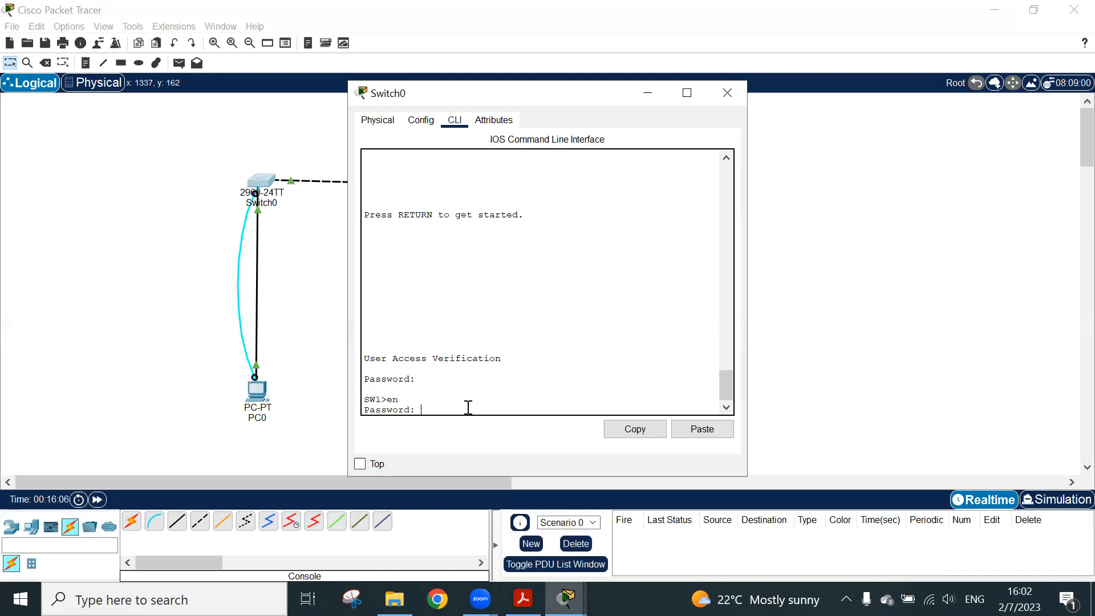
key("Return")
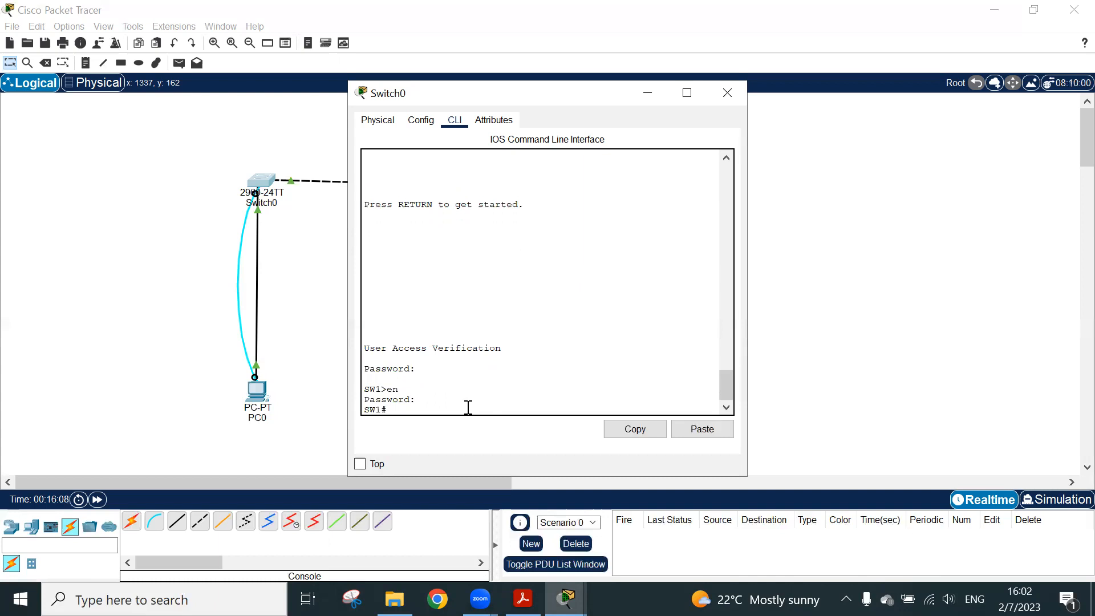
type("conf t")
key("Return")
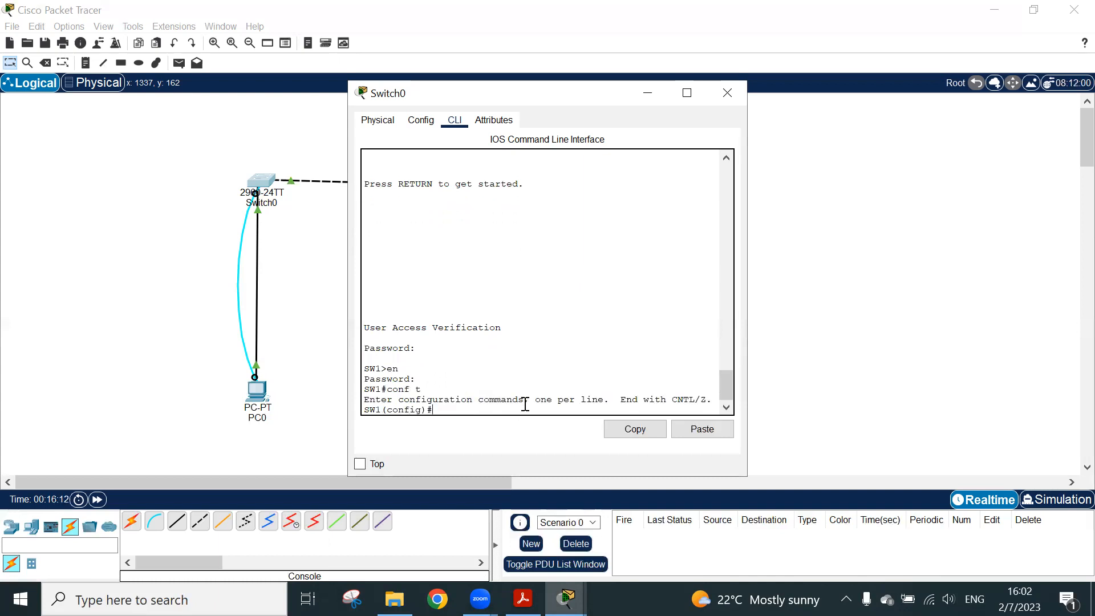
Switch to the PDF guide and read the example of securing the VTY lines with line vty 0 15
left_click(523, 598)
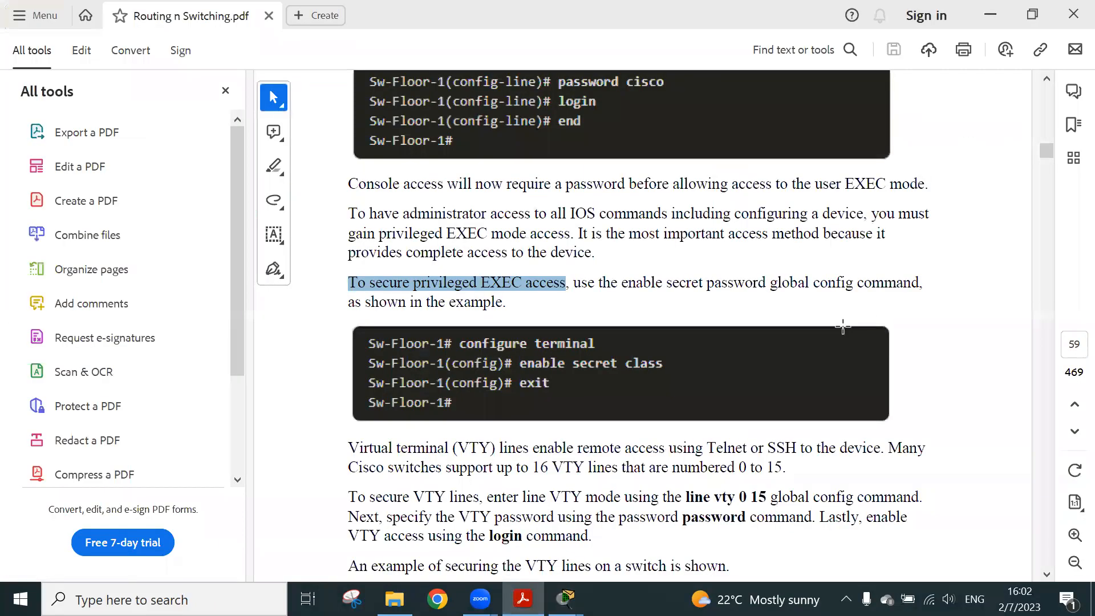
scroll(735, 351, "down", 5)
scroll(735, 352, "down", 5)
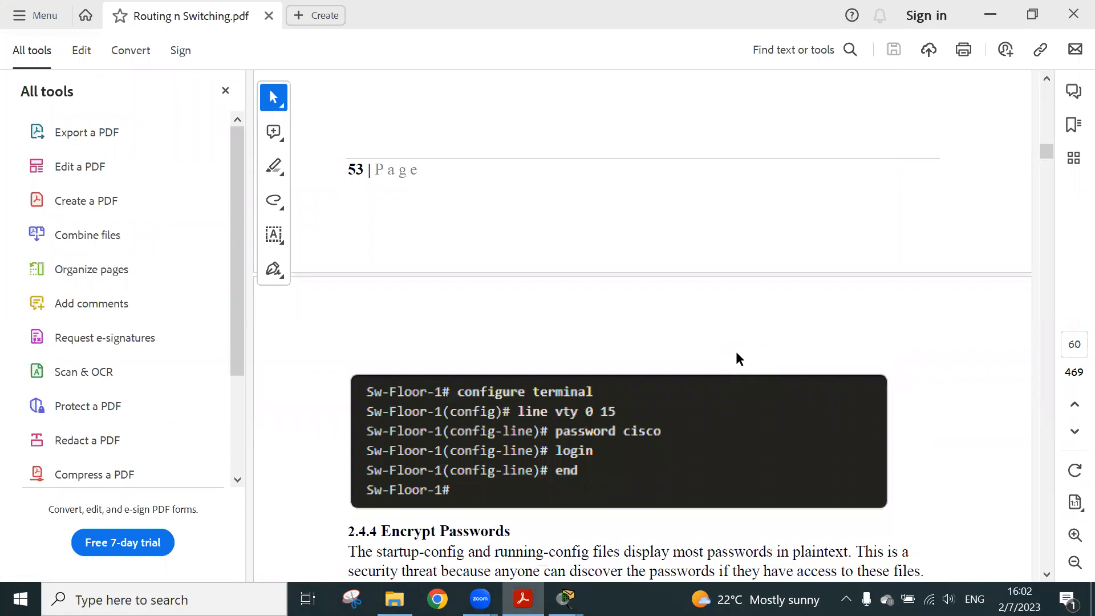
scroll(736, 358, "down", 3)
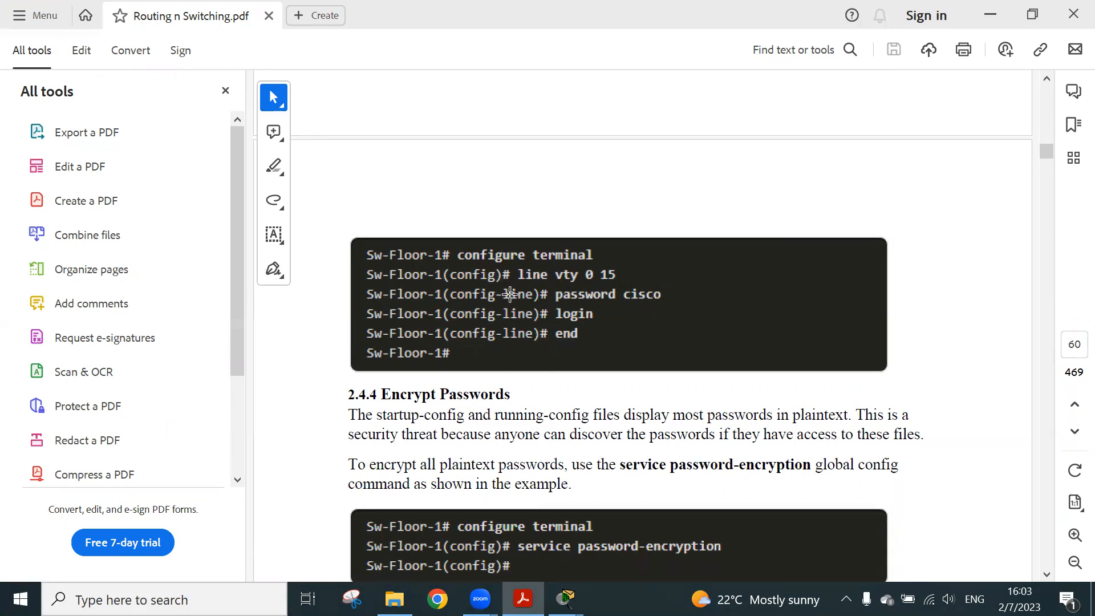
left_click(988, 16)
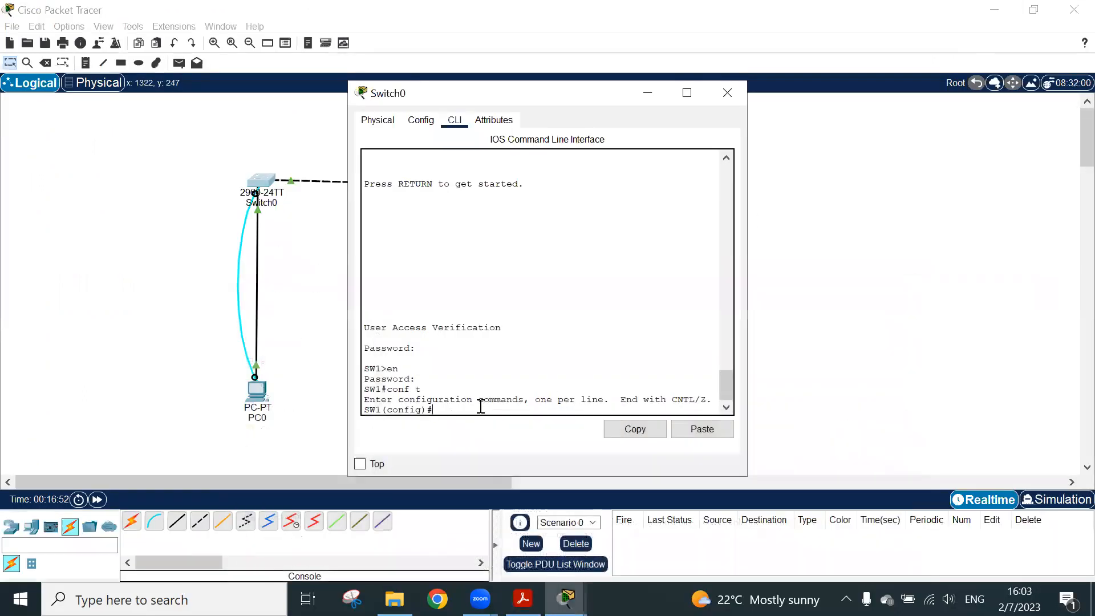
Enter line configuration mode for all the switch's virtual terminal lines with line vty 0 15
type("line vty")
key("Tab")
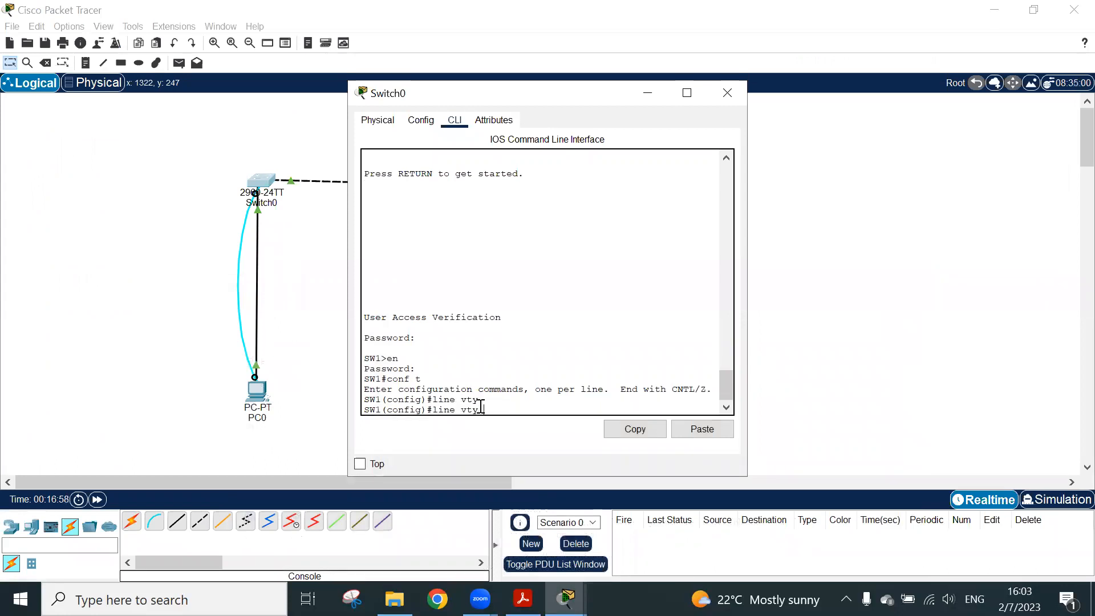
type("0 15")
key("Return")
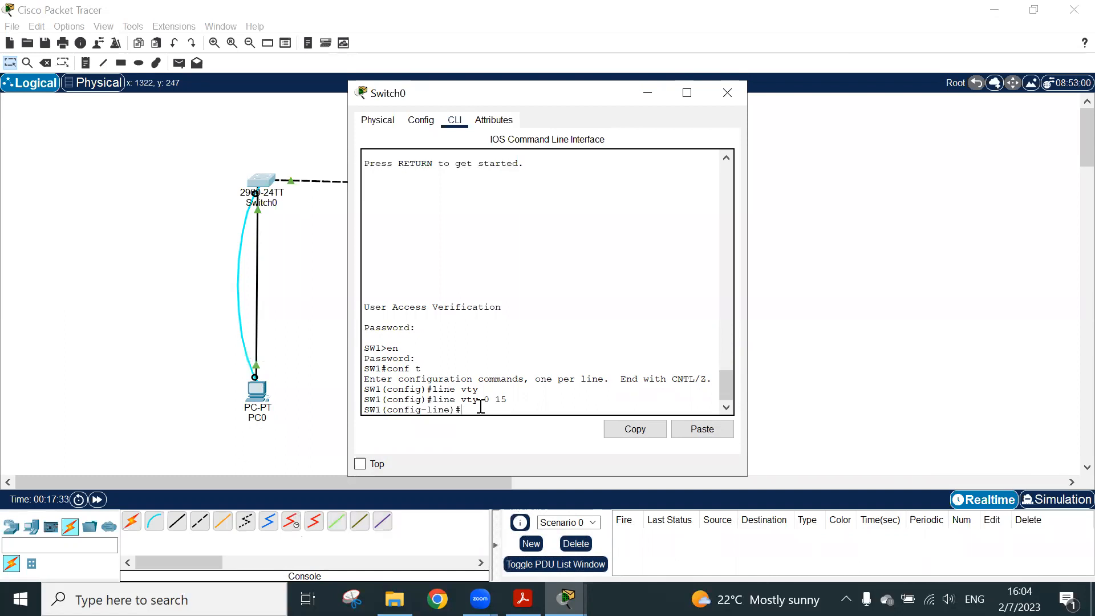
Set the VTY lines' access password, require it with the login command and return to privileged EXEC mode
type("passs")
key("Tab")
key("BackSpace")
key("Tab")
type("hhp03")
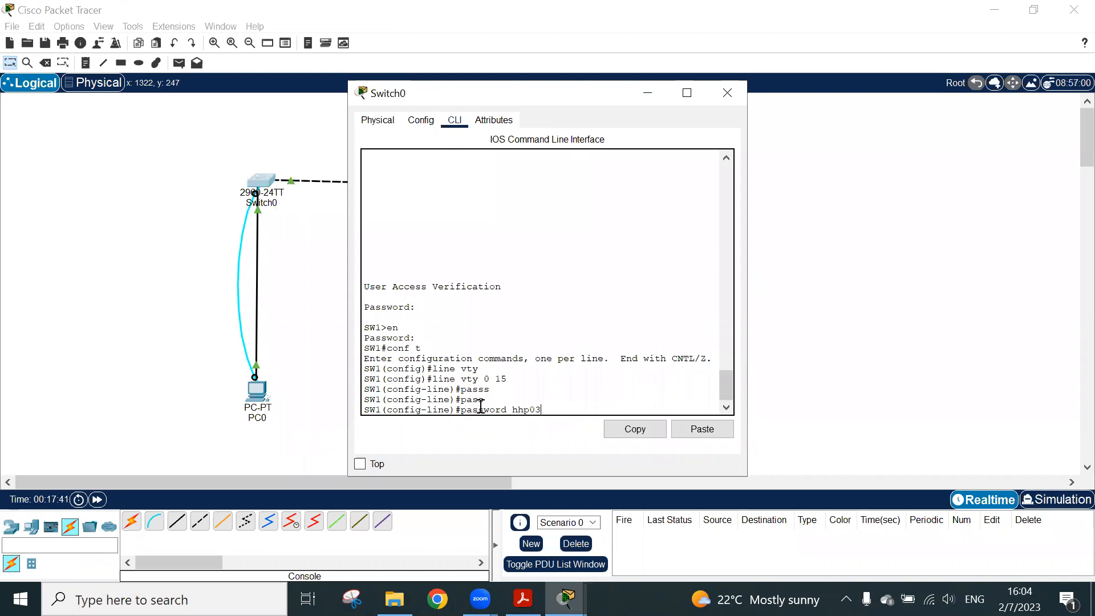
key("Return")
type("login")
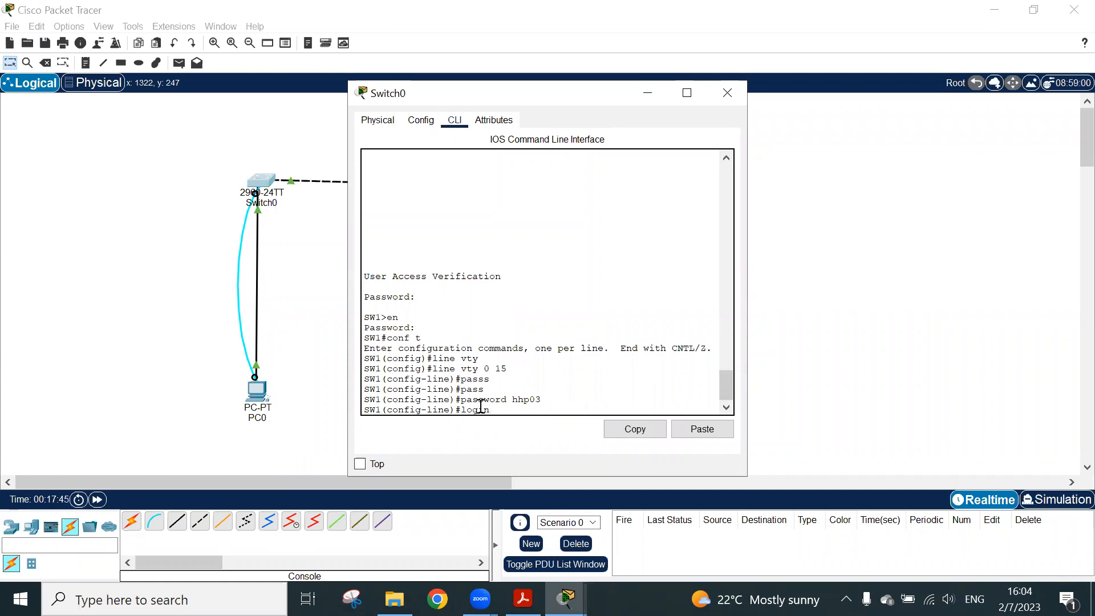
key("Return")
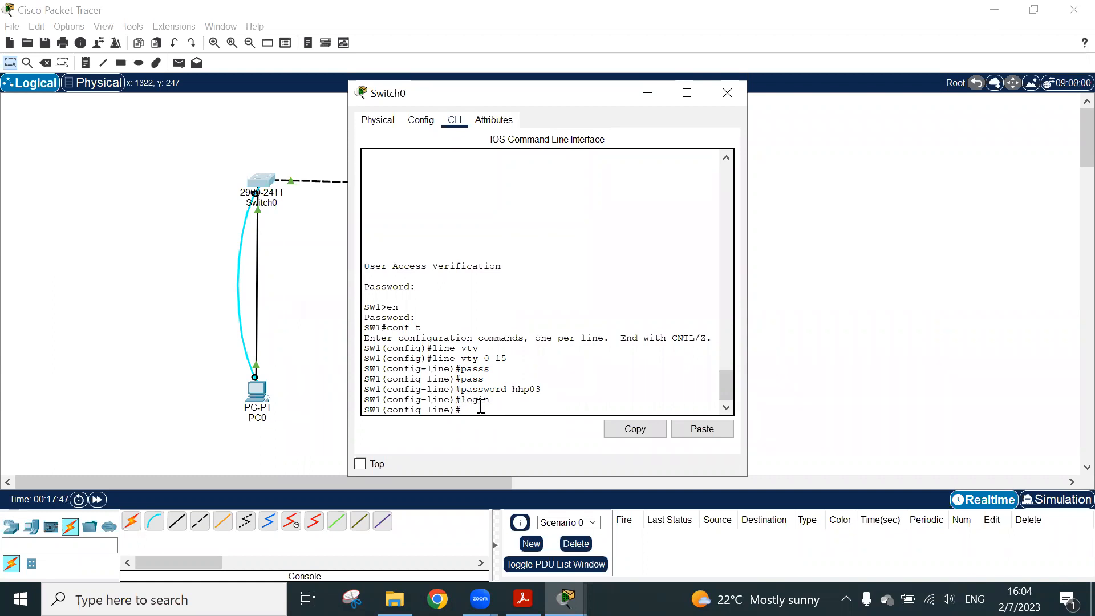
key("ctrl+z")
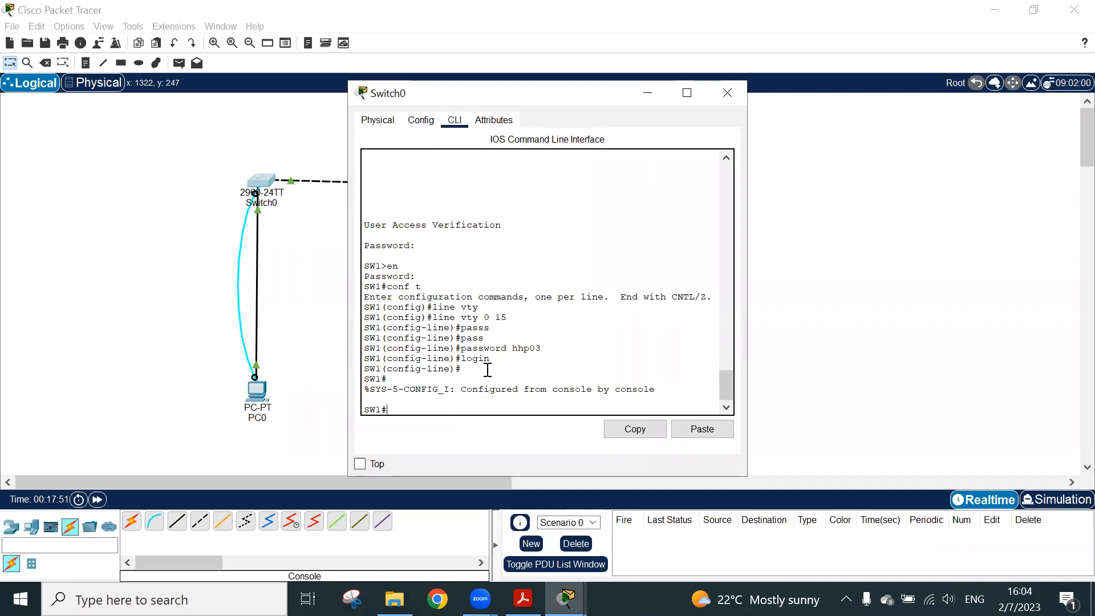
Switch to the PDF guide and read section 2.4.4 Encrypt Passwords on the service password-encryption command
left_click(523, 598)
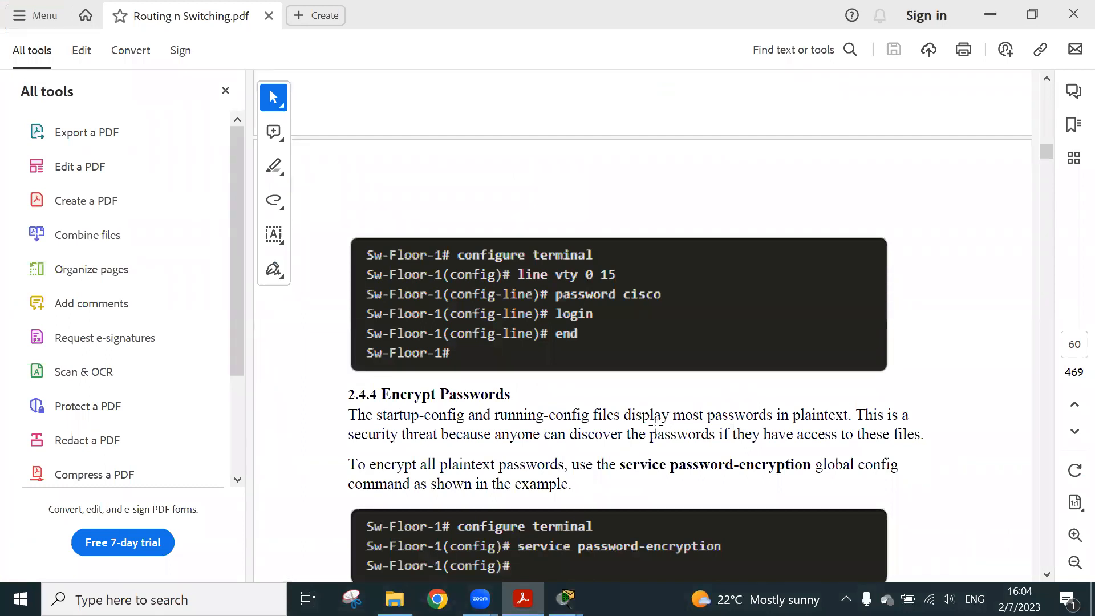
scroll(656, 426, "down", 4)
double_click(517, 270)
left_click(470, 255)
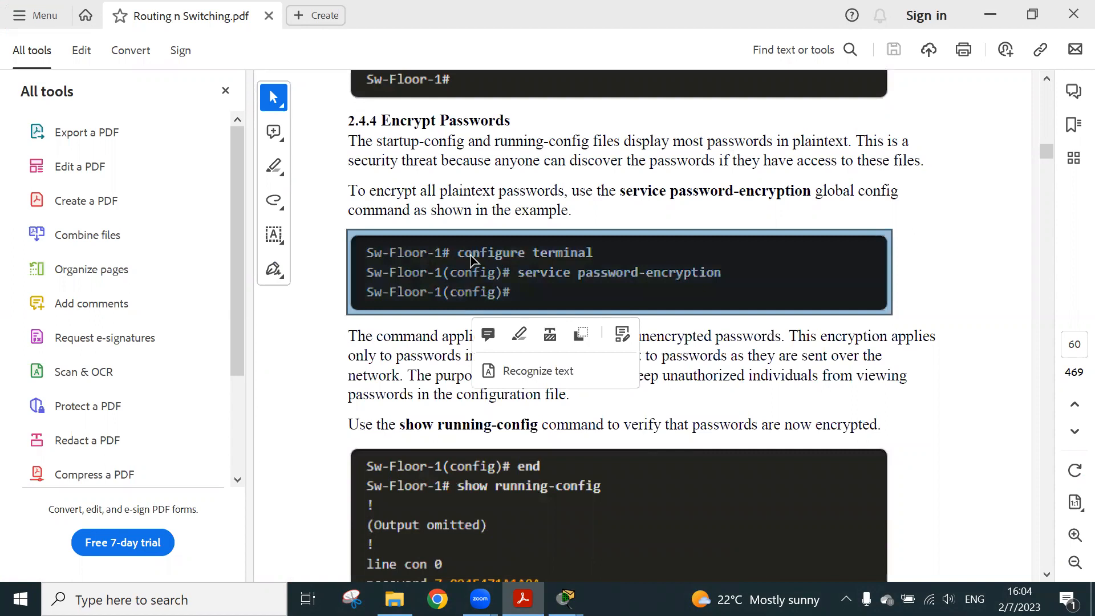
key("Escape")
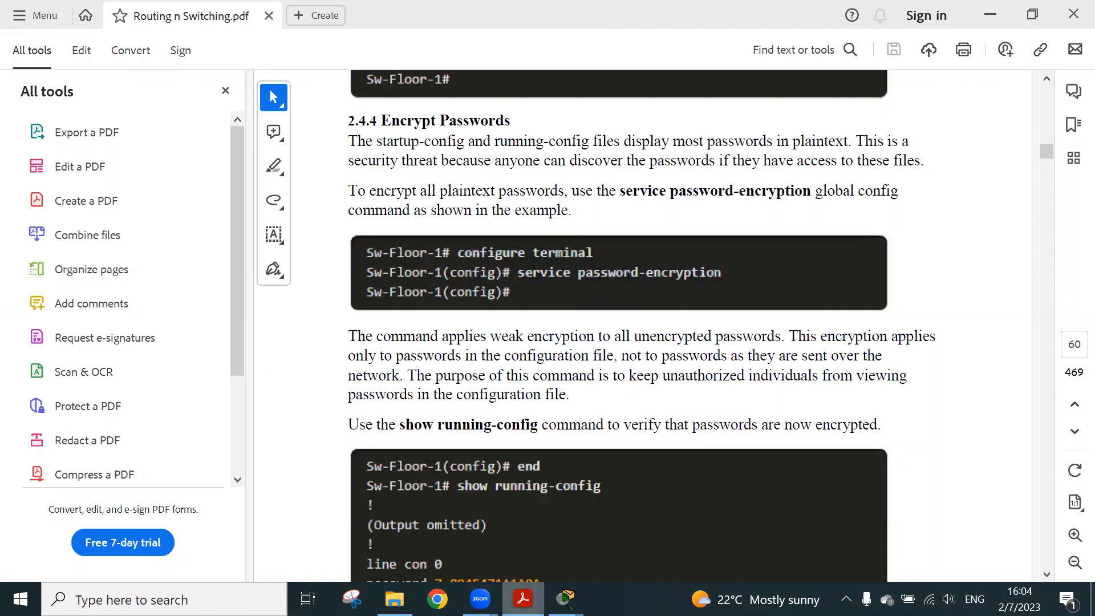
Switch back to Cisco Packet Tracer, reopen Switch0's CLI and display the running configuration with sh run
mouse_move(566, 599)
left_click(533, 530)
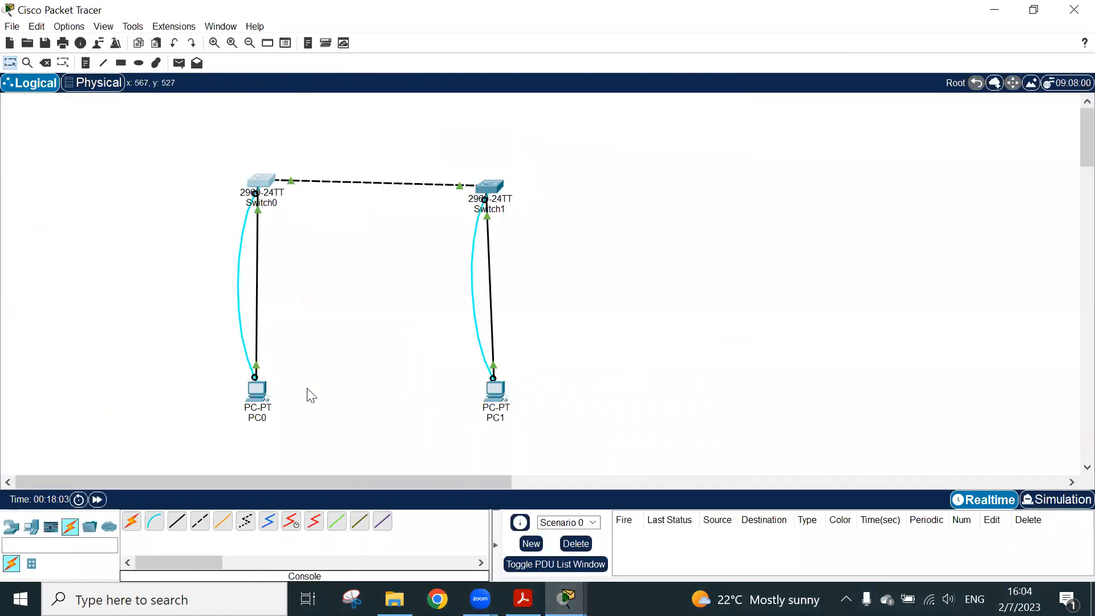
left_click(259, 184)
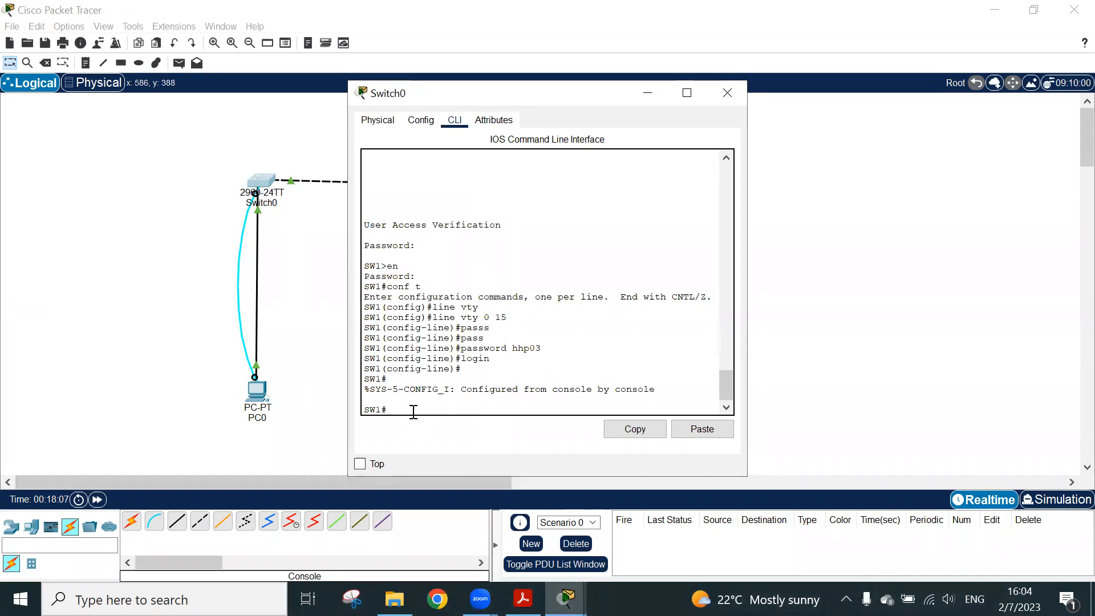
type("sh run")
key("Return")
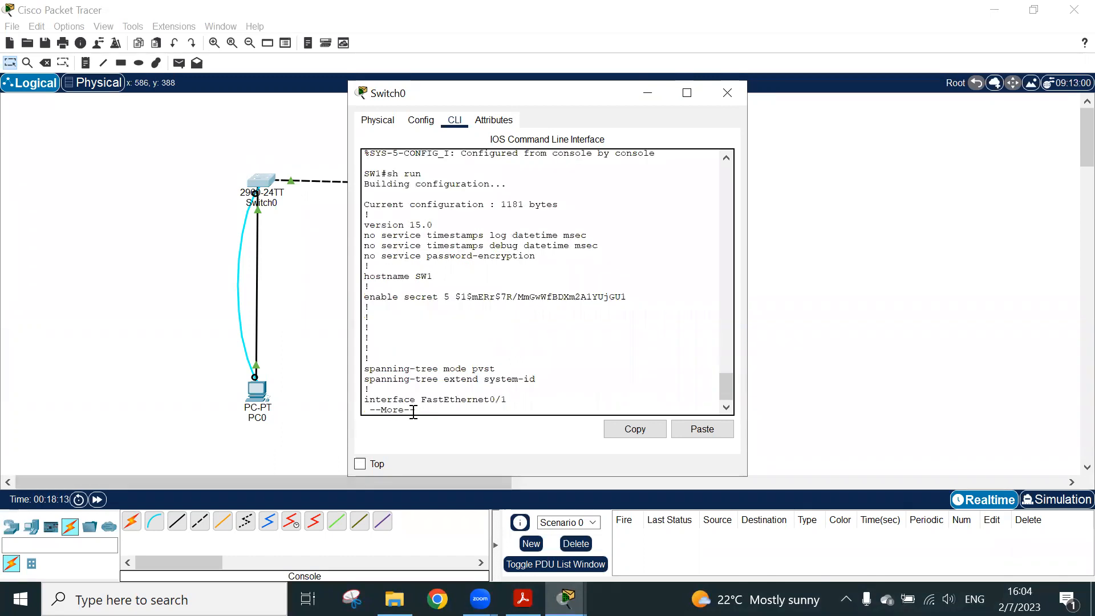
Page through the running configuration and highlight the hostname, the console line's password and the VTY lines' password
triple_click(420, 283)
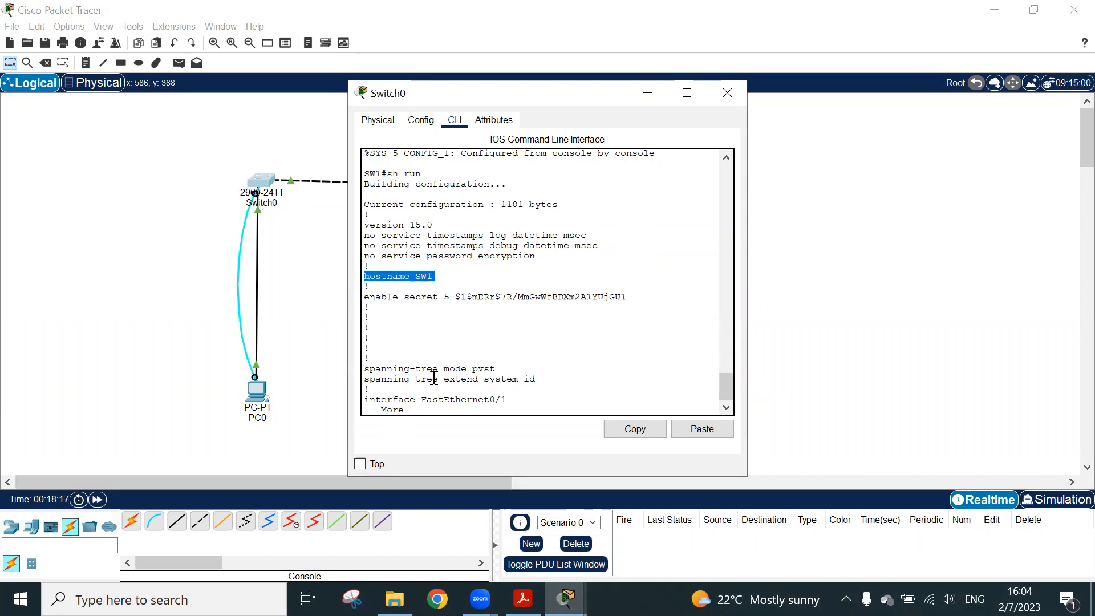
key("space")
key("space")
key("space")
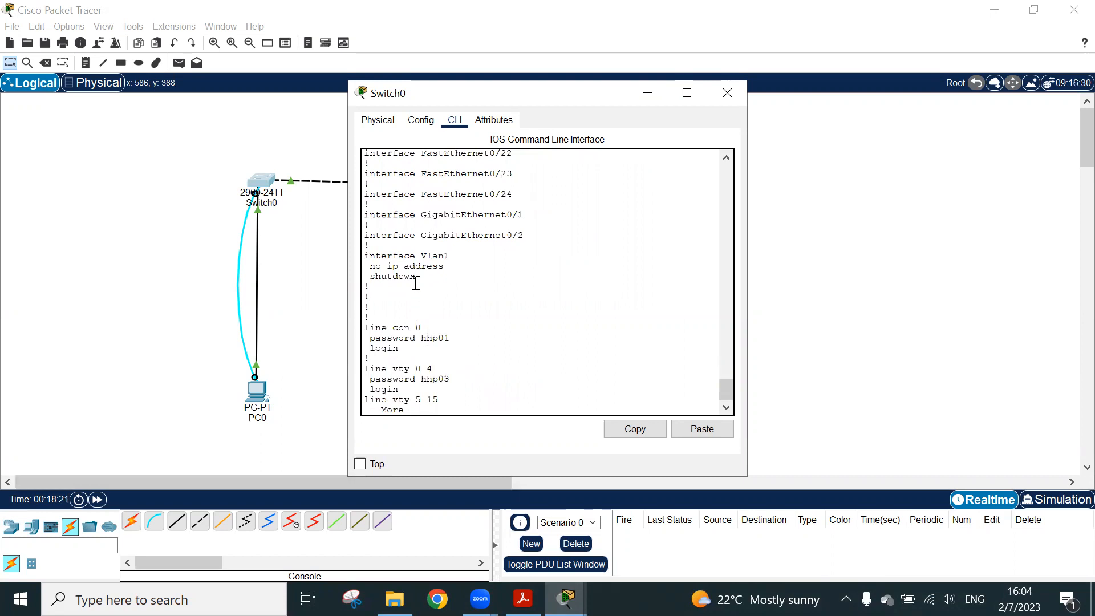
triple_click(431, 338)
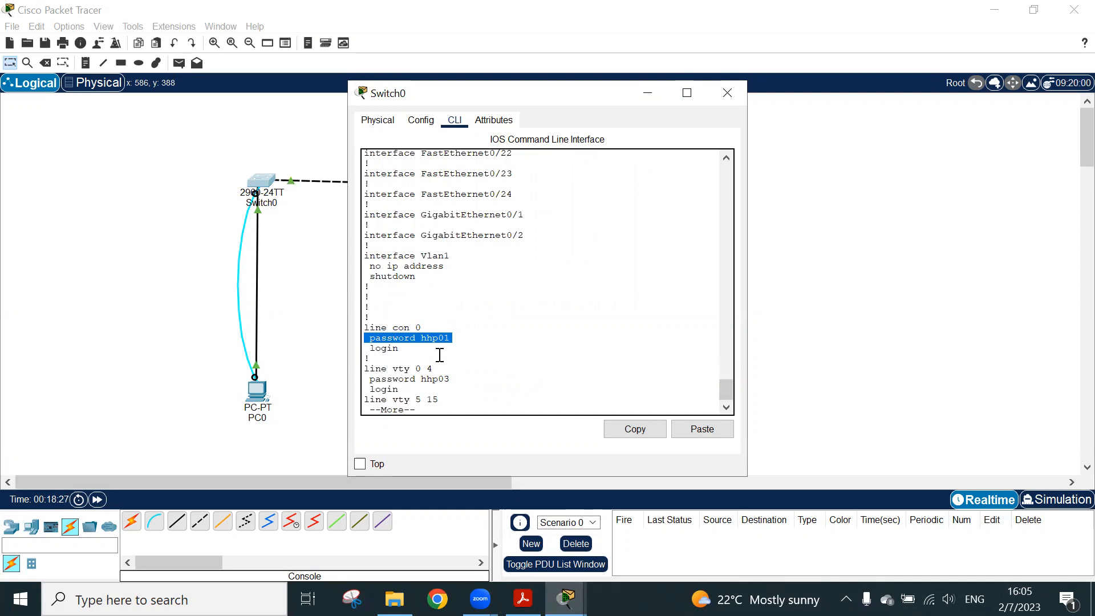
triple_click(429, 379)
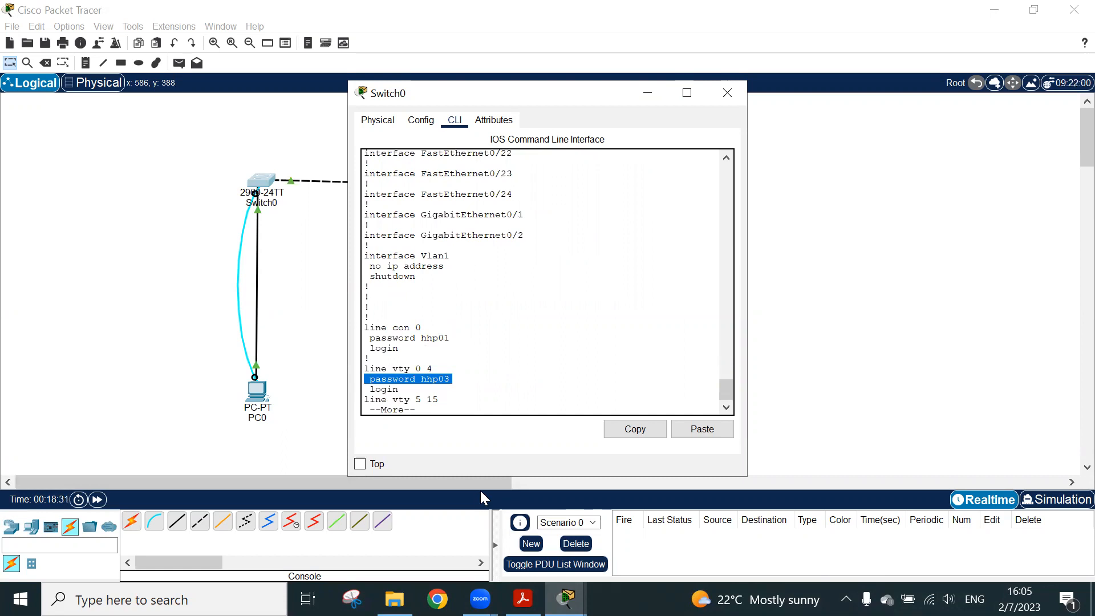
Page to the end of the running configuration and highlight the enable secret line and the console line's password
key("space")
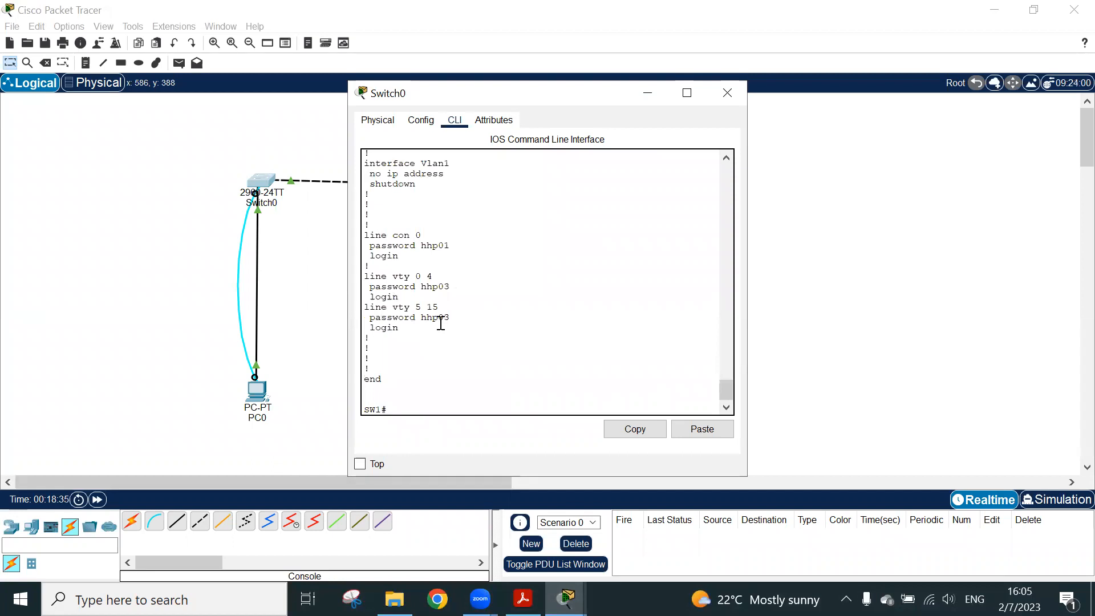
scroll(441, 321, "up", 15)
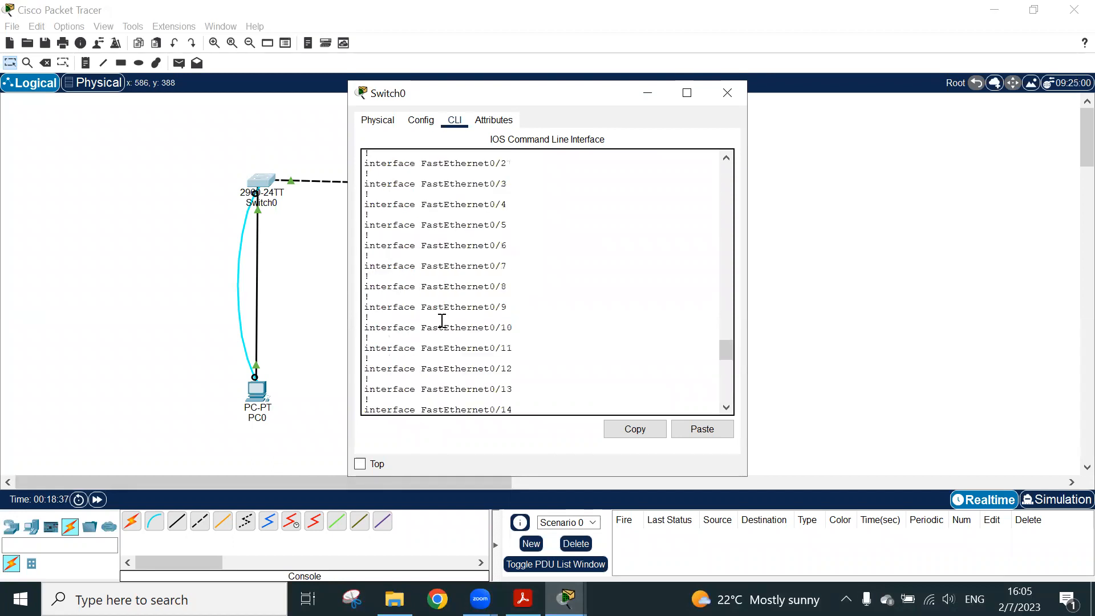
scroll(442, 321, "down", 5)
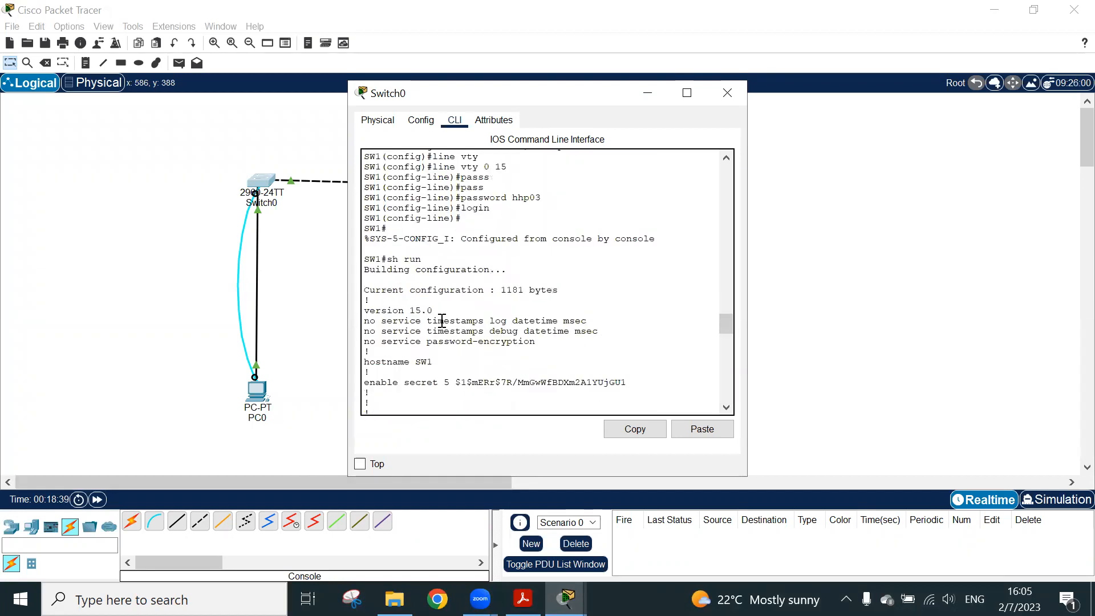
triple_click(541, 380)
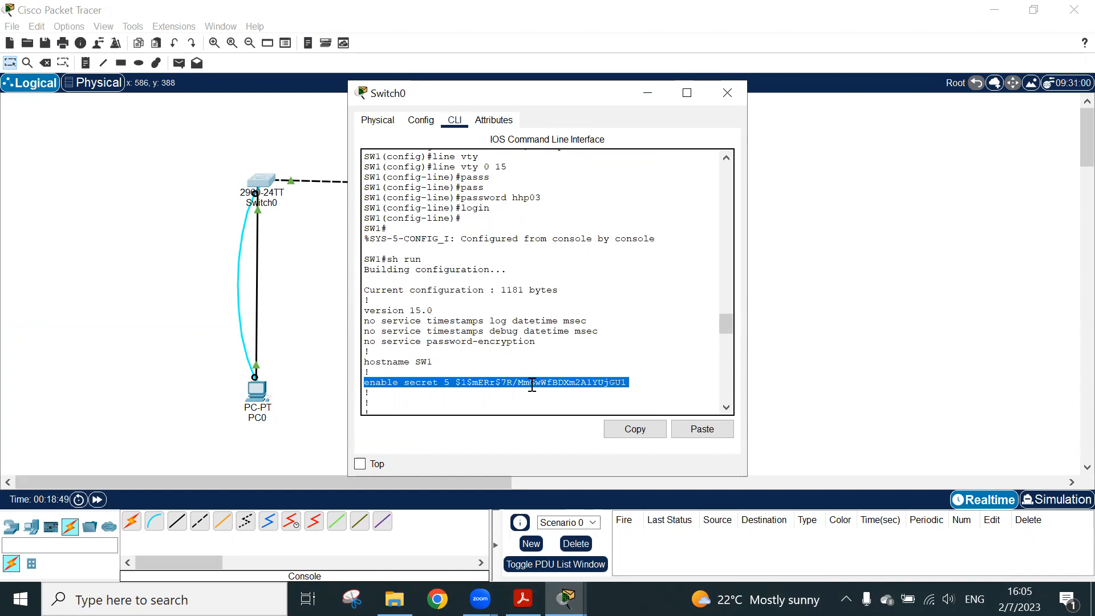
scroll(530, 334, "down", 10)
scroll(529, 334, "down", 15)
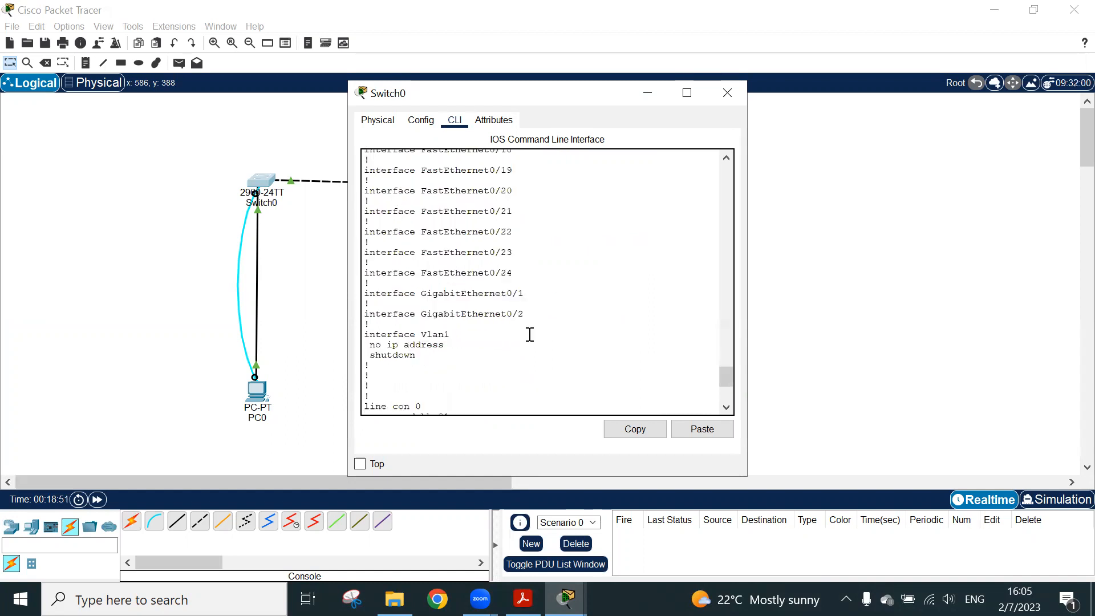
triple_click(434, 253)
triple_click(439, 243)
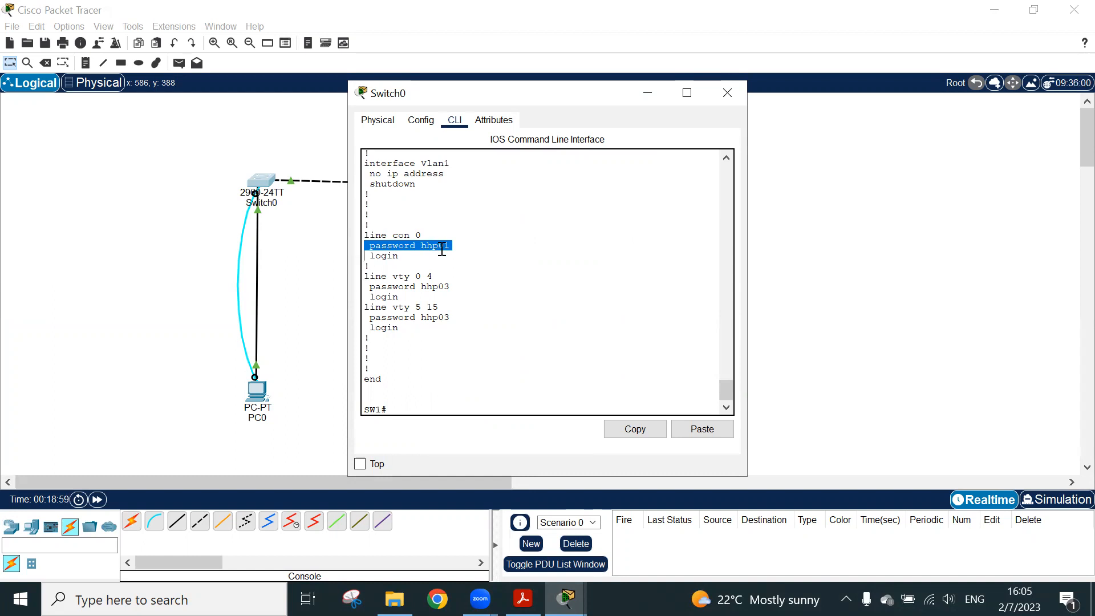
left_click(442, 249)
left_click_drag(450, 245, 427, 247)
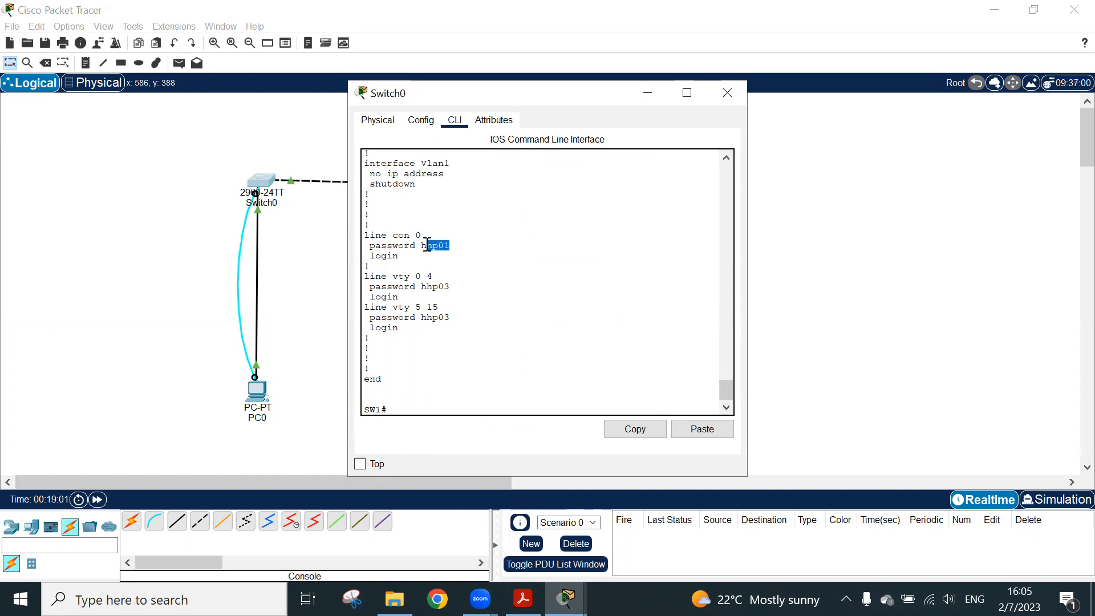
scroll(427, 331, "down", 1)
left_click(427, 330)
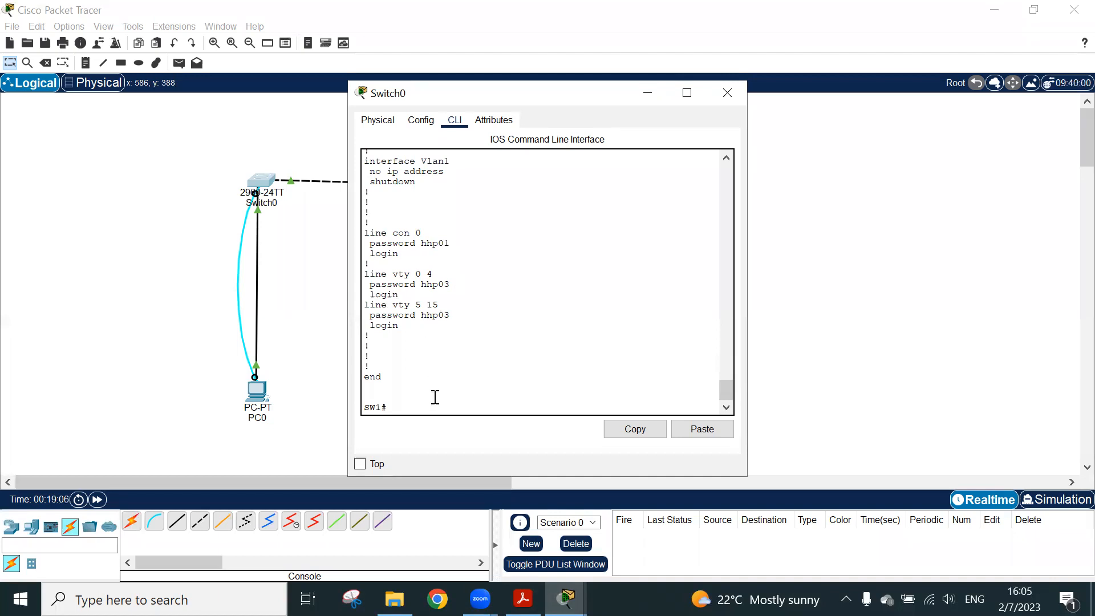
Enter the switch's global configuration mode with conf t
key("Return")
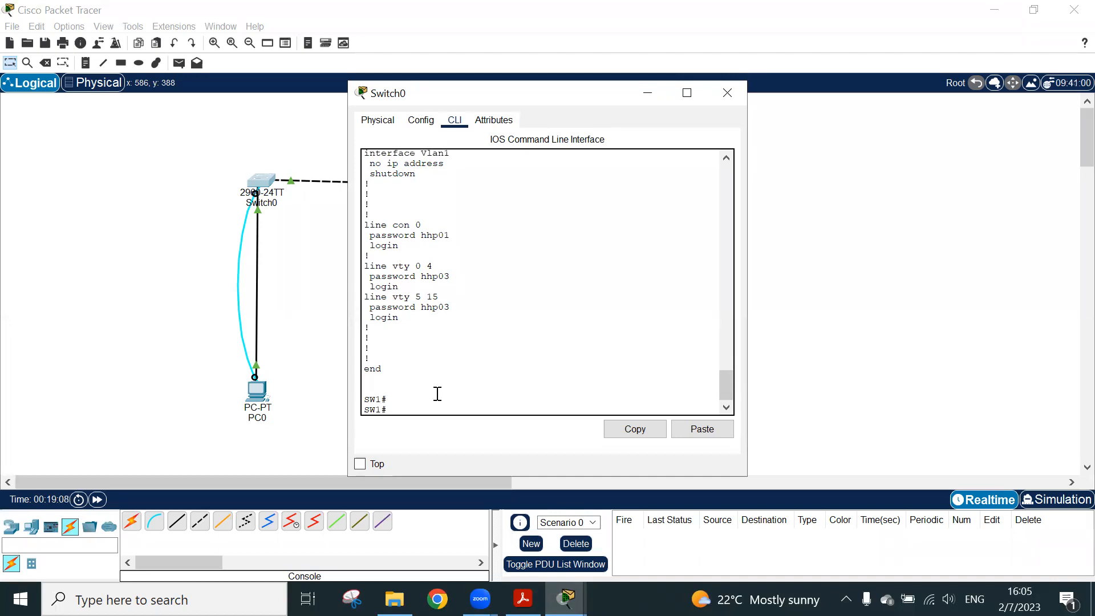
type("conf t")
key("Return")
type("ser")
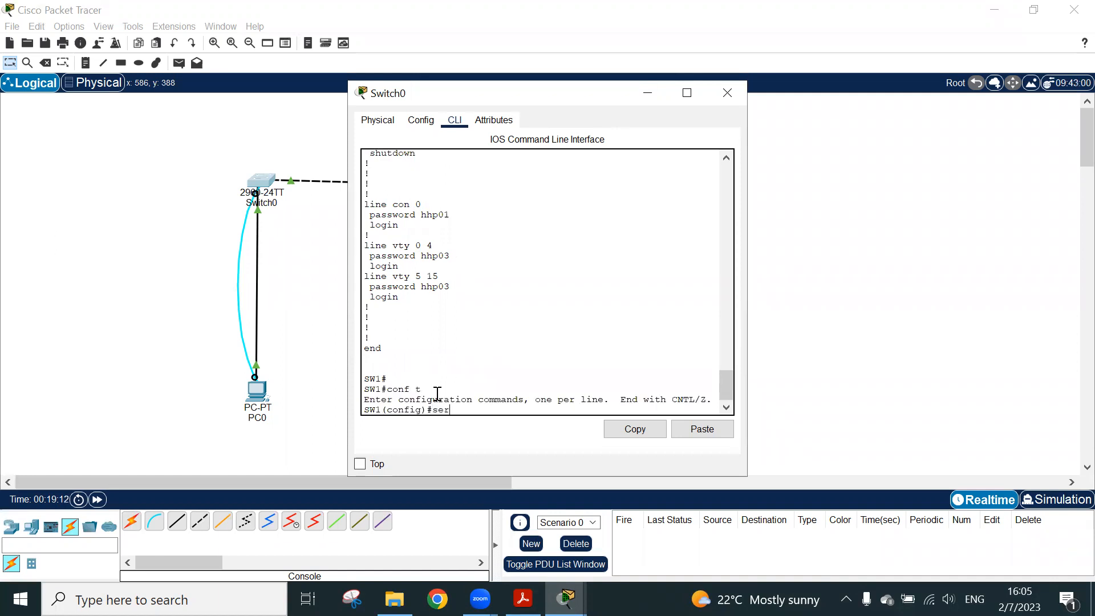
key("Tab")
key("BackSpace")
key("BackSpace")
key("BackSpace")
key("BackSpace")
key("BackSpace")
key("BackSpace")
key("BackSpace")
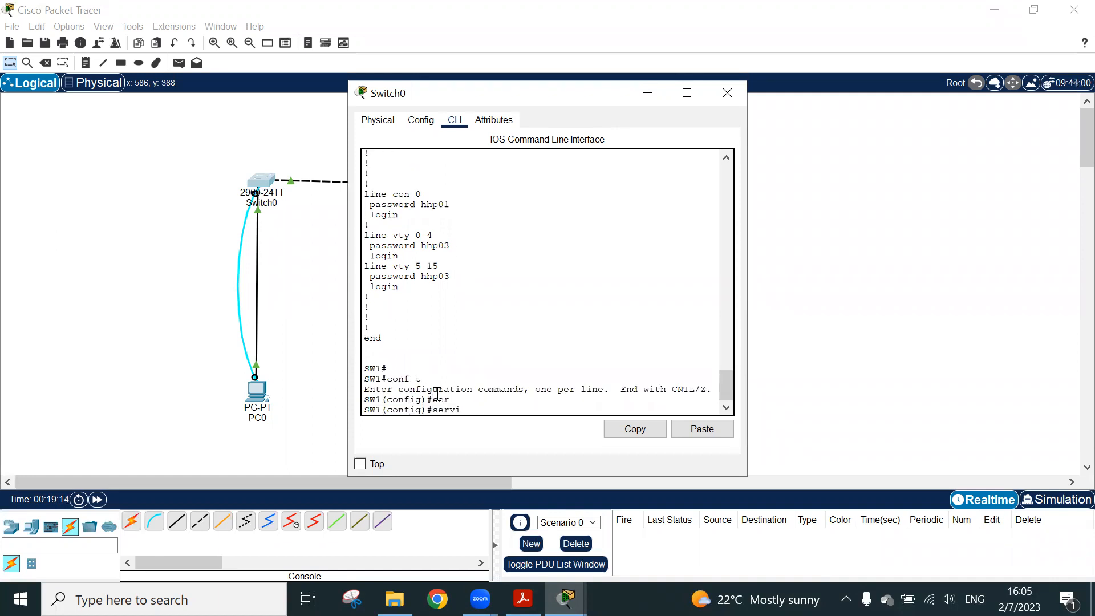
type("pass")
key("Tab")
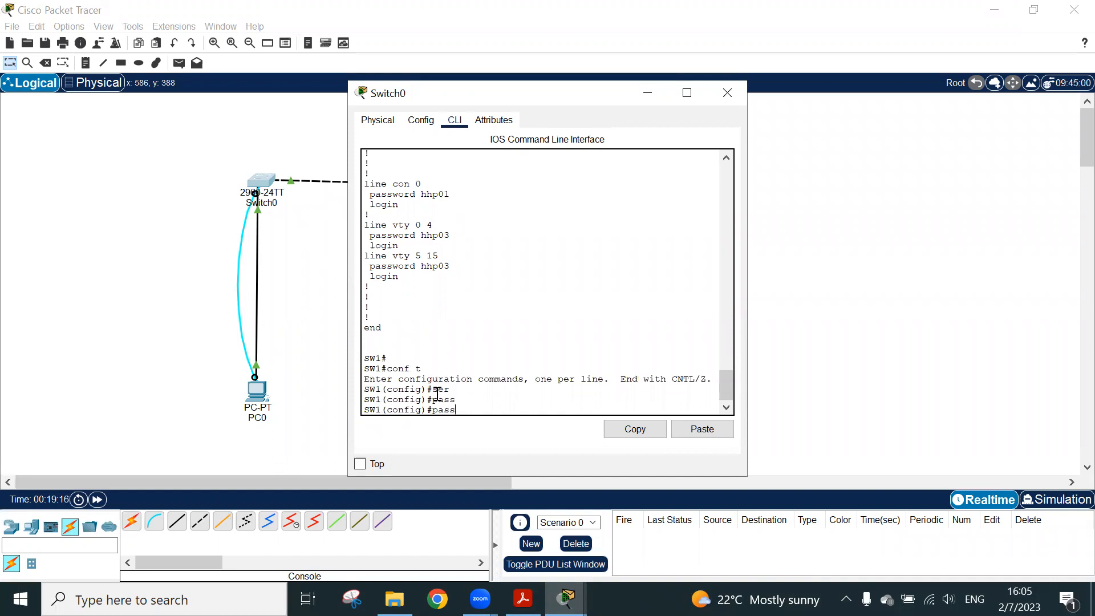
type("w")
key("Tab")
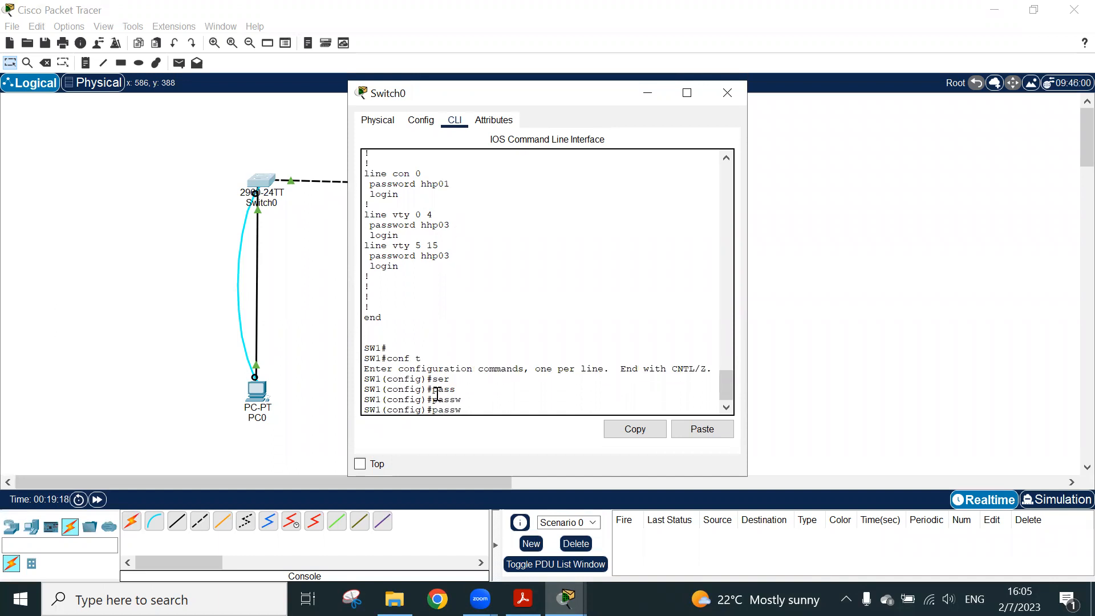
key("BackSpace")
key("BackSpace")
key("BackSpace")
key("BackSpace")
key("BackSpace")
Check the encryption command in the PDF guide, return to Cisco Packet Tracer and run service password-encryption on the switch
left_click(522, 599)
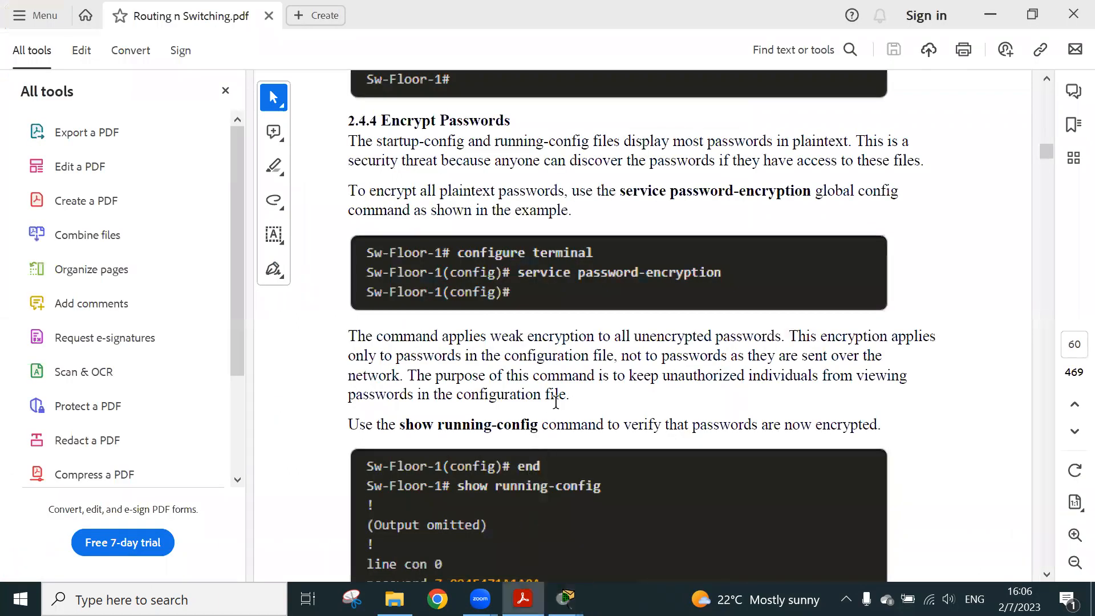
left_click(565, 599)
type("ser")
key("Tab")
type("pass")
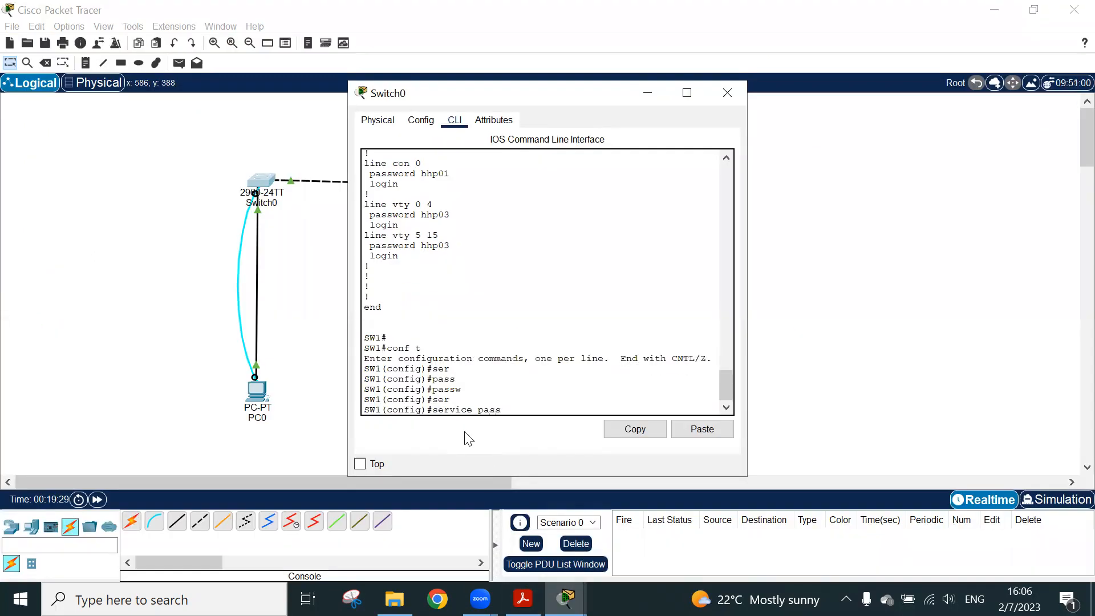
key("Tab")
key("Return")
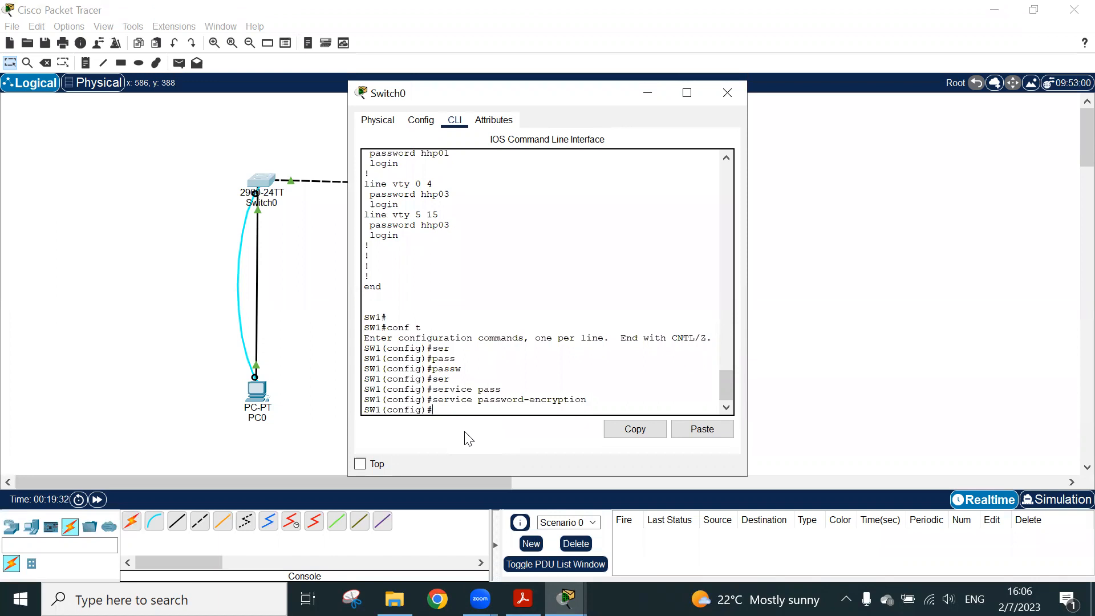
Return to privileged EXEC mode and display the running configuration again with sh run
key("ctrl+z")
key("Return")
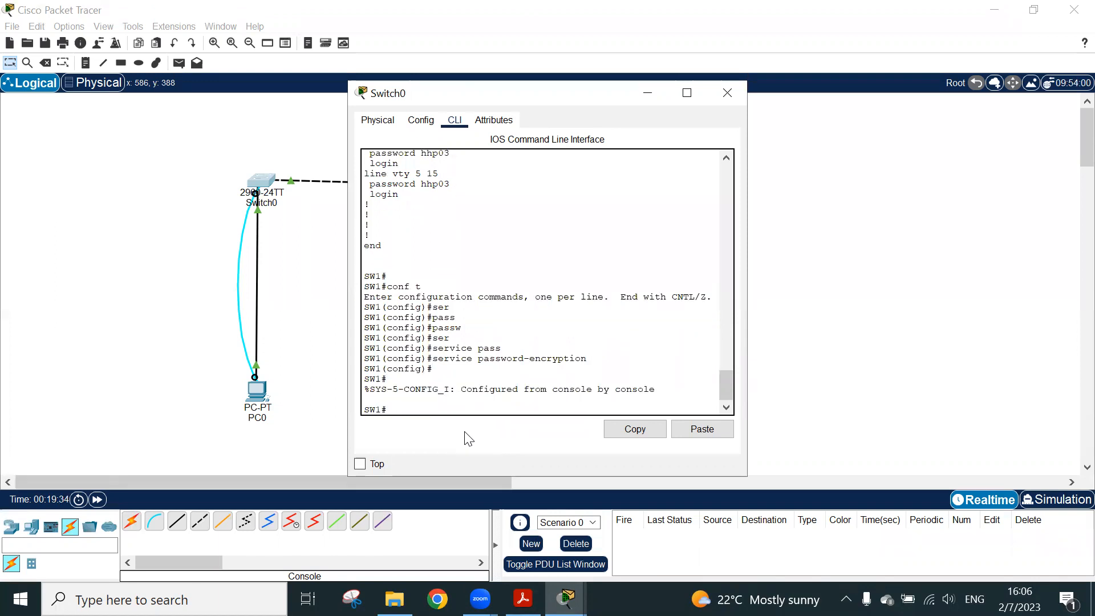
type("sh run")
key("Return")
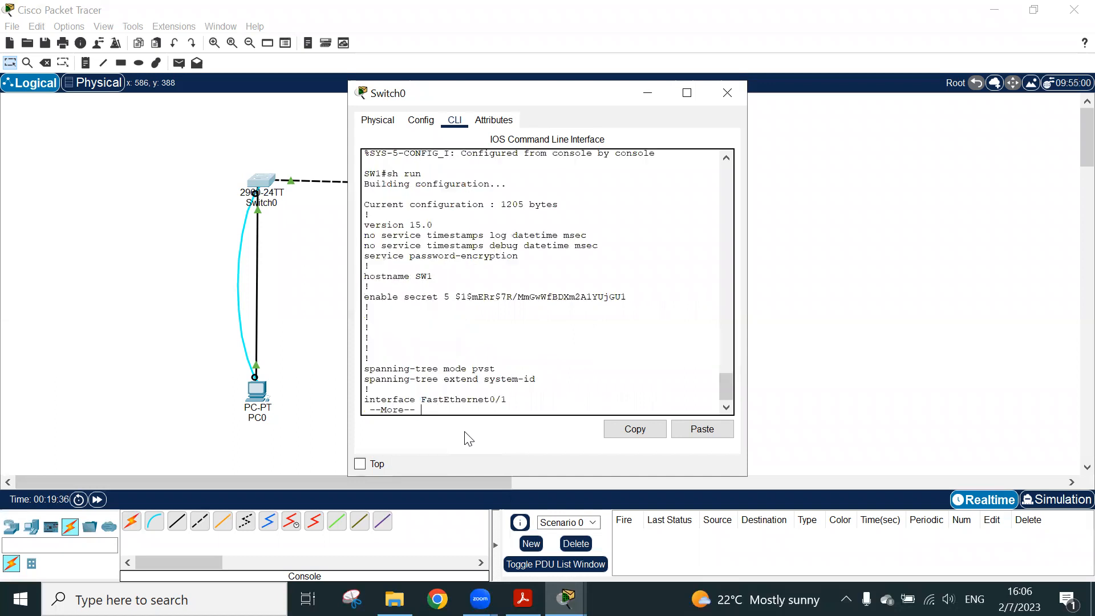
Page through the new running configuration and highlight the enable secret, console and VTY password lines to check their encryption
triple_click(473, 298)
key("Return")
key("Return")
key("Return")
key("Return")
key("Return")
key("Return")
key("Return")
key("Return")
key("Return")
key("Return")
key("Return")
key("Return")
key("Return")
key("Return")
key("Return")
key("Return")
key("Return")
key("Return")
key("Return")
key("Return")
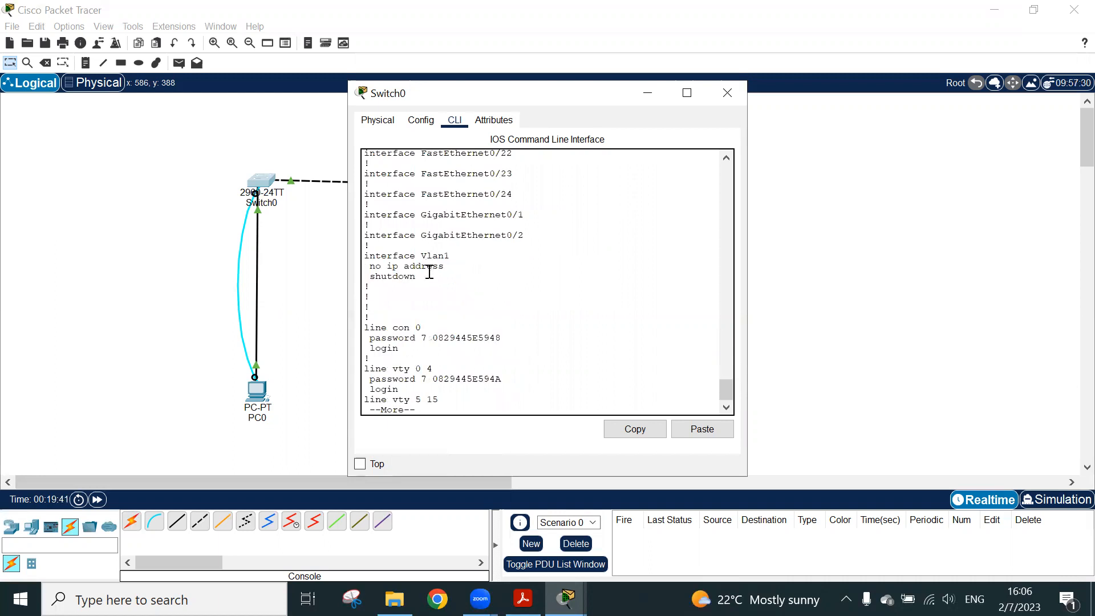
triple_click(464, 336)
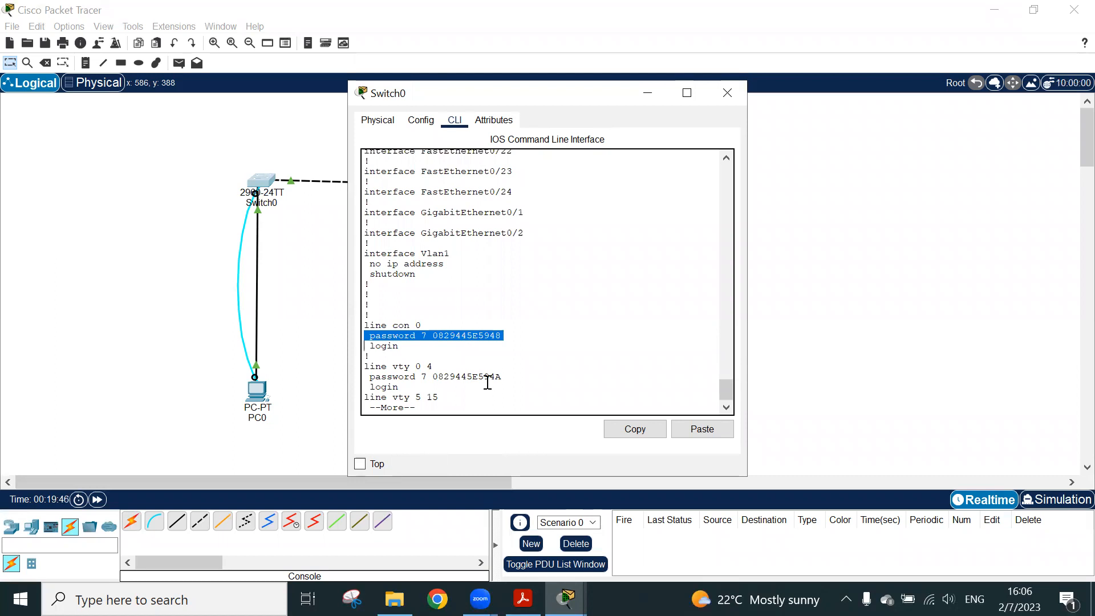
triple_click(487, 377)
key("space")
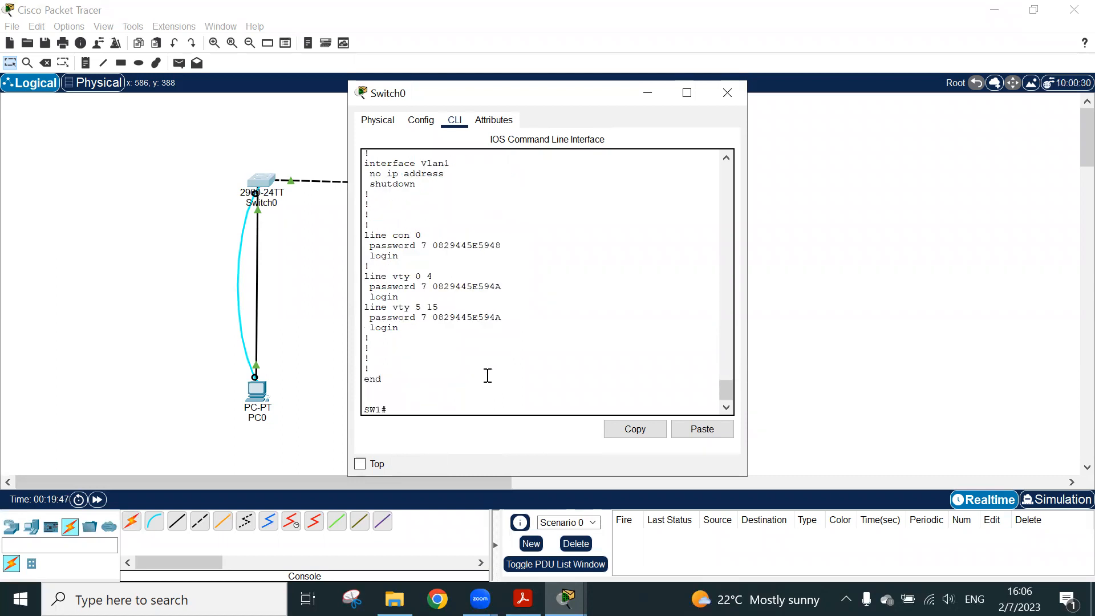
triple_click(459, 317)
left_click(435, 408)
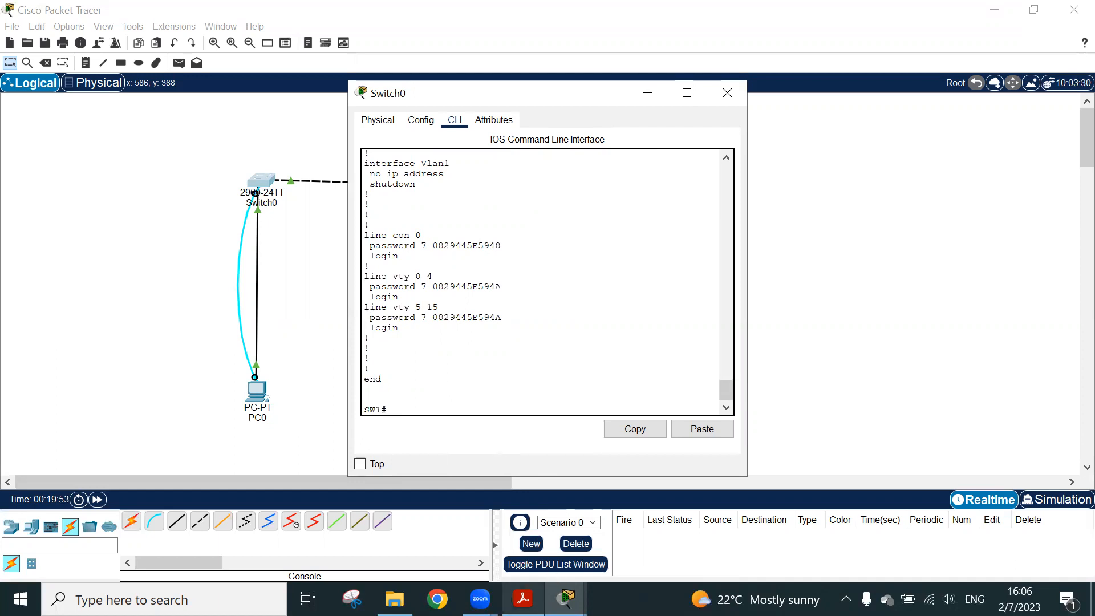
Switch to the PDF guide and read section 2.4.5 Banner Messages on the banner motd command, highlighting the passage on banners' legal role
left_click(523, 598)
scroll(625, 434, "down", 4)
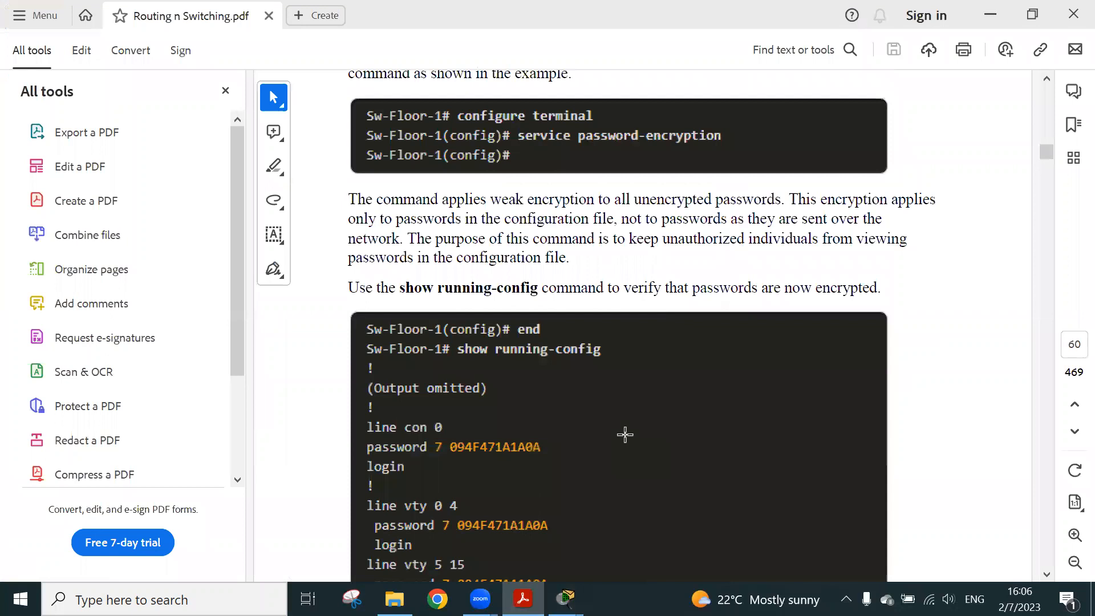
scroll(542, 384, "down", 6)
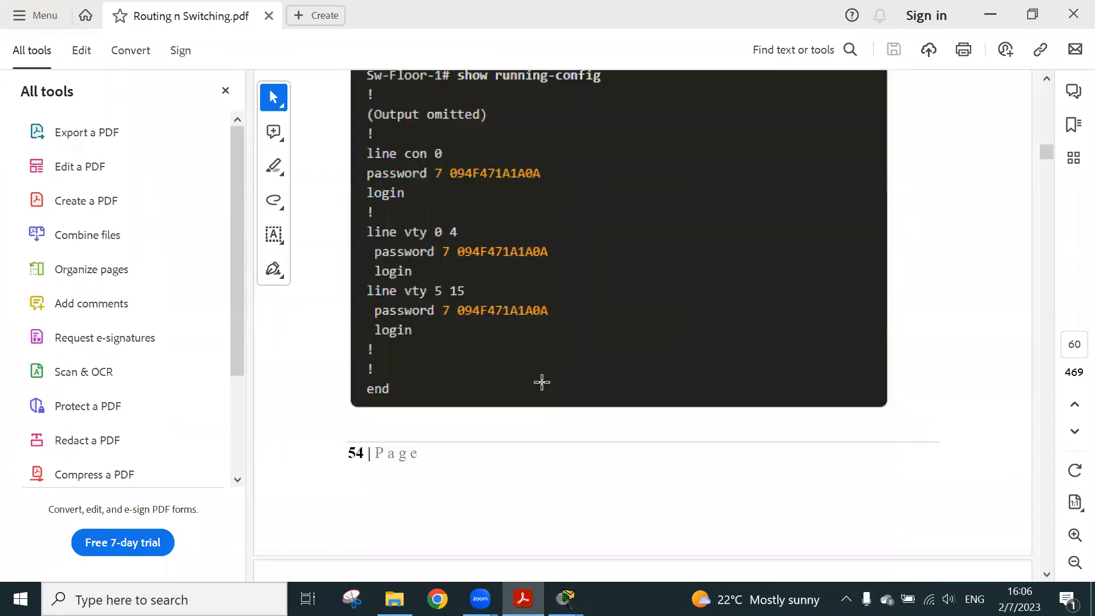
scroll(543, 388, "down", 4)
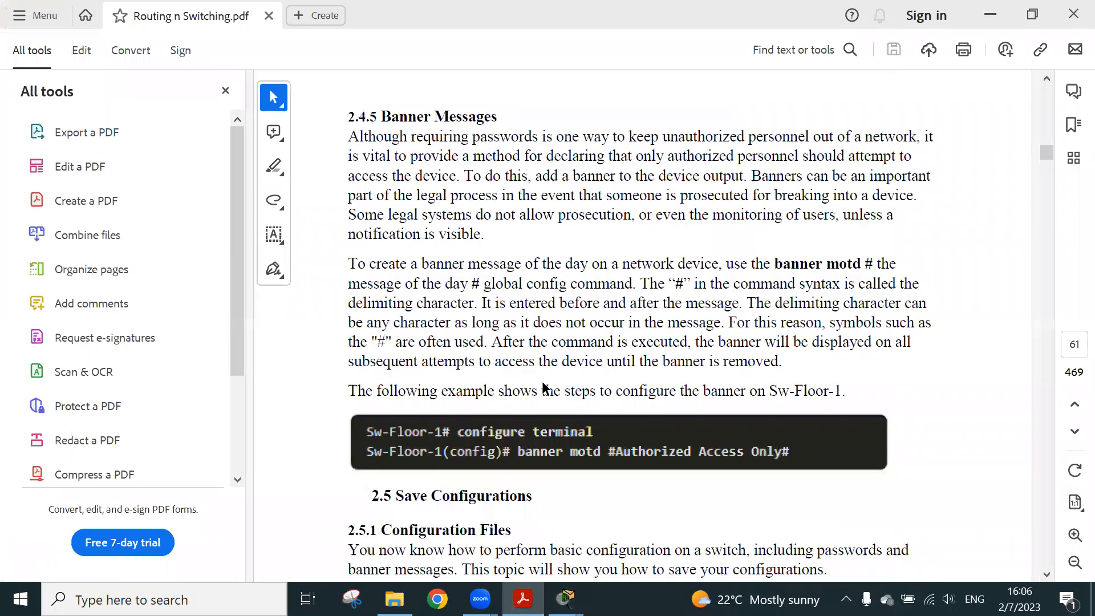
scroll(544, 389, "down", 3)
left_click(991, 14)
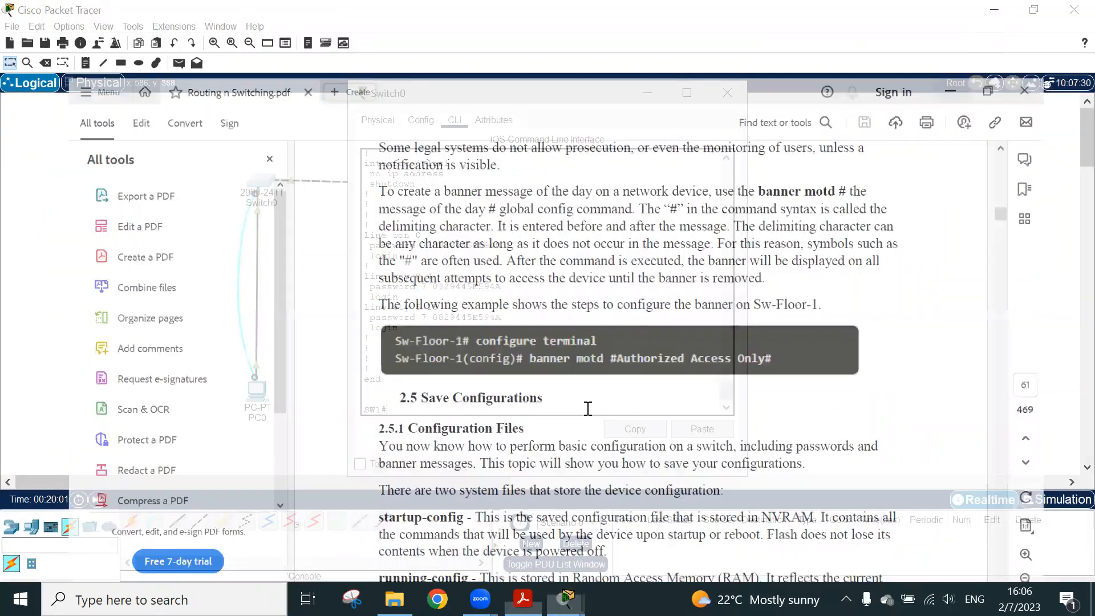
key("alt+Tab")
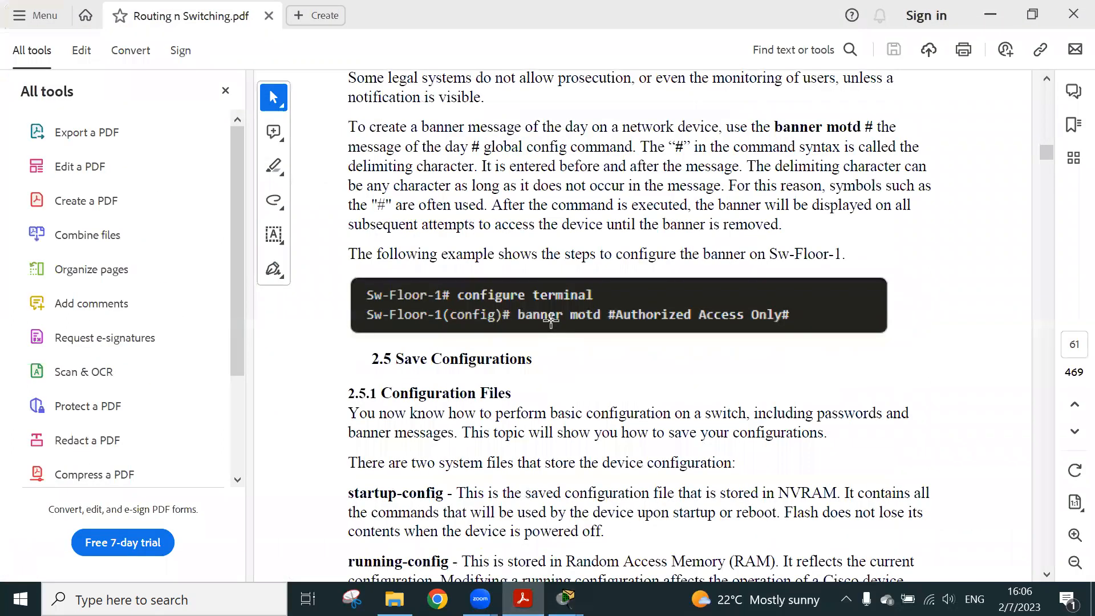
scroll(551, 319, "up", 3)
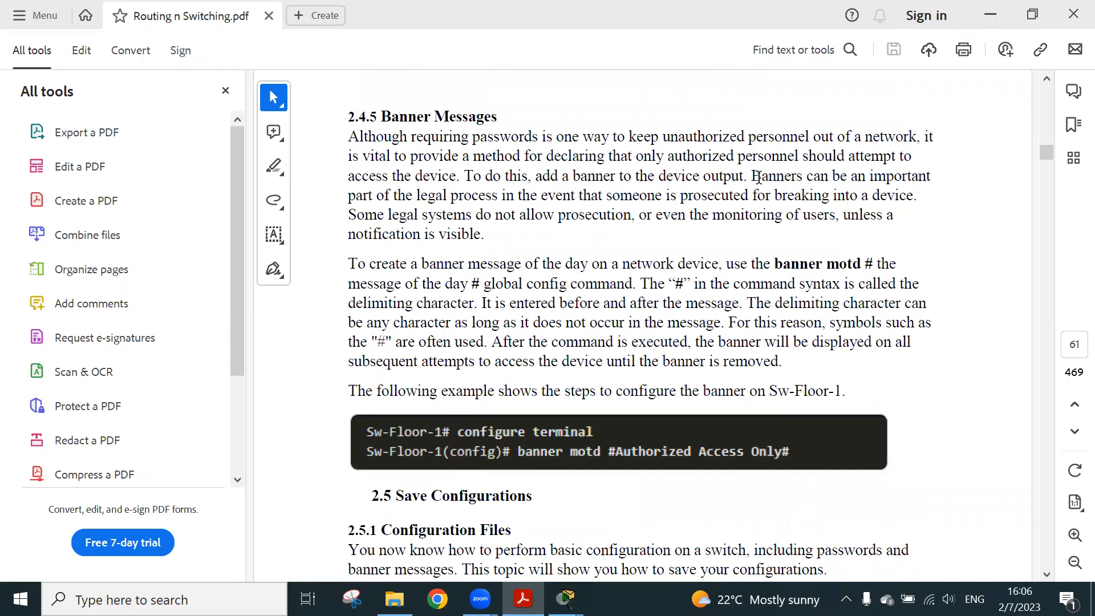
left_click_drag(752, 177, 882, 211)
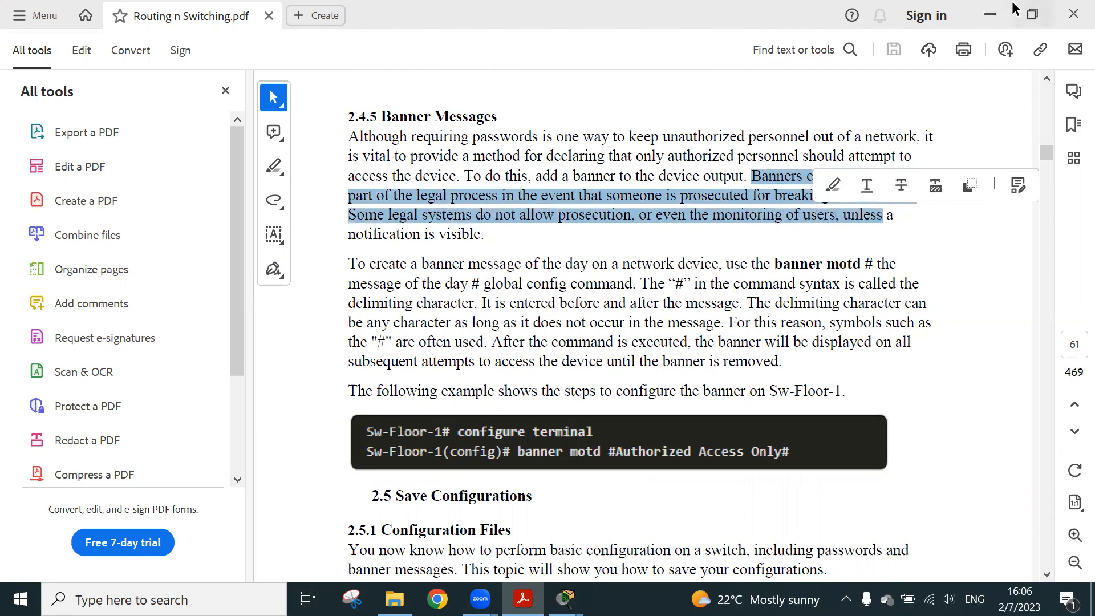
Switch back to Cisco Packet Tracer and enter global configuration mode in Switch0's CLI with conf t
left_click(991, 14)
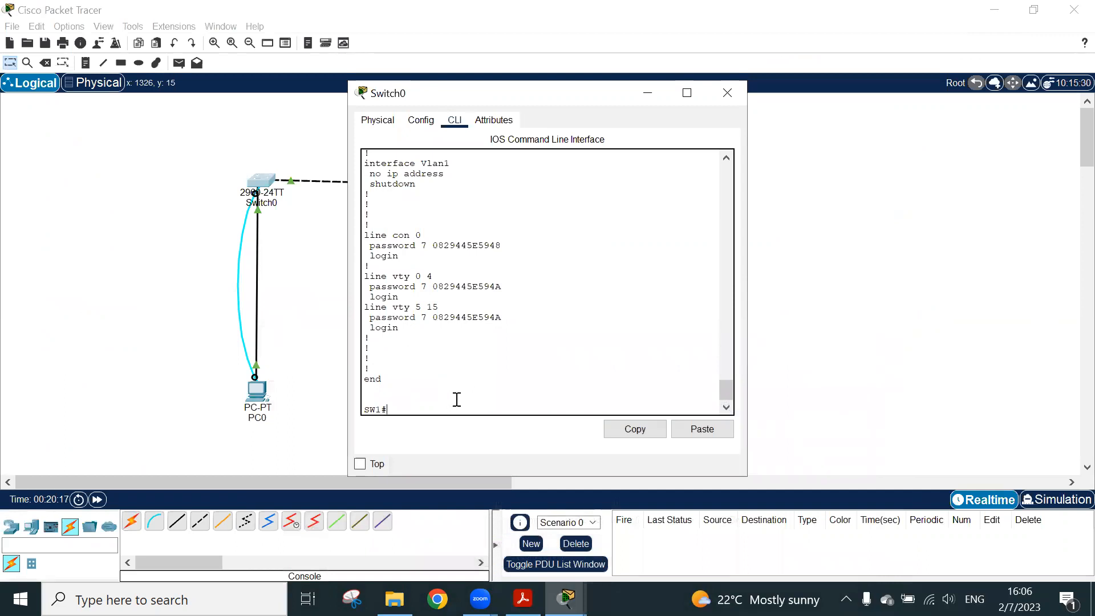
type("conf t")
key("Return")
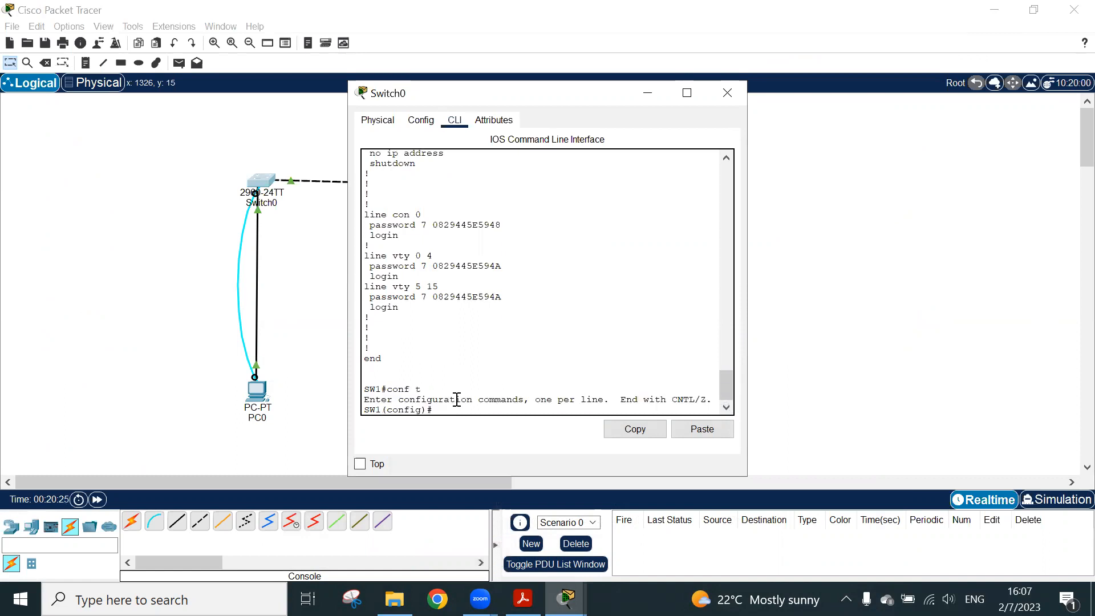
Set the message-of-the-day banner with banner motd #NO TRESSPASSING# and return to privileged EXEC mode
type("banner")
key("Tab")
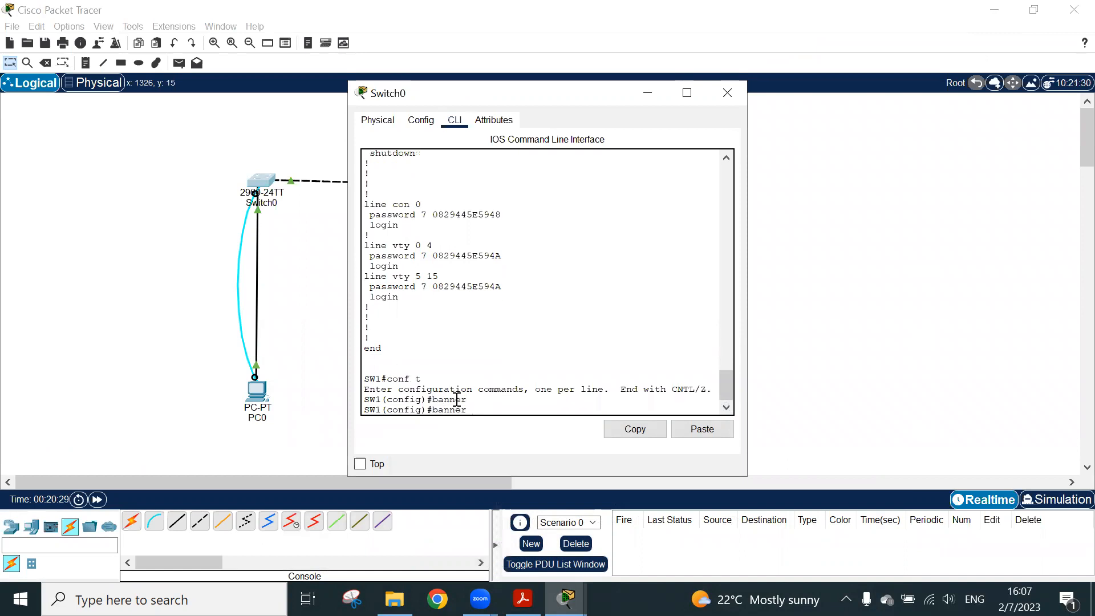
type("motd")
key("Tab")
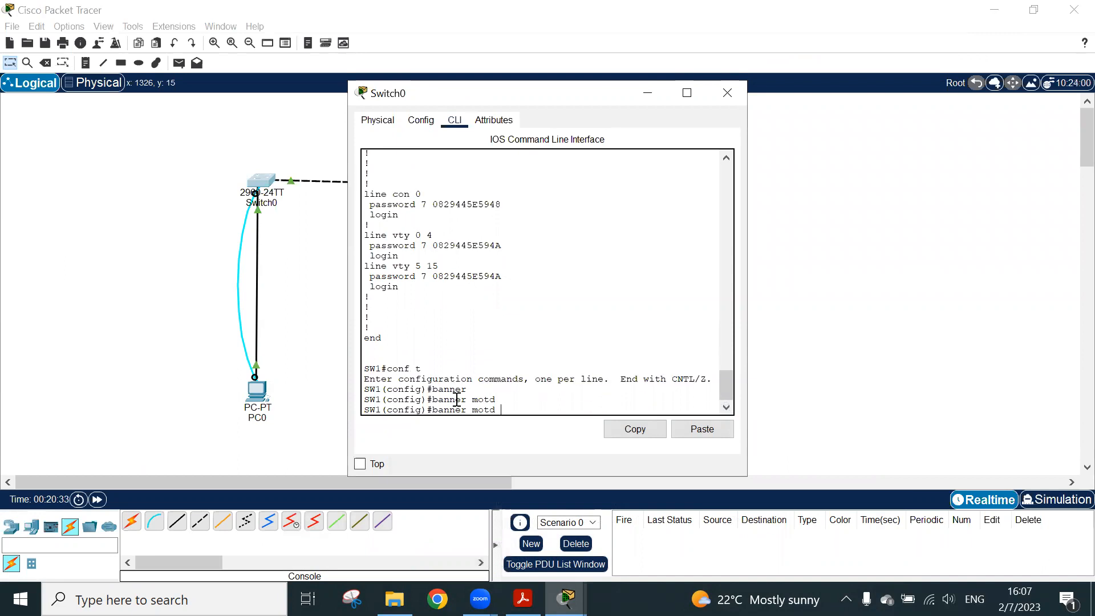
type("##NO TESS")
key("BackSpace")
key("BackSpace")
key("BackSpace")
type("RESSPASSING")
key("Return")
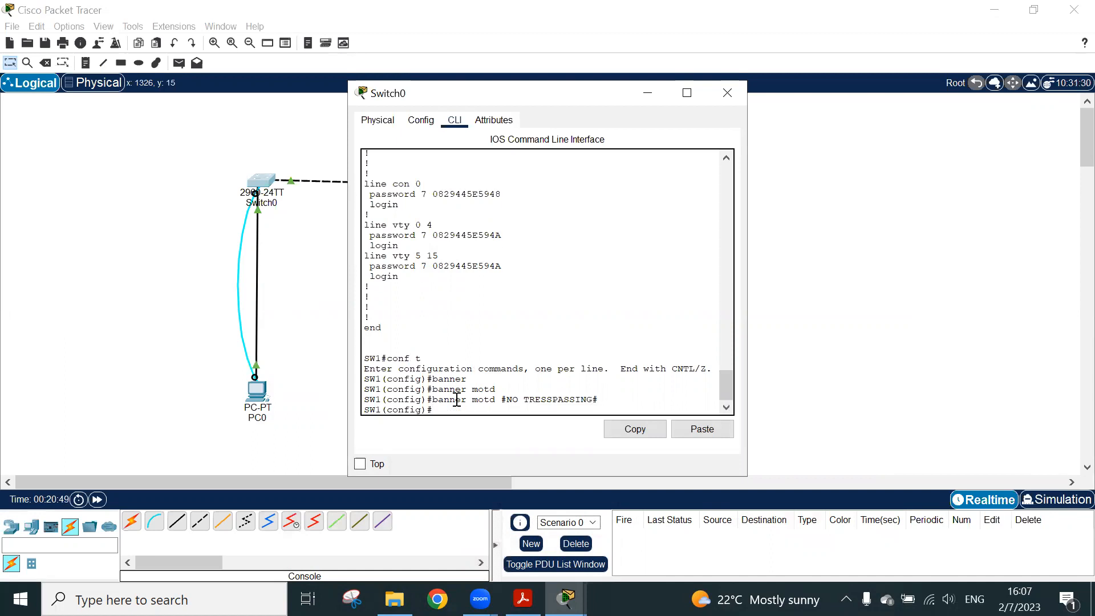
key("ctrl+z")
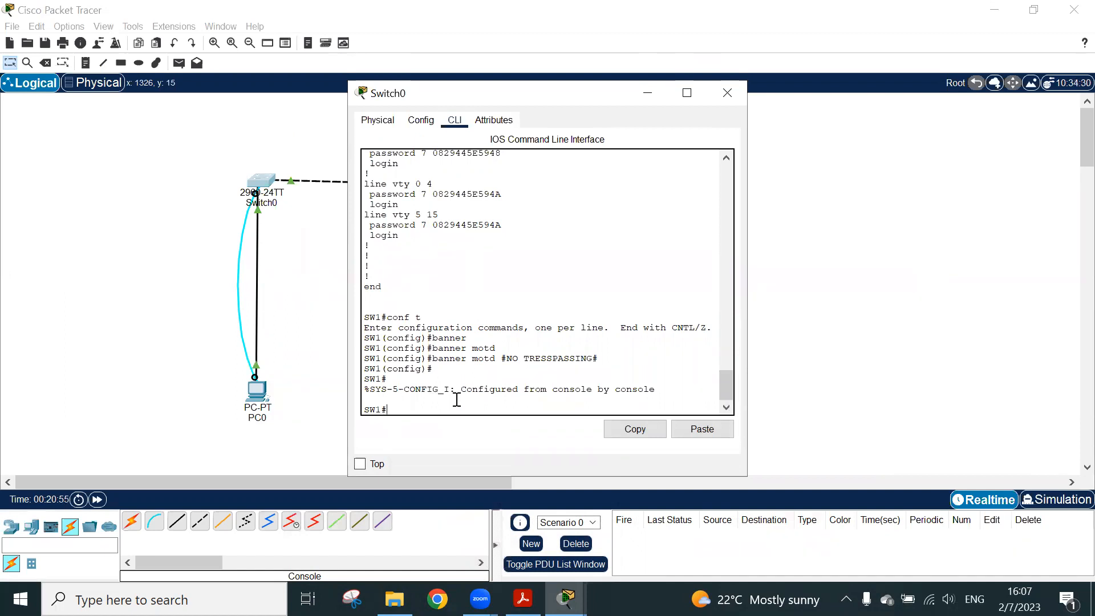
Exit the switch's console session and reopen it to check the NO TRESSPASSING banner, highlighting its text
type("exit")
key("Return")
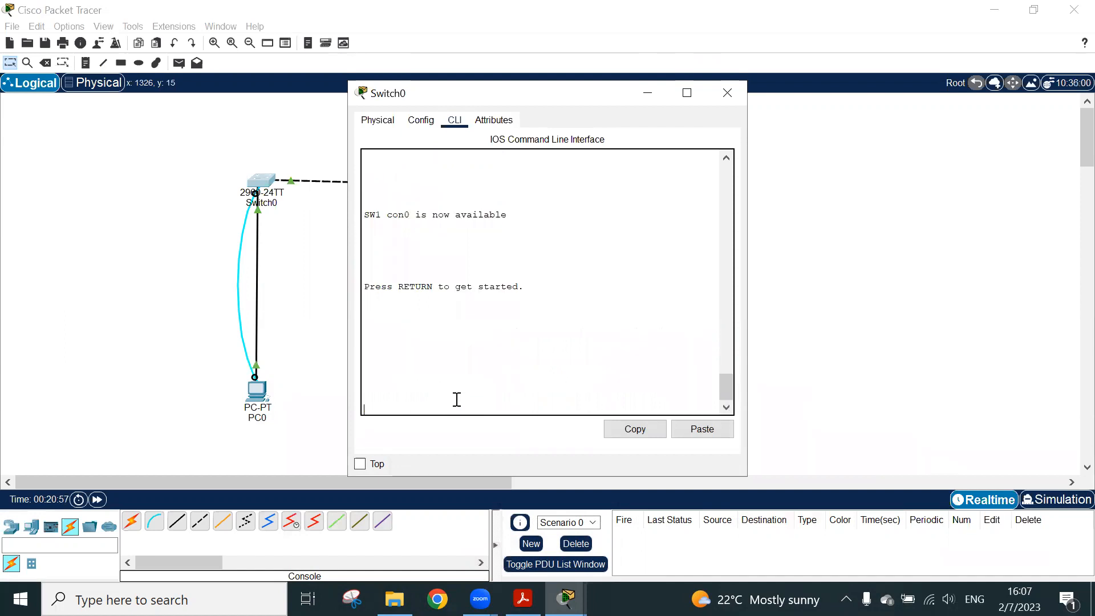
key("Return")
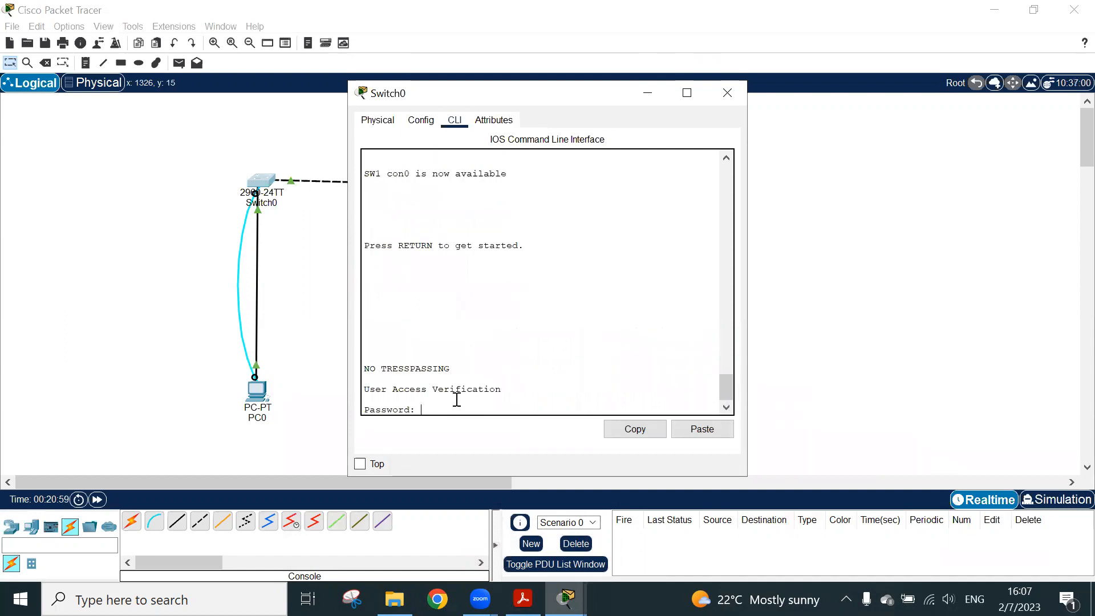
triple_click(443, 368)
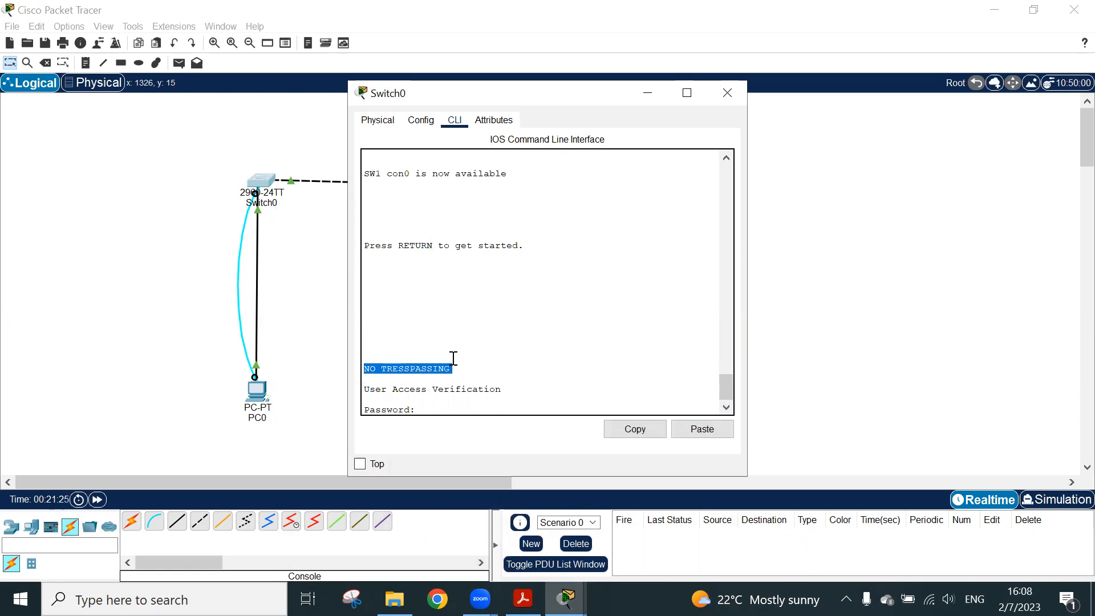
Log back in to SW1 with the console password, enter privileged EXEC mode with the enable password, and start global configuration with conf t
left_click(511, 398)
key("Return")
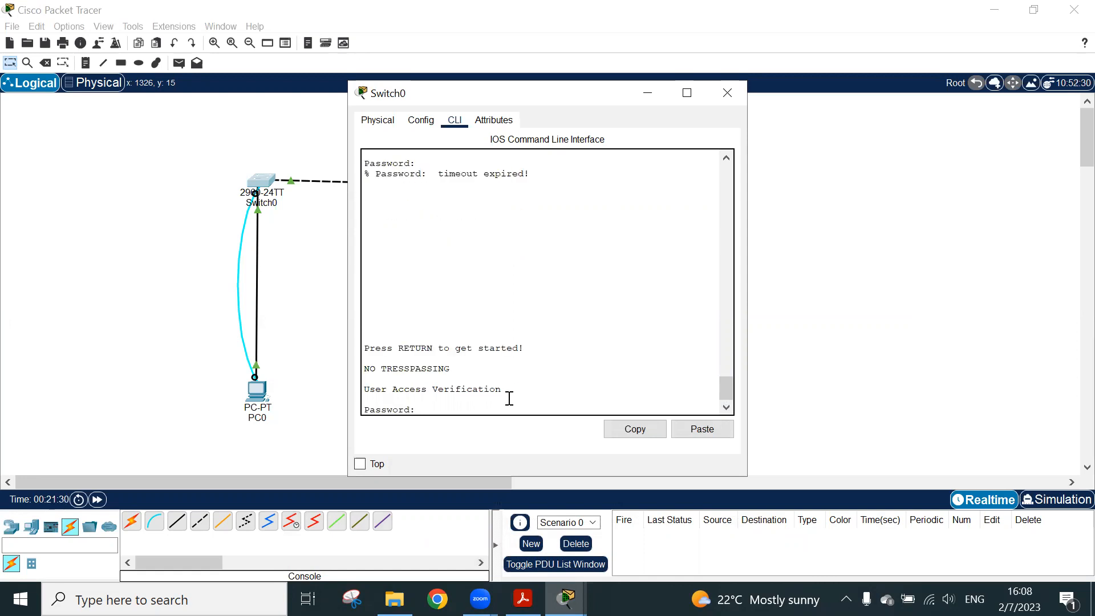
key("Return")
type("e")
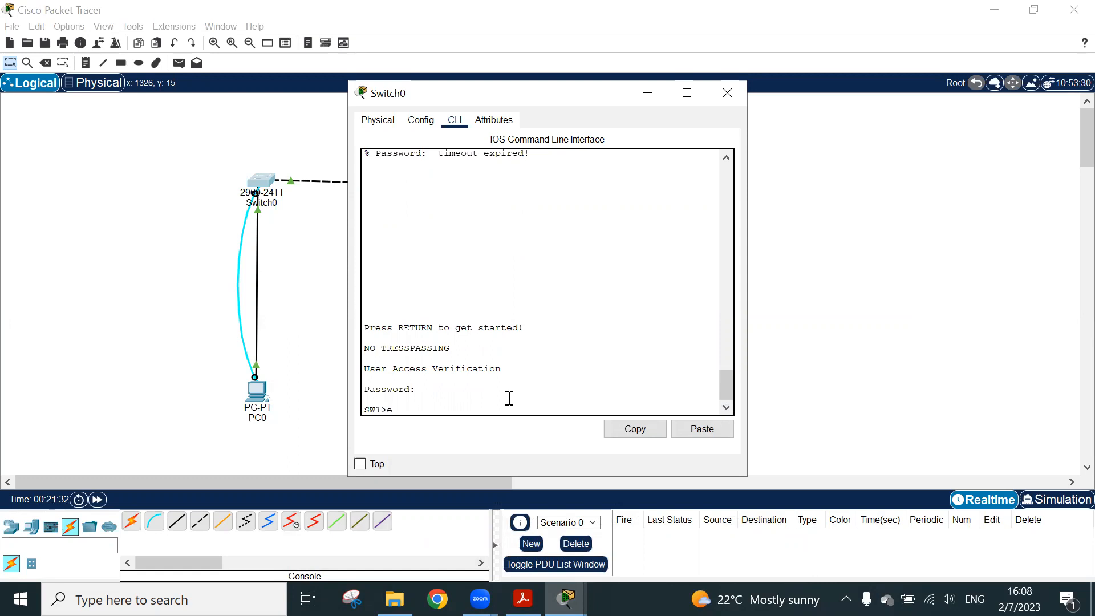
type("n")
key("Return")
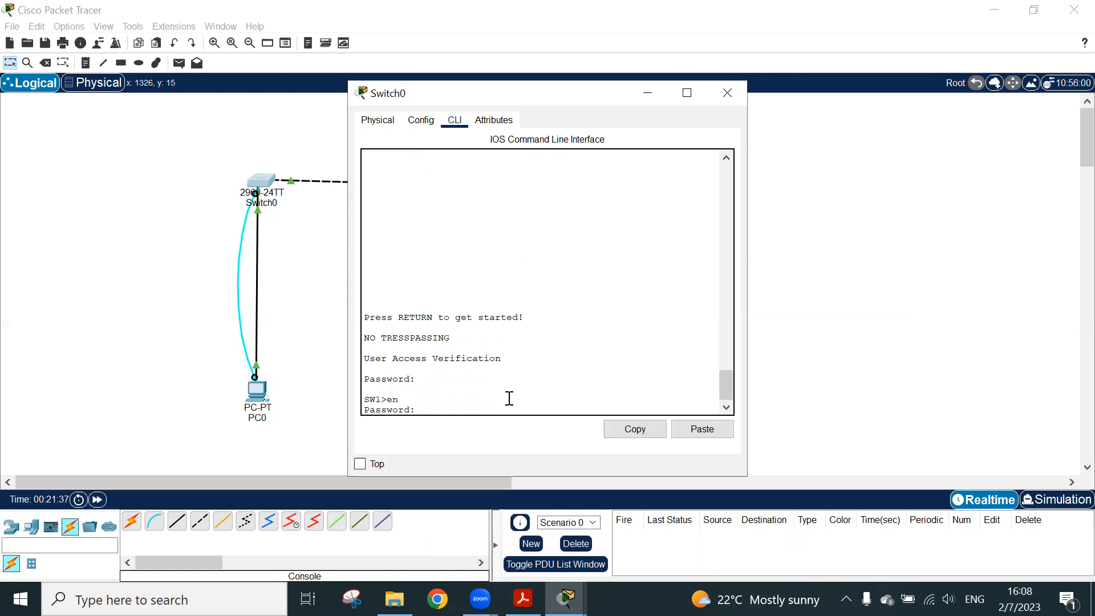
key("Return")
type("conf t")
key("Return")
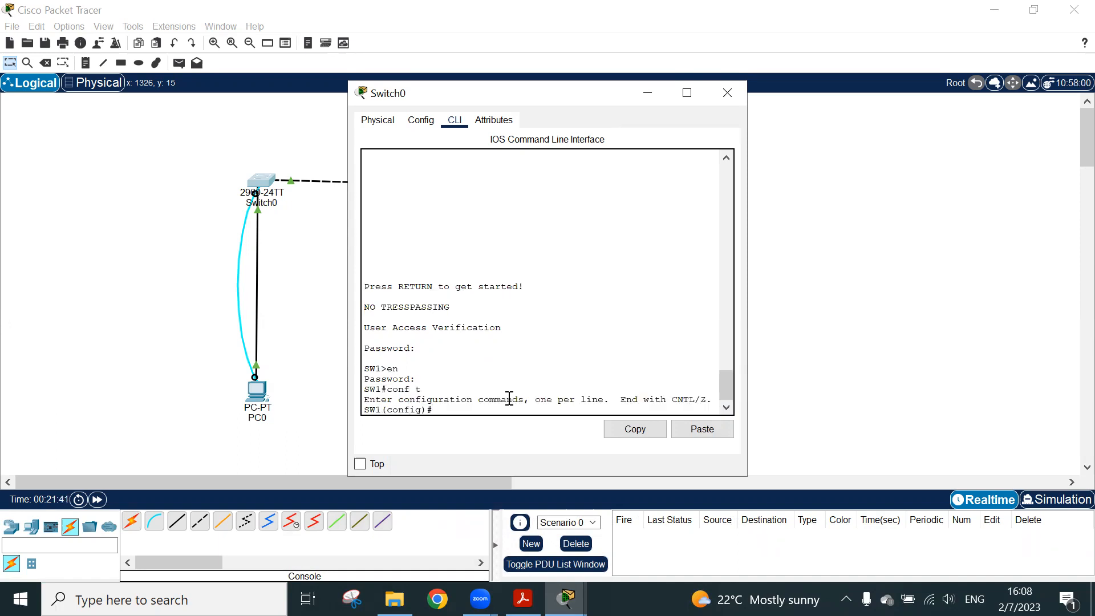
Switch to the PDF guide to view section 2.5 Save Configurations and its show running-config example, and return to Cisco Packet Tracer
left_click(523, 599)
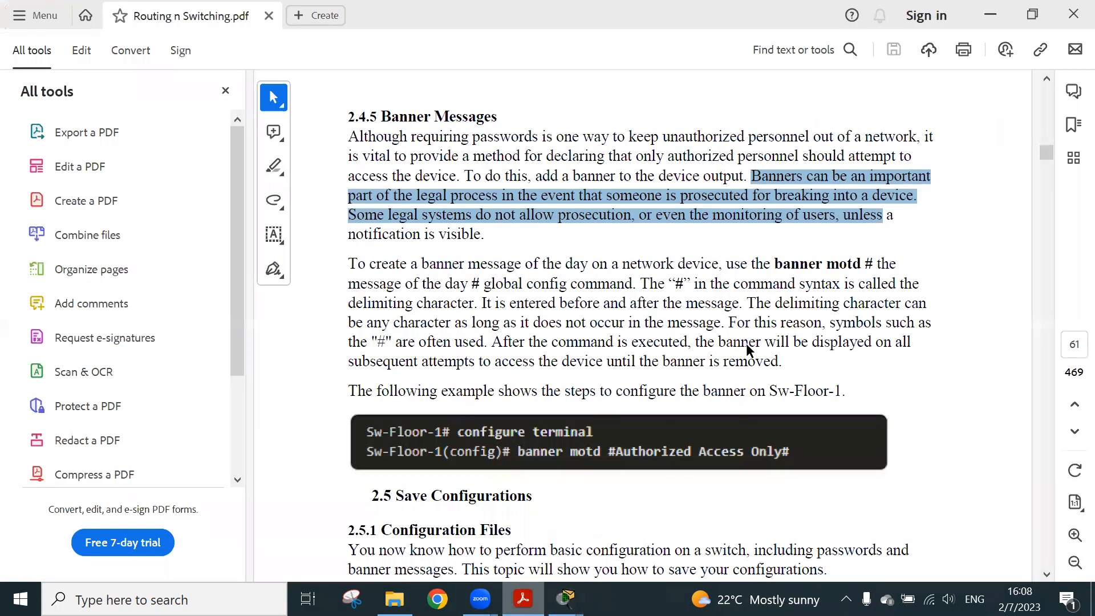
scroll(746, 343, "down", 5)
scroll(746, 349, "down", 5)
scroll(747, 345, "down", 8)
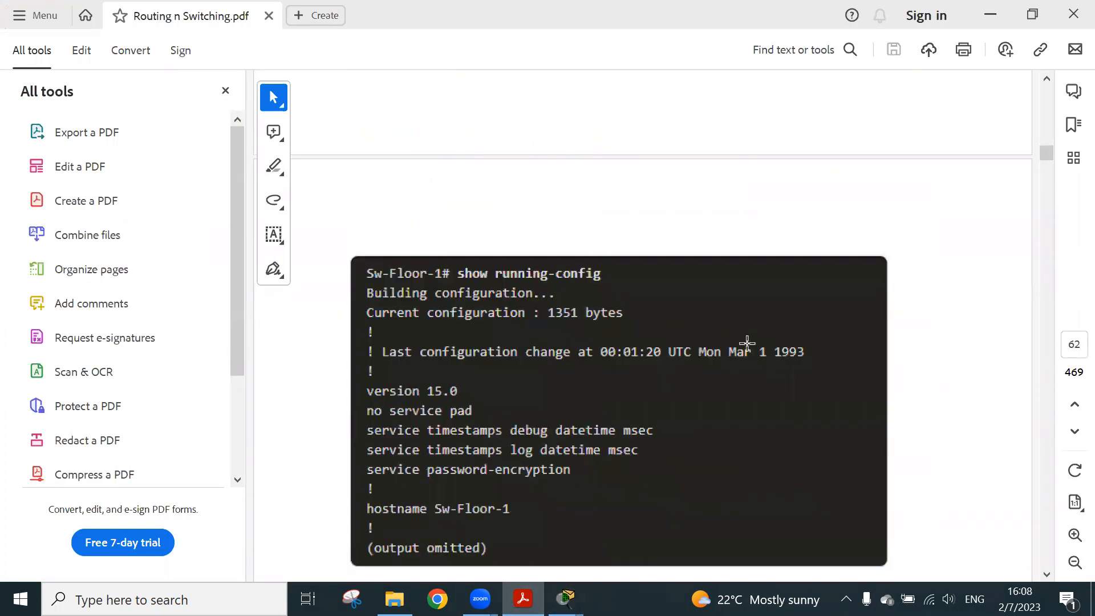
left_click(991, 15)
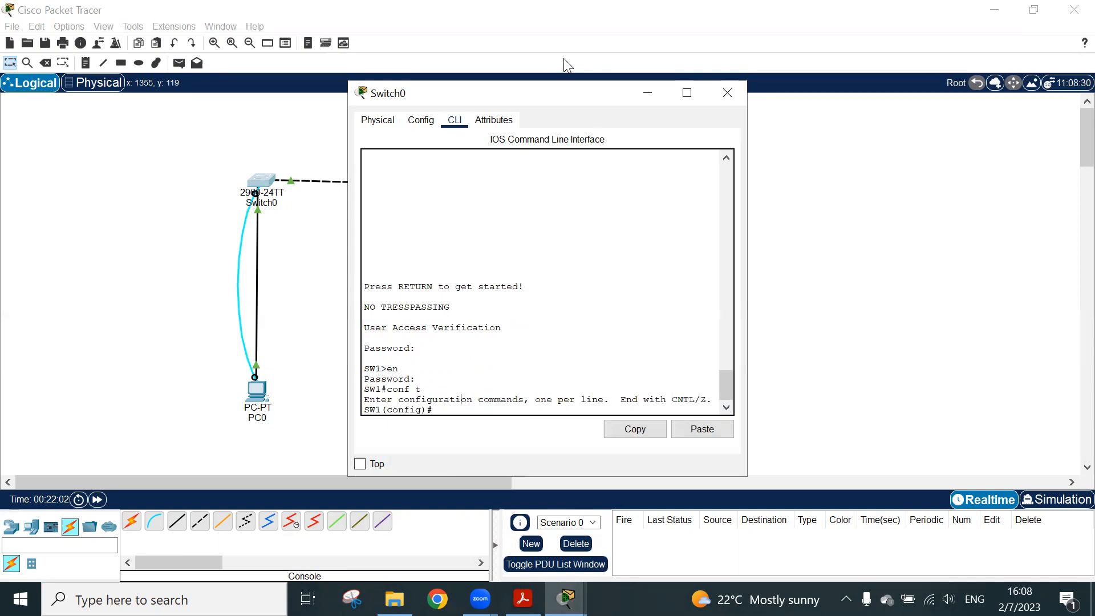
left_click(969, 9)
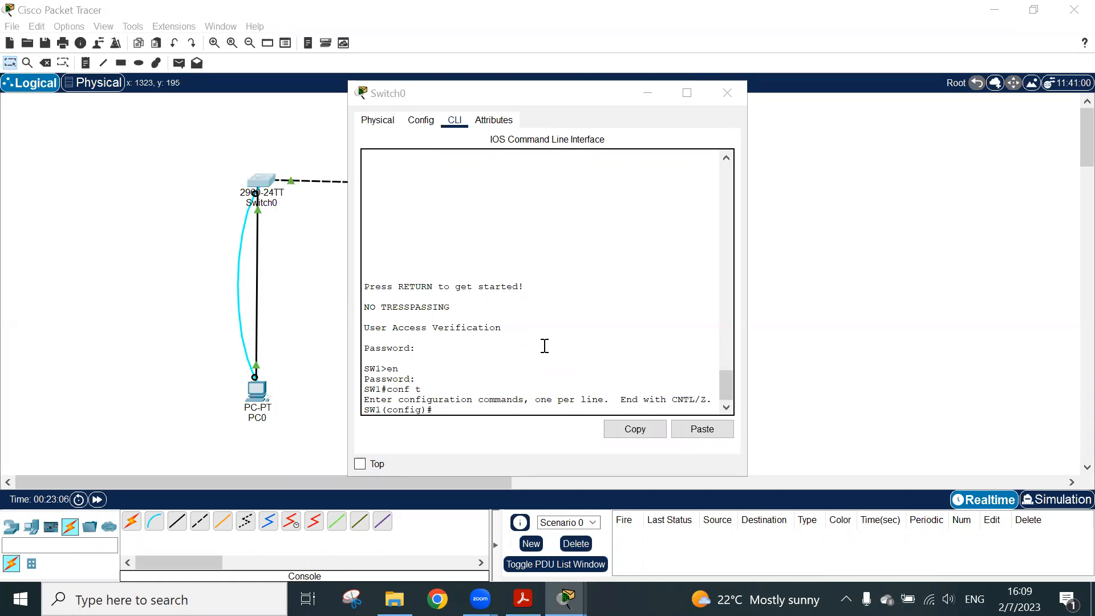
Return SW1 to privileged EXEC mode and save its settings with copy running-config startup-config, accepting the default destination filename
left_click_drag(494, 402, 491, 409)
left_click(479, 411)
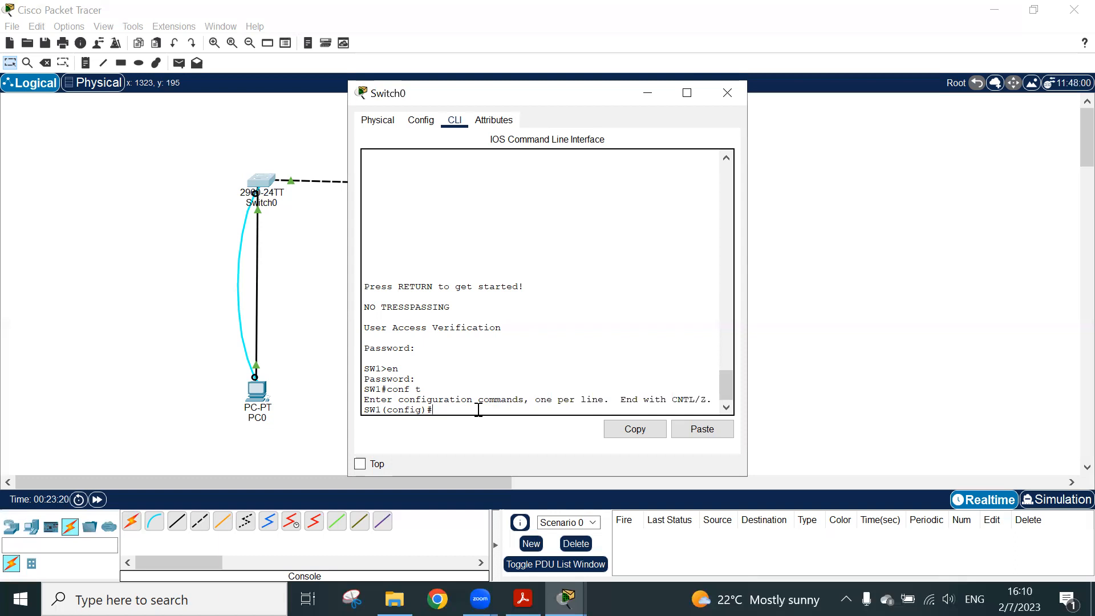
key("ctrl+z")
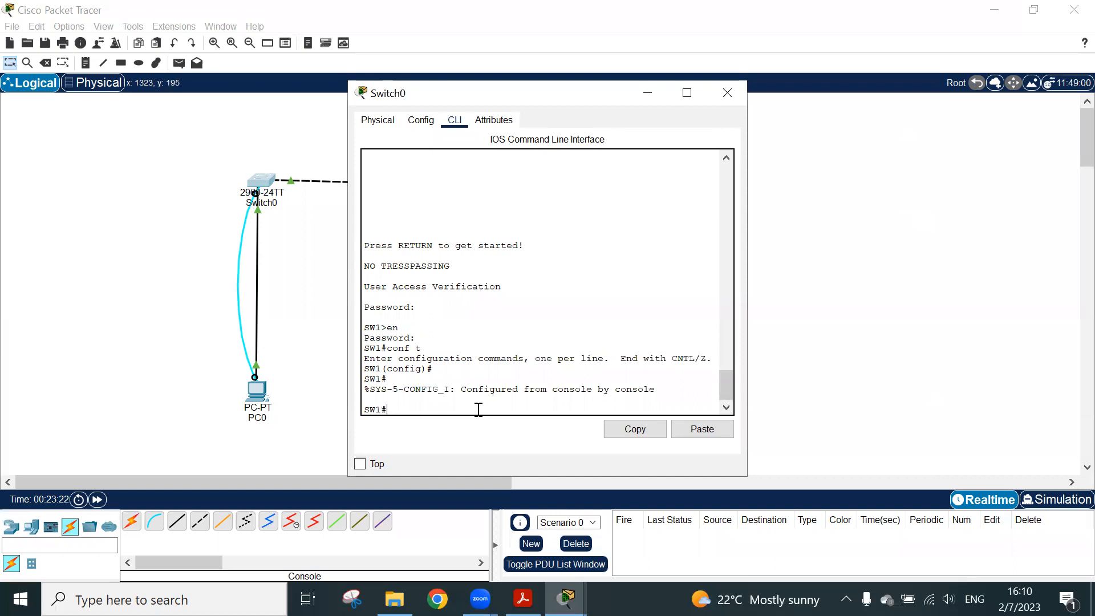
type("copy")
key("Tab")
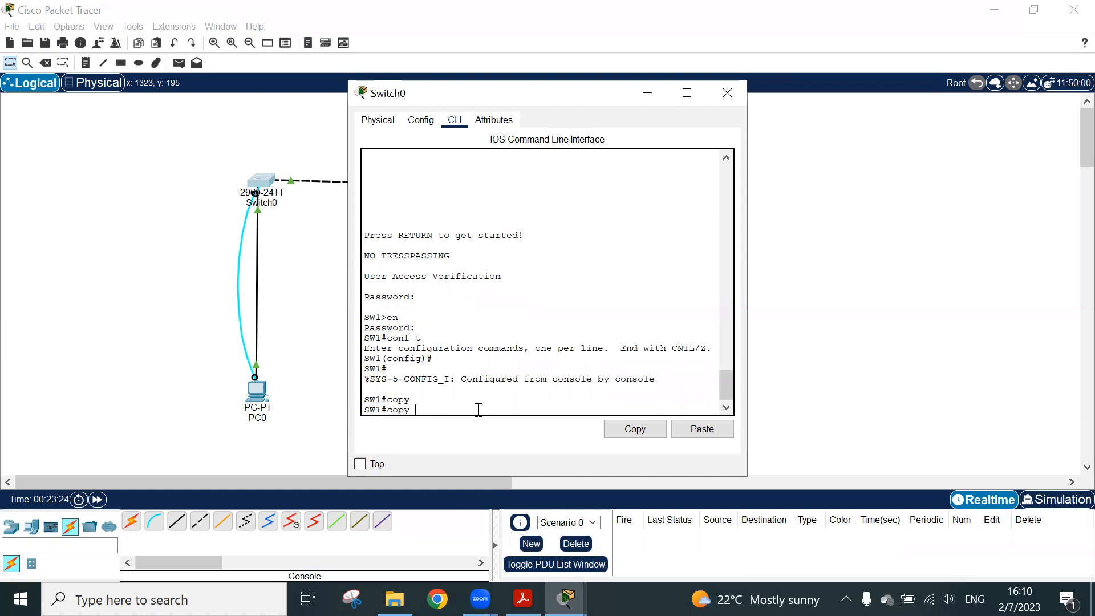
type("r")
key("Tab")
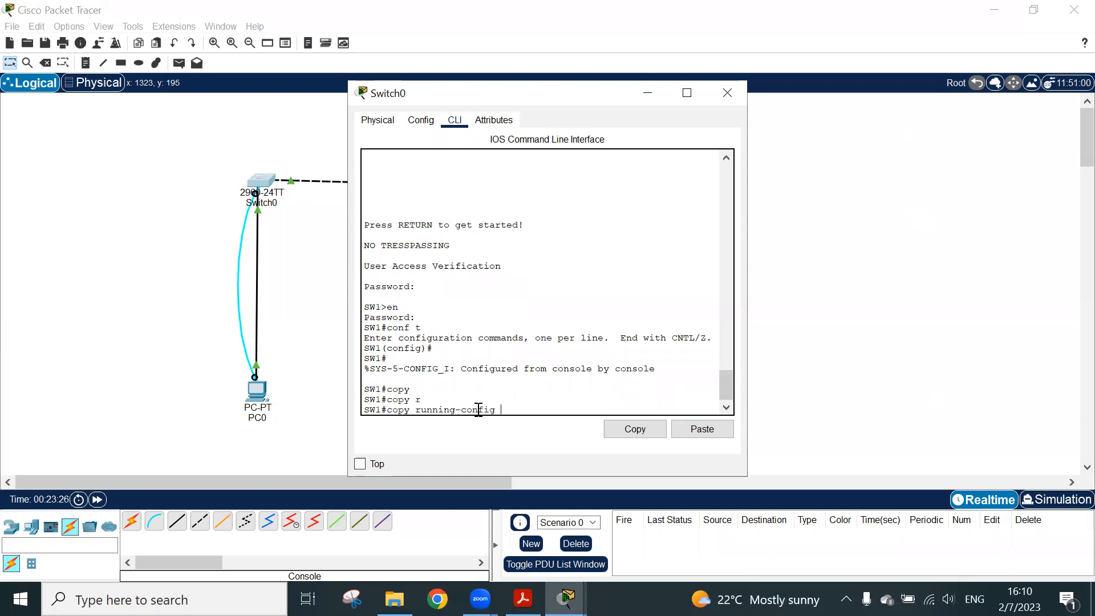
key("BackSpace")
type("st")
key("Tab")
key("Return")
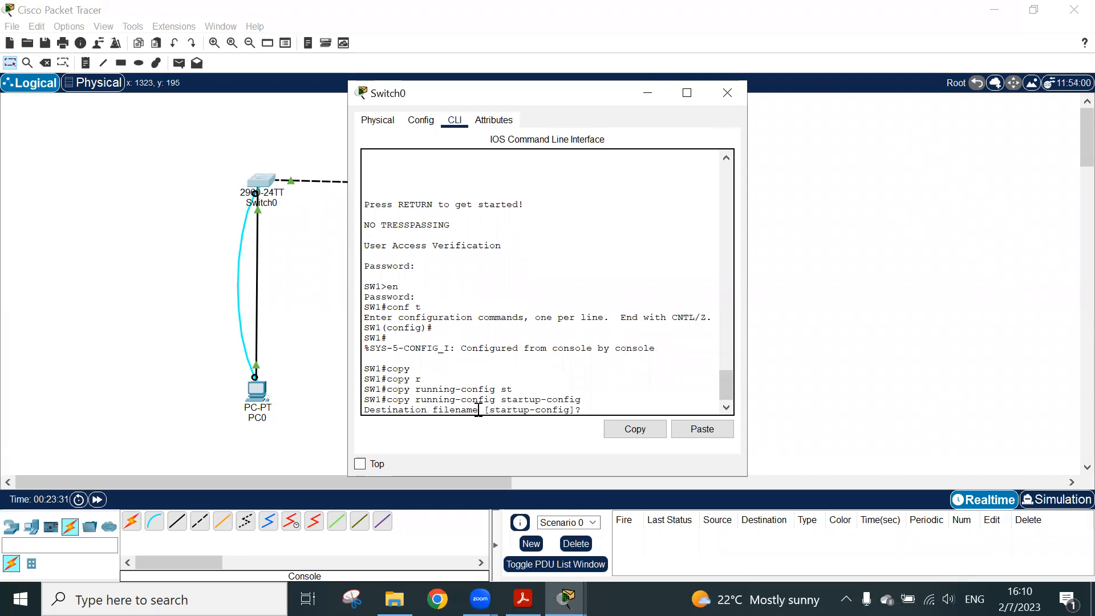
key("Return")
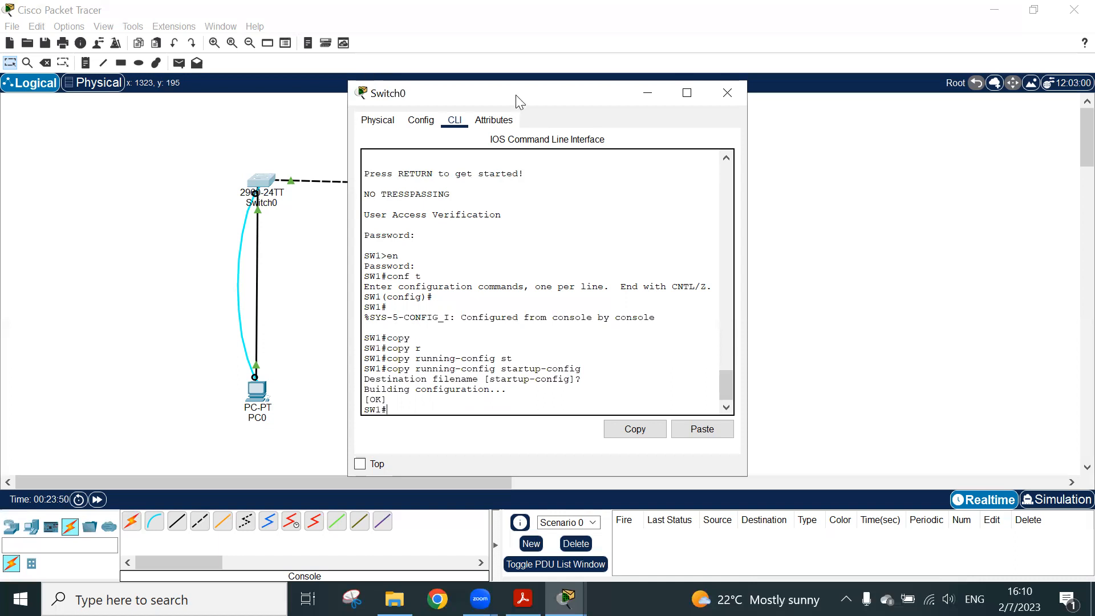
Move Switch0's window clear of the topology and open PC0's desktop applications beside the network diagram
left_click_drag(518, 101, 853, 132)
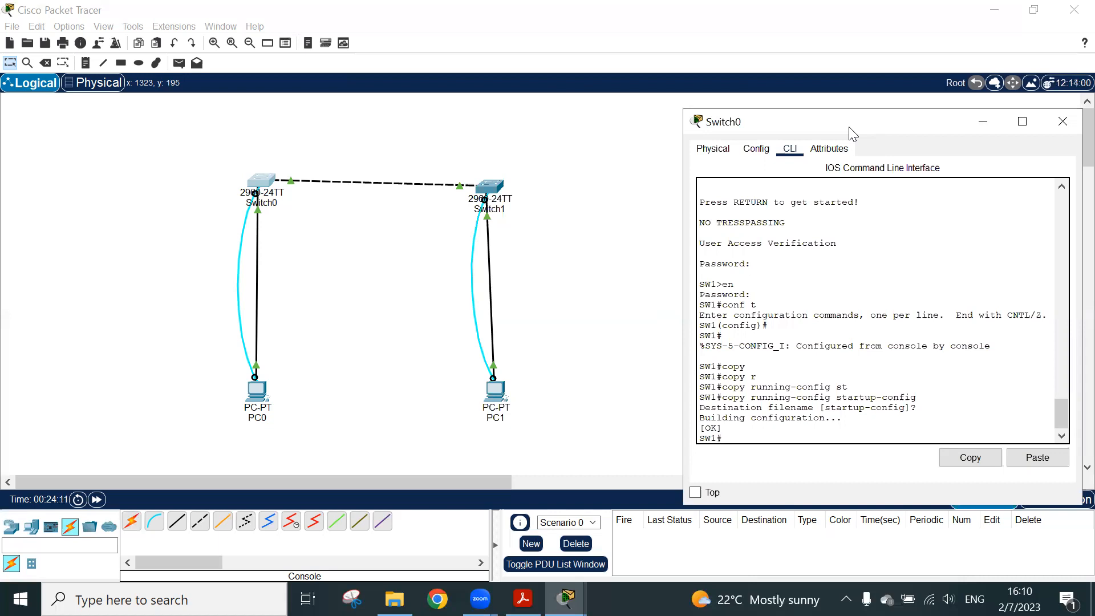
left_click(257, 399)
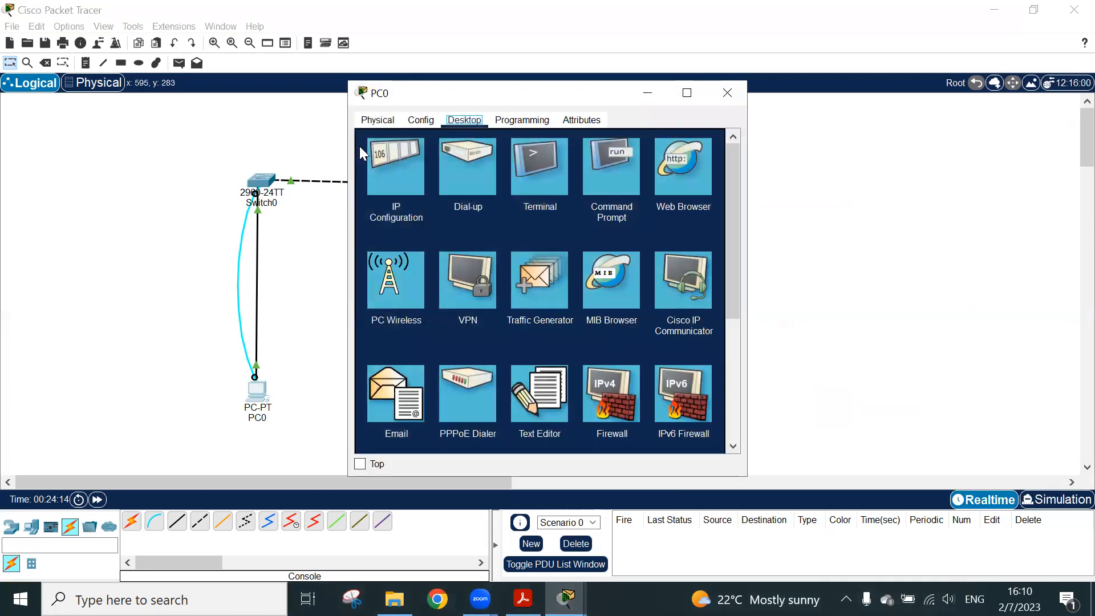
left_click_drag(414, 97, 613, 117)
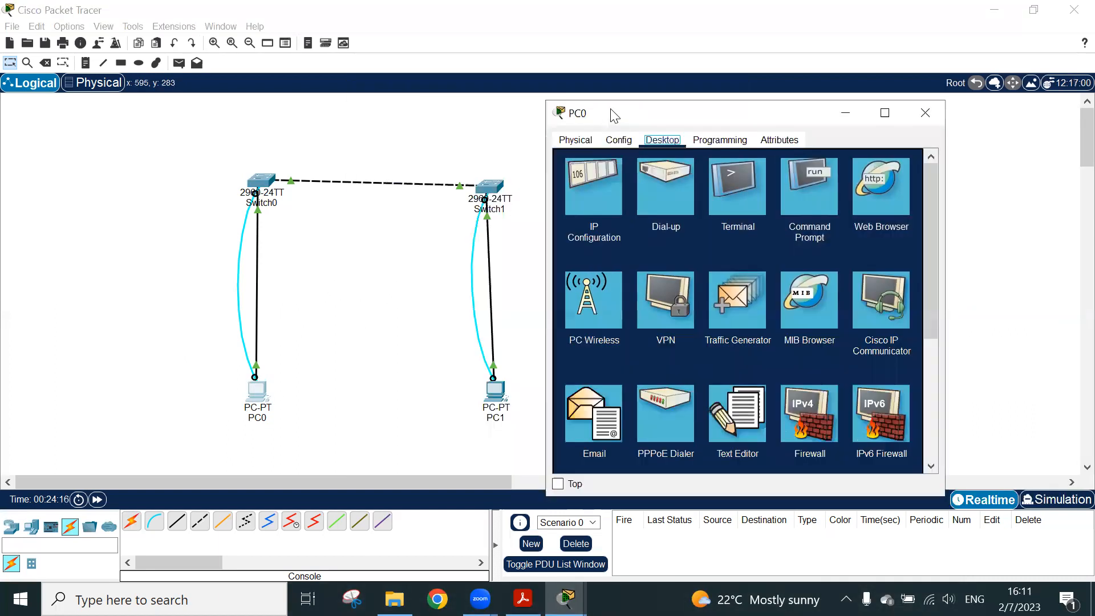
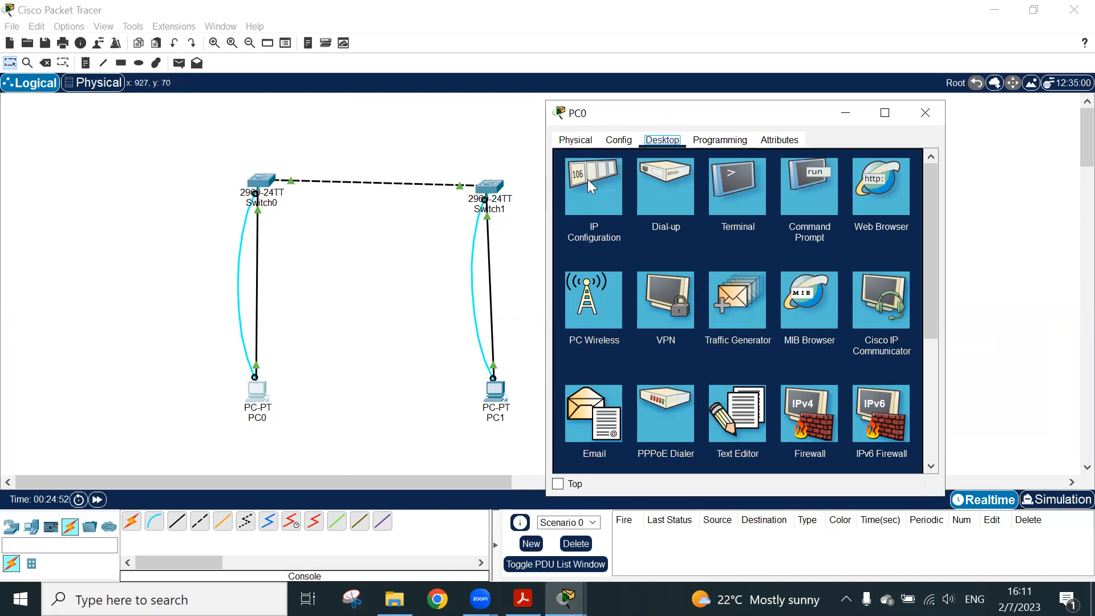
Open PC0's IP Configuration and bring up the 2.7.6-packet-tracer---implement-basic-connectivity PDF from the done folder
left_click_drag(638, 116, 657, 75)
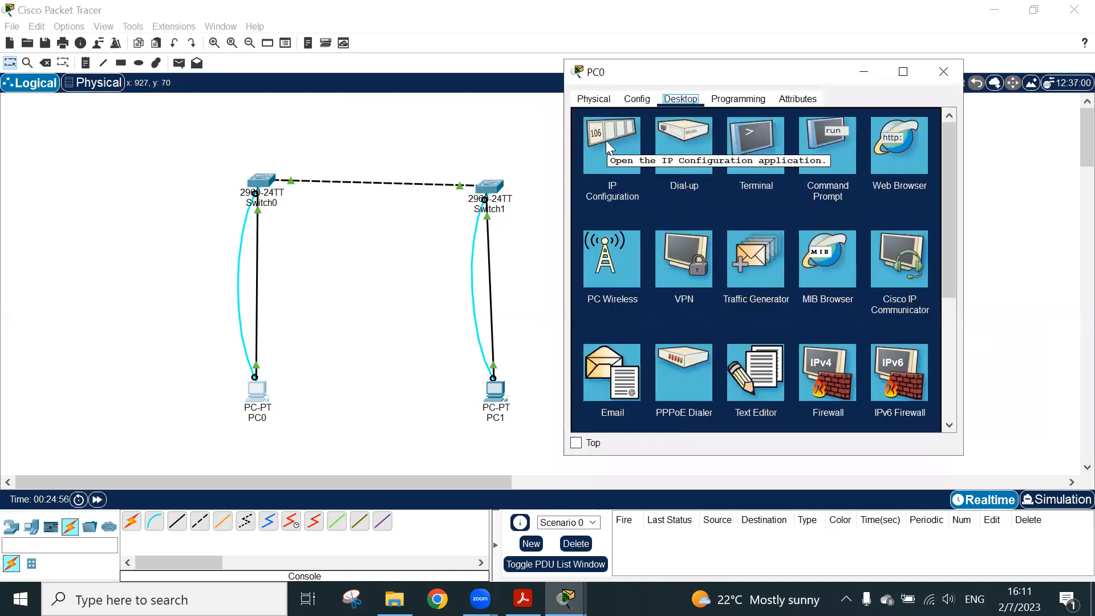
left_click(606, 140)
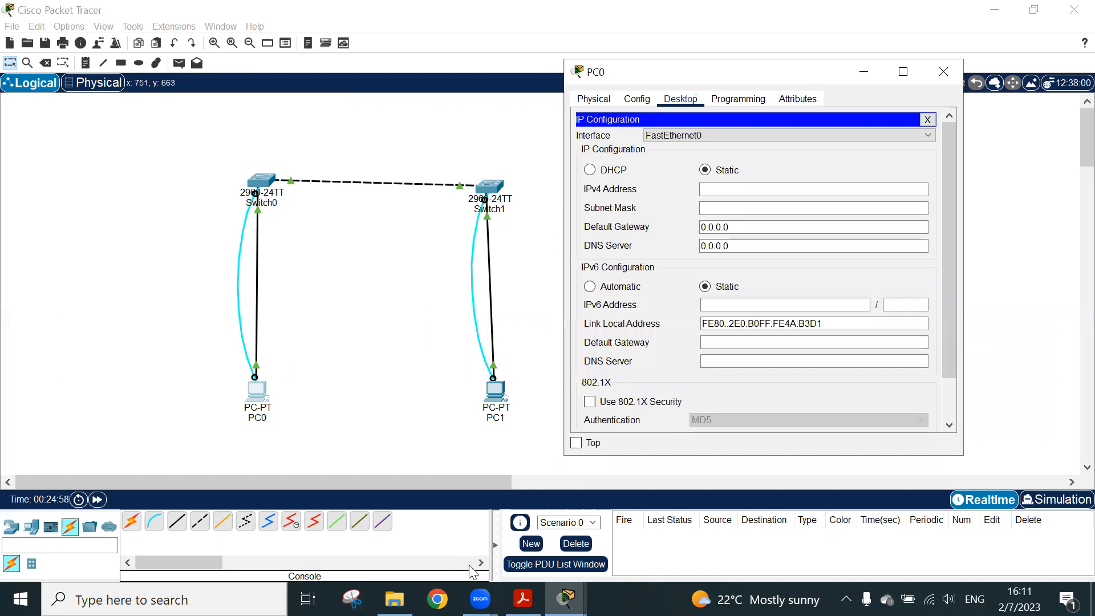
left_click(394, 598)
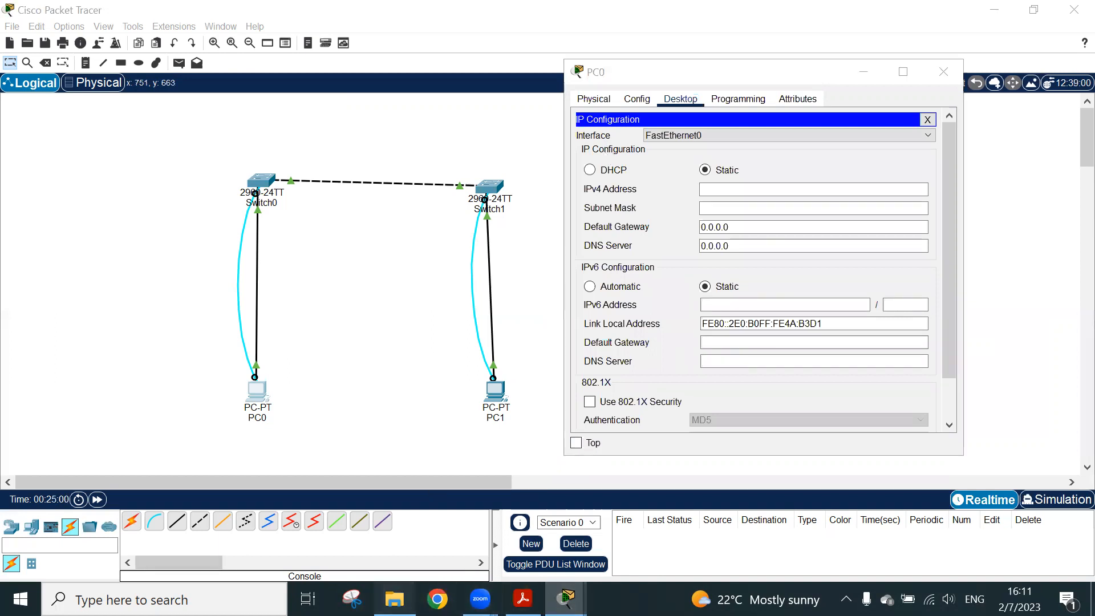
left_click(541, 439)
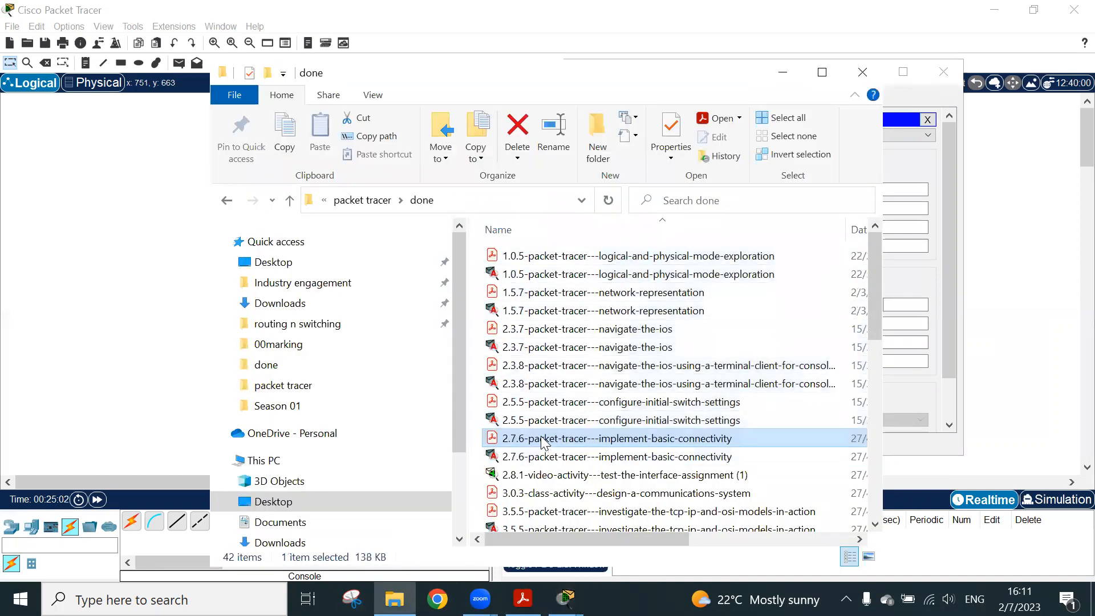
double_click(540, 438)
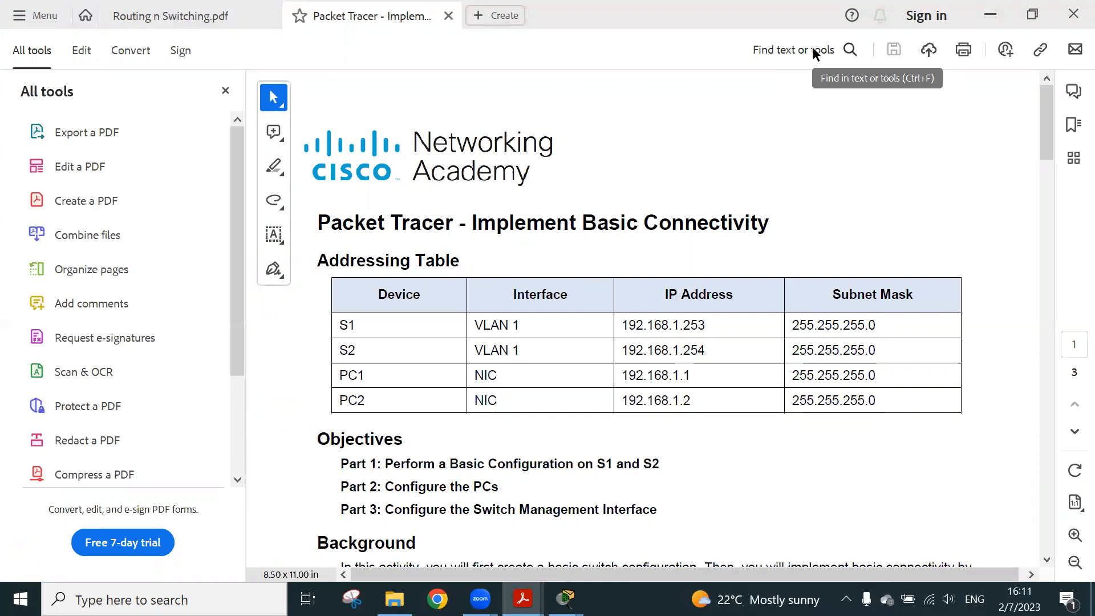
Copy PC1's IP address 192.168.1.1 from the PDF's addressing table and return to PC0's IPv4 Address field in Cisco Packet Tracer
left_click_drag(617, 375, 674, 380)
right_click(674, 379)
left_click(698, 391)
left_click(990, 15)
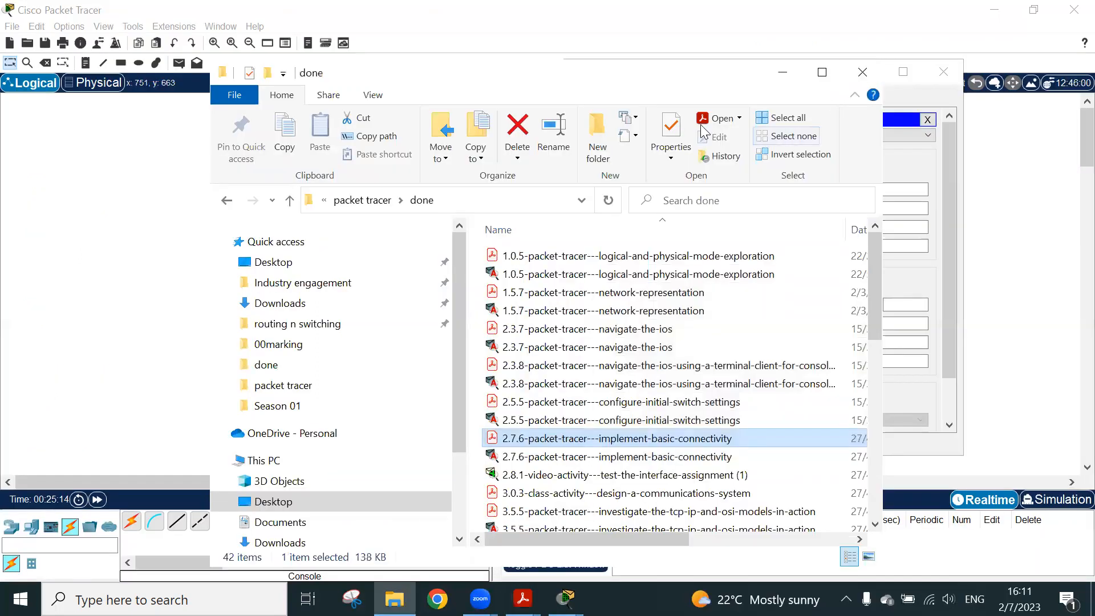
left_click(783, 77)
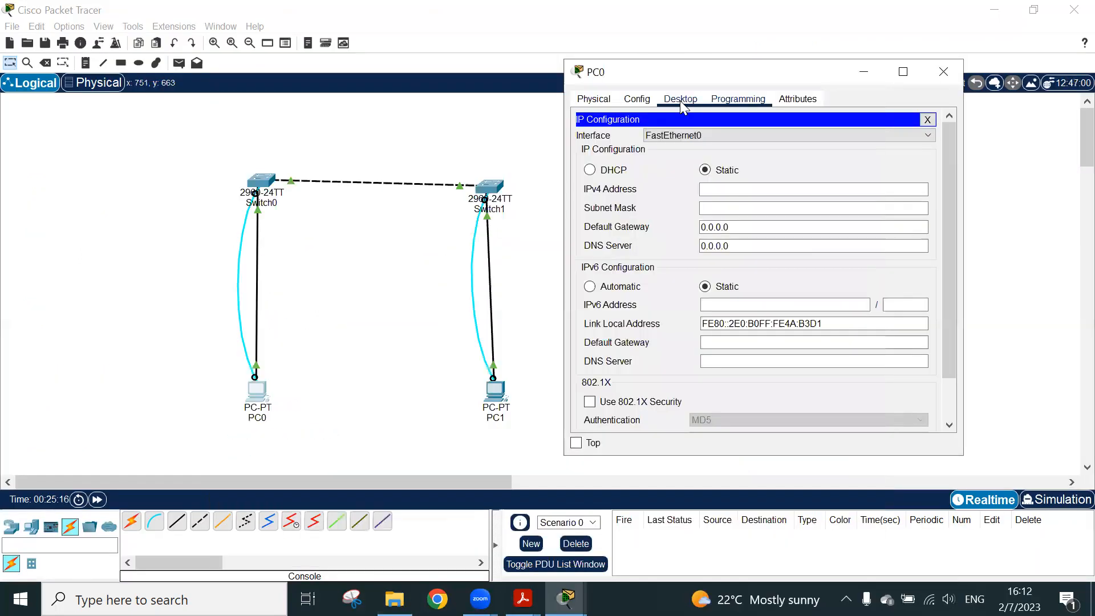
left_click(730, 188)
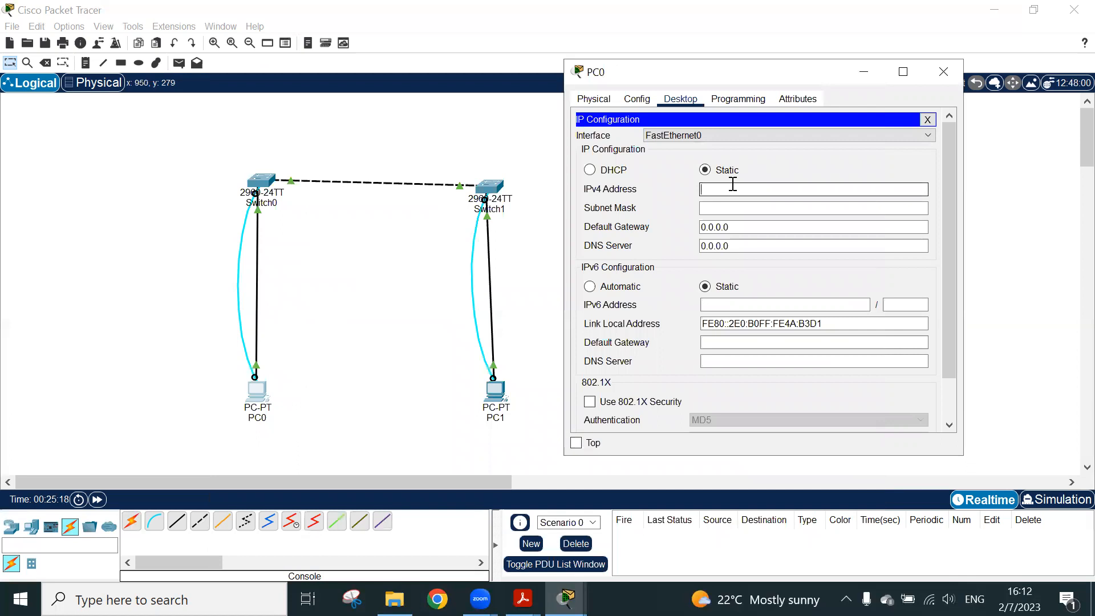
Arrange Cisco Packet Tracer and the Implement Basic Connectivity PDF side by side, and hide the PDF's All tools pane
left_click(750, 48)
key("super+Left")
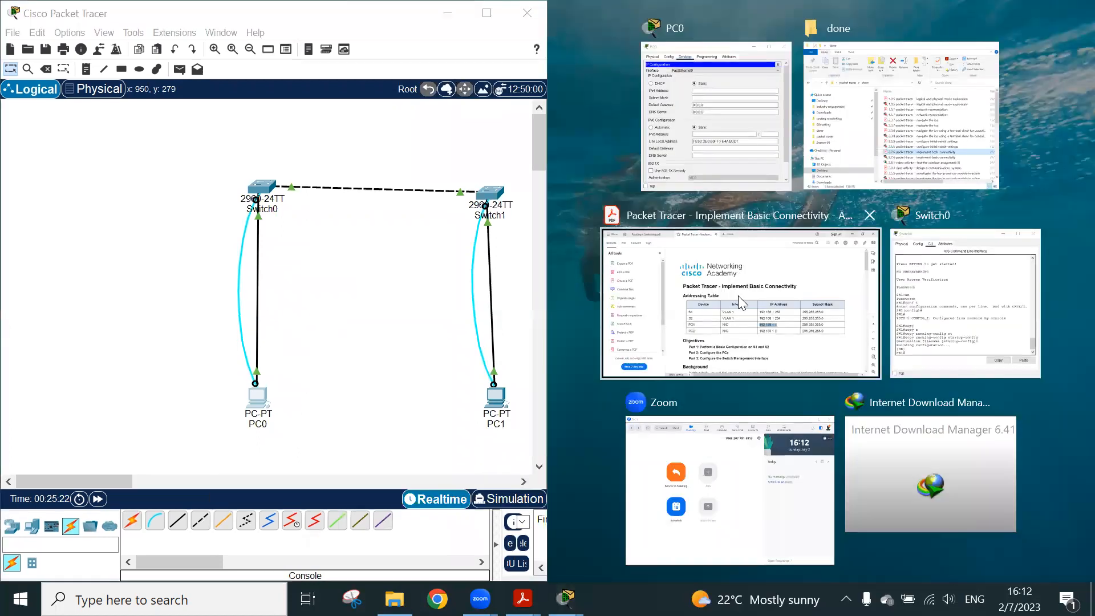
left_click(739, 296)
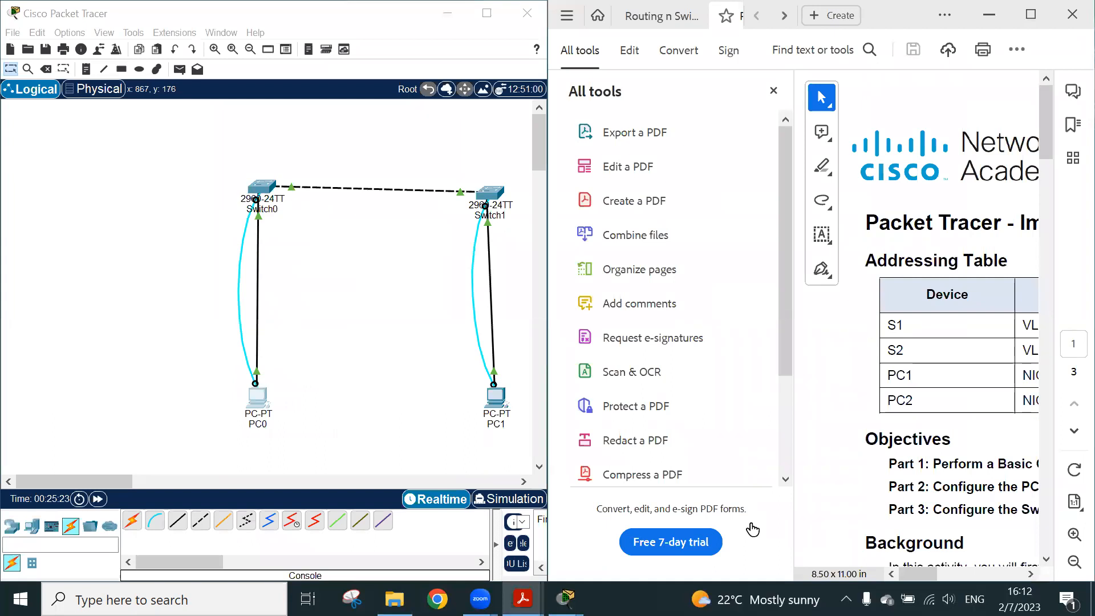
left_click(774, 92)
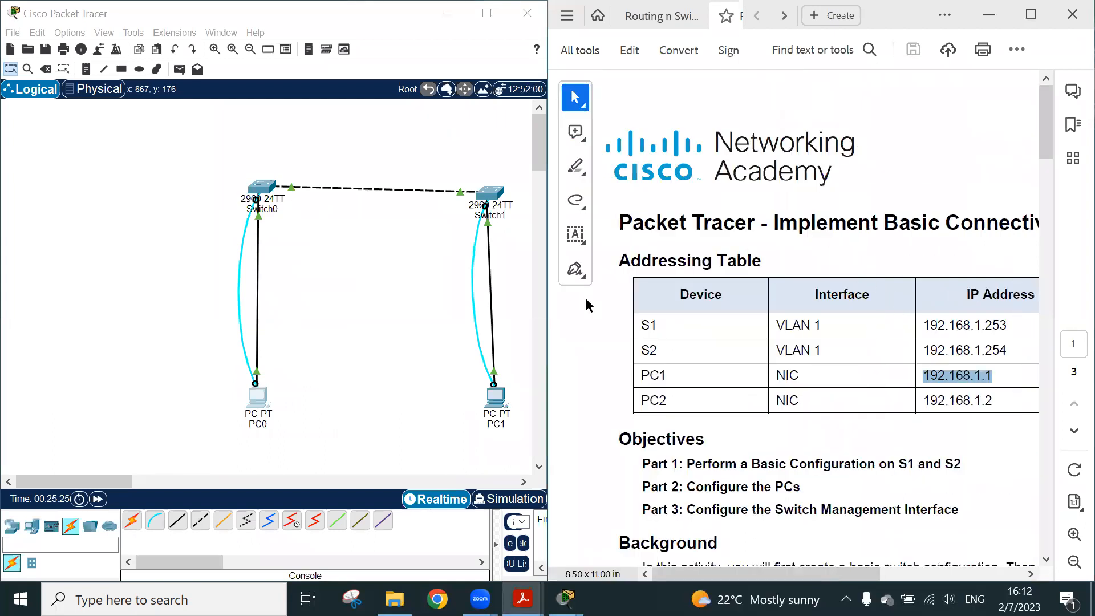
Give PC0 the static IPv4 address 192.168.1.1 with subnet mask 255.255.255.0, and close its window
left_click(255, 401)
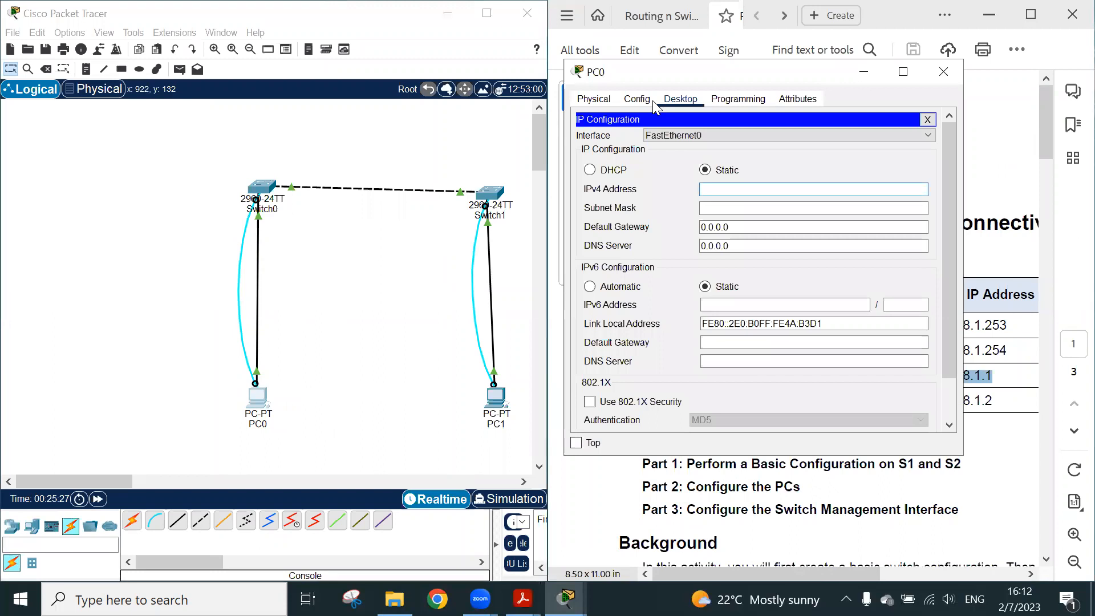
left_click_drag(701, 83, 185, 103)
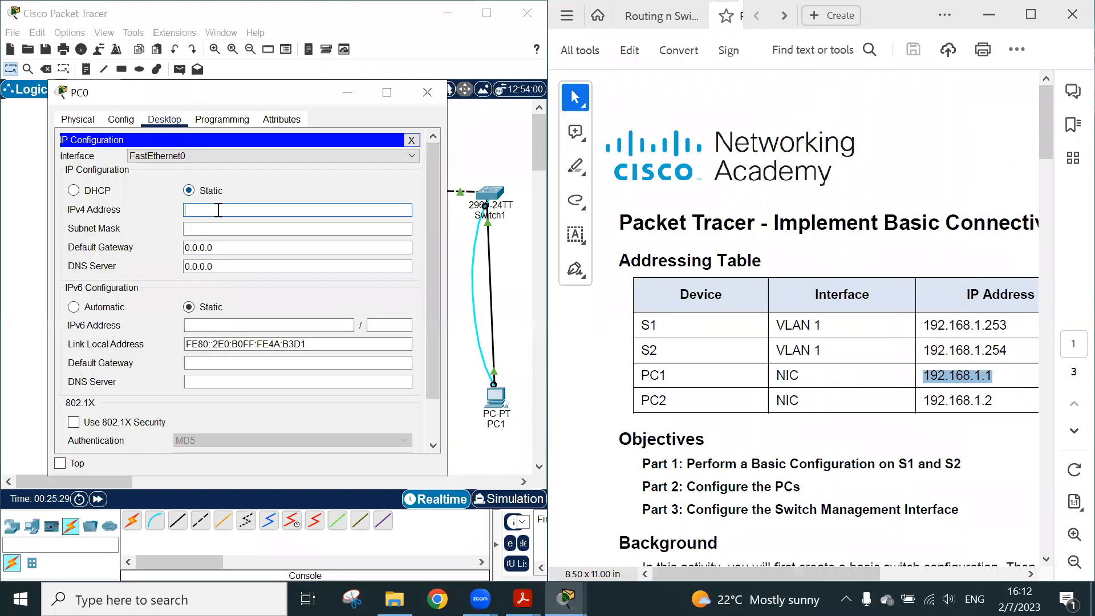
type("192.168.1.1")
left_click_drag(772, 570, 825, 561)
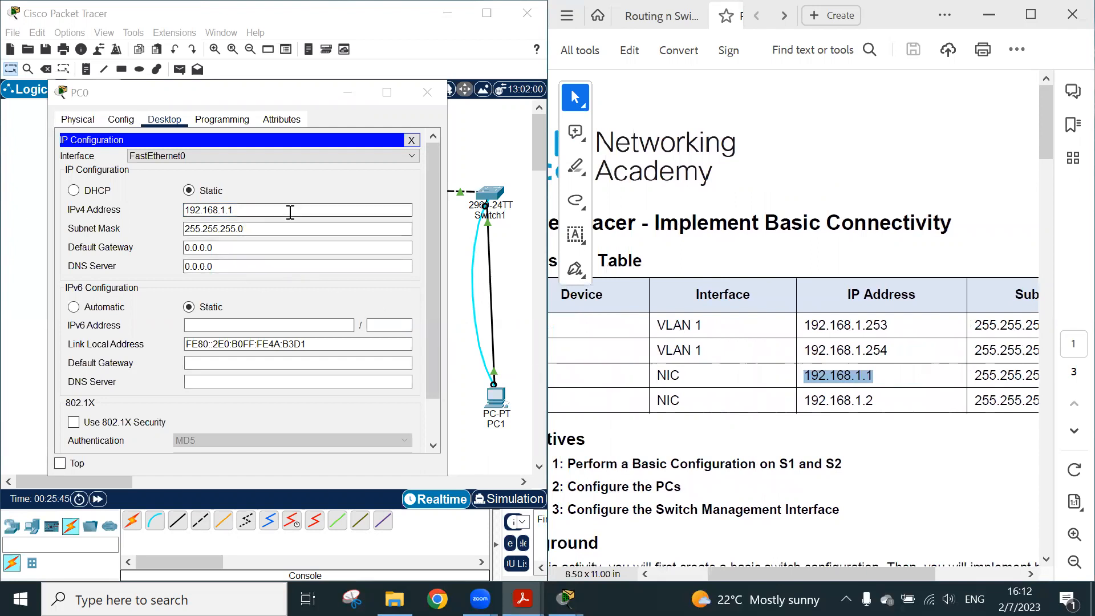
left_click_drag(203, 100, 206, 115)
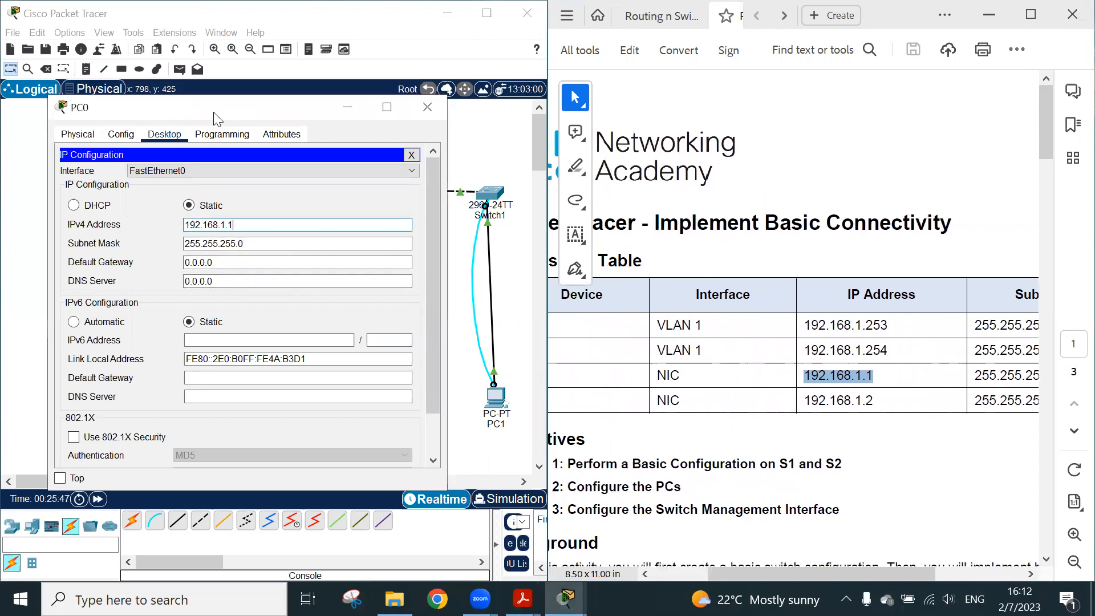
left_click(429, 106)
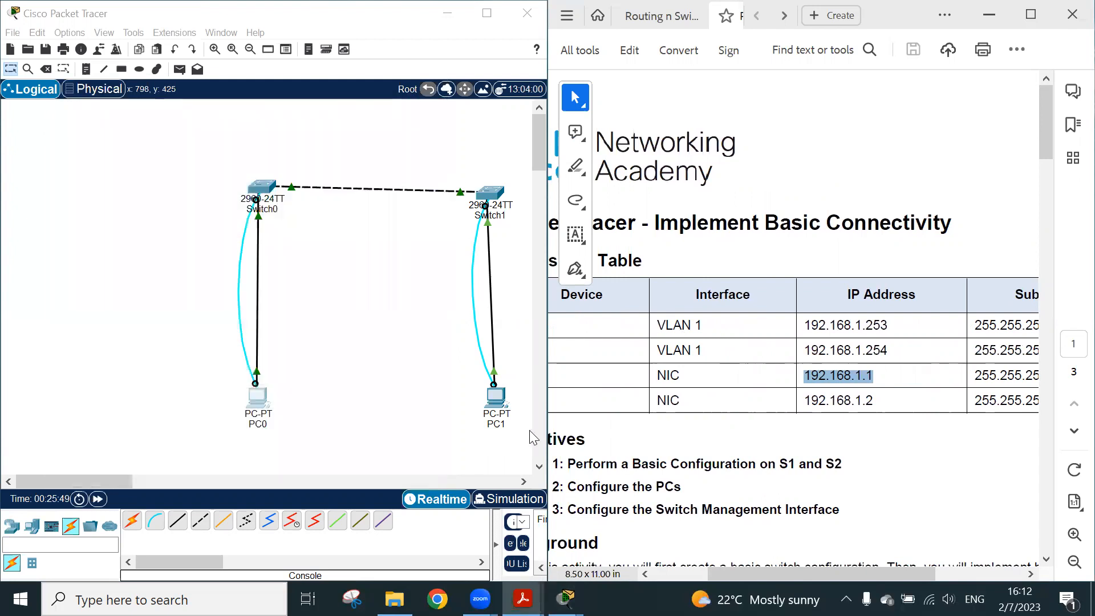
Give PC1 the static IPv4 address 192.168.1.2 with subnet mask 255.255.255.0, and close its window
left_click(496, 399)
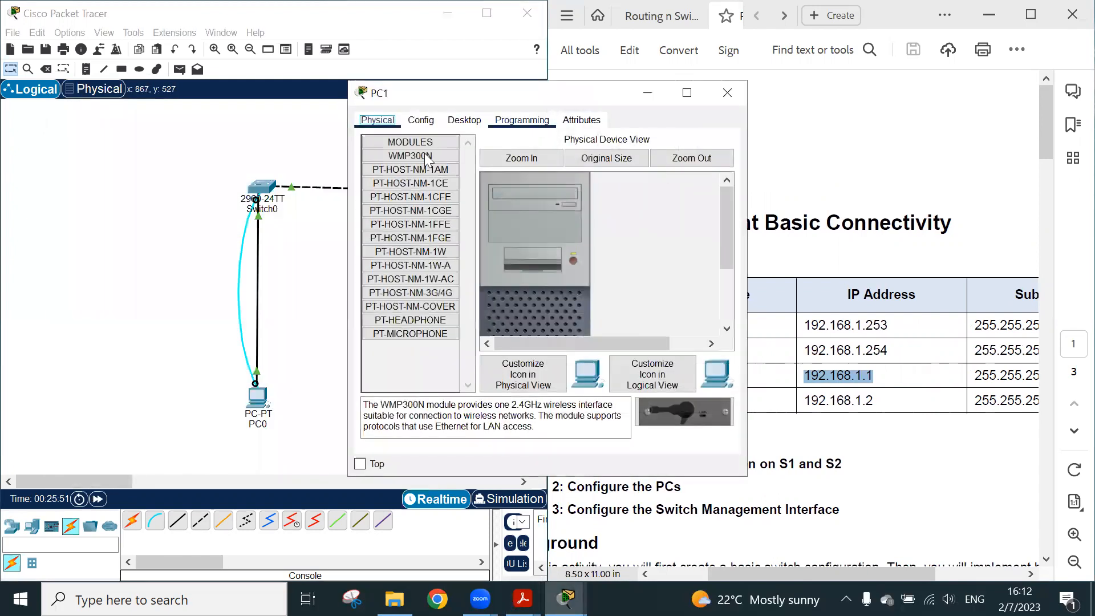
left_click(482, 122)
left_click(419, 165)
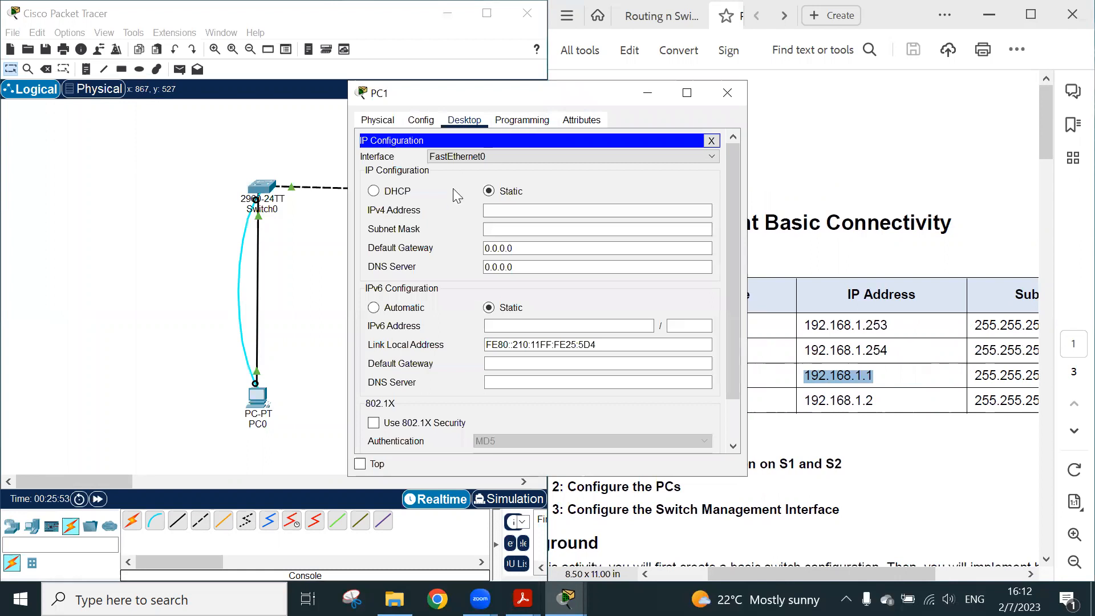
left_click(505, 208)
left_click_drag(524, 94, 394, 97)
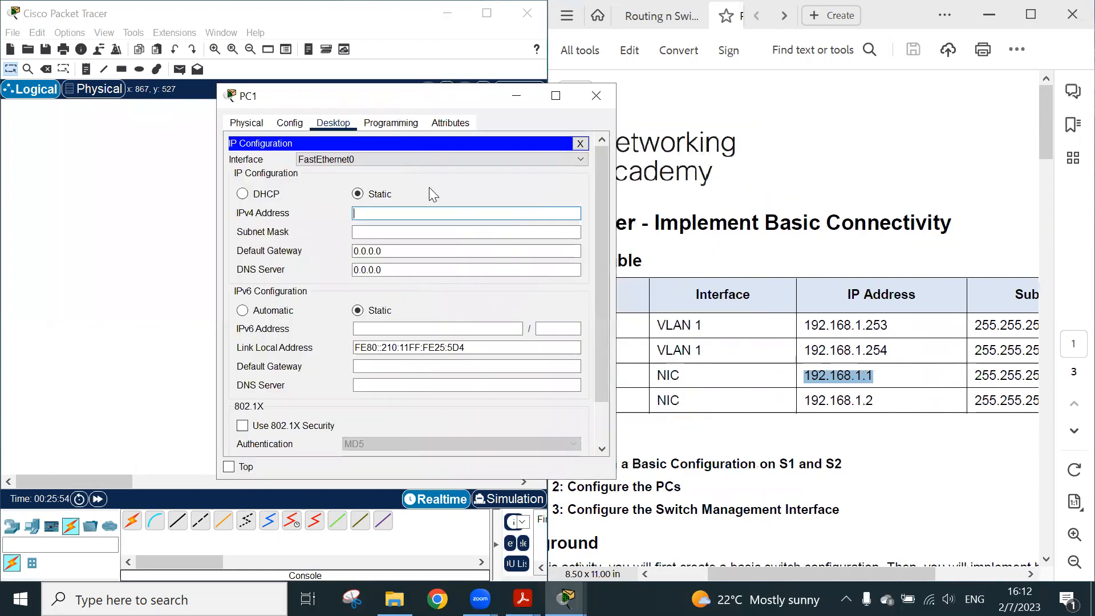
type("192.168.1.2")
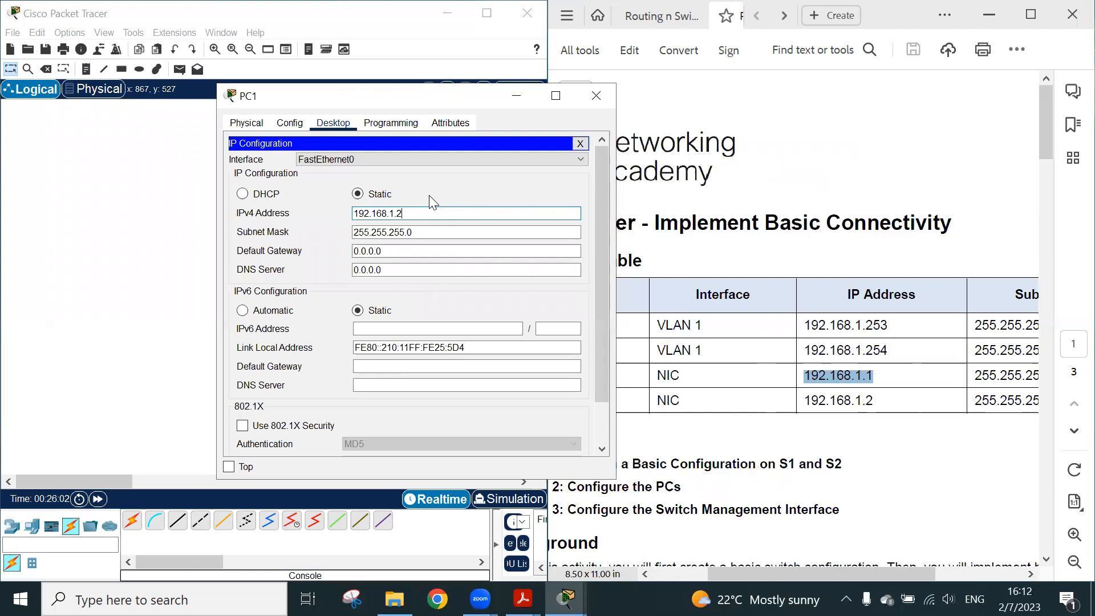
left_click(596, 95)
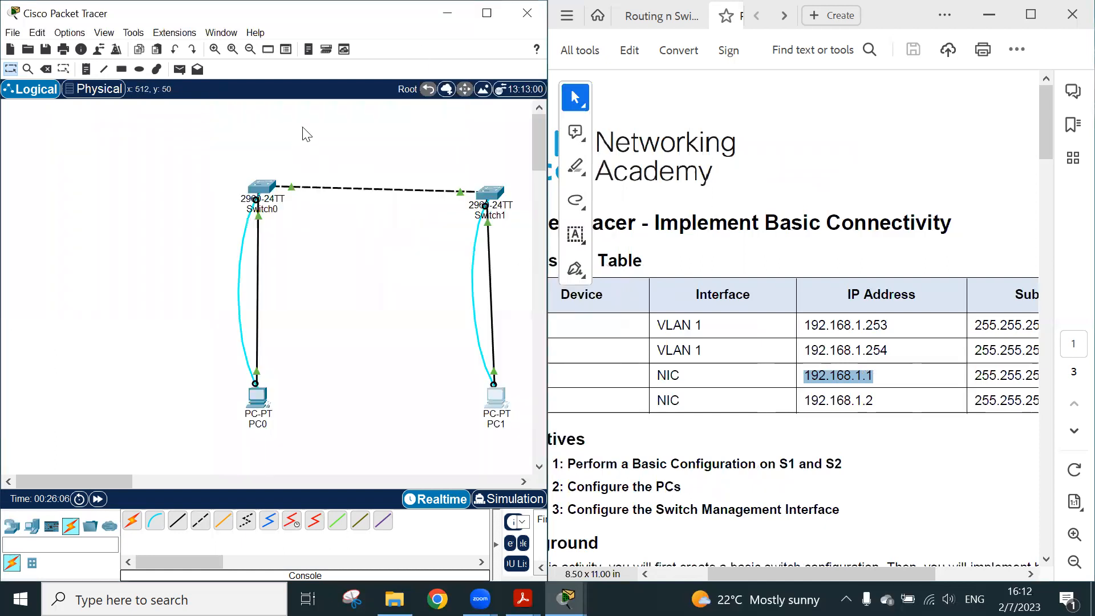
Bring Switch0's command line over the topology beside the PDF and enter global configuration mode with conf t
left_click(256, 187)
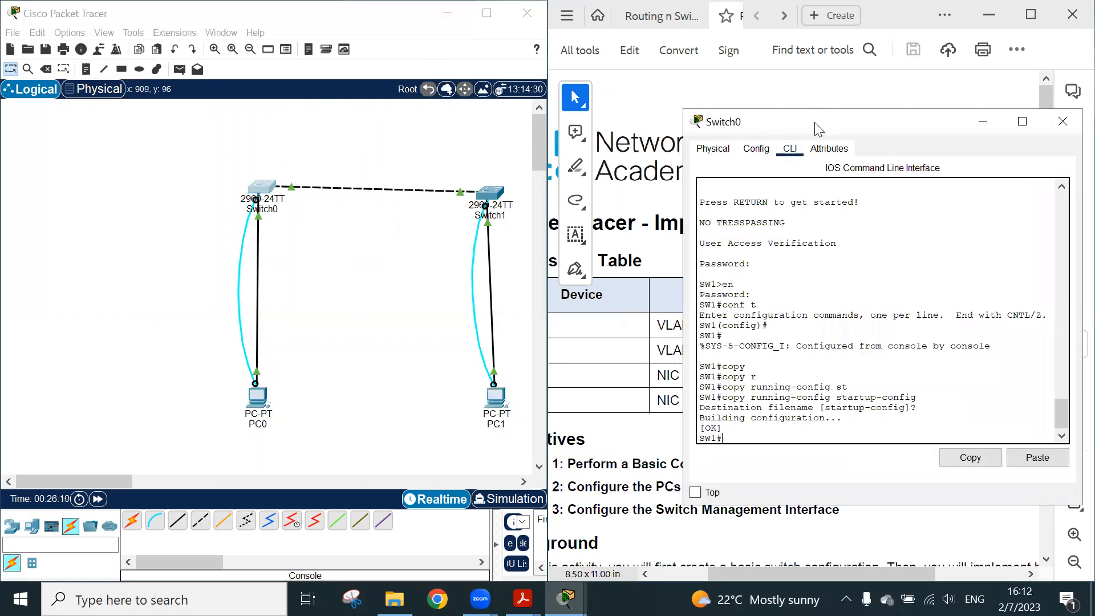
left_click_drag(816, 128, 228, 70)
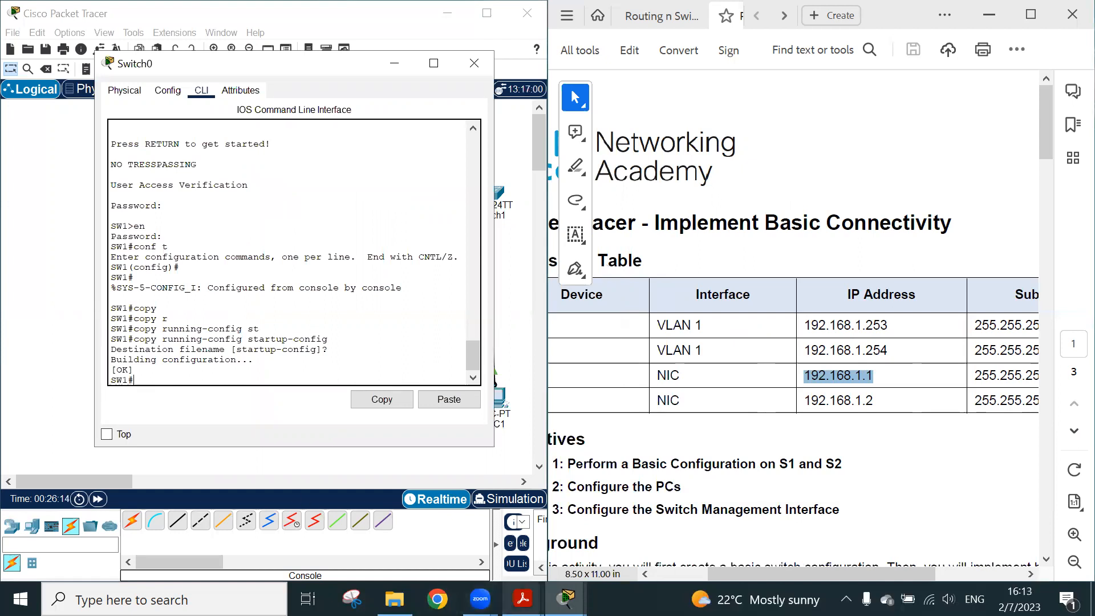
left_click(211, 370)
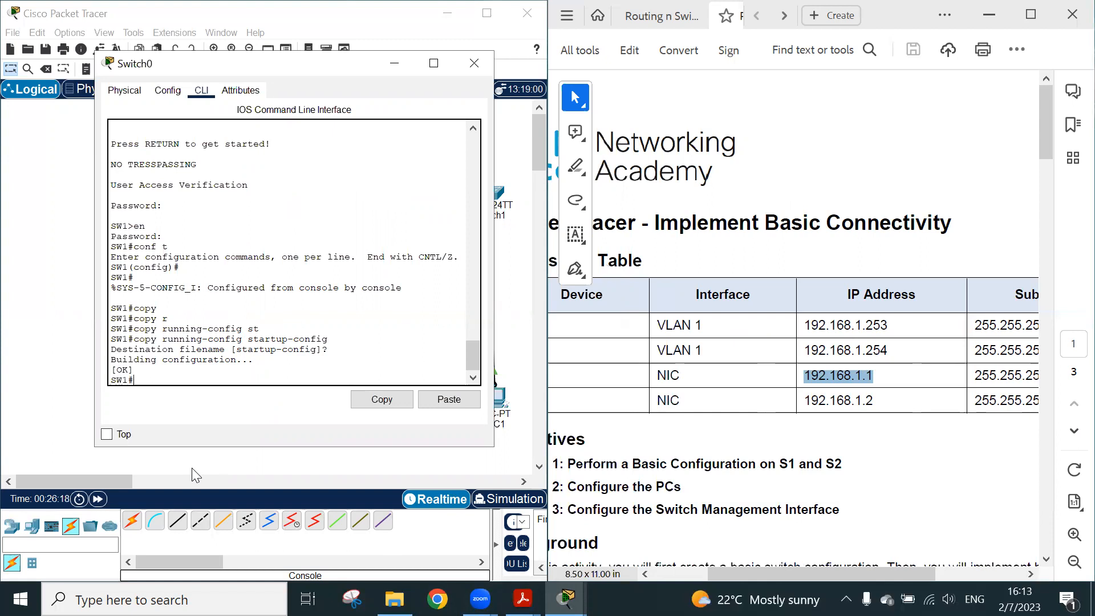
type("conf t")
key("Return")
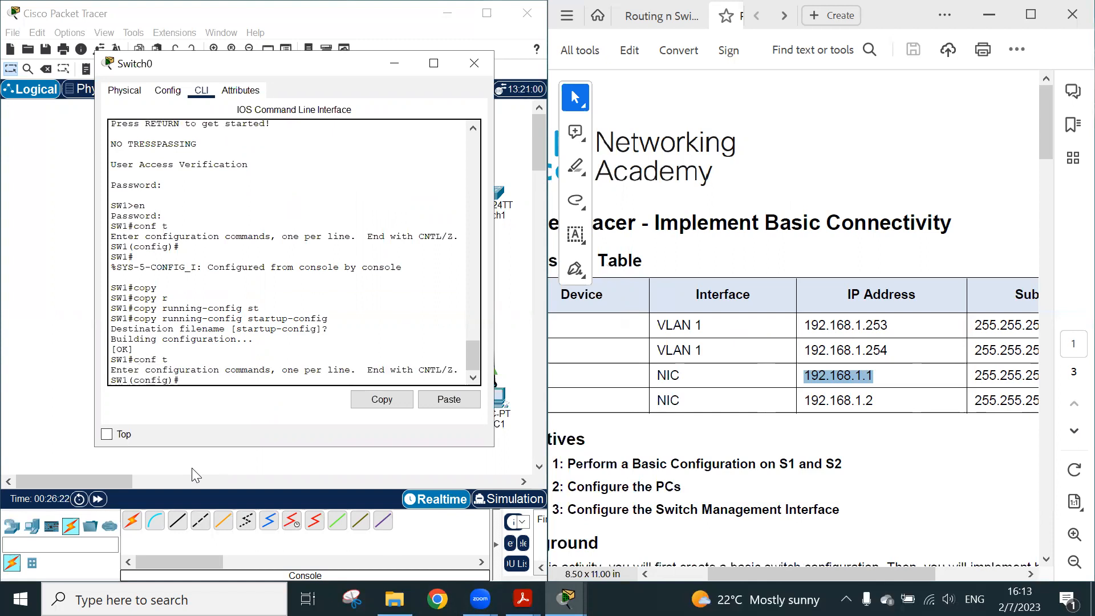
Enter interface configuration mode for the switch's management interface with interface vlan 1
type("int")
key("Tab")
type("v")
key("Tab")
type("lan 1")
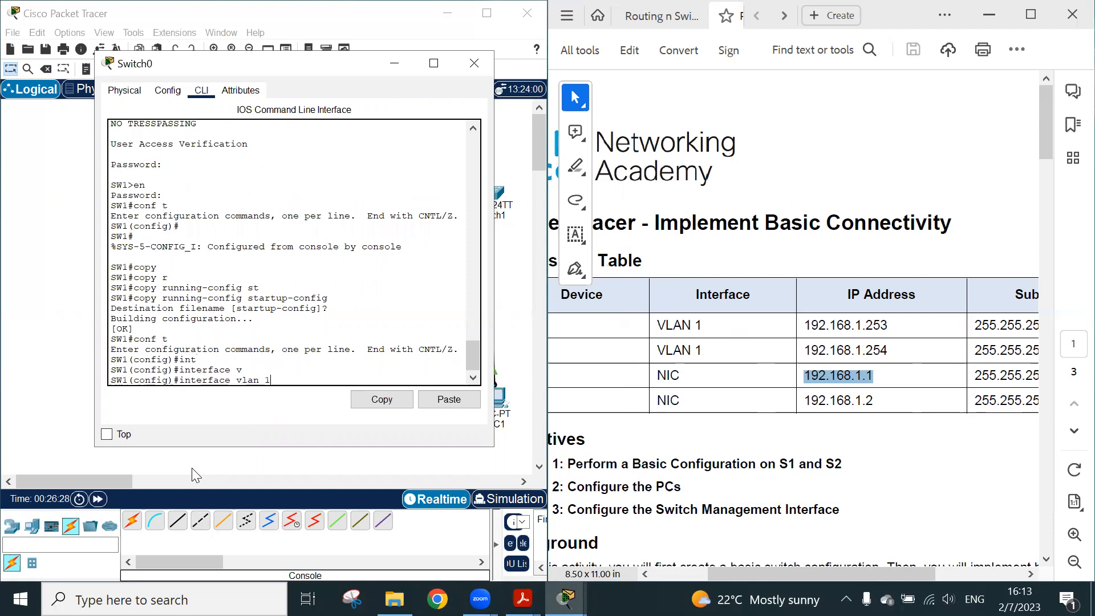
key("Return")
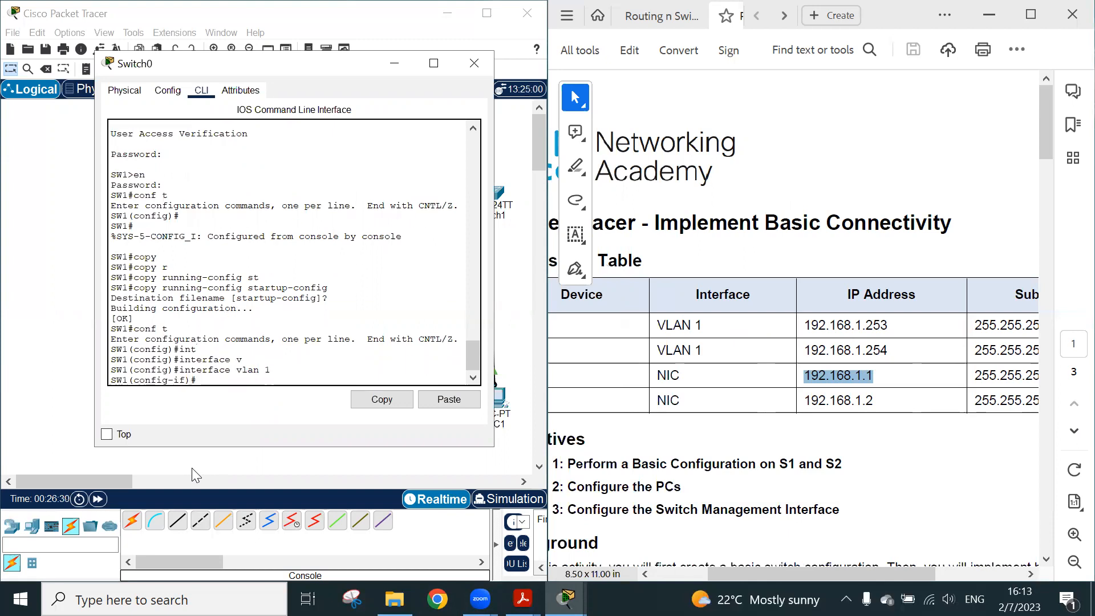
Assign SW1's VLAN 1 interface its address with ip address 192.168.1.253 255.255.255.0
type("ip add")
key("Tab")
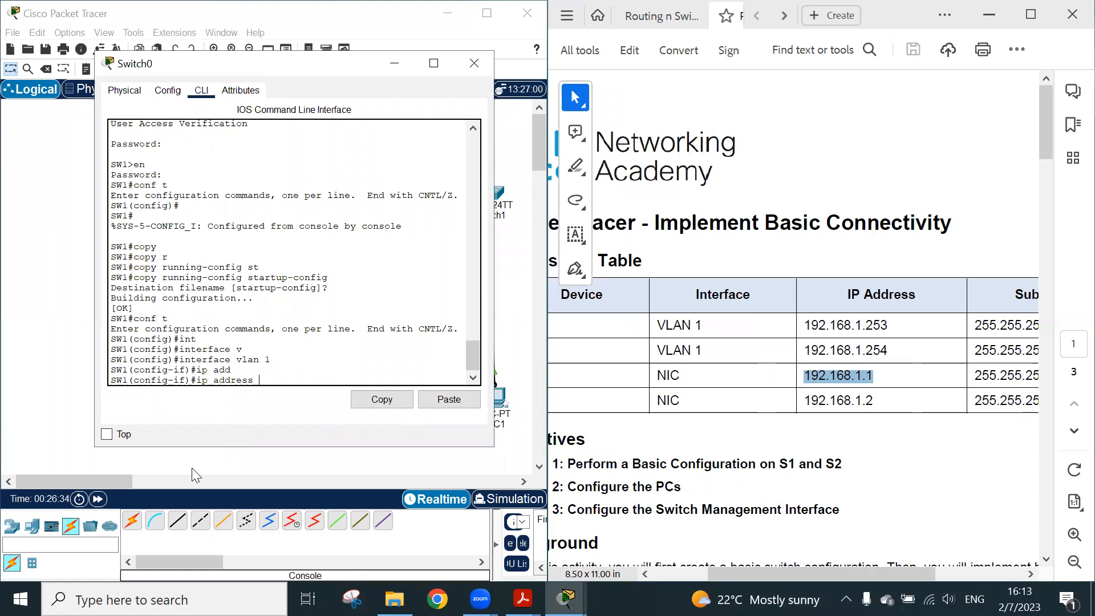
type("192.168.1.253 255.255.255.")
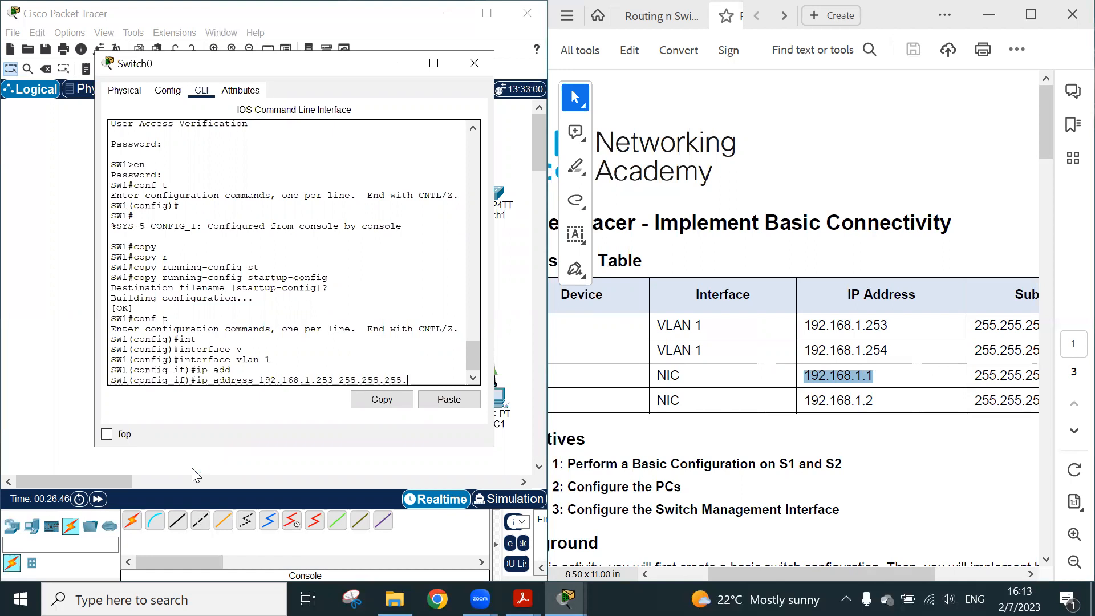
type("0")
key("Return")
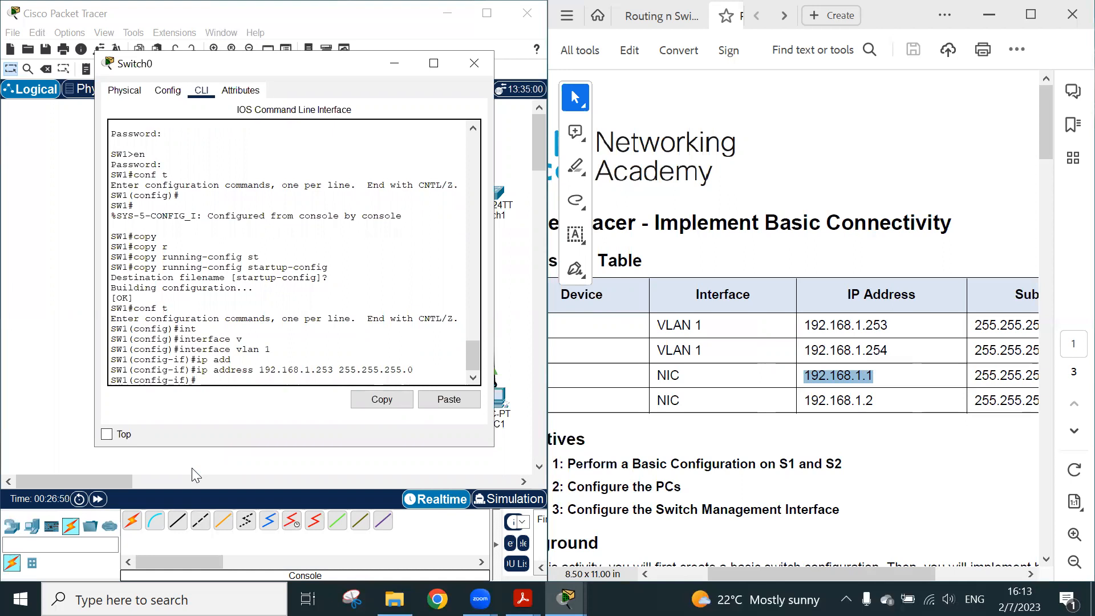
Enable SW1's VLAN 1 interface with no shut and minimize the Switch0 window
type("no shut")
key("Return")
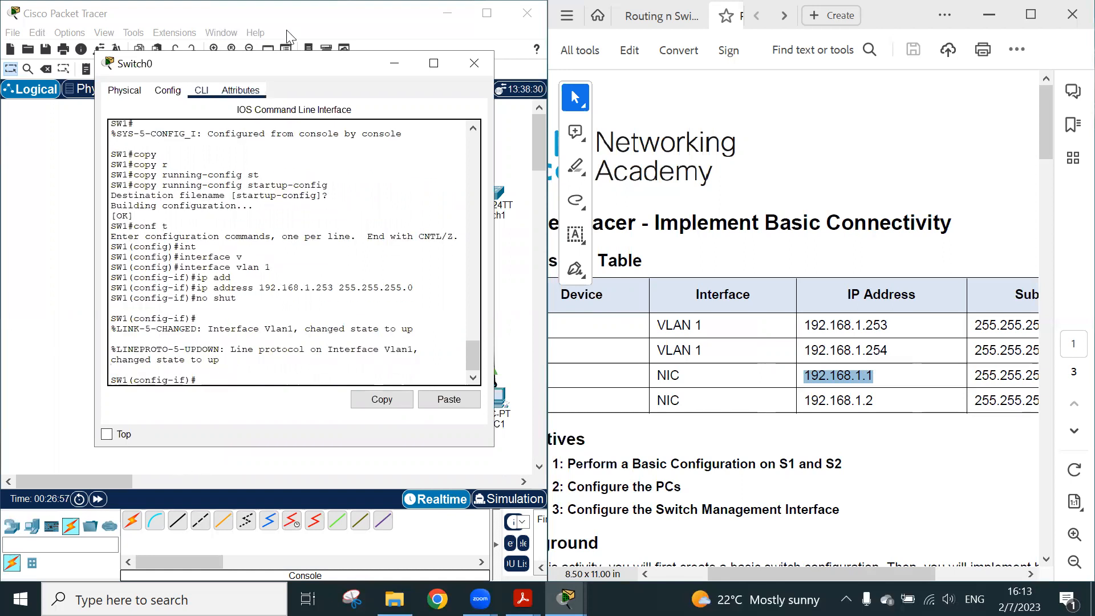
left_click(394, 66)
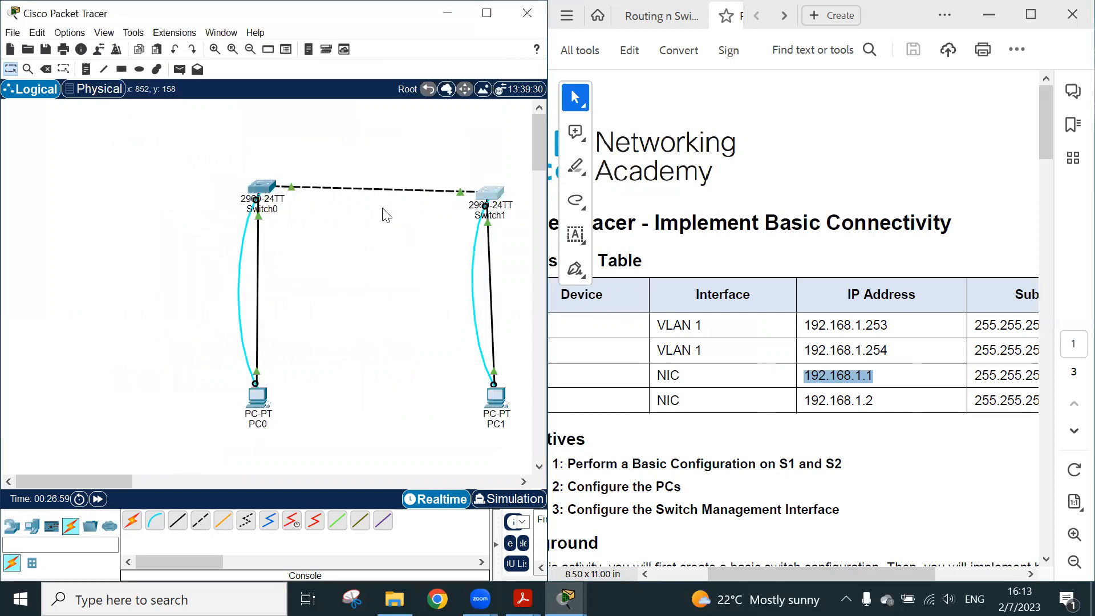
Open Switch1's command line interface and enter privileged EXEC mode with en
left_click(490, 193)
left_click(454, 119)
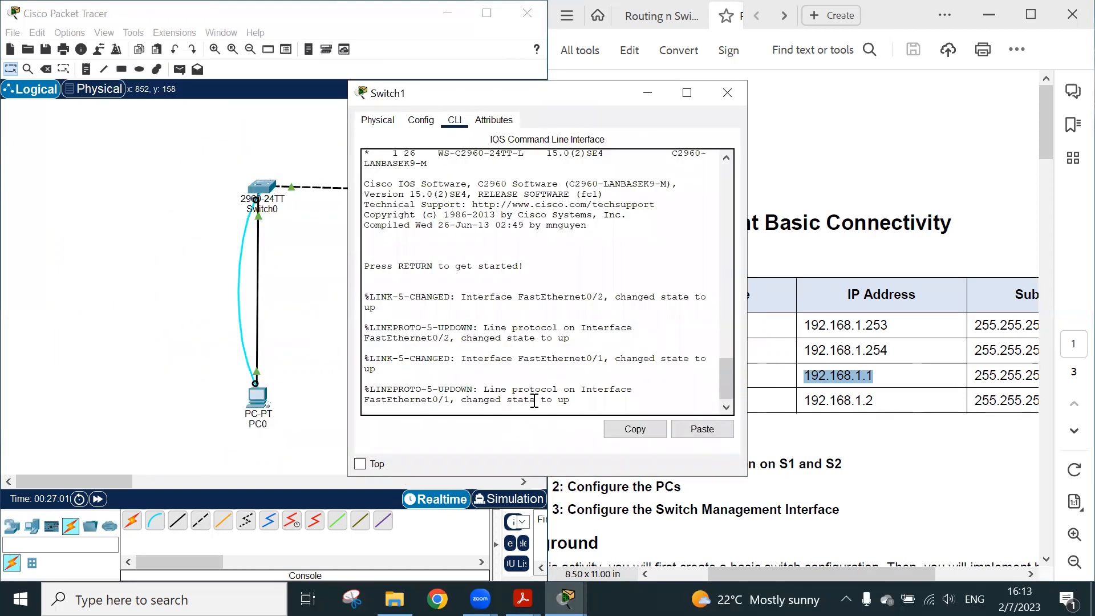
key("Return")
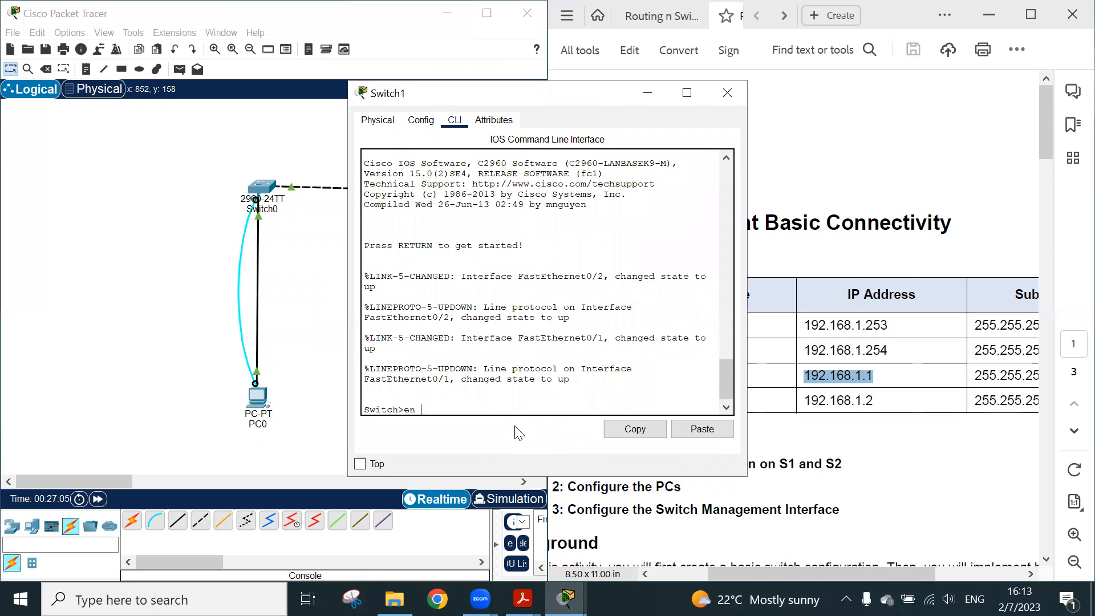
type("en")
key("Return")
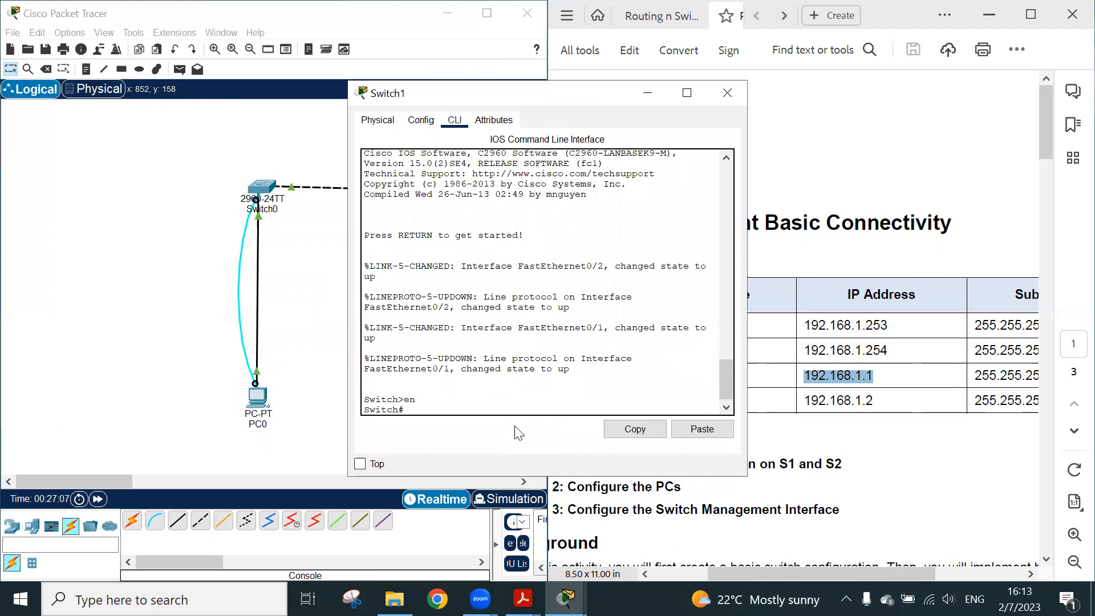
Enter global configuration on Switch1 with conf t and open its management interface with int vlan 1
type("conf t")
key("Return")
type("int vl")
key("Tab")
type("1")
key("Return")
Assign Switch1's VLAN 1 interface its address with ip address 192.168.1.254 255.255.255.0
type("ip")
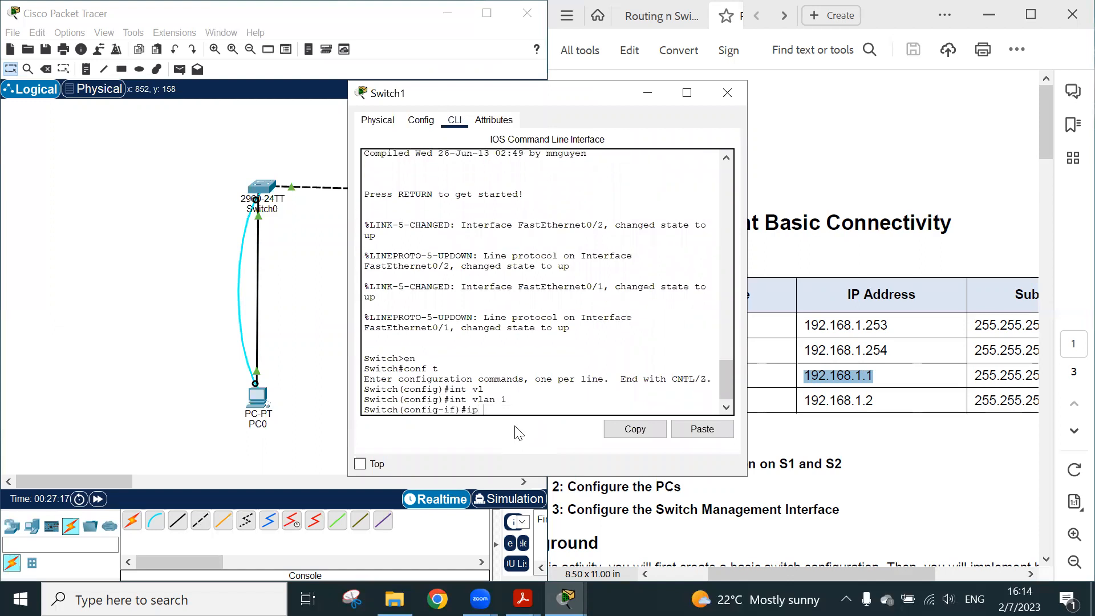
type(" add")
key("Tab")
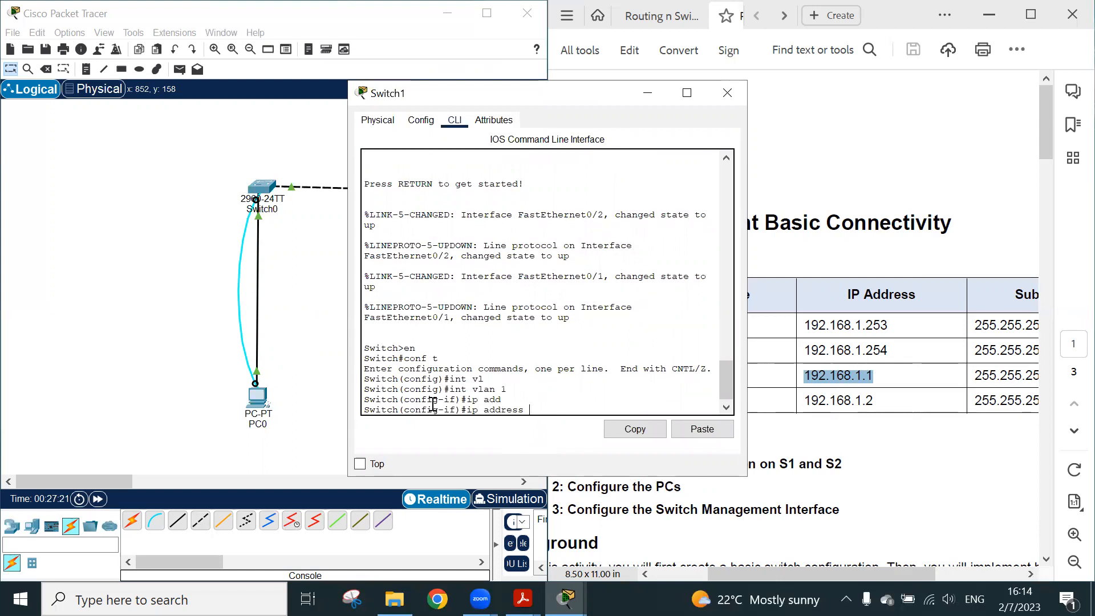
type("192.168.1.254 255.255")
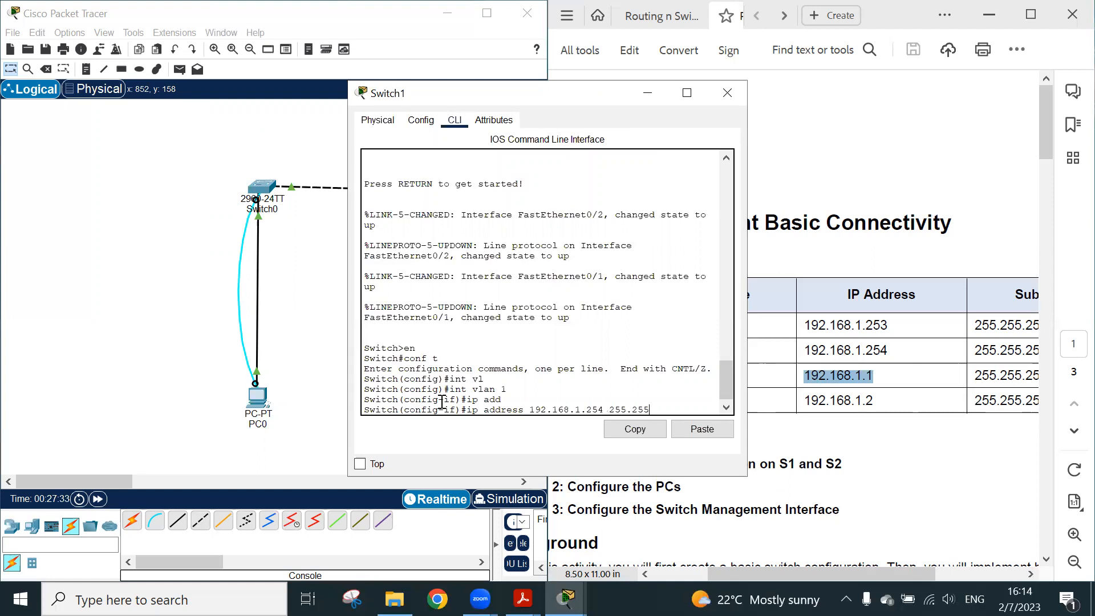
type(".255.0")
key("Return")
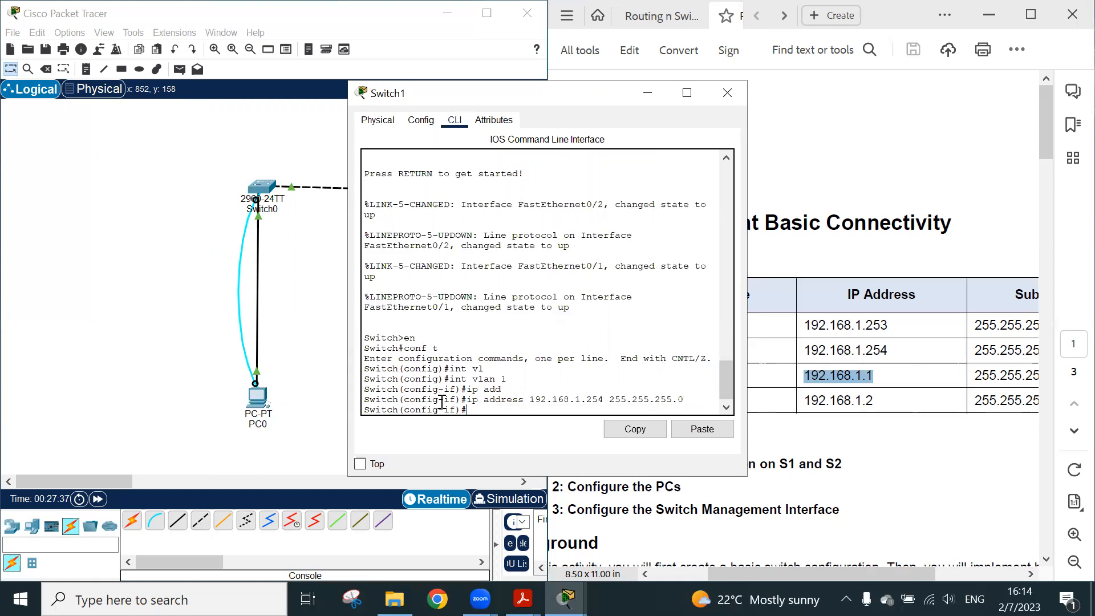
Enable Switch1's VLAN 1 interface with no shut and close the Switch1 window
type("no shut")
key("Return")
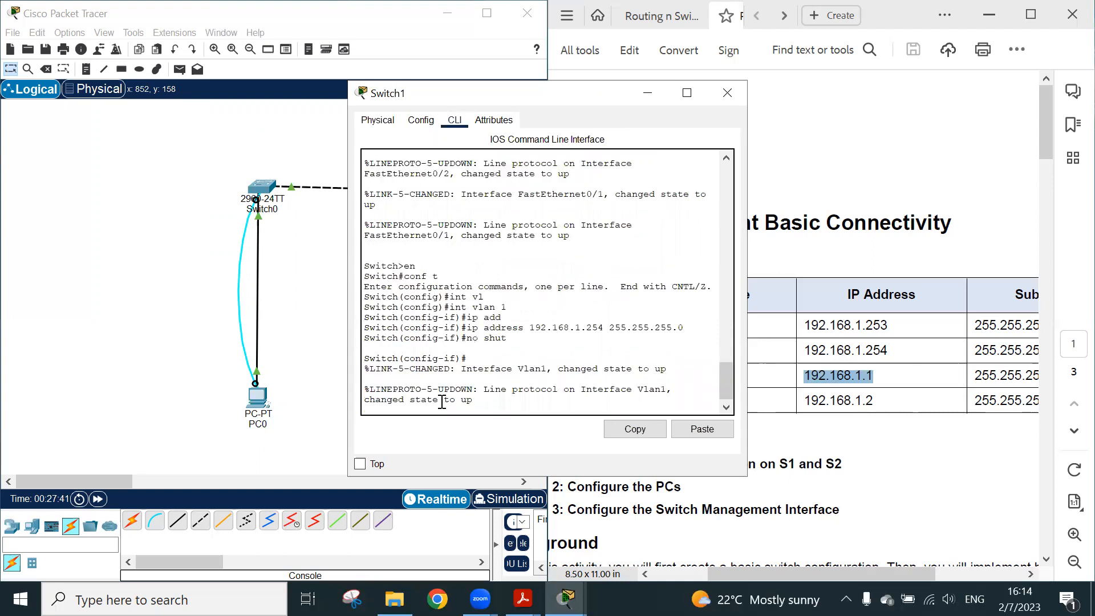
key("Return")
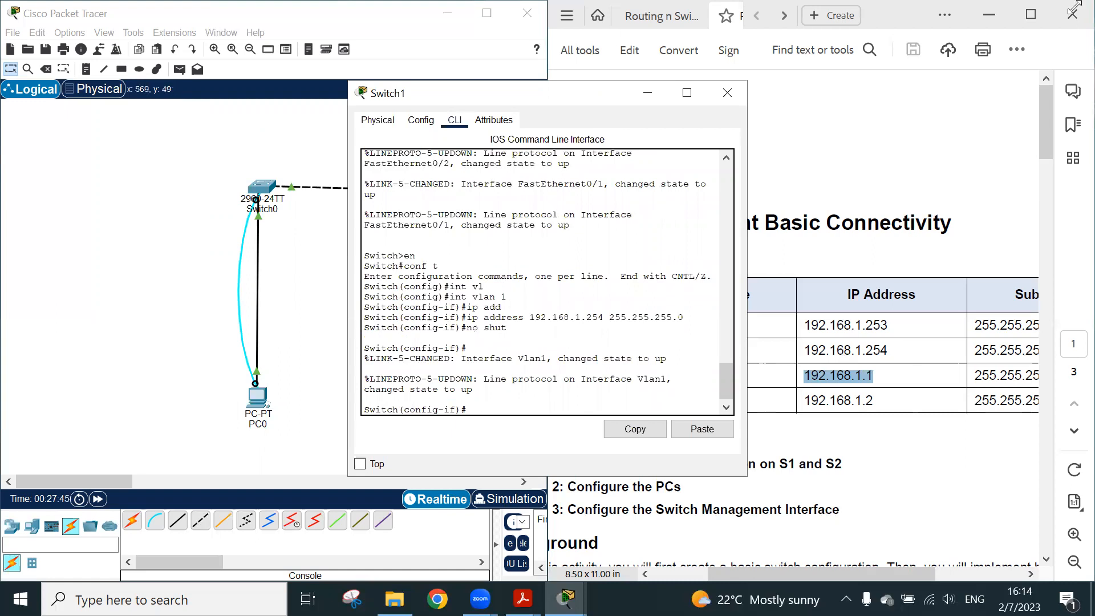
left_click(725, 92)
Leave configuration mode on Switch0, check the VLAN 1 address in its running configuration with sh run, and close its window
left_click(262, 188)
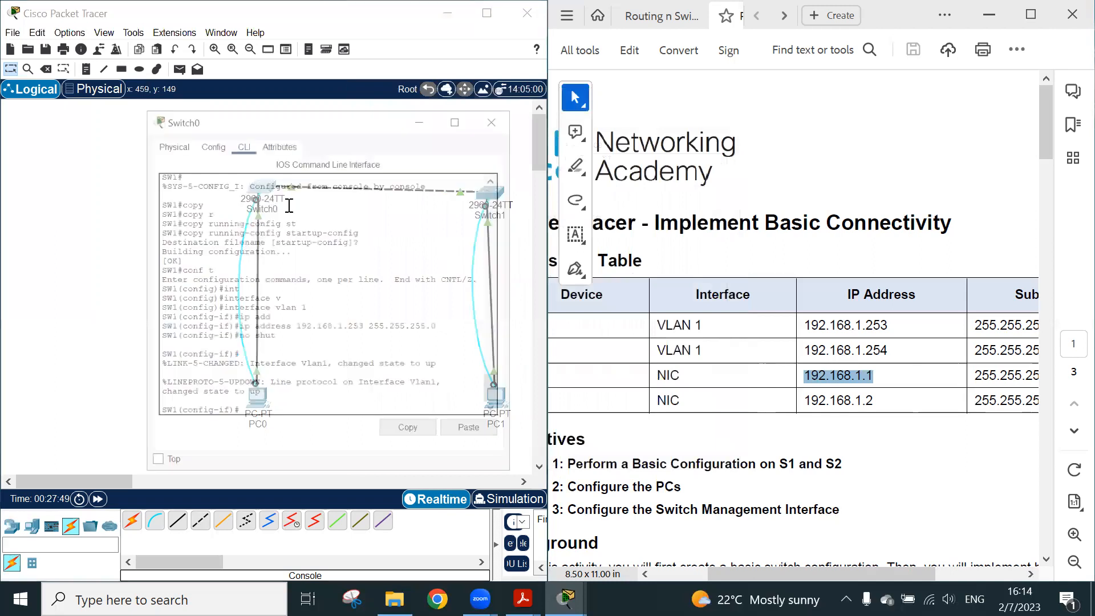
key("ctrl+z")
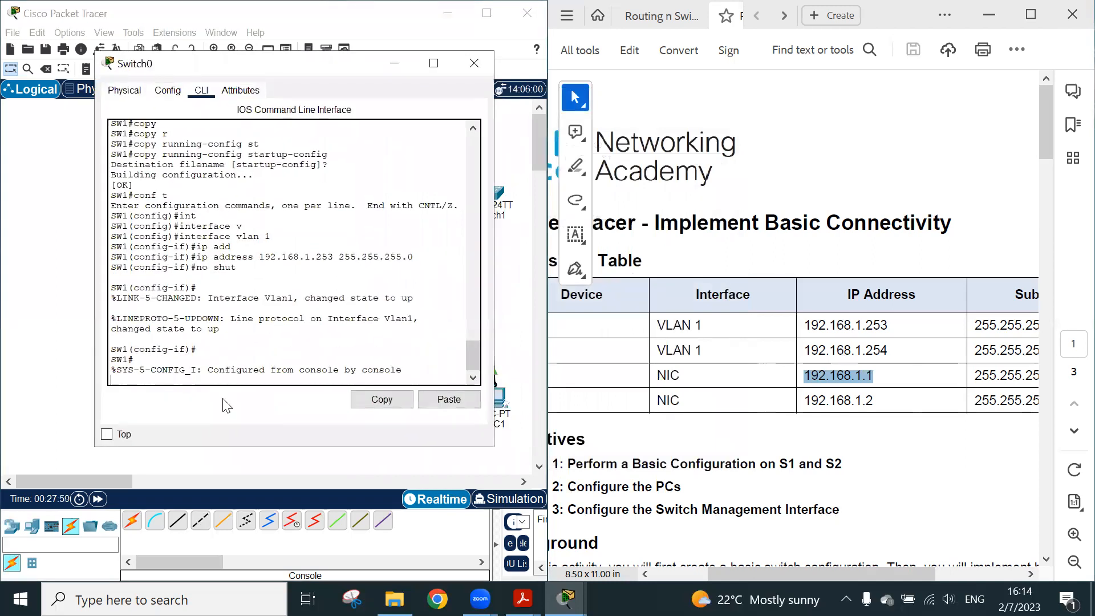
key("Return")
type("sh run")
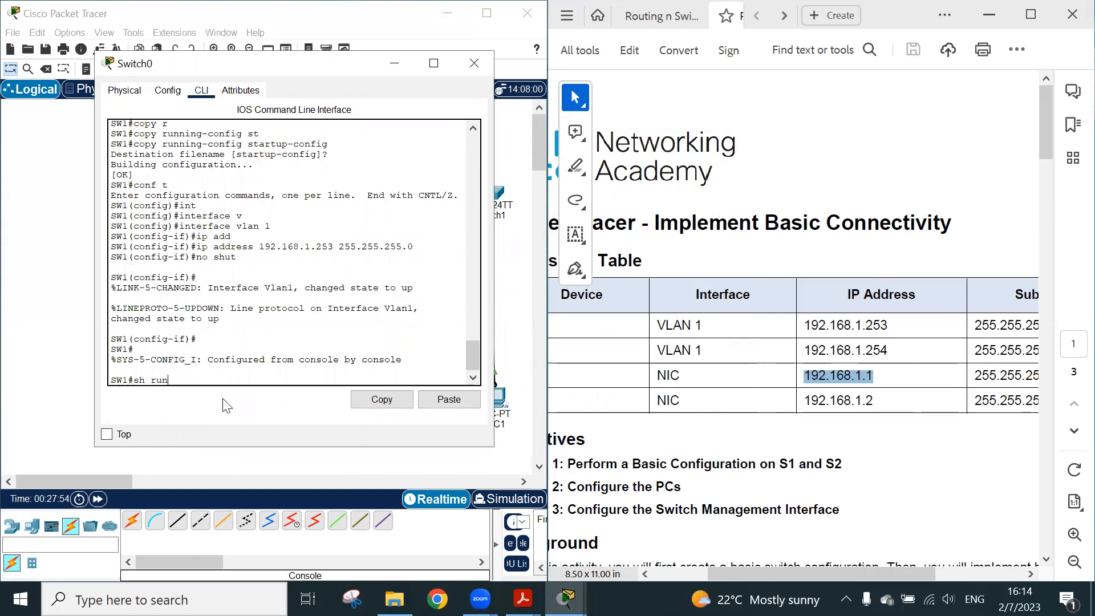
key("Return")
key("space")
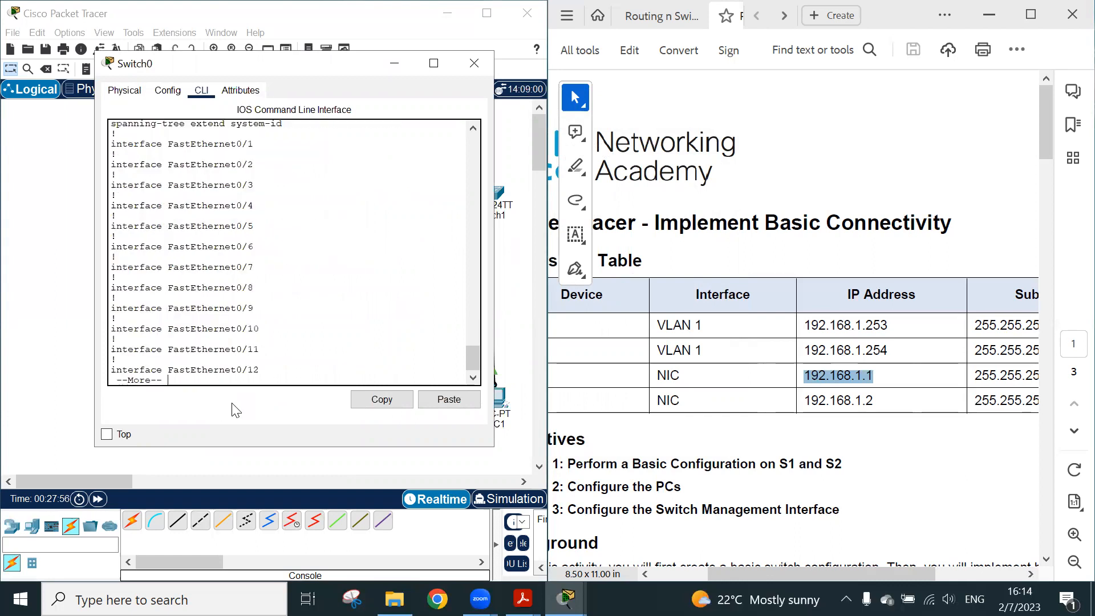
key("space")
key("space")
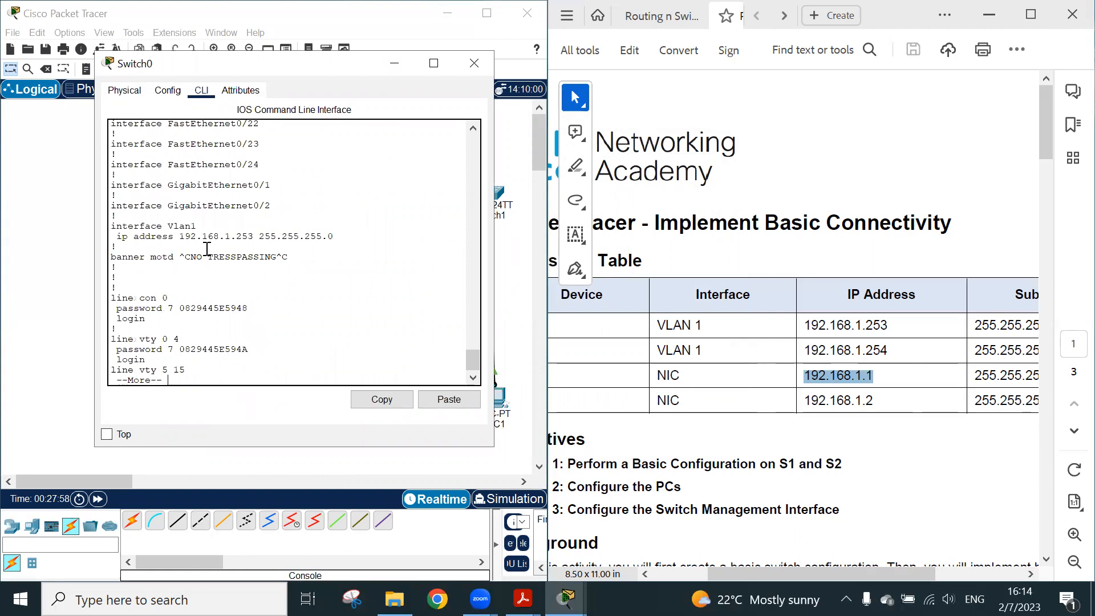
left_click_drag(112, 239, 349, 236)
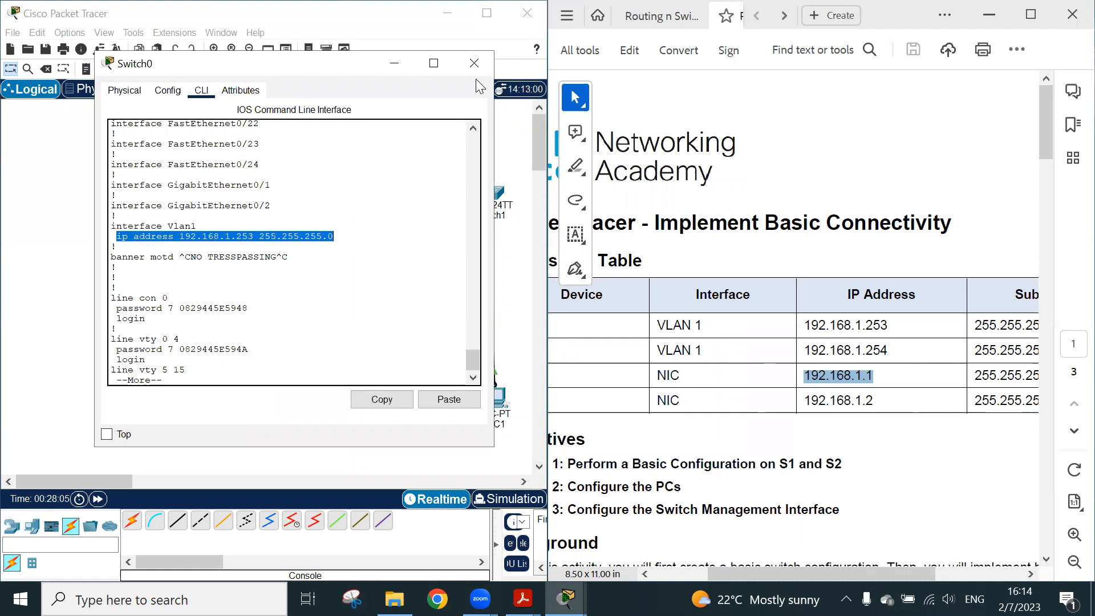
left_click(474, 63)
Leave configuration mode on Switch1, check the VLAN 1 address in its running configuration with sh run, and close its window
left_click(488, 195)
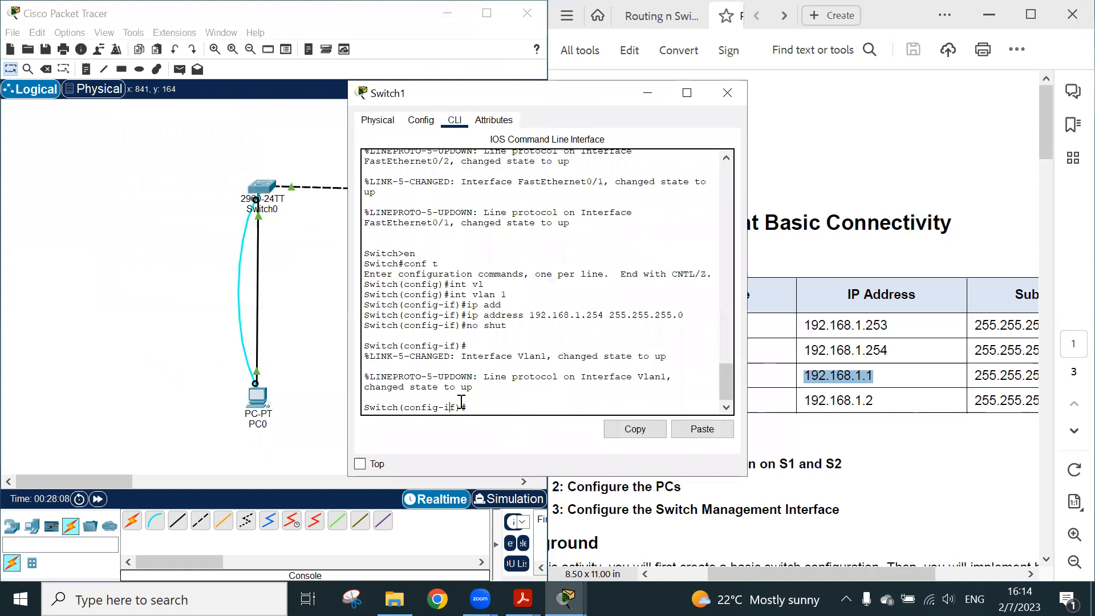
key("ctrl+z")
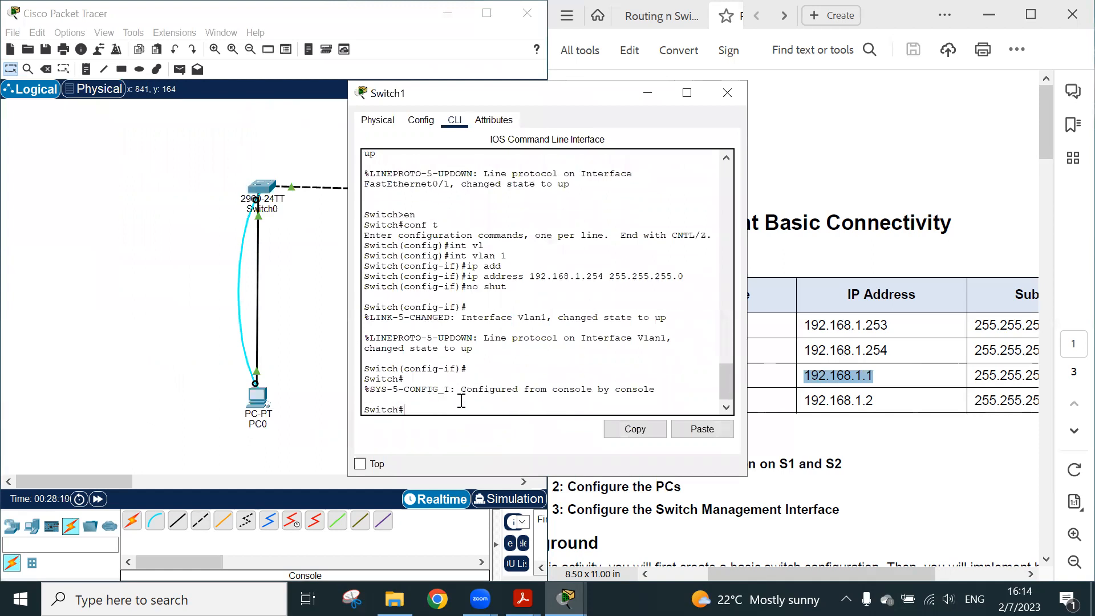
type("sh run")
key("Return")
key("space")
key("space")
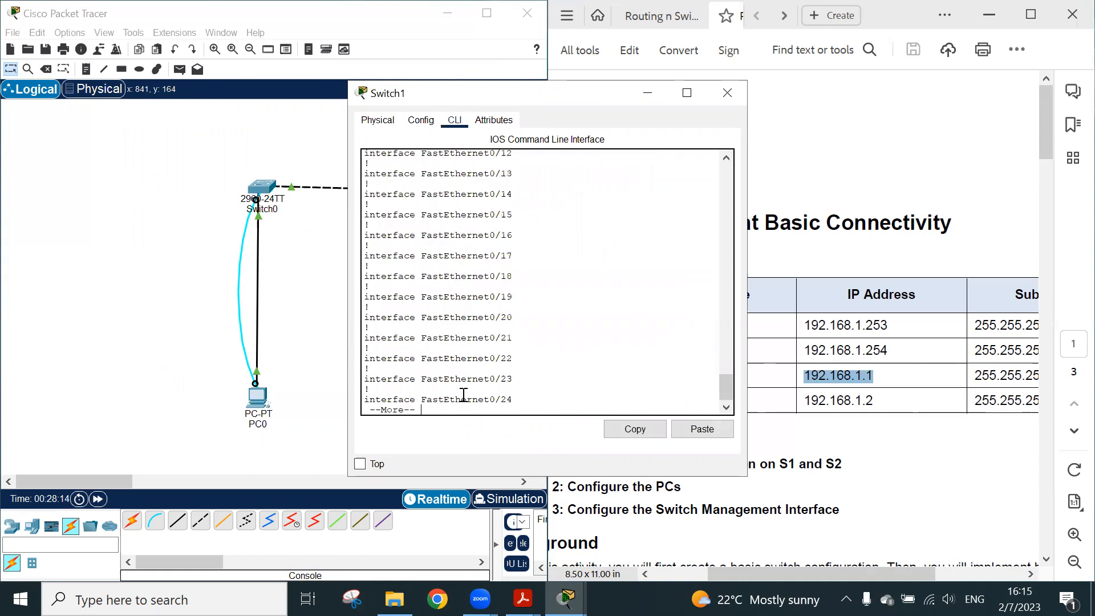
left_click_drag(366, 240, 610, 245)
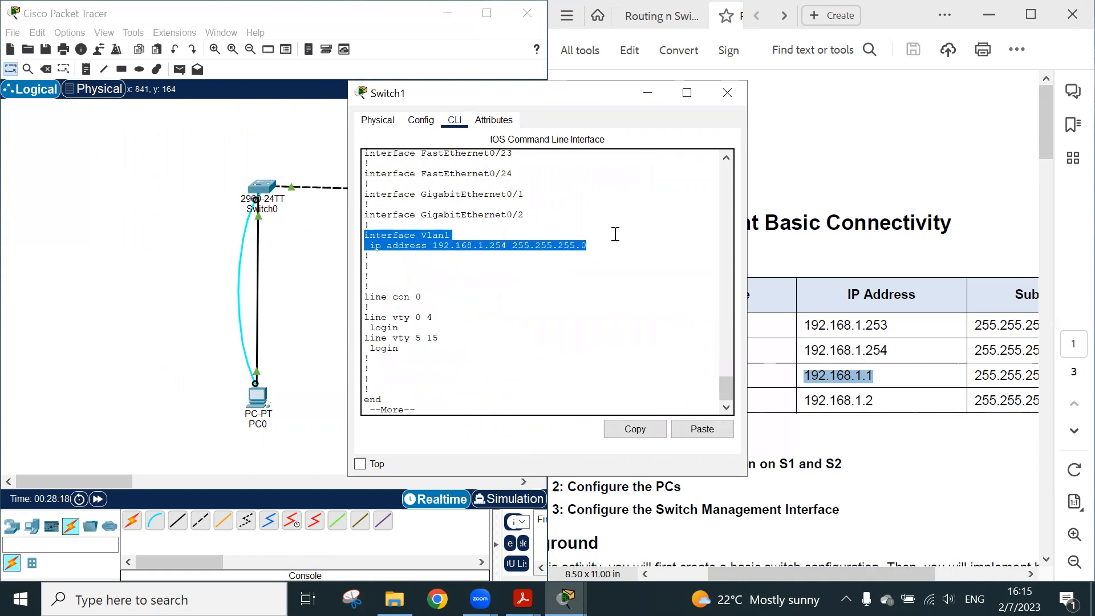
left_click(713, 93)
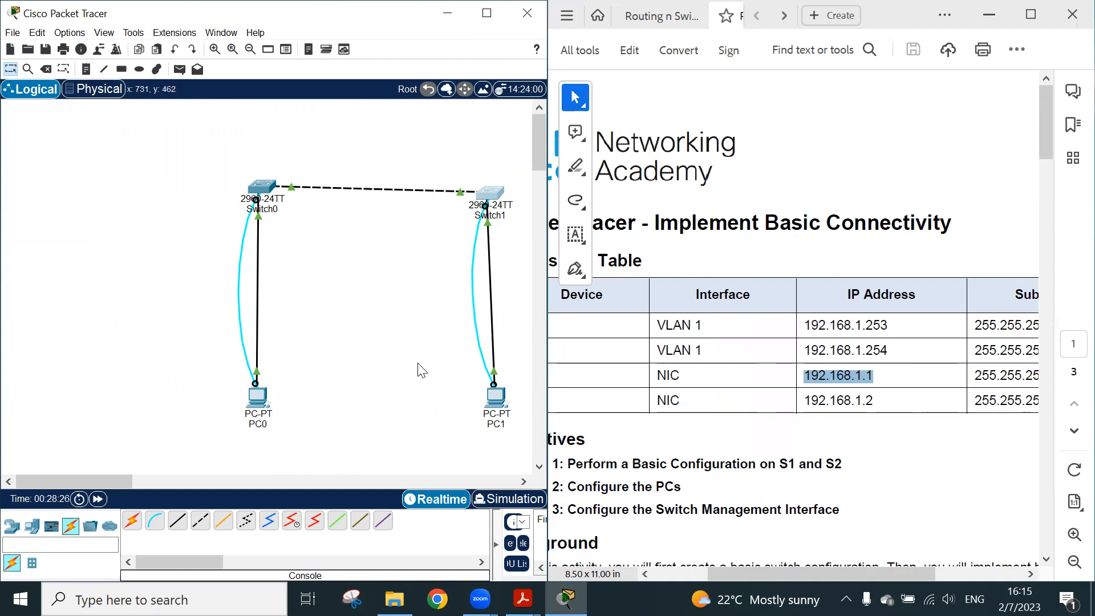
Open PC0's Command Prompt and reposition its window over the workspace
left_click(251, 402)
left_click(608, 177)
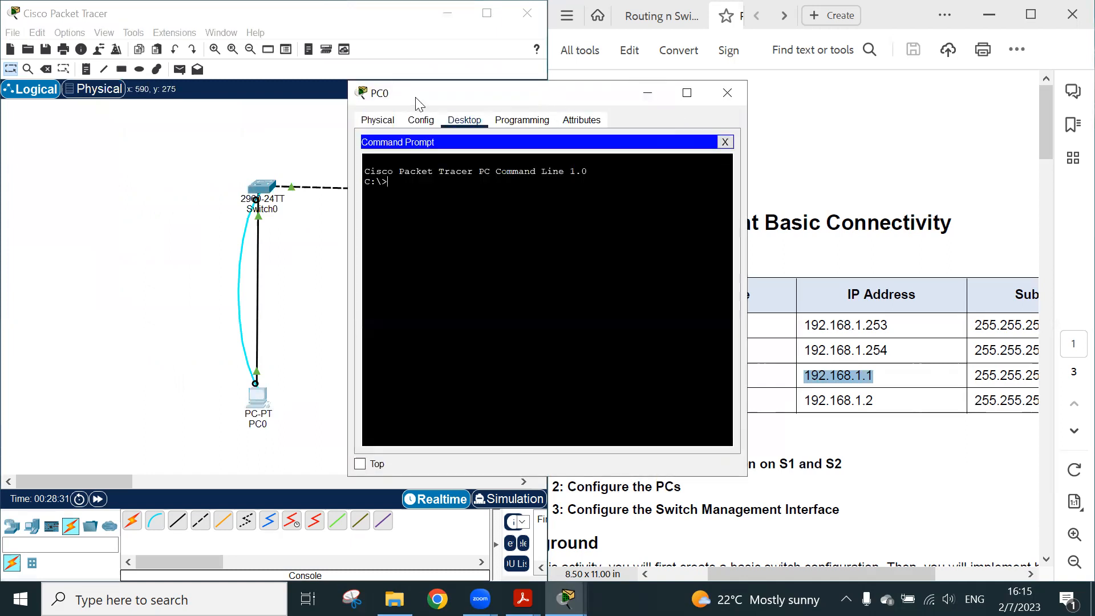
left_click_drag(428, 93, 163, 64)
left_click(129, 121)
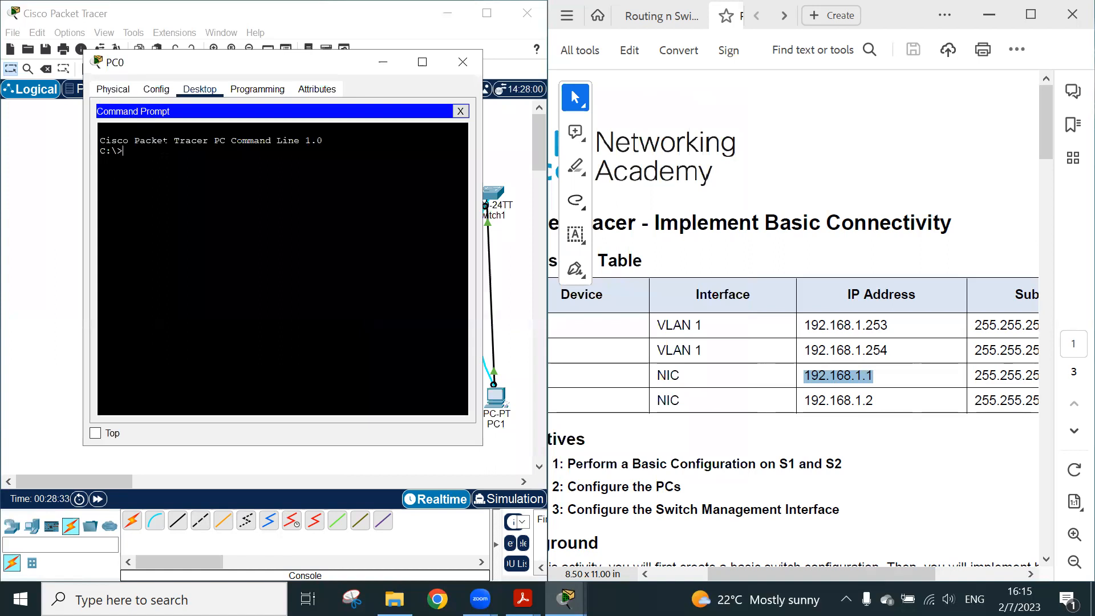
Test connectivity from PC0 to PC1 with ping 192.168.1.2, then close the PC0 window
type("ping")
left_click_drag(292, 69, 204, 54)
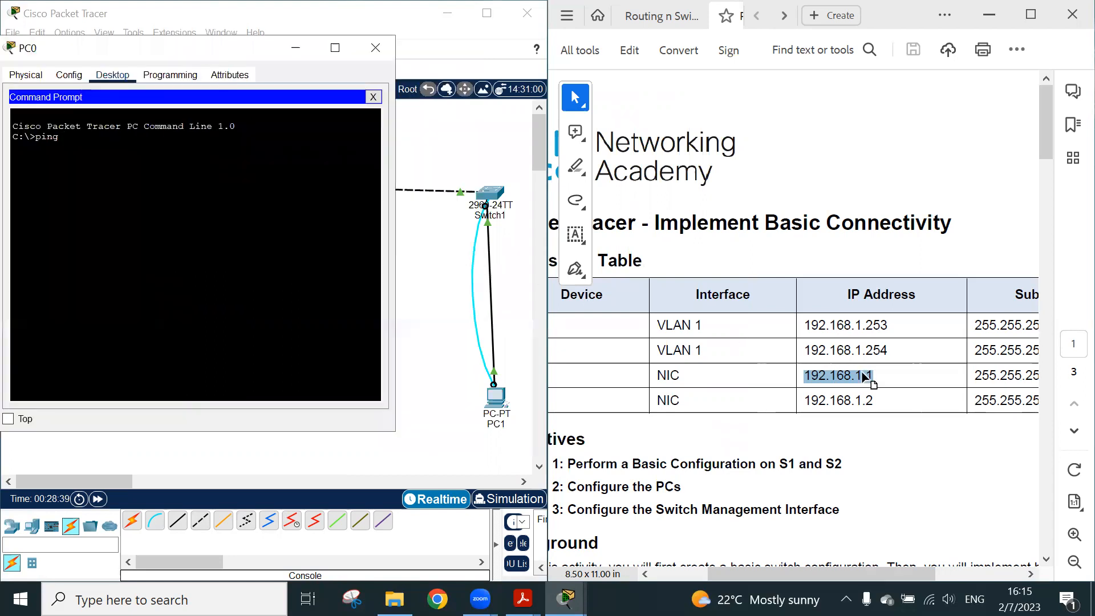
double_click(866, 400)
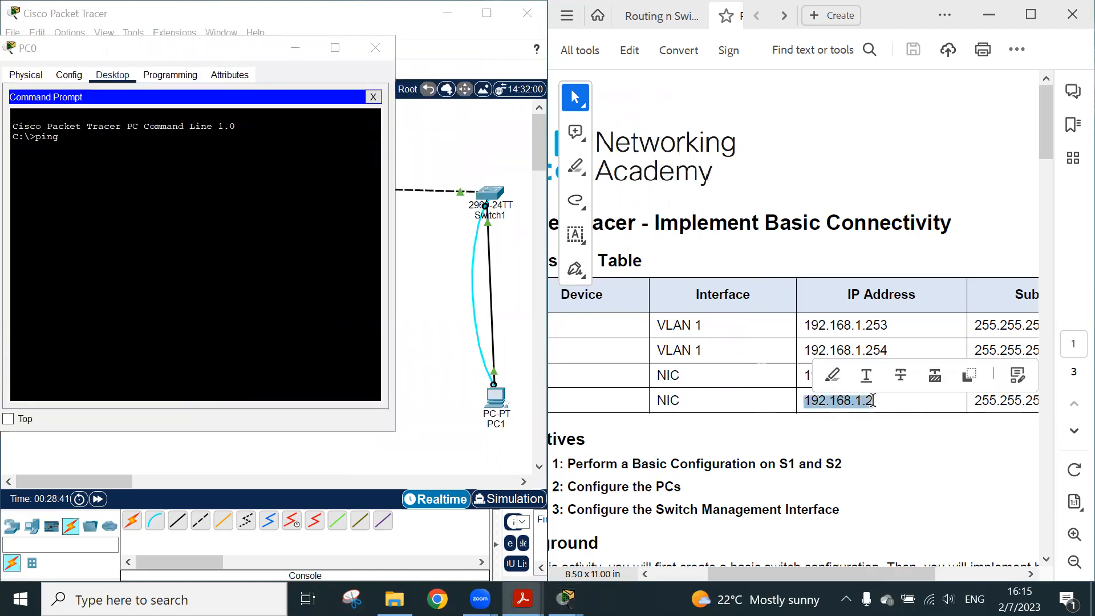
key("alt+Tab")
type("192.")
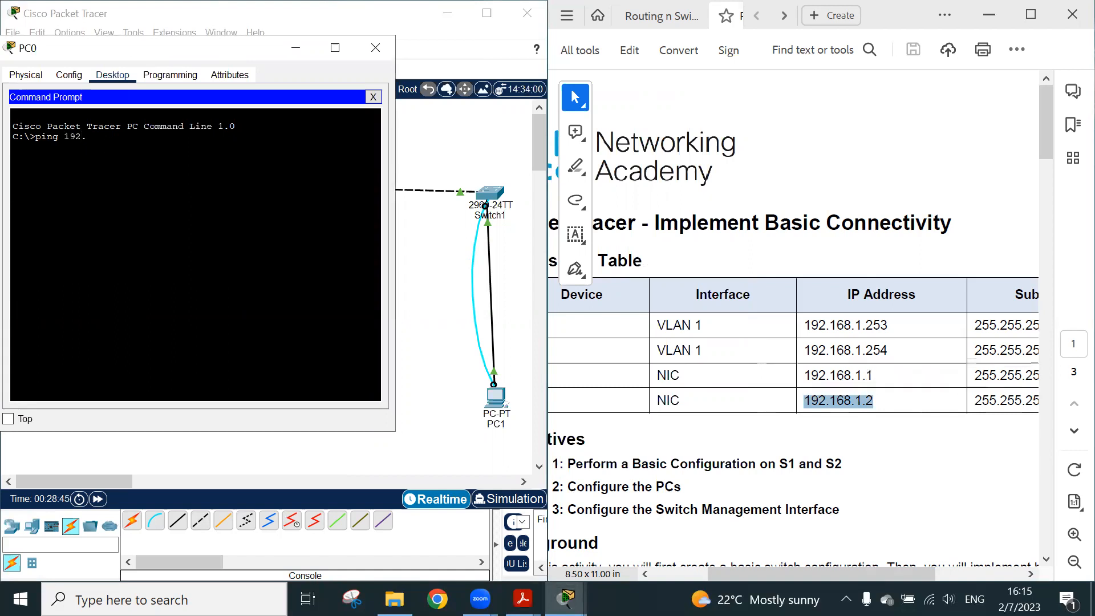
type("168 1.2")
key("Return")
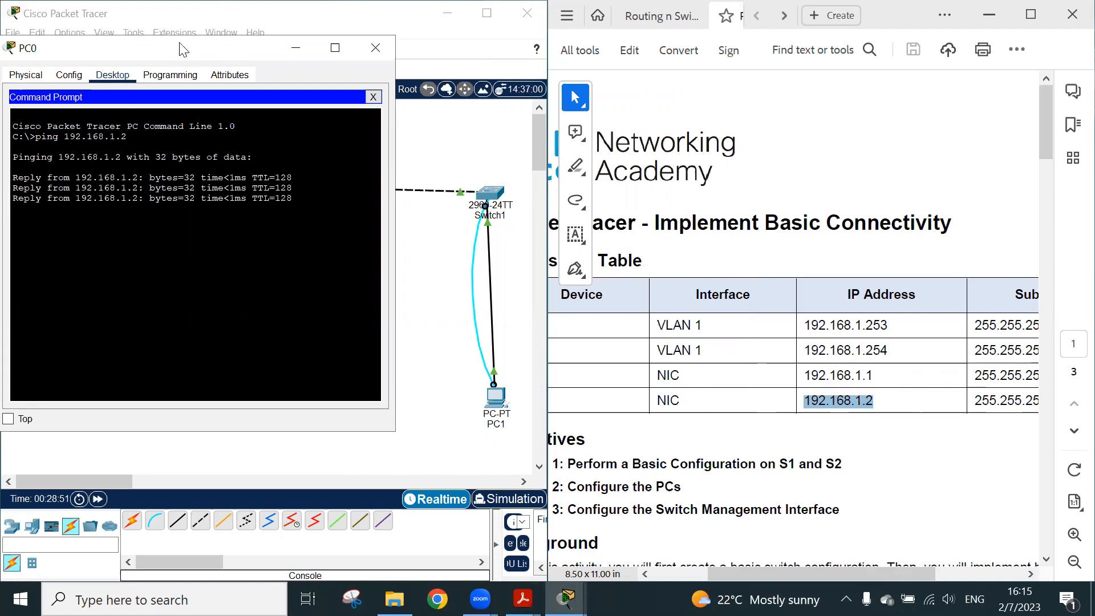
left_click_drag(182, 53, 221, 59)
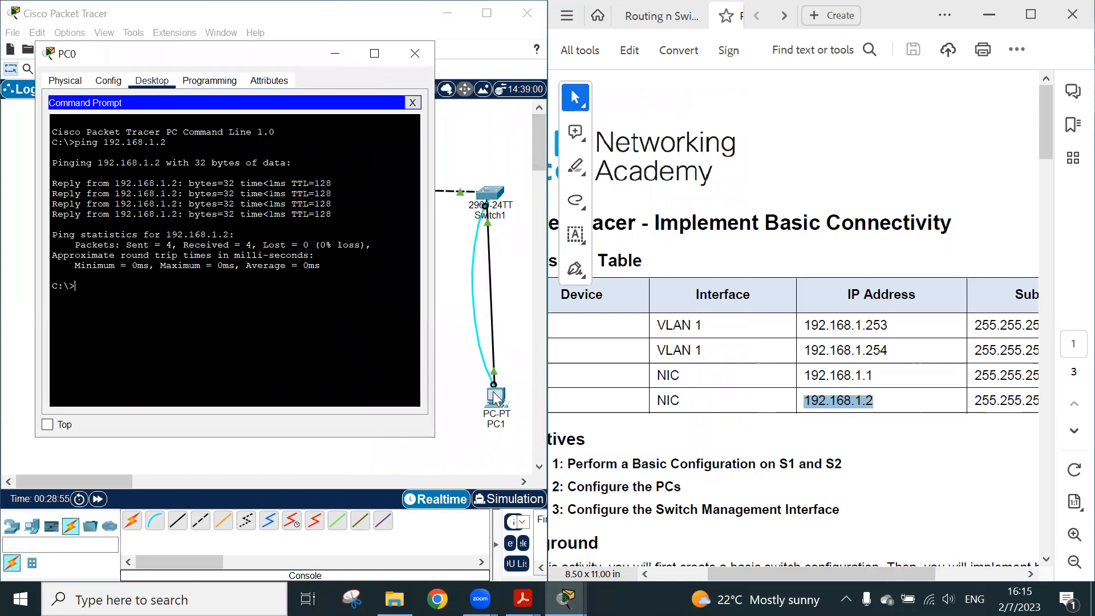
left_click(415, 53)
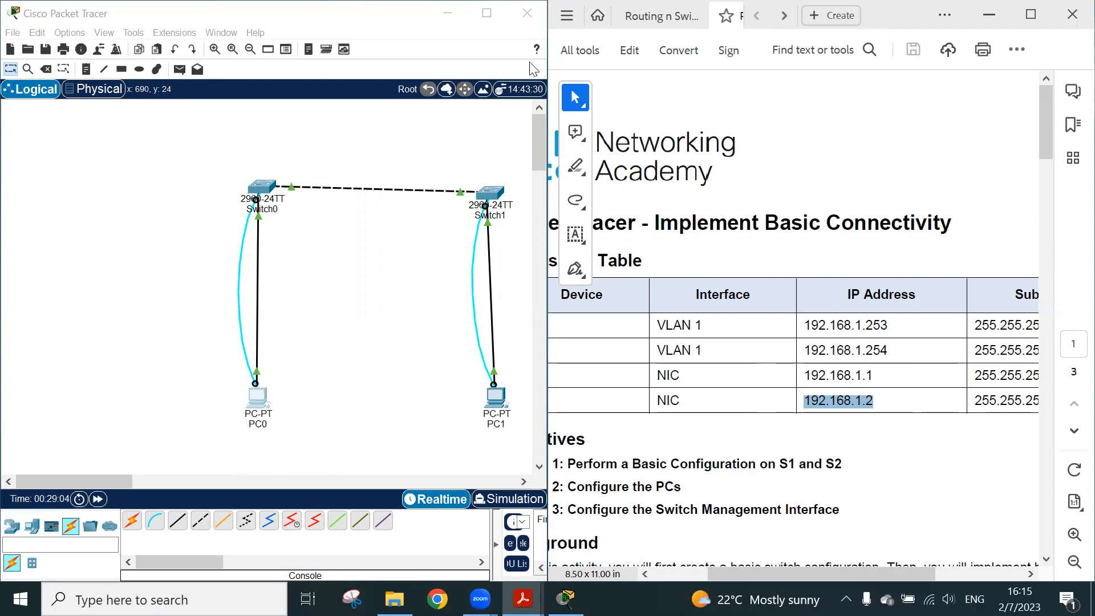
Undock the Packet Tracer window from its half of the screen and maximize it
left_click(84, 12)
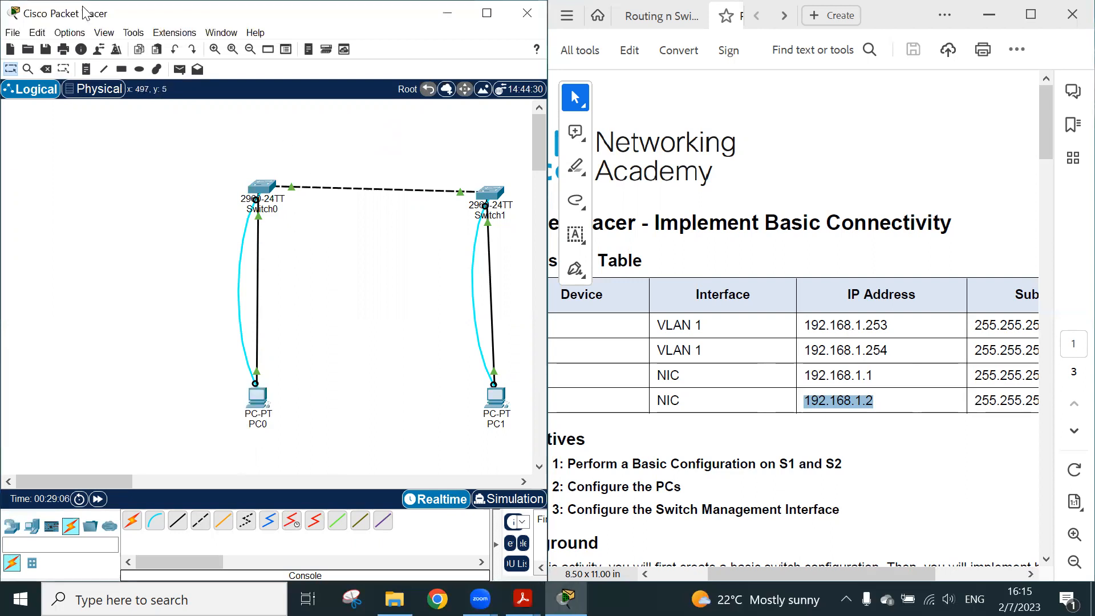
left_click_drag(296, 22, 317, 79)
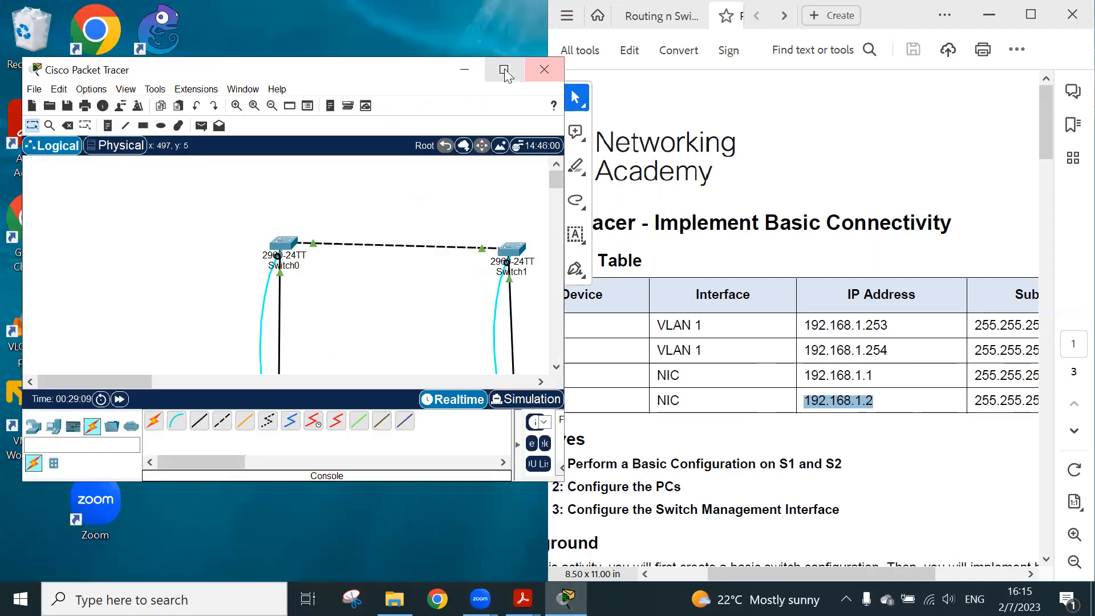
left_click(504, 72)
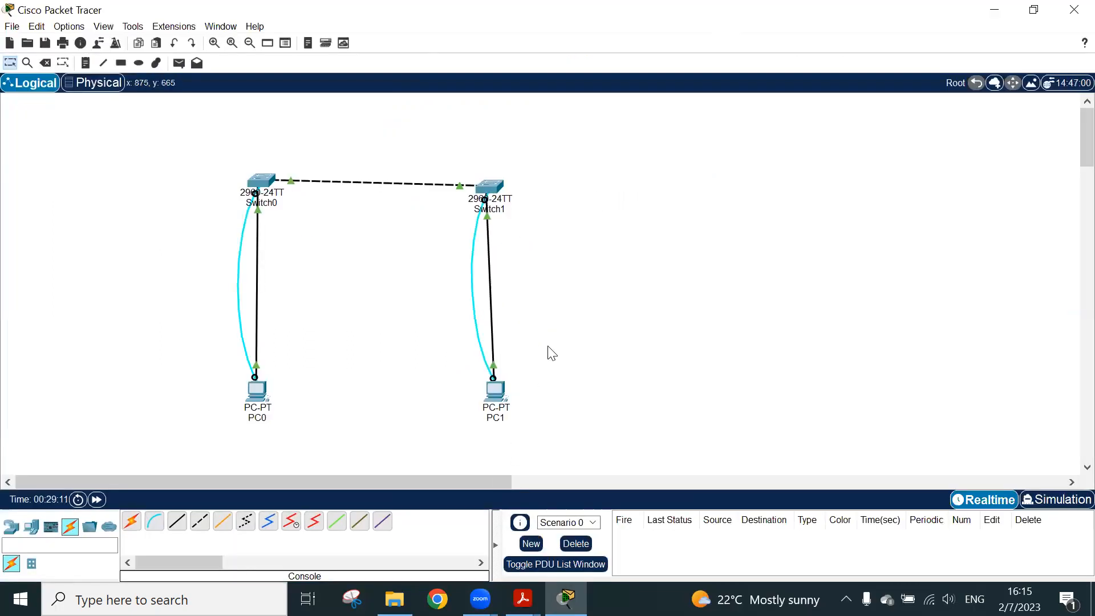
Look over the activity files in File Explorer's done folder by selecting them all, and return to Packet Tracer
left_click(395, 598)
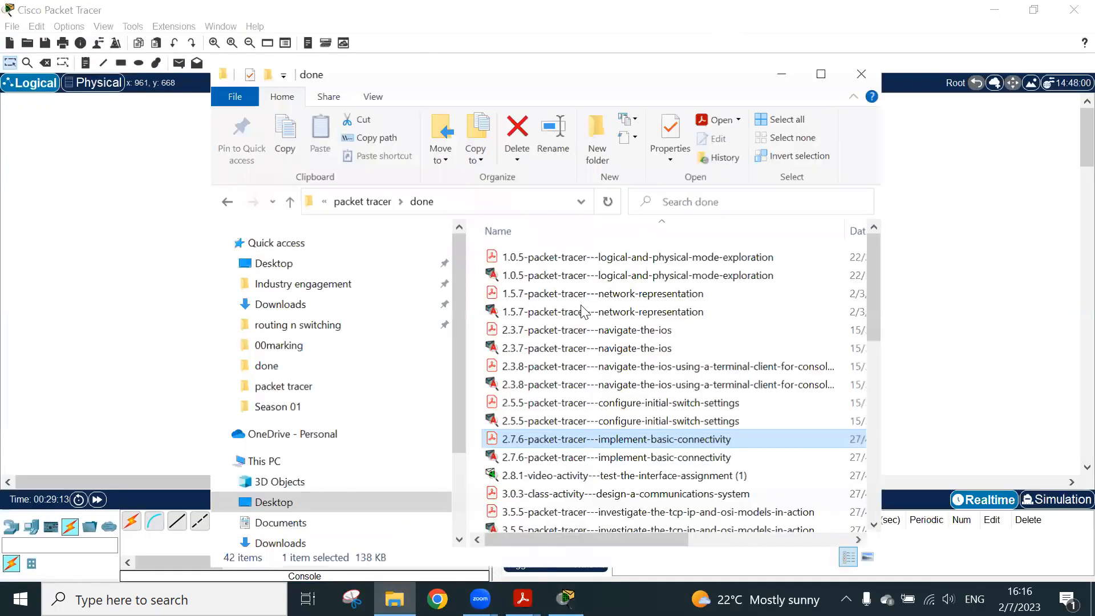
left_click_drag(476, 250, 643, 531)
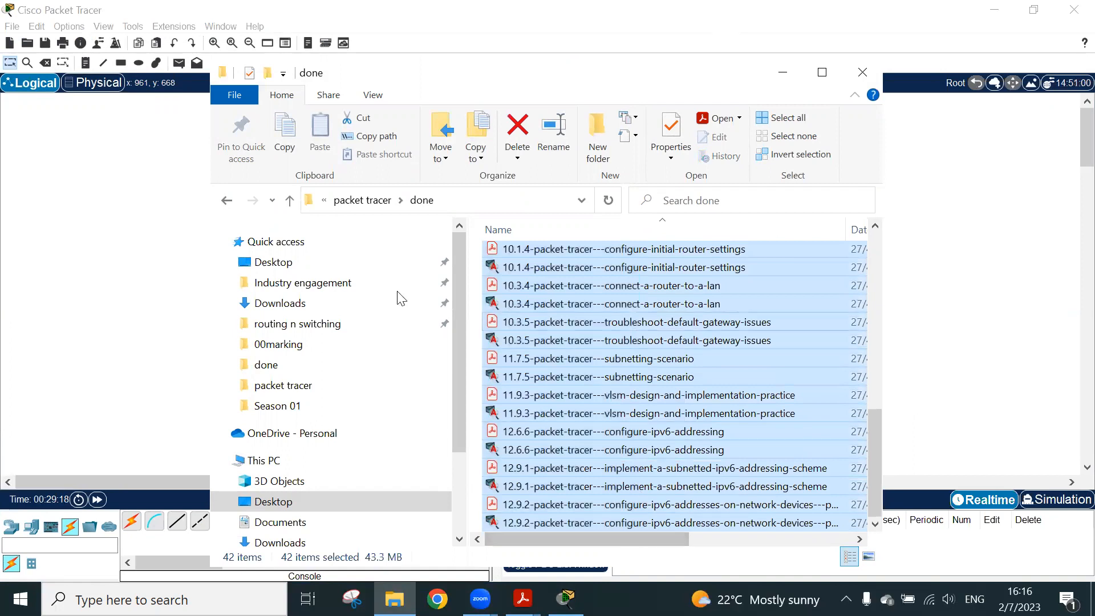
left_click(154, 276)
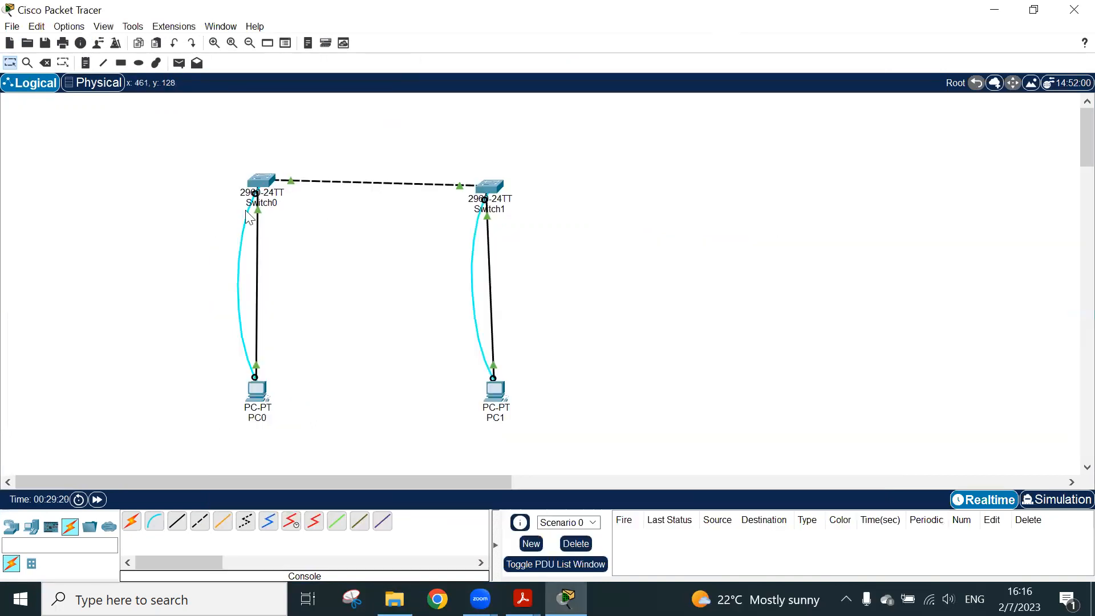
Add a PC and an ISR4321 router above it in the empty area beside PC0 and Switch0
left_click(32, 526)
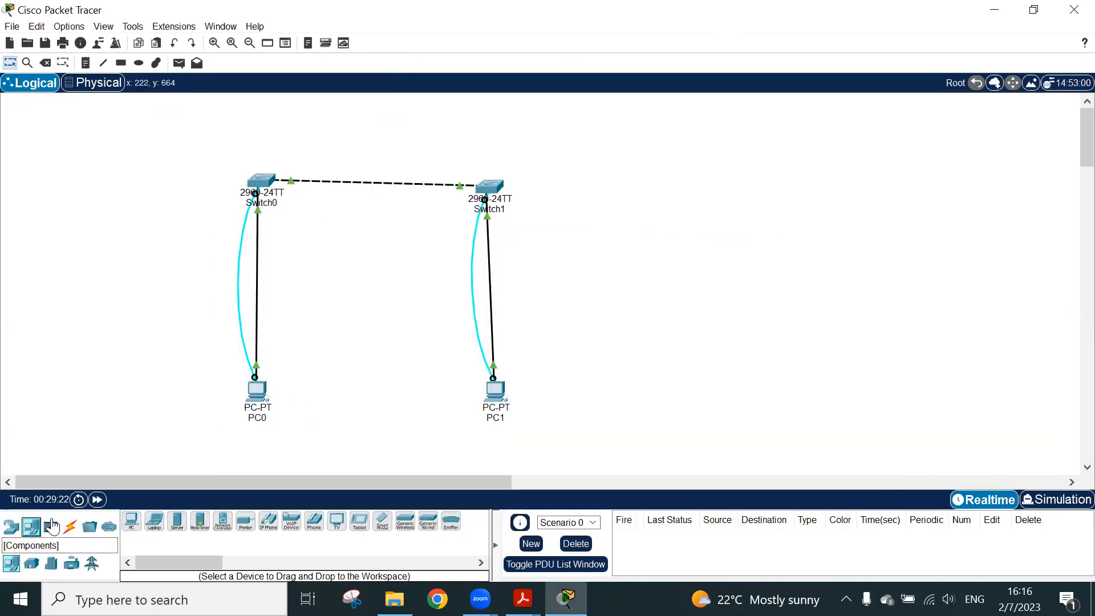
left_click_drag(131, 520, 138, 359)
left_click(11, 526)
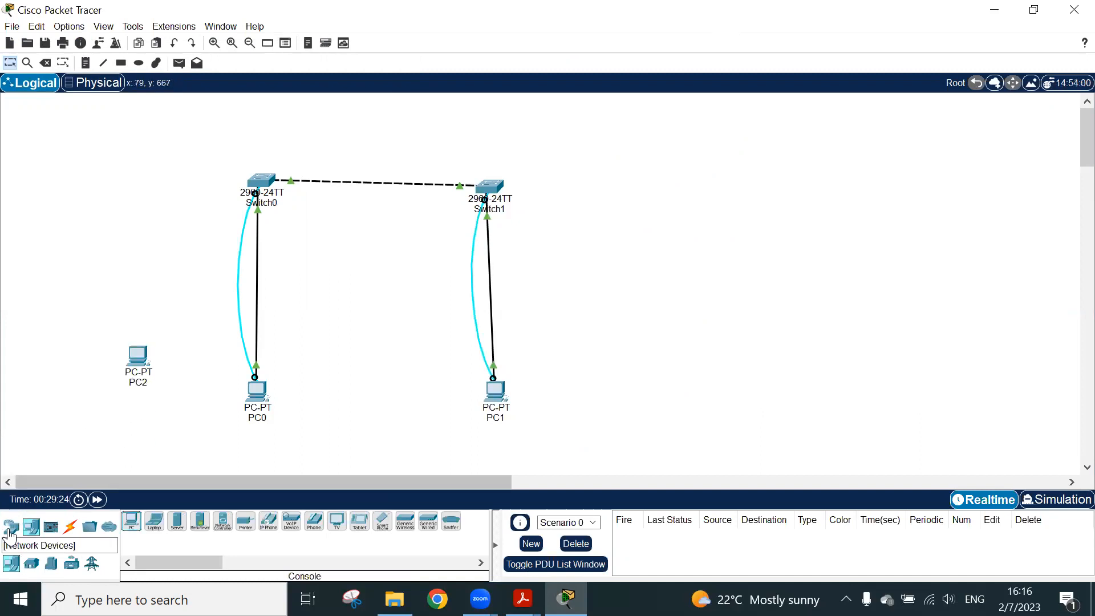
left_click(171, 280)
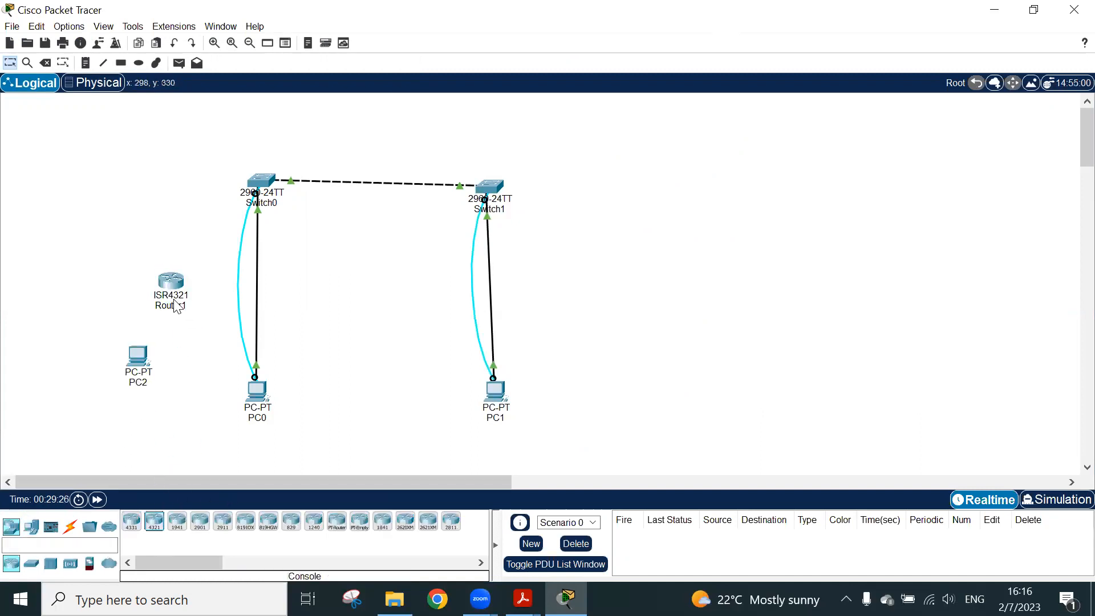
Connect the new PC to the router's GigabitEthernet0/0/0 port with a Copper Straight-Through cable
left_click(70, 528)
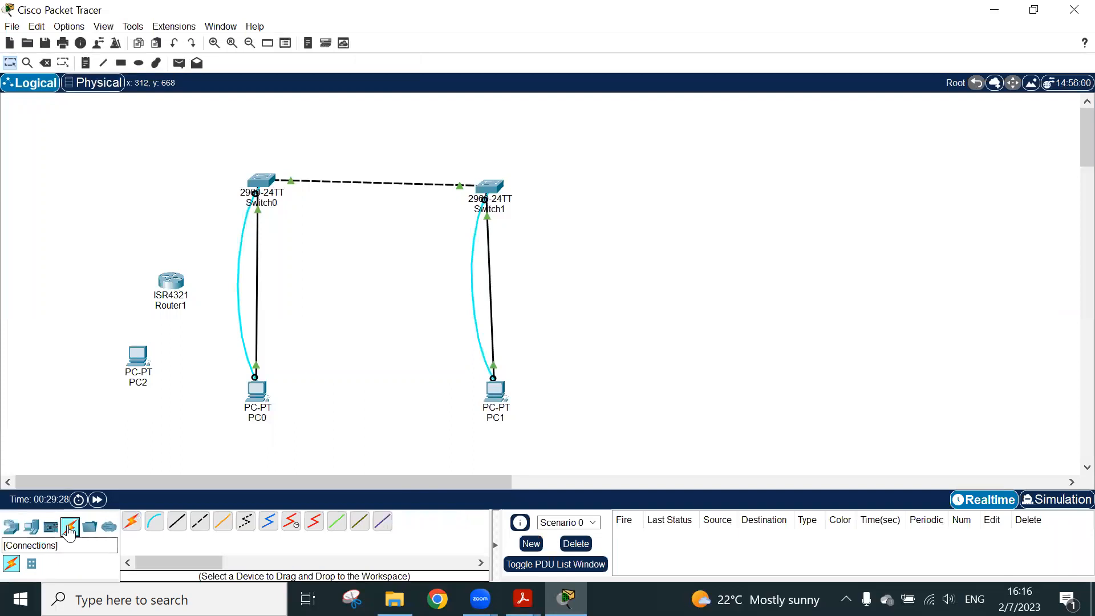
left_click(177, 520)
left_click(143, 357)
left_click(171, 422)
left_click(169, 280)
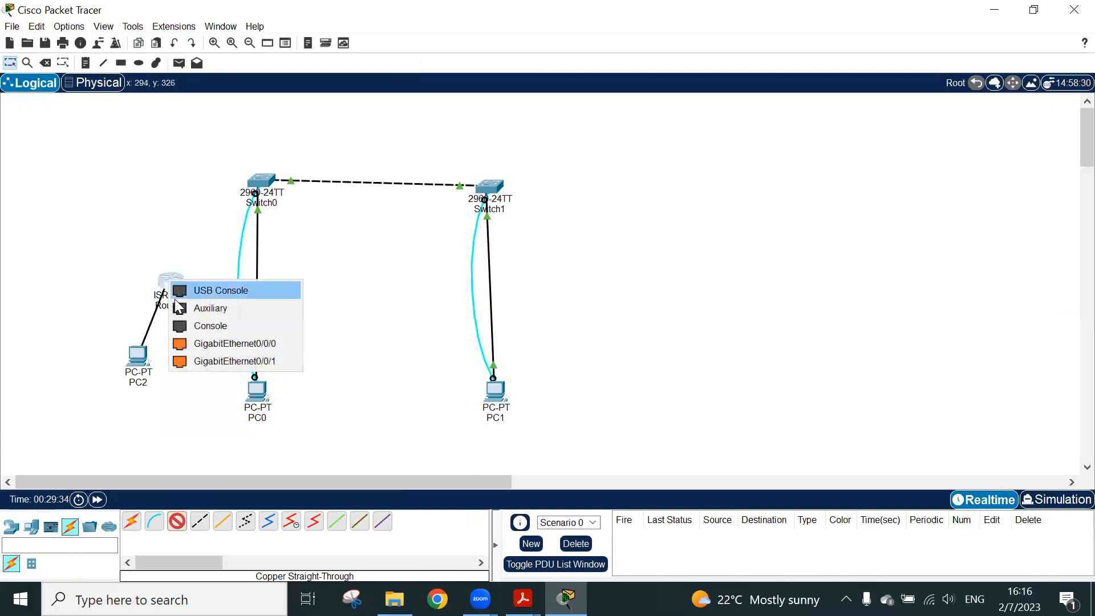
left_click(182, 343)
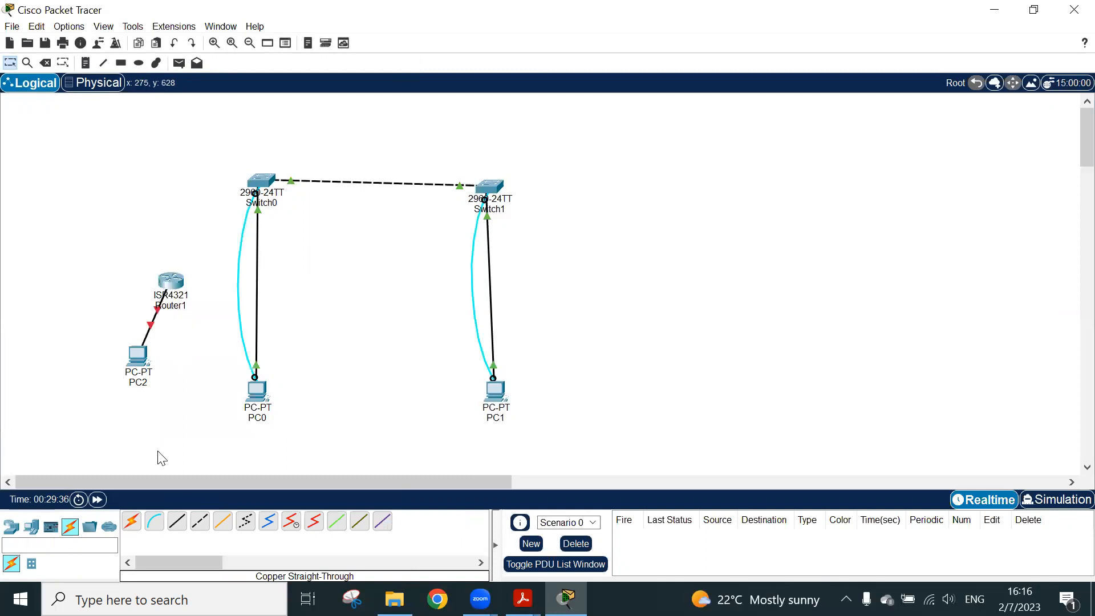